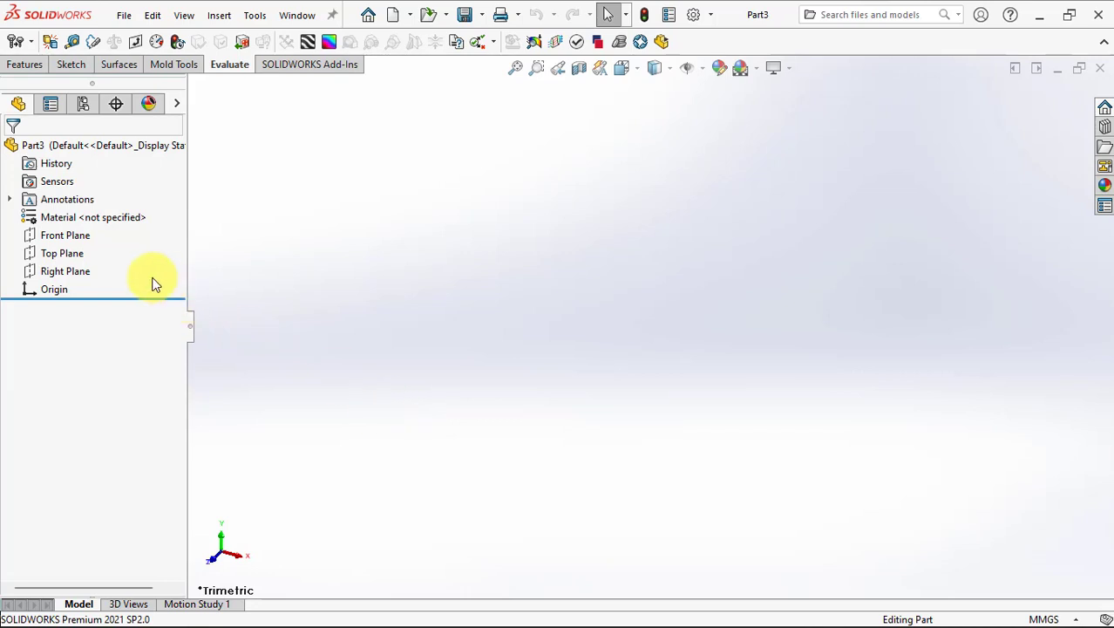
On a Top Plane sketch, draw vertical and horizontal construction centerlines meeting at the origin.
click(63, 253)
click(70, 229)
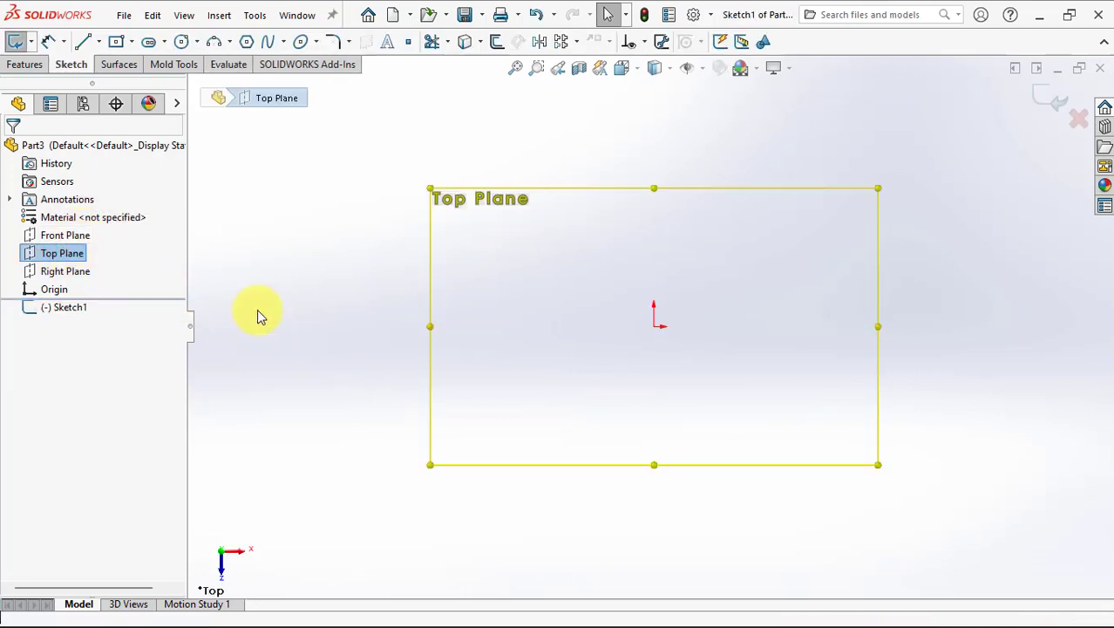
click(93, 41)
click(122, 82)
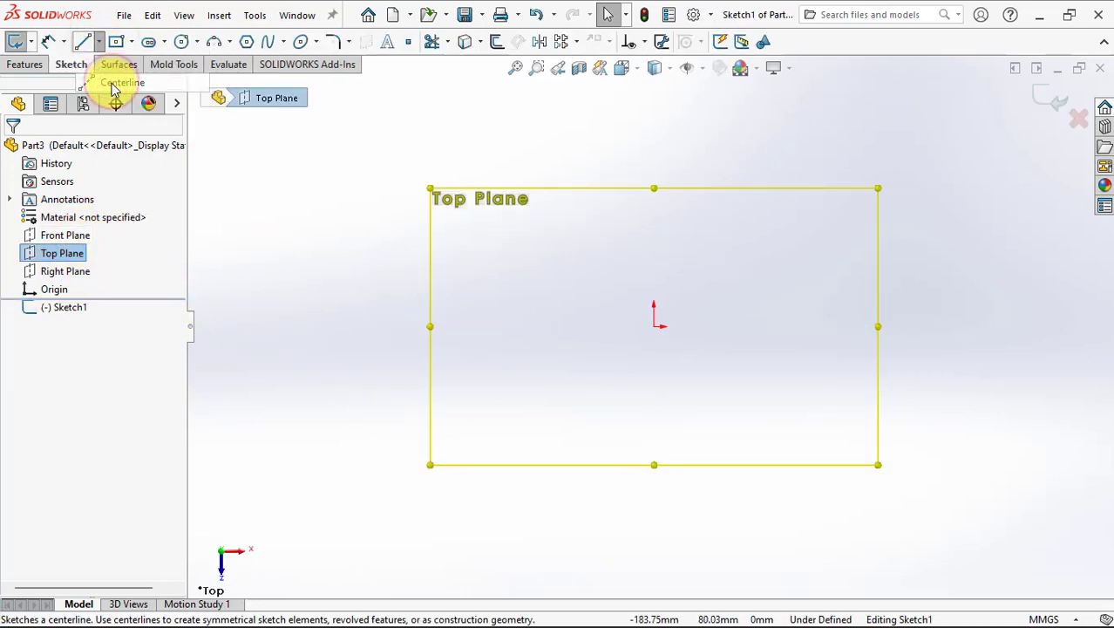
click(654, 417)
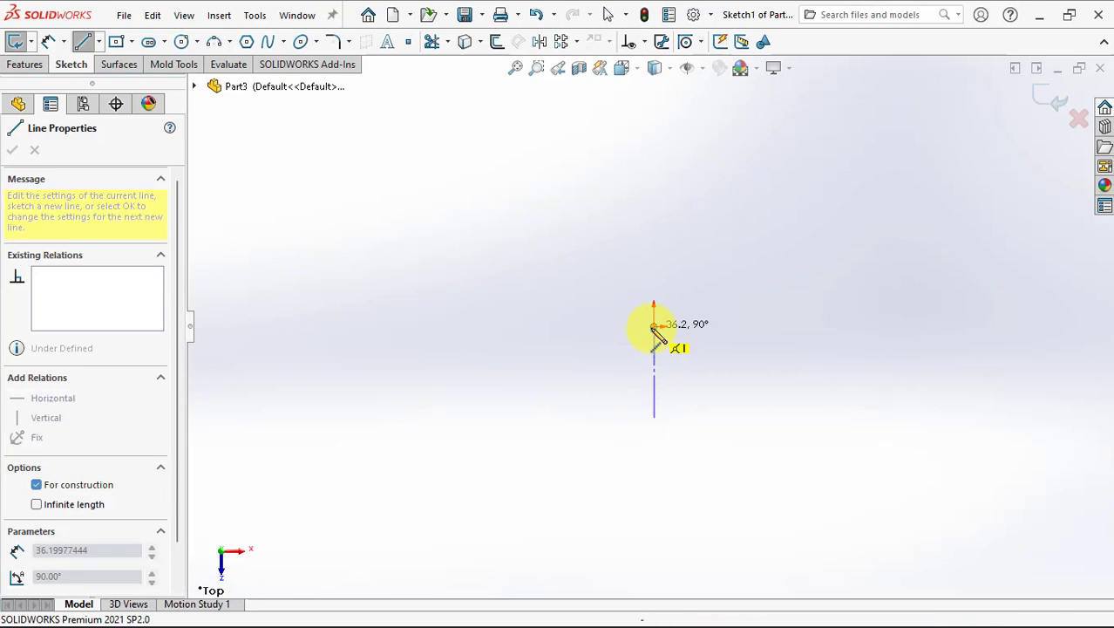
click(1023, 327)
right_click(1025, 333)
click(1019, 340)
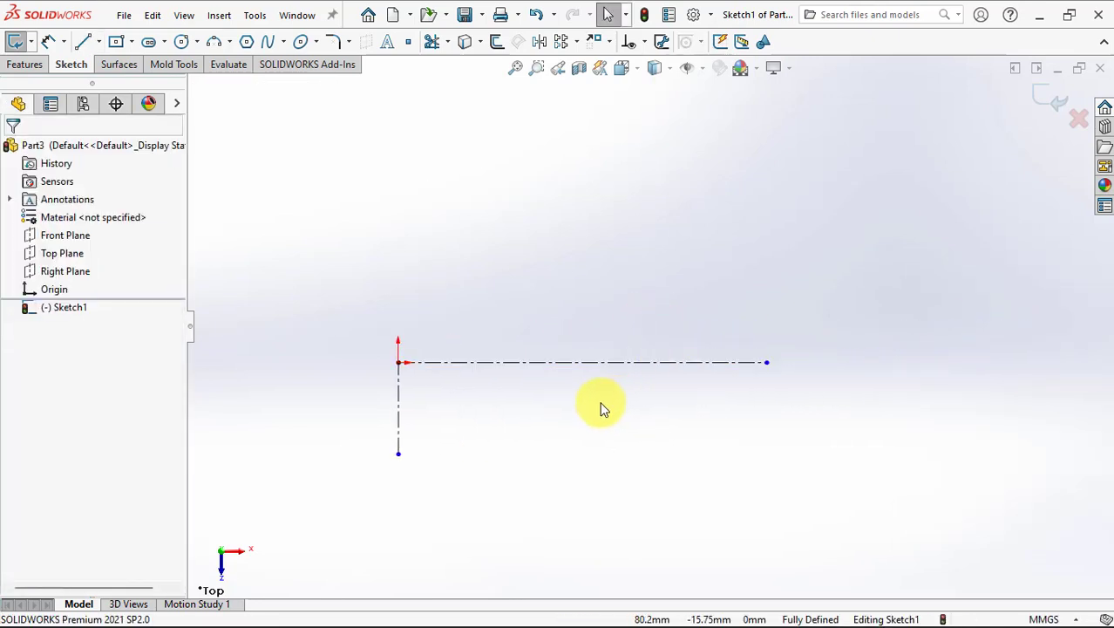
scroll(600, 410, down, 2)
scroll(599, 380, down, 1)
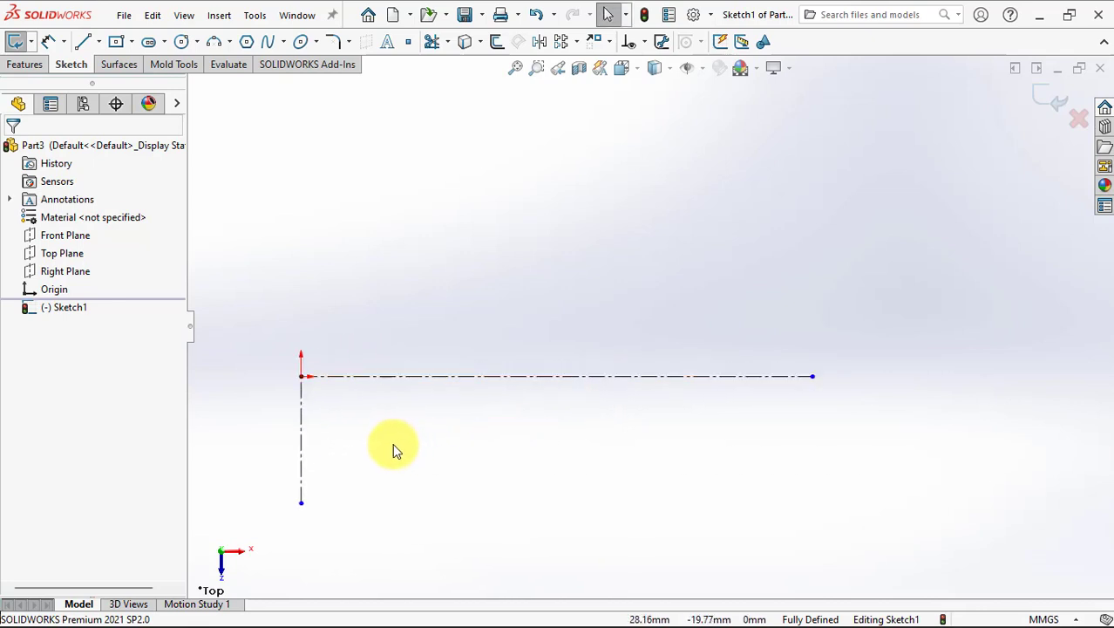
click(269, 42)
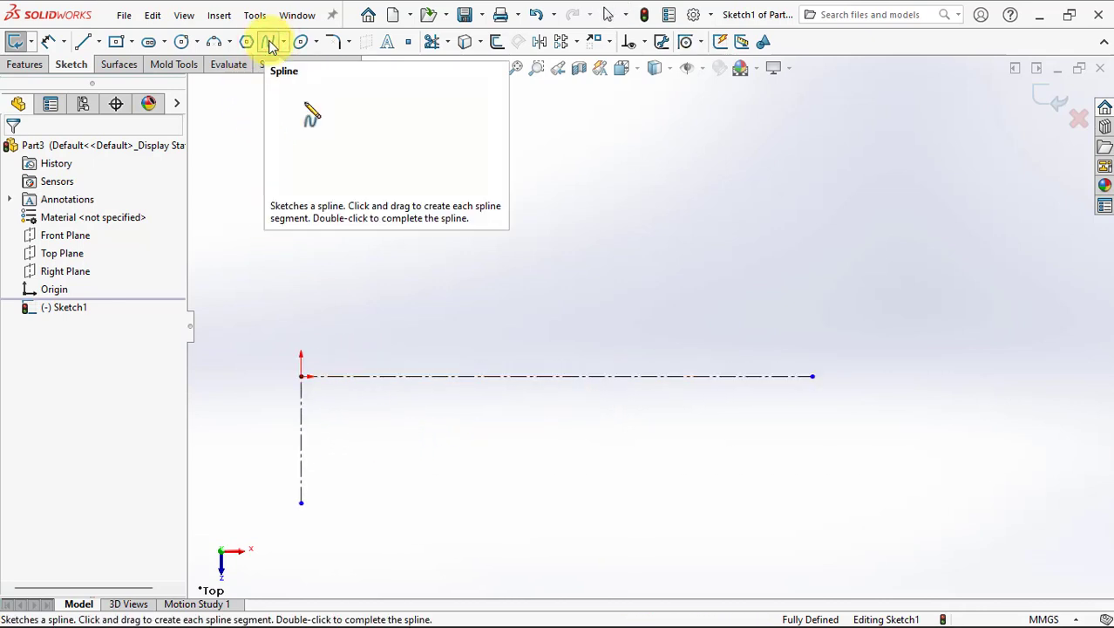
Draw a spline rising from the origin and a short three-point arc continuing from its end.
click(302, 375)
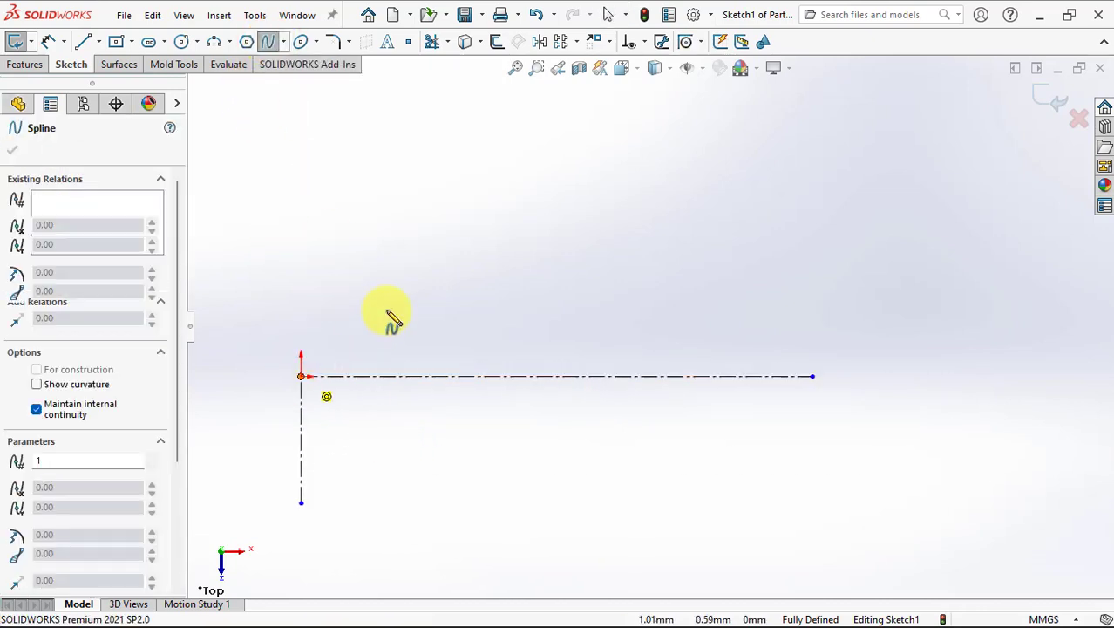
double_click(521, 332)
click(213, 41)
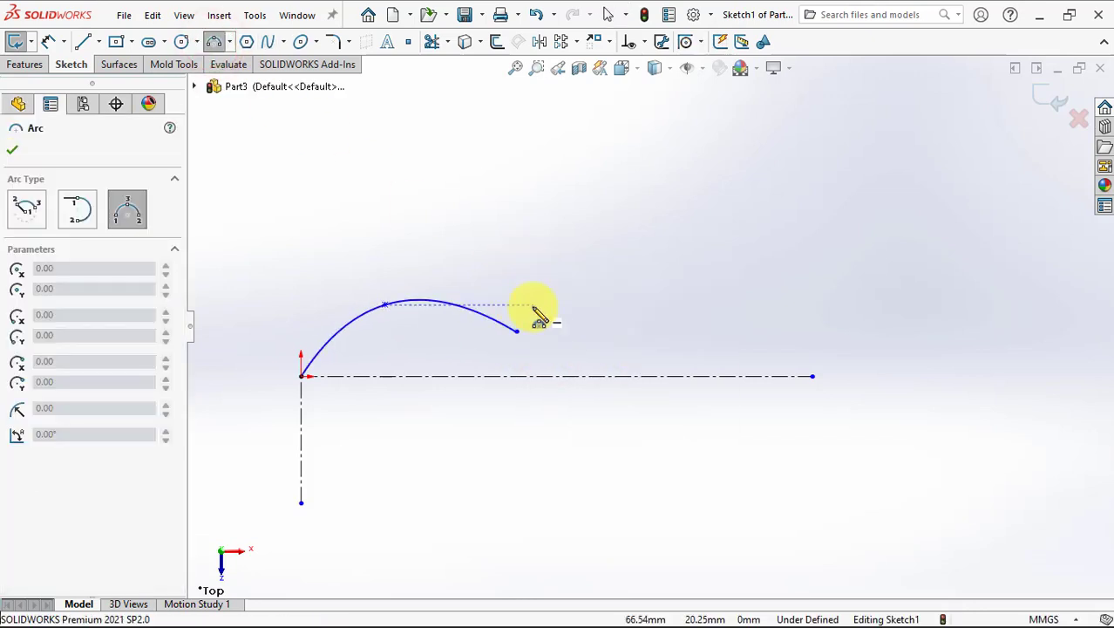
click(520, 334)
click(591, 348)
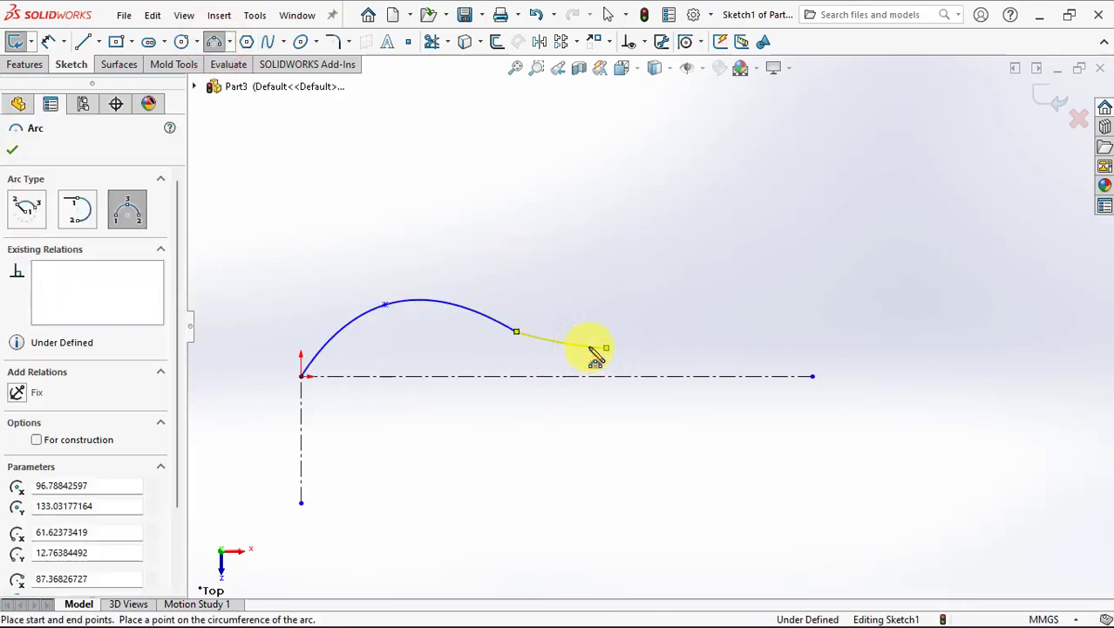
key(Escape)
Add a long straight line from the arc's end and a tangent arc ending on the horizontal centerline.
click(83, 42)
click(607, 348)
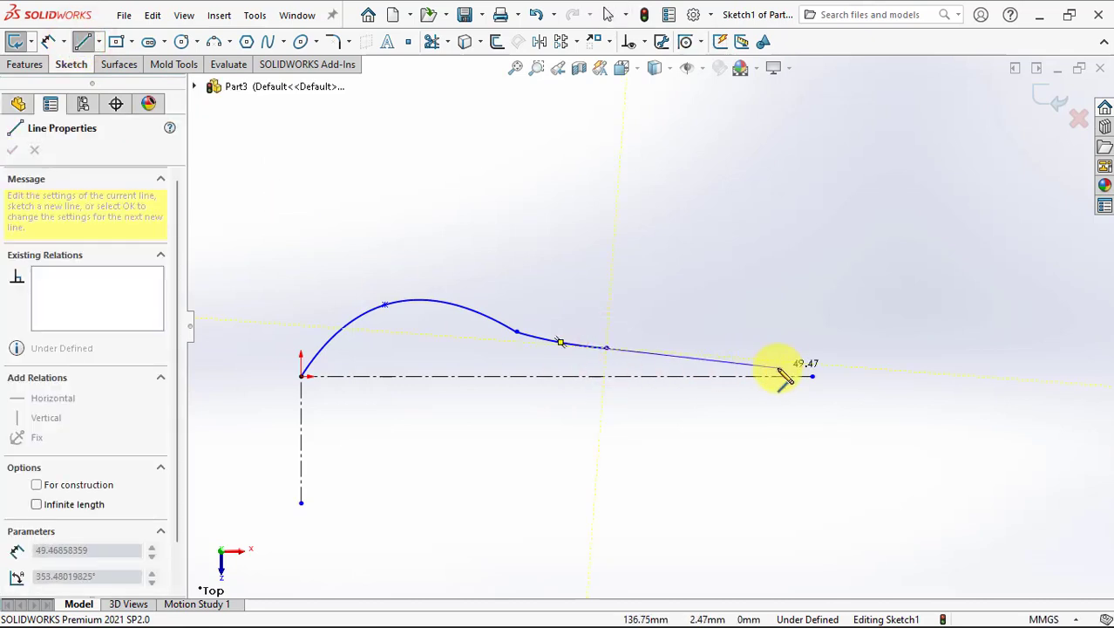
scroll(780, 368, down, 2)
click(764, 352)
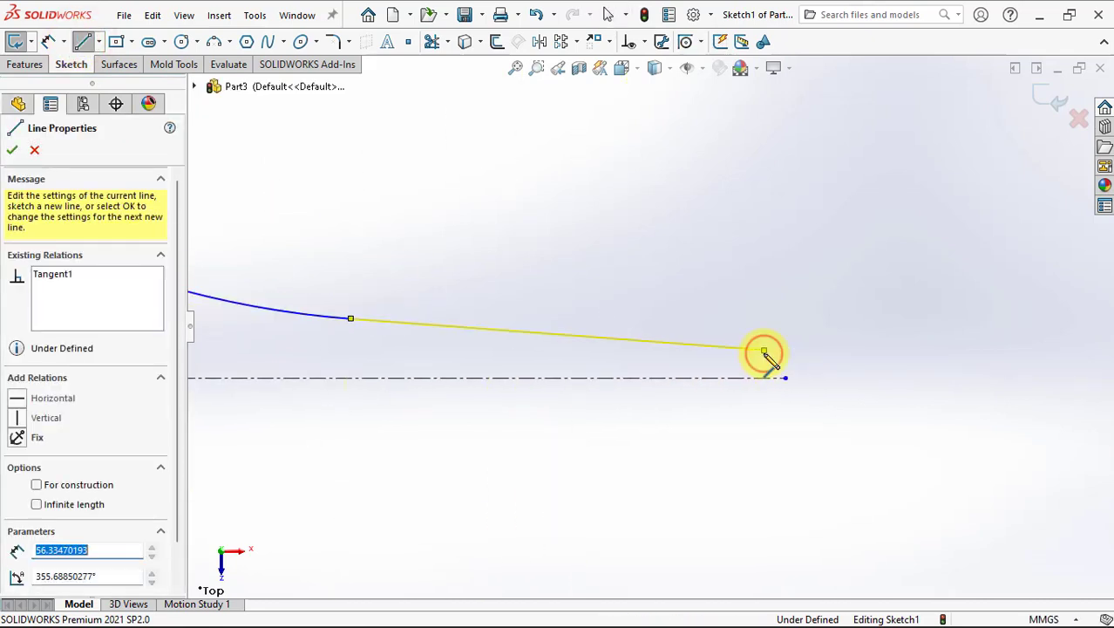
key(a)
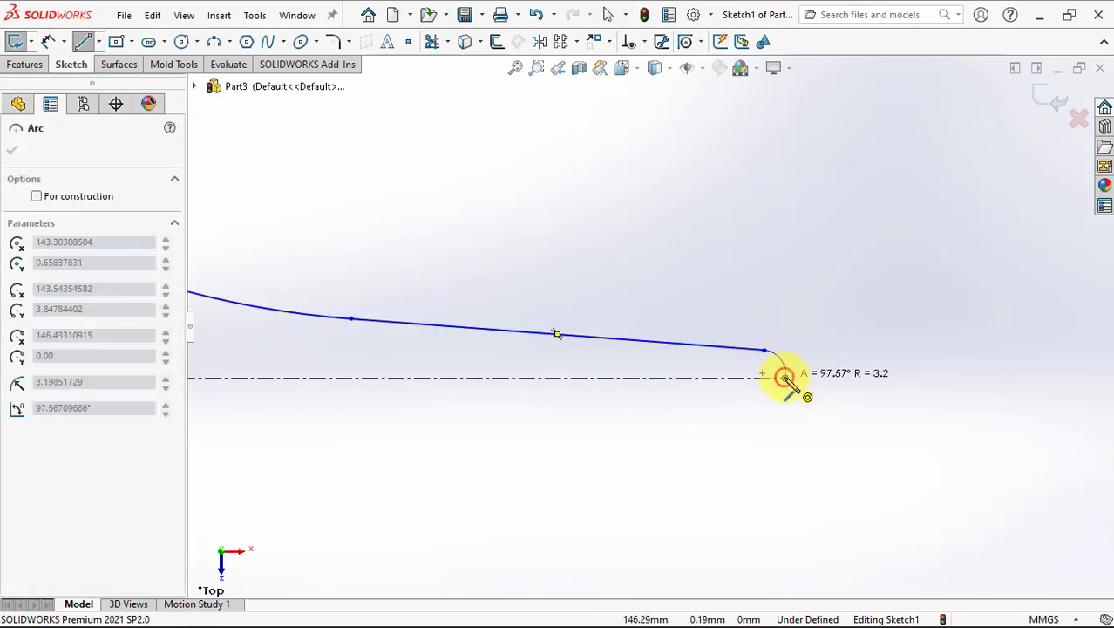
click(785, 376)
right_click(785, 376)
click(806, 390)
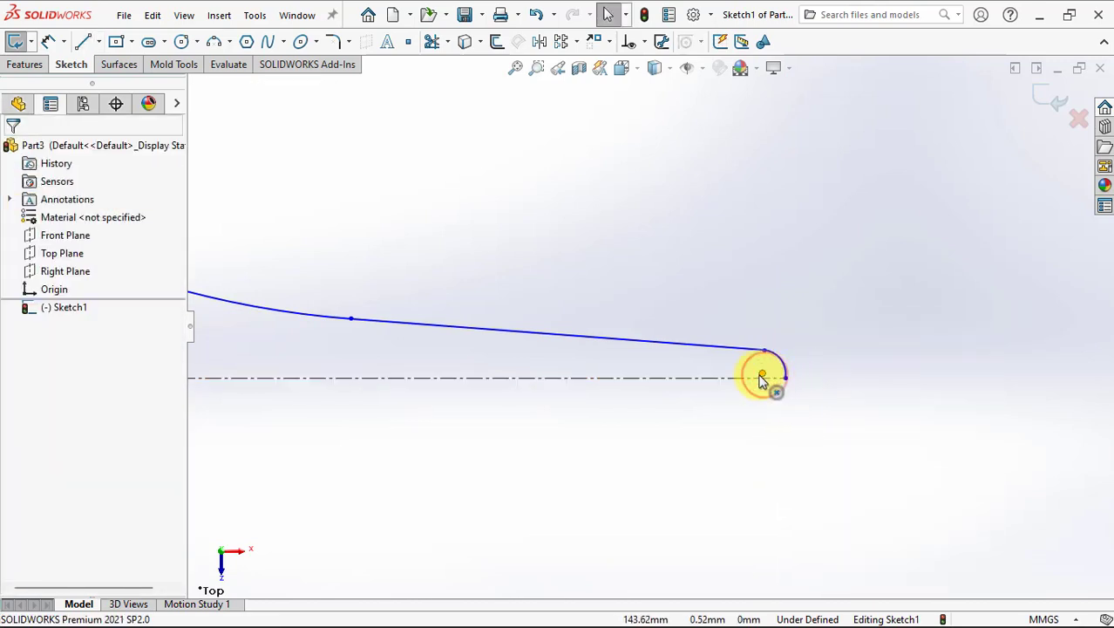
Select the small arc's end point together with the horizontal centerline.
click(762, 378)
click(729, 379)
ctrl+click(762, 378)
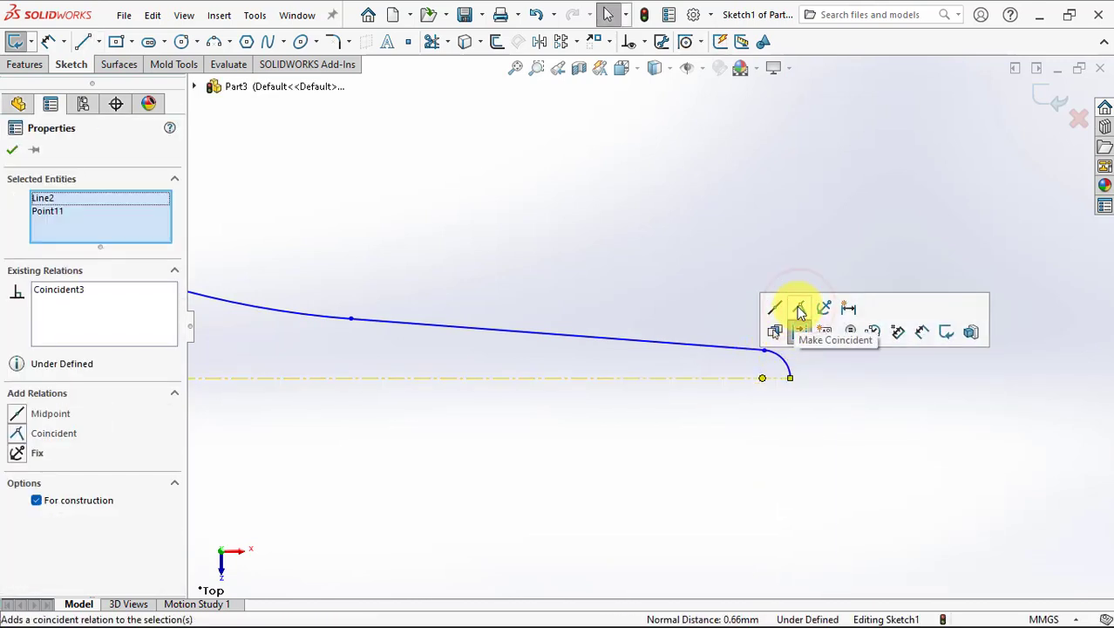
Make the long line tangent to its neighbouring arc, and the spline tangent to that arc.
click(384, 329)
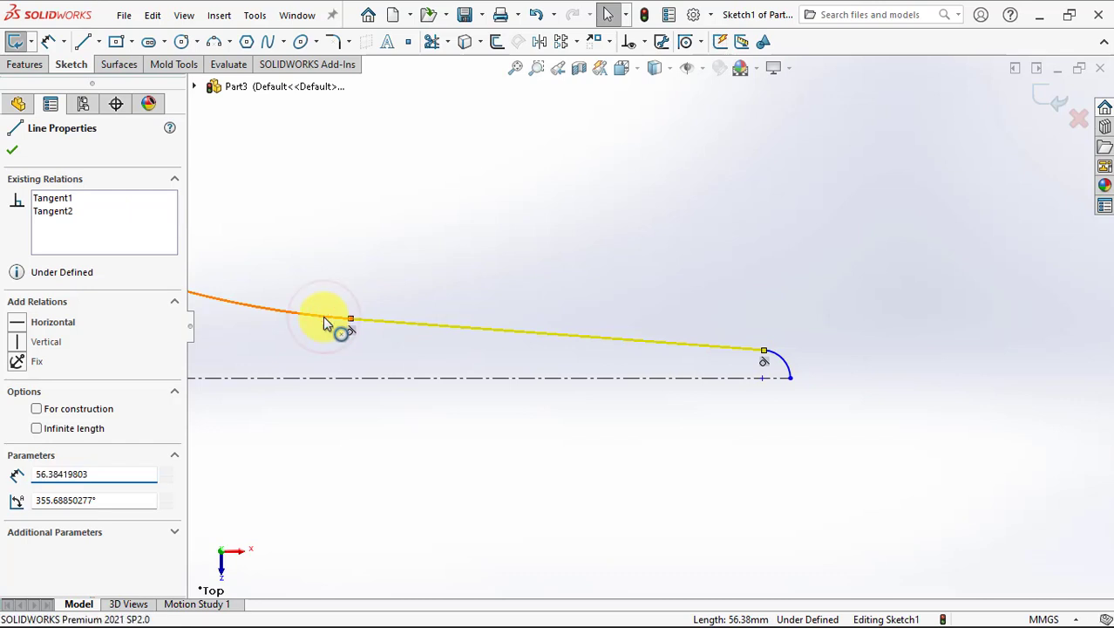
ctrl+click(325, 323)
click(367, 242)
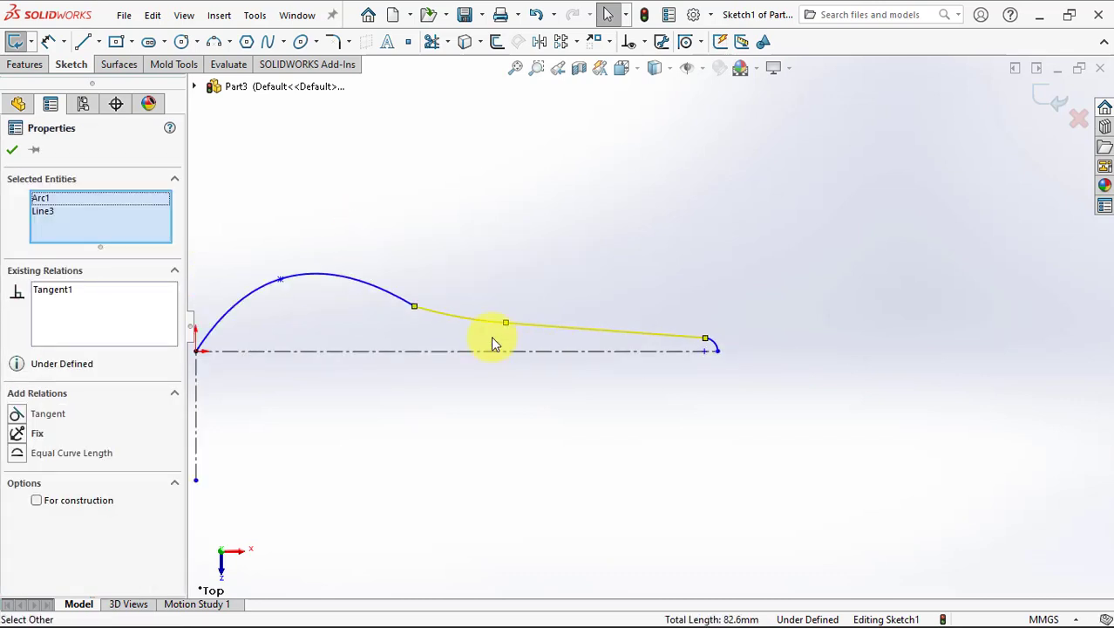
click(398, 301)
ctrl+click(448, 323)
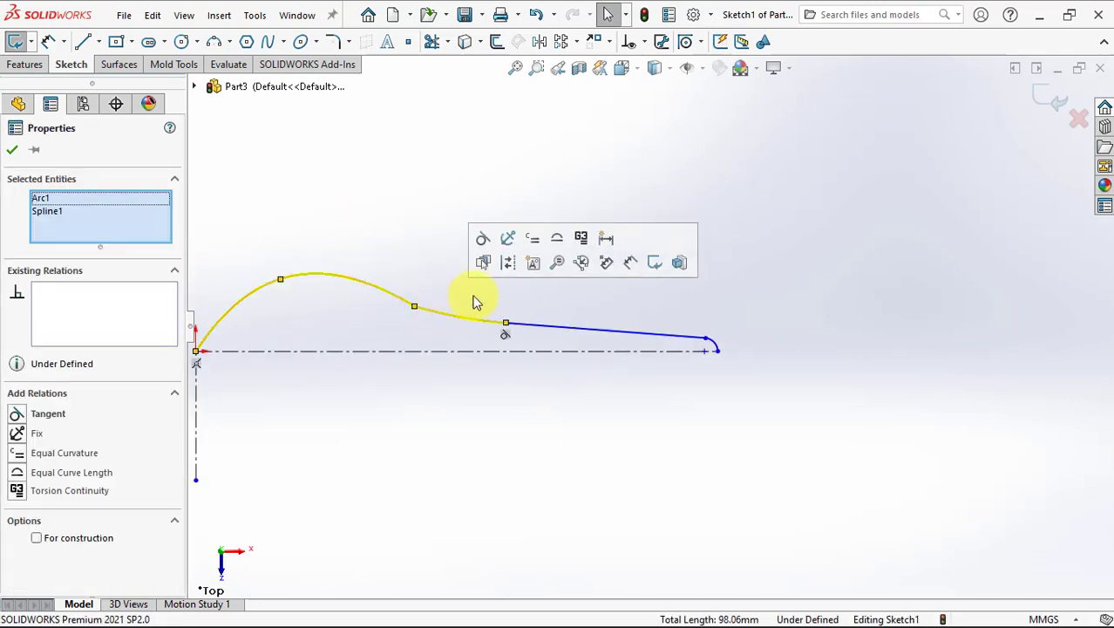
click(482, 242)
click(430, 251)
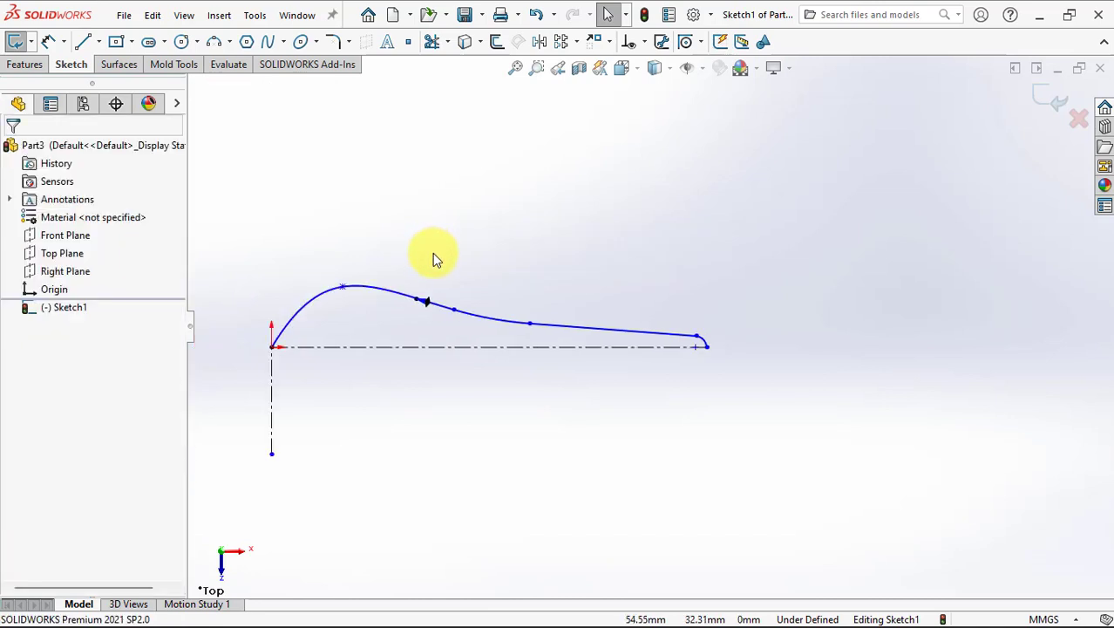
Make the spline start tangent to the vertical centerline at the origin.
ctrl+middle_drag(316, 329, 463, 335)
scroll(453, 374, down, 3)
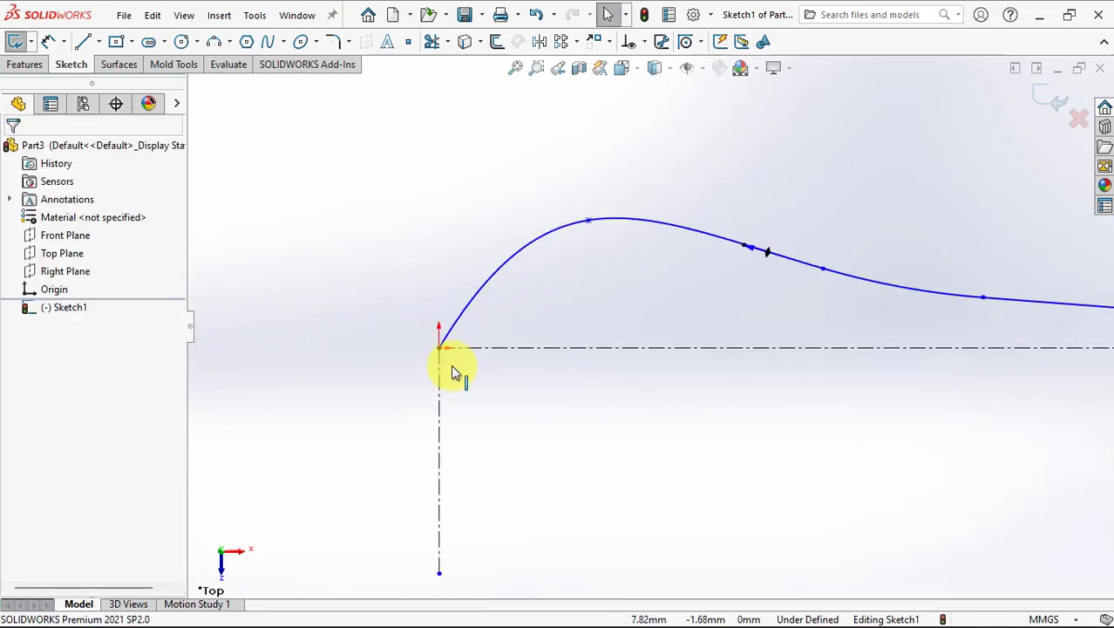
click(464, 316)
ctrl+click(439, 393)
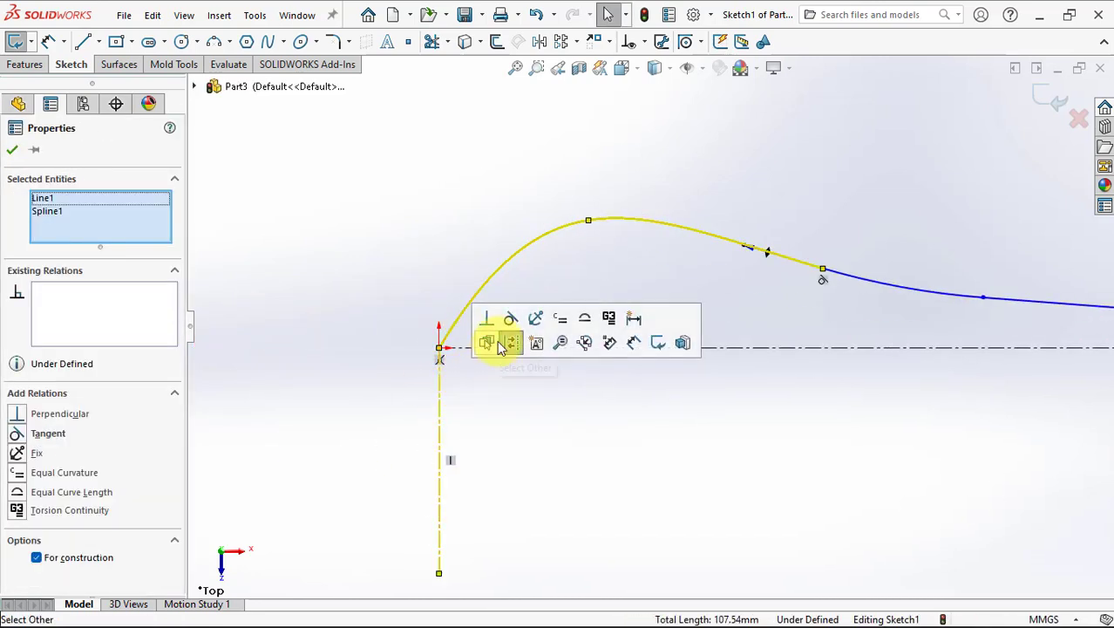
click(390, 220)
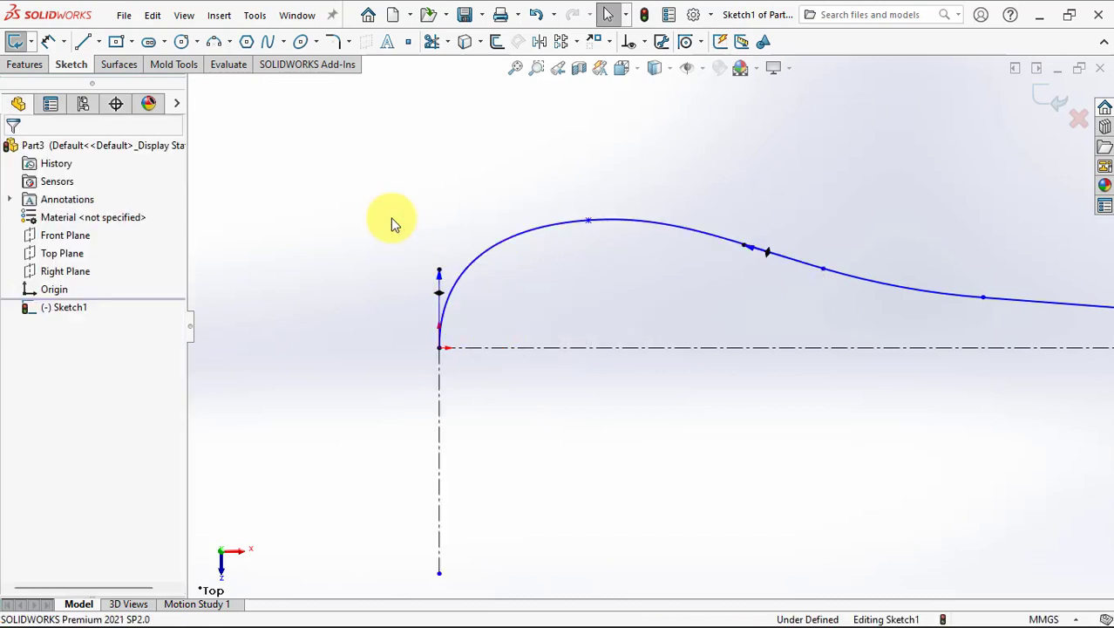
key(z)
ctrl+middle_drag(397, 235, 324, 223)
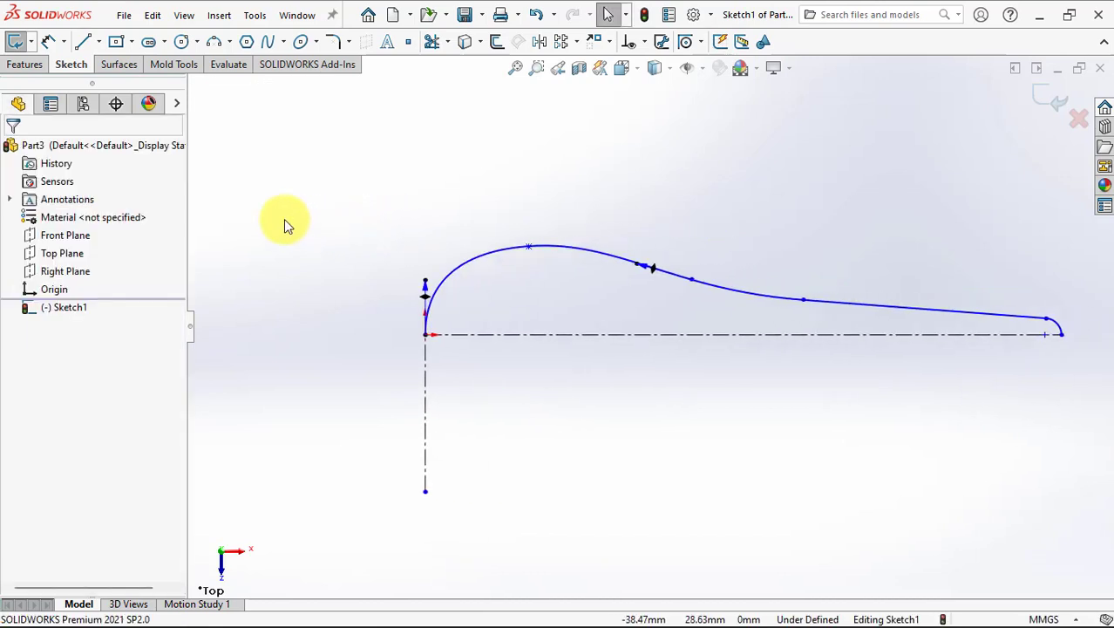
click(48, 41)
Dimension the horizontal centerline to 214 mm and the spline peak's position to 42 mm.
click(660, 346)
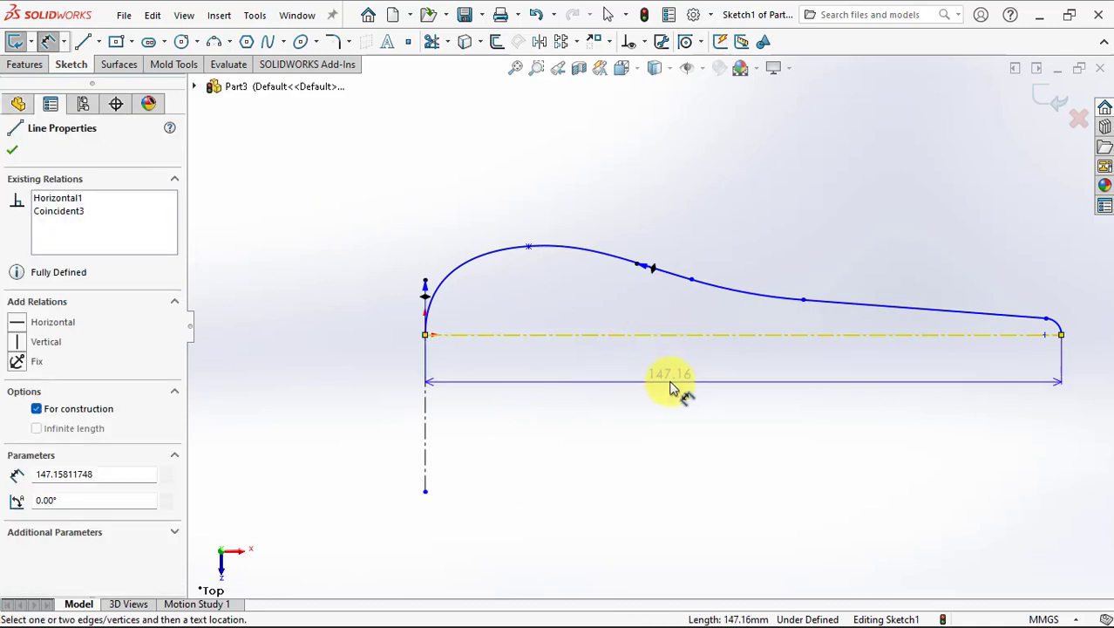
click(670, 382)
text(214)
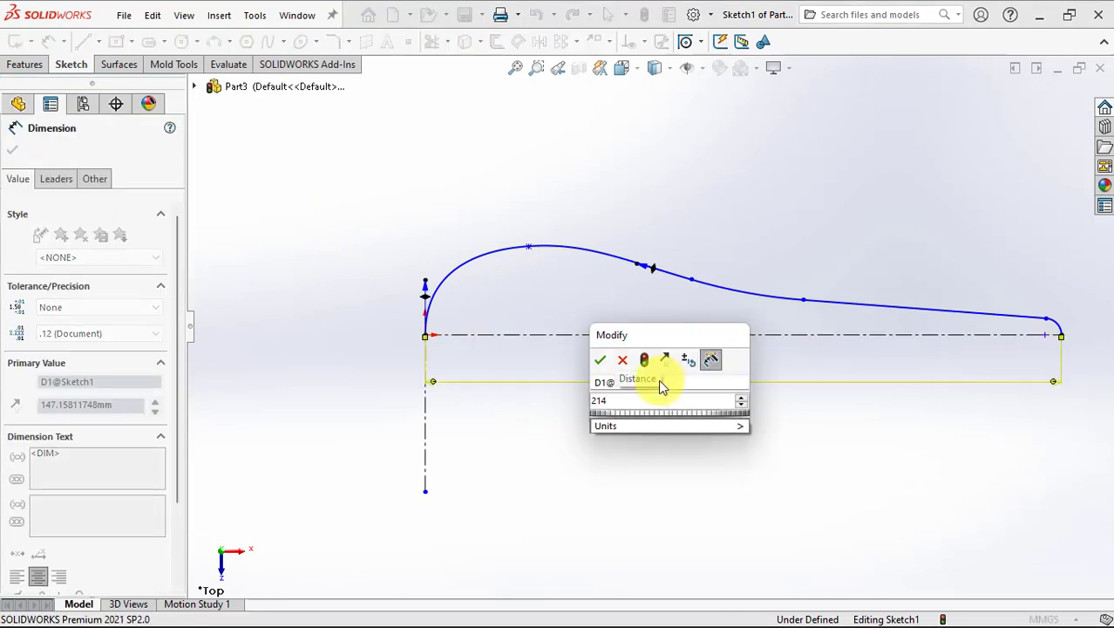
key(Return)
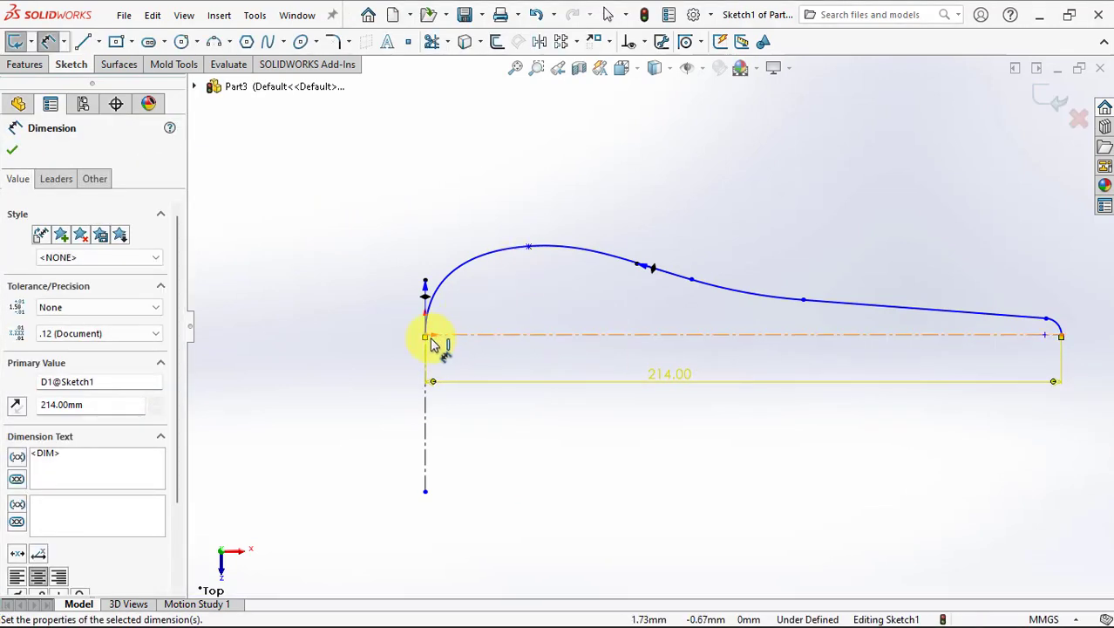
click(528, 247)
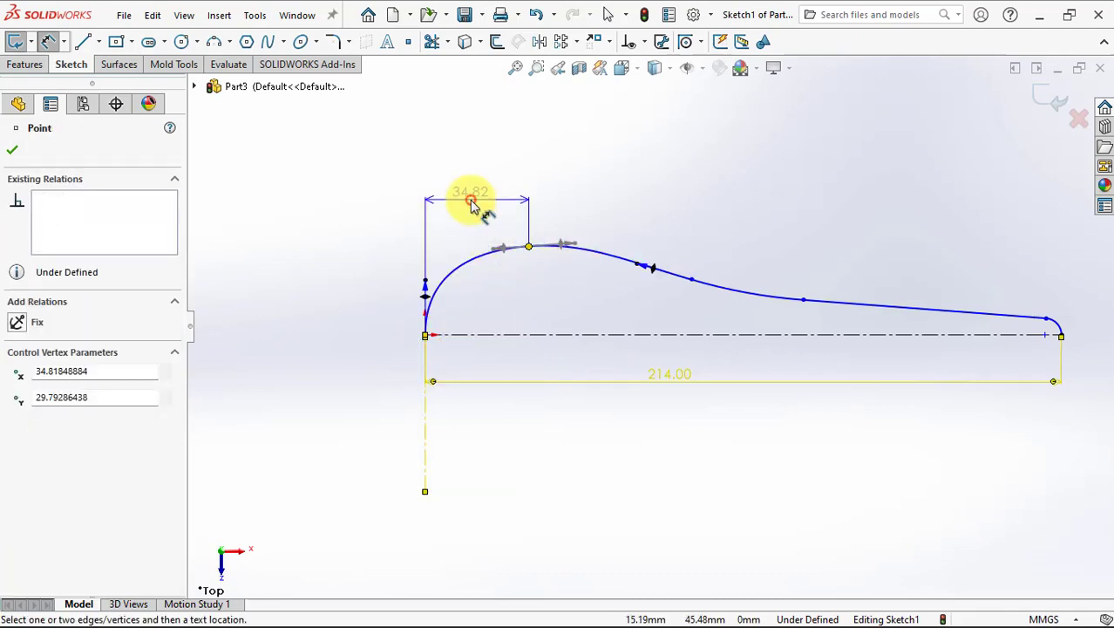
click(471, 199)
text(42)
click(401, 177)
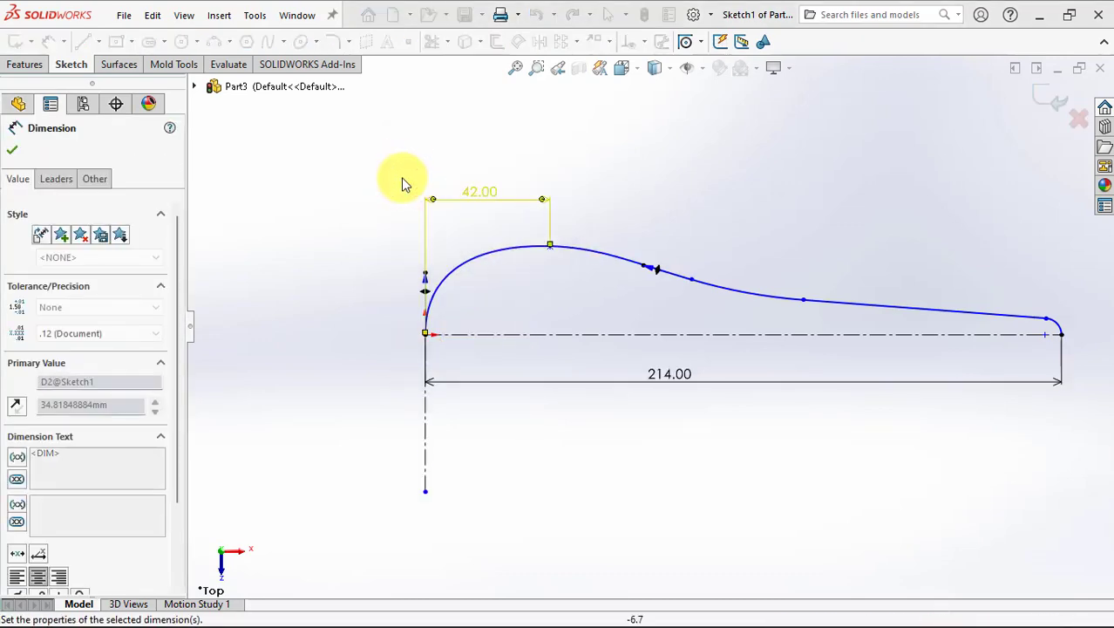
Place the spline point 98 mm along and 44 mm above the centerline.
click(692, 279)
click(551, 155)
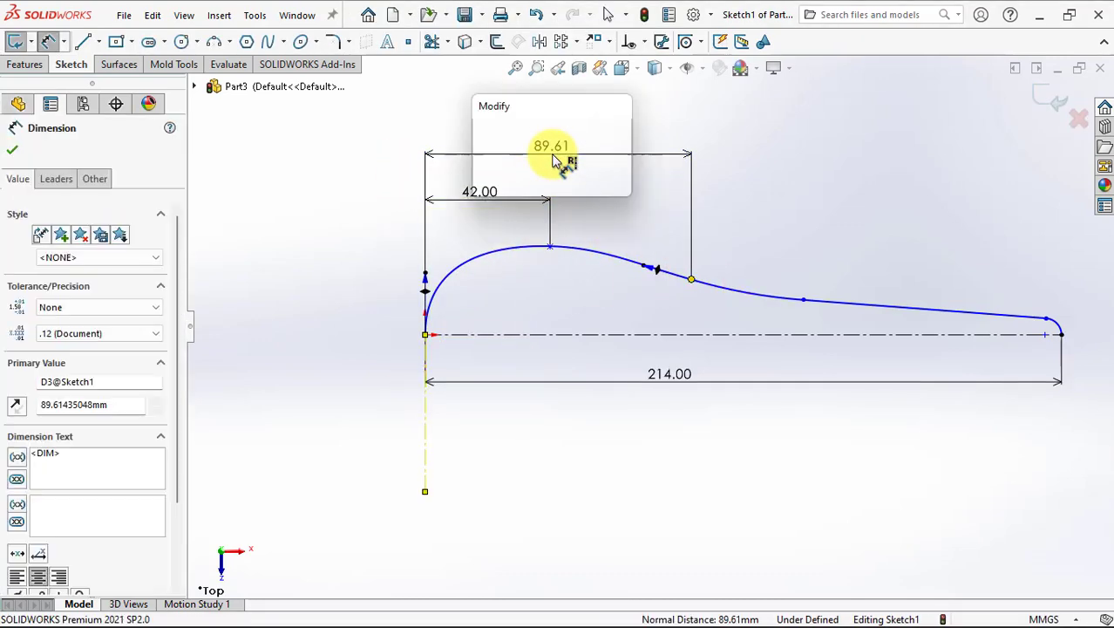
text(98)
click(479, 126)
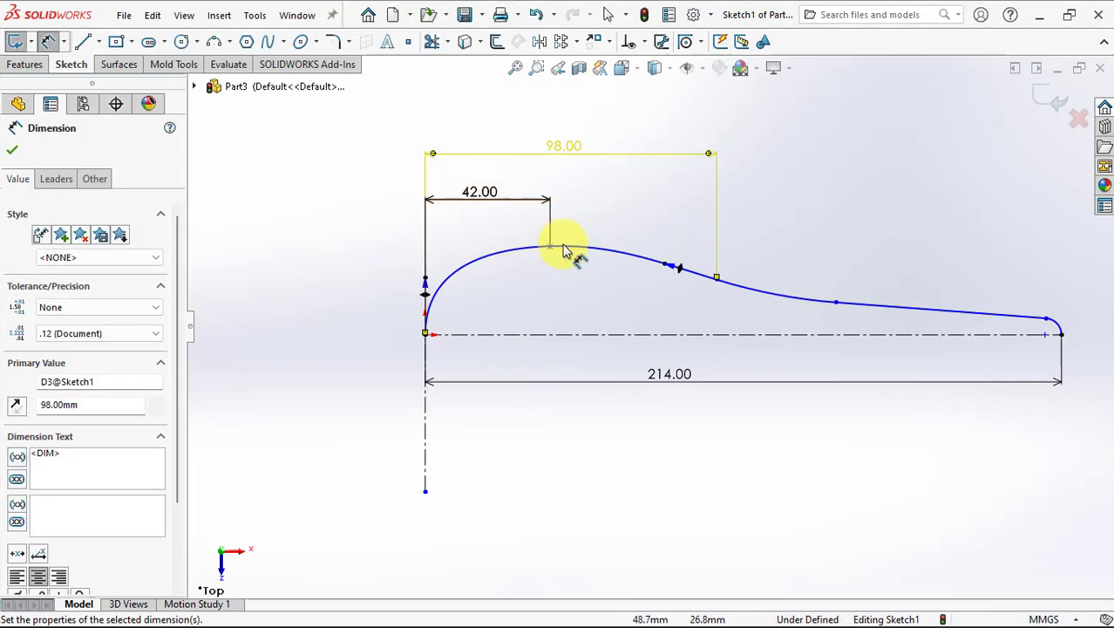
click(717, 279)
click(719, 336)
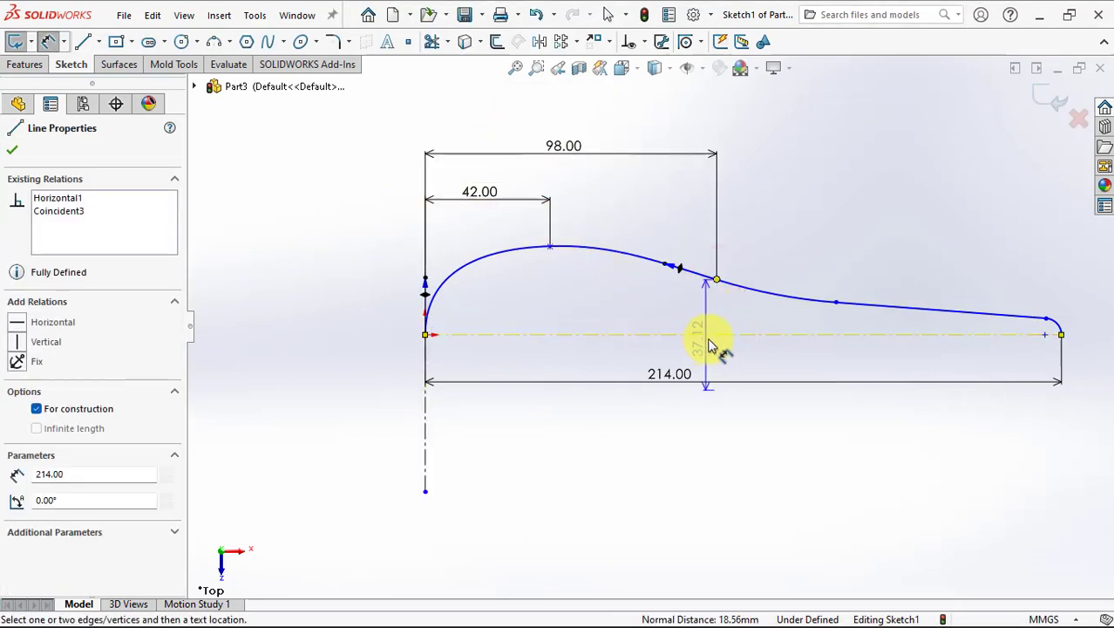
click(764, 368)
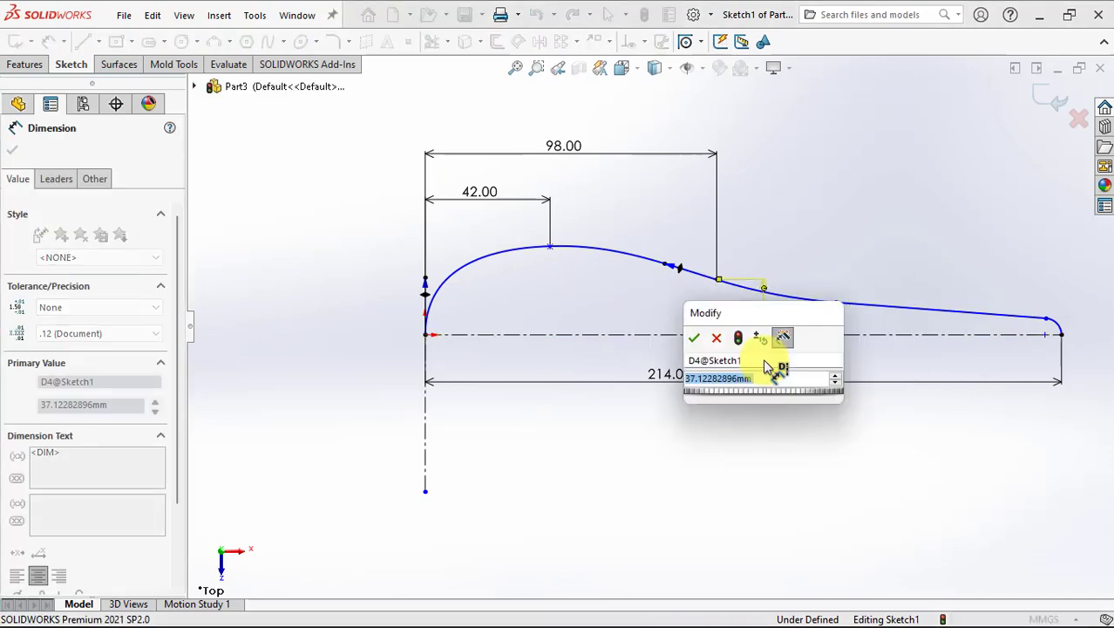
text(44)
click(694, 340)
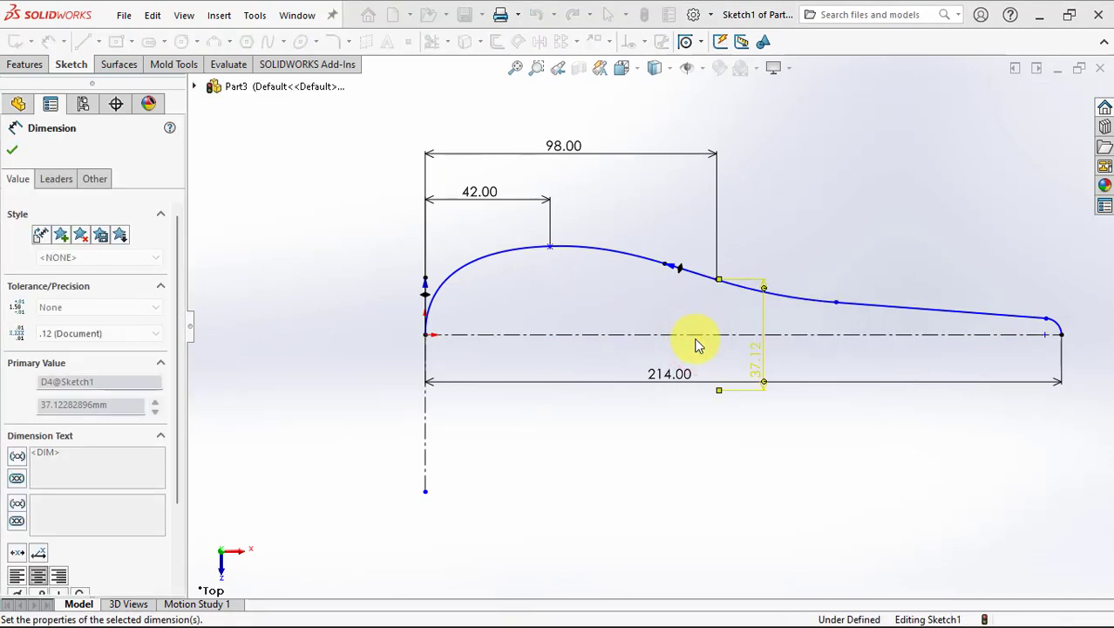
Set the bowl's vertical height dimension to 75 mm.
click(549, 247)
click(355, 349)
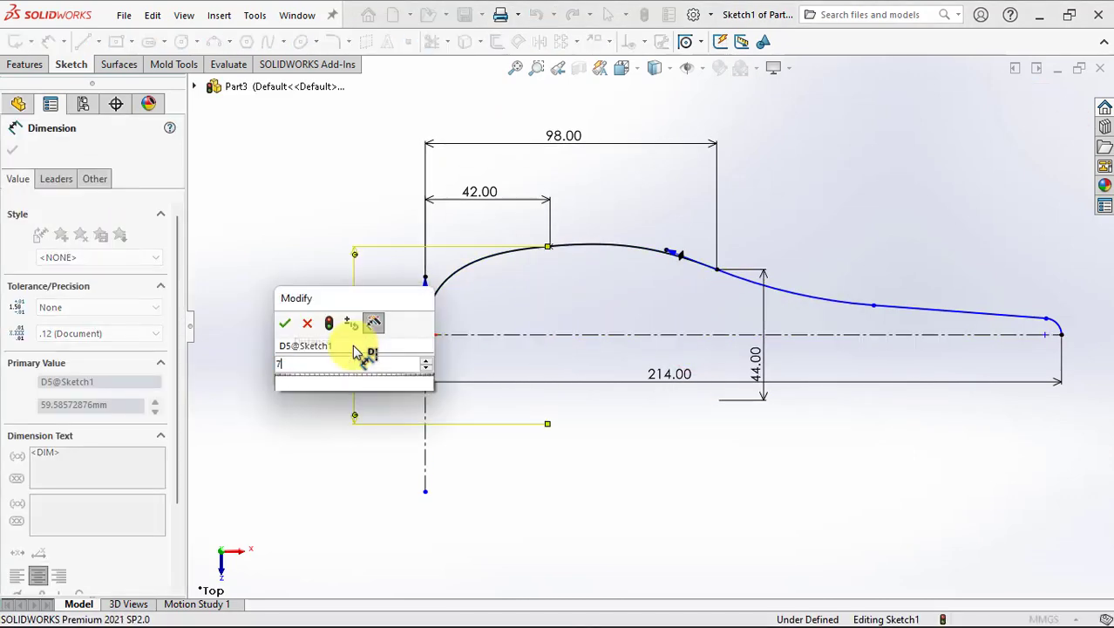
text(70)
key(Escape)
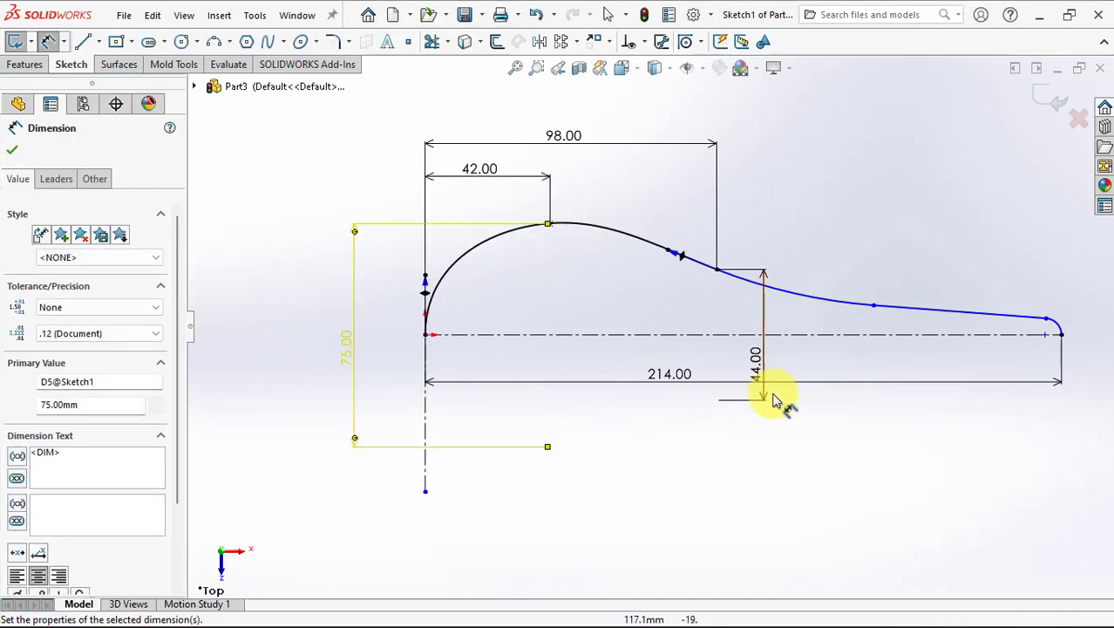
click(939, 332)
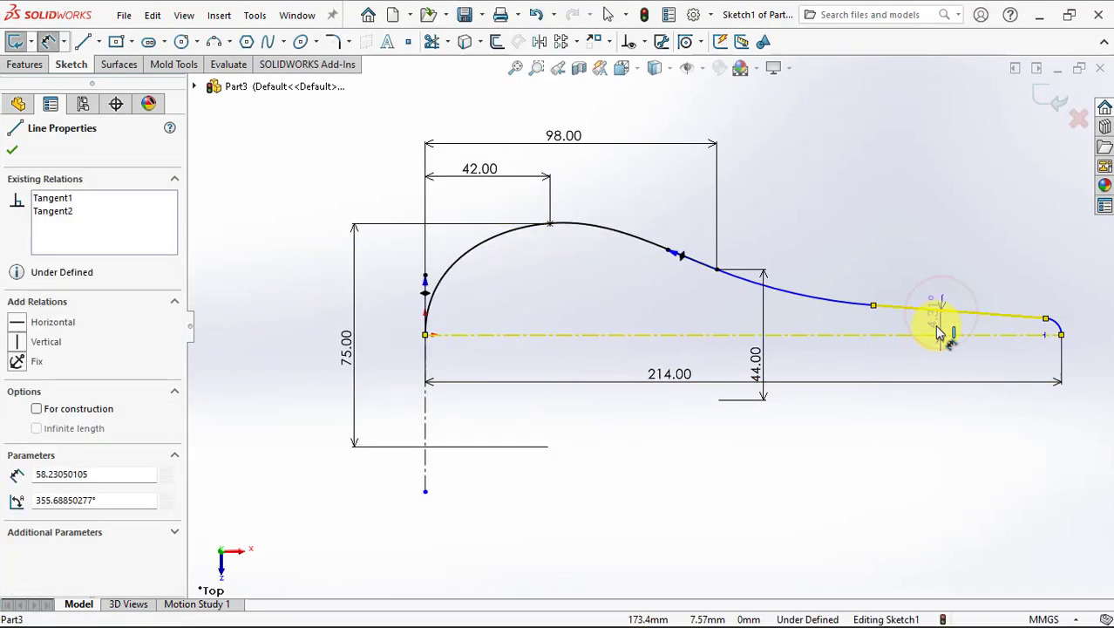
Tilt the handle line at 3° and give the transition arc a 100 mm radius.
click(903, 330)
text(3)
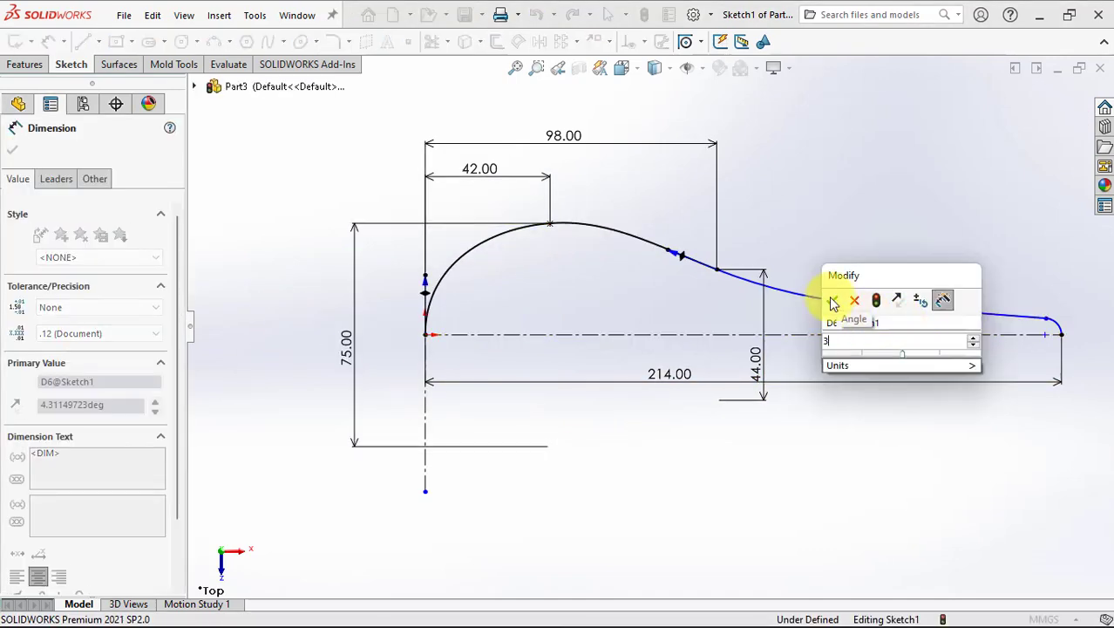
click(833, 302)
click(803, 298)
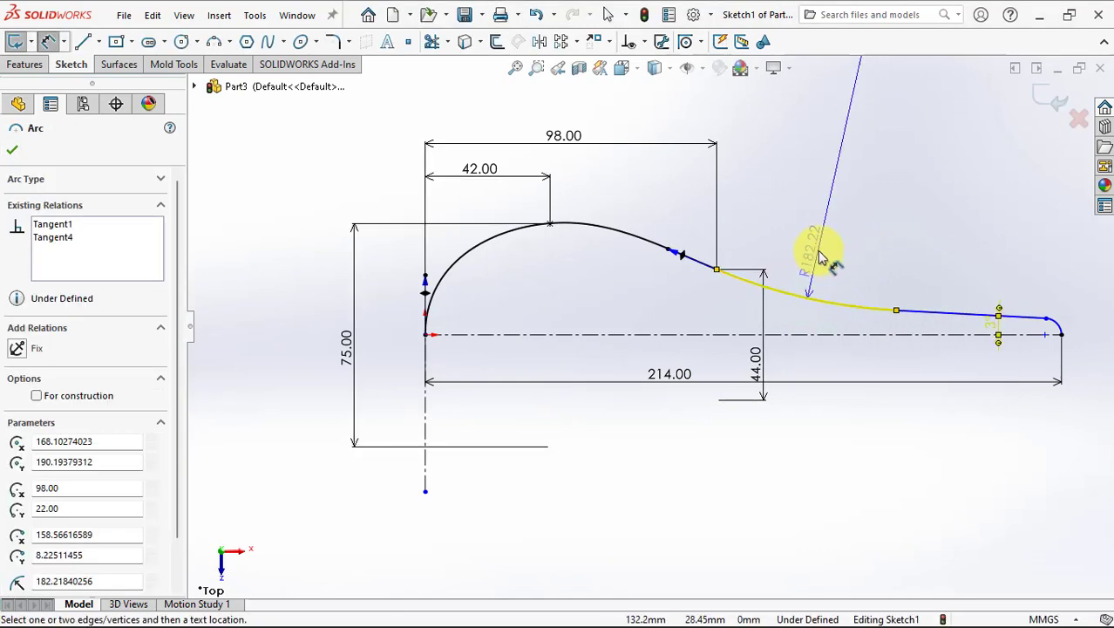
click(820, 258)
text(100)
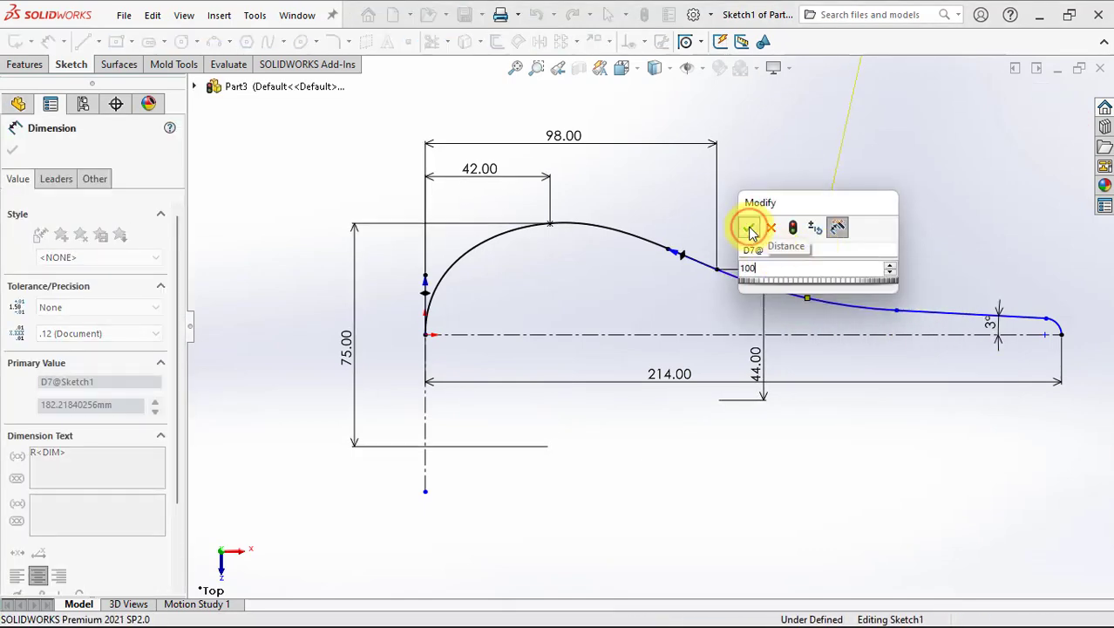
click(750, 229)
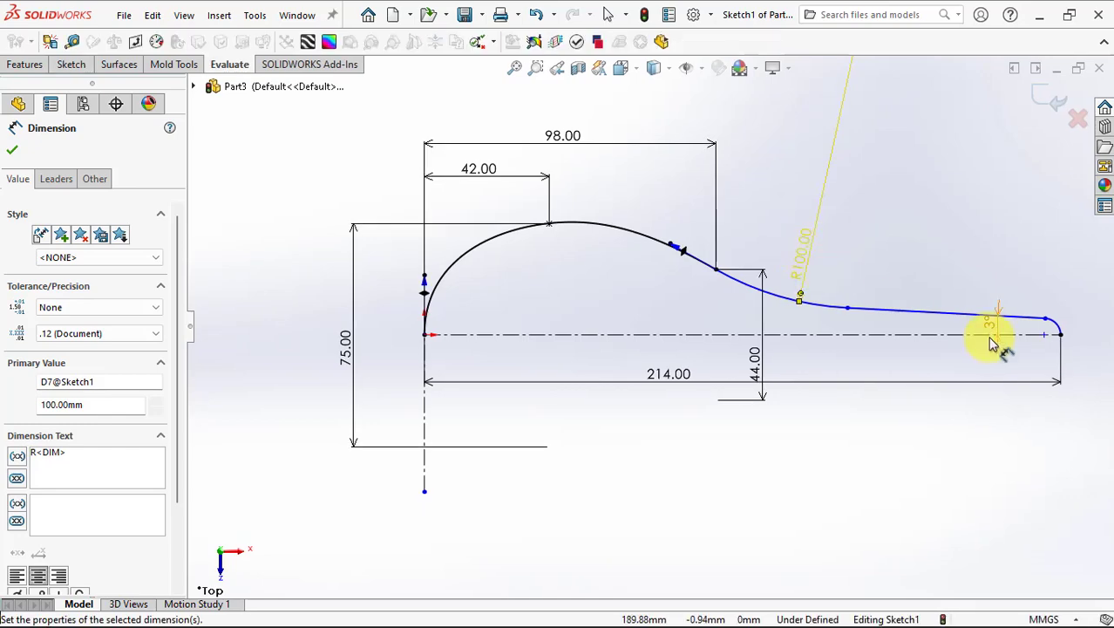
Give the tip arc a 7.5 mm radius and stop dimensioning.
scroll(1025, 362, down, 2)
click(925, 349)
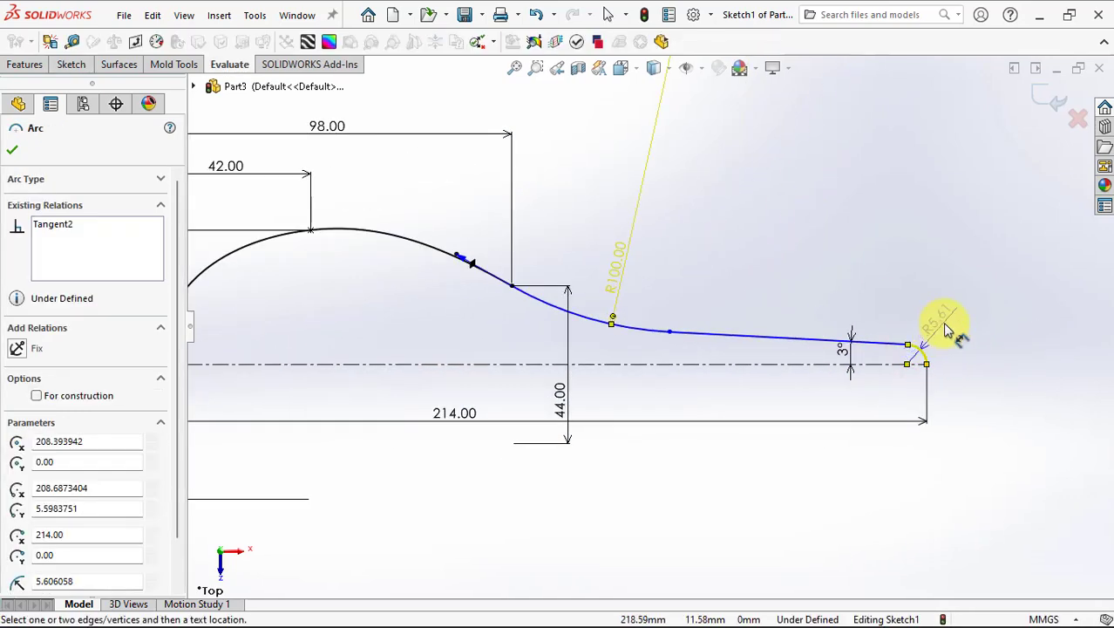
click(950, 328)
text(7.5)
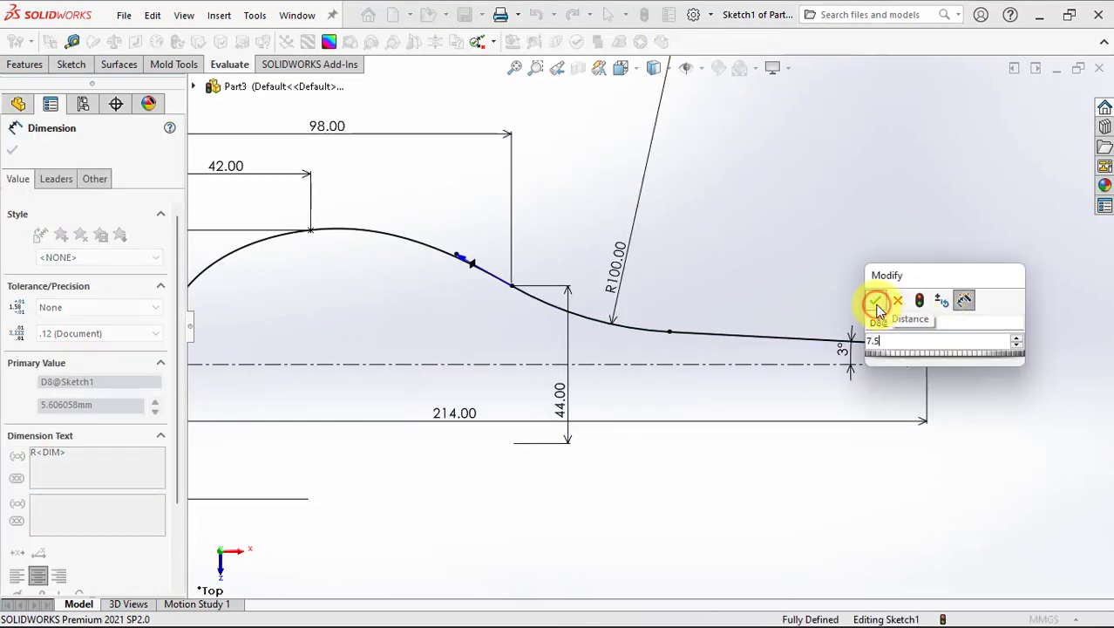
click(876, 300)
ctrl+middle_drag(839, 275, 894, 277)
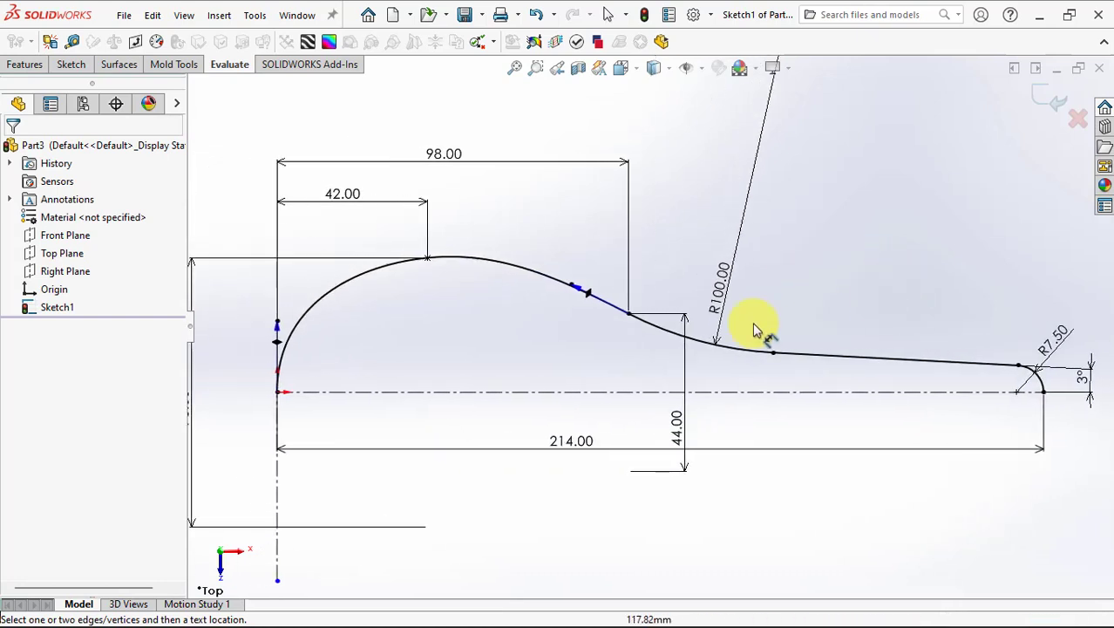
right_click(485, 333)
click(526, 379)
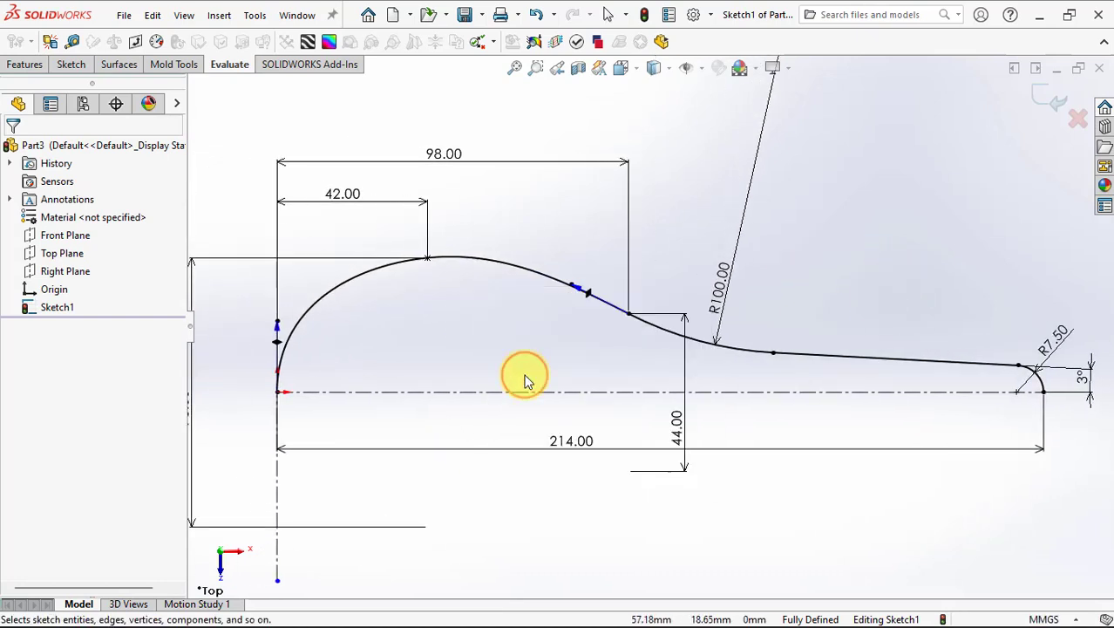
Adjust the bowl spline's tangent handle at its peak.
click(477, 268)
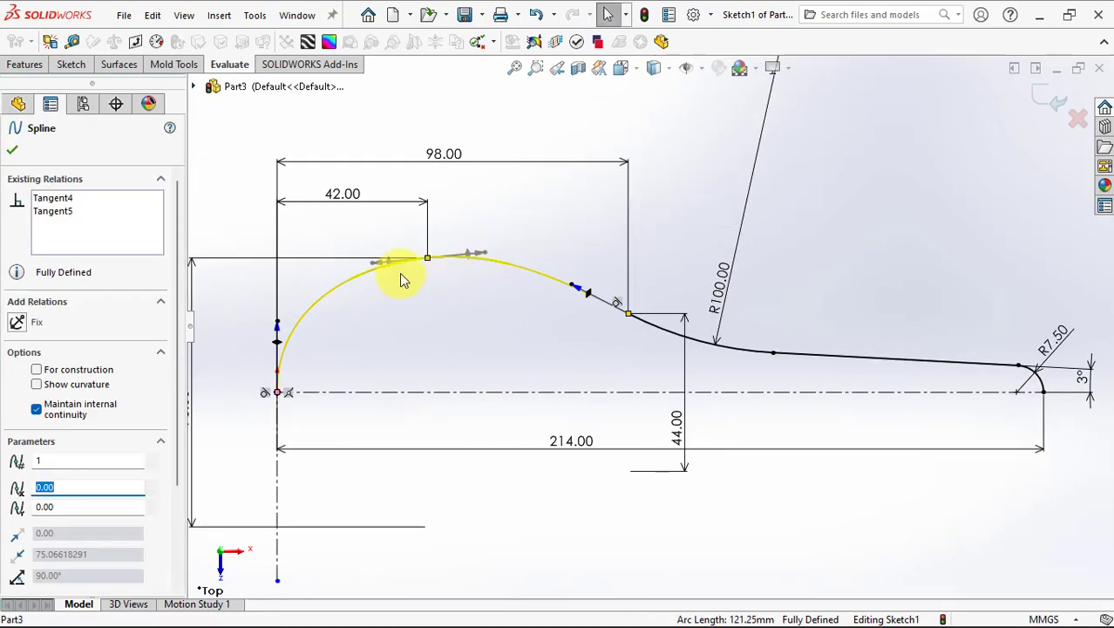
scroll(392, 274, down, 3)
ctrl+middle_drag(386, 278, 611, 280)
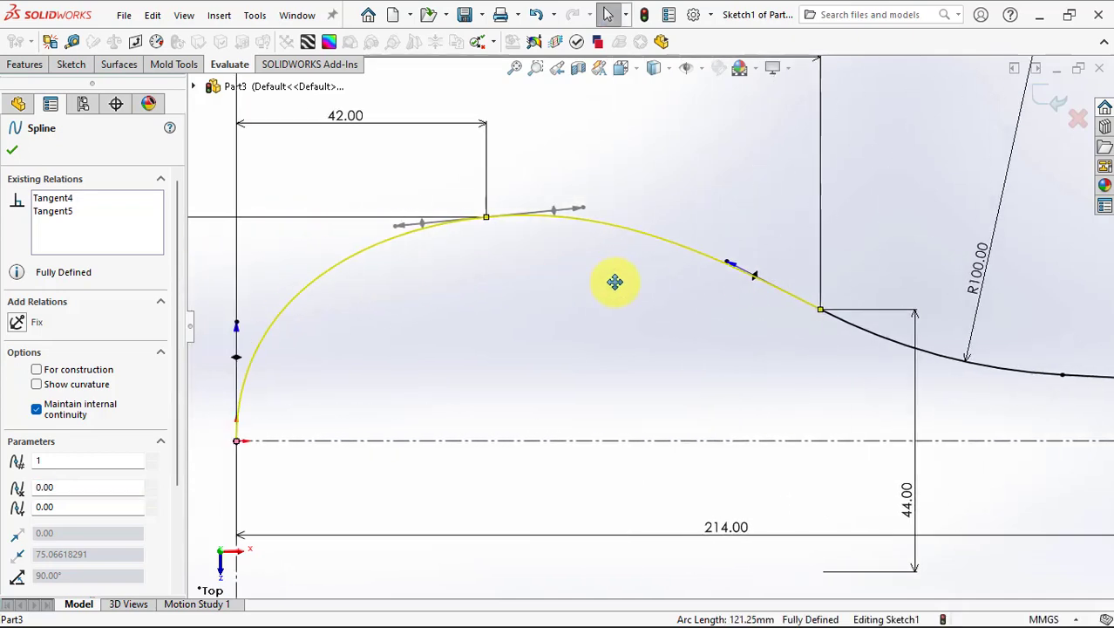
click(665, 229)
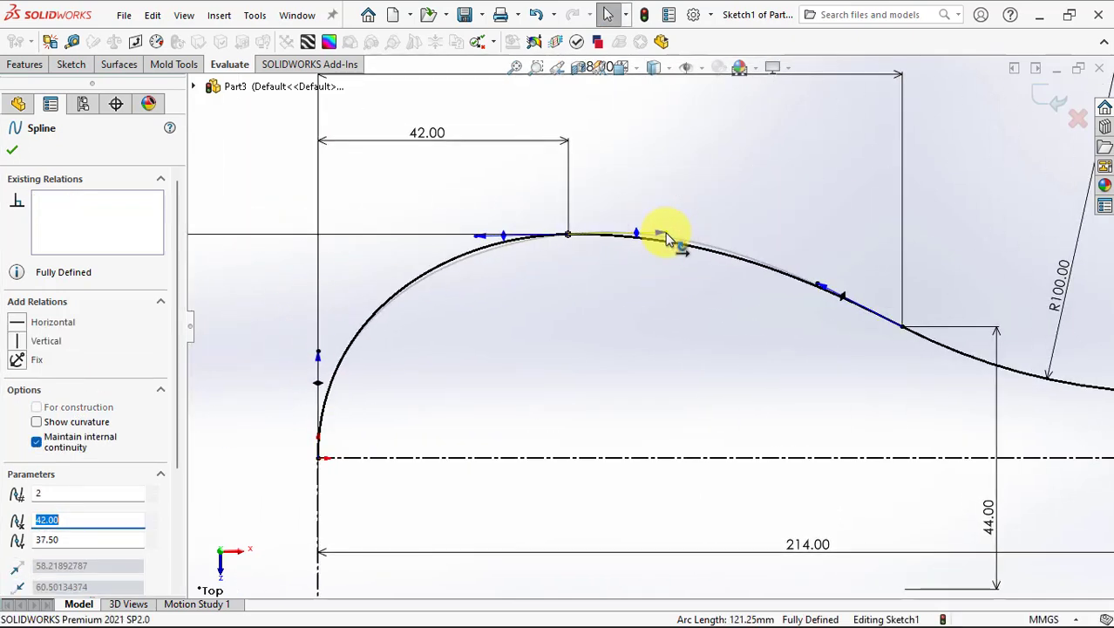
click(647, 281)
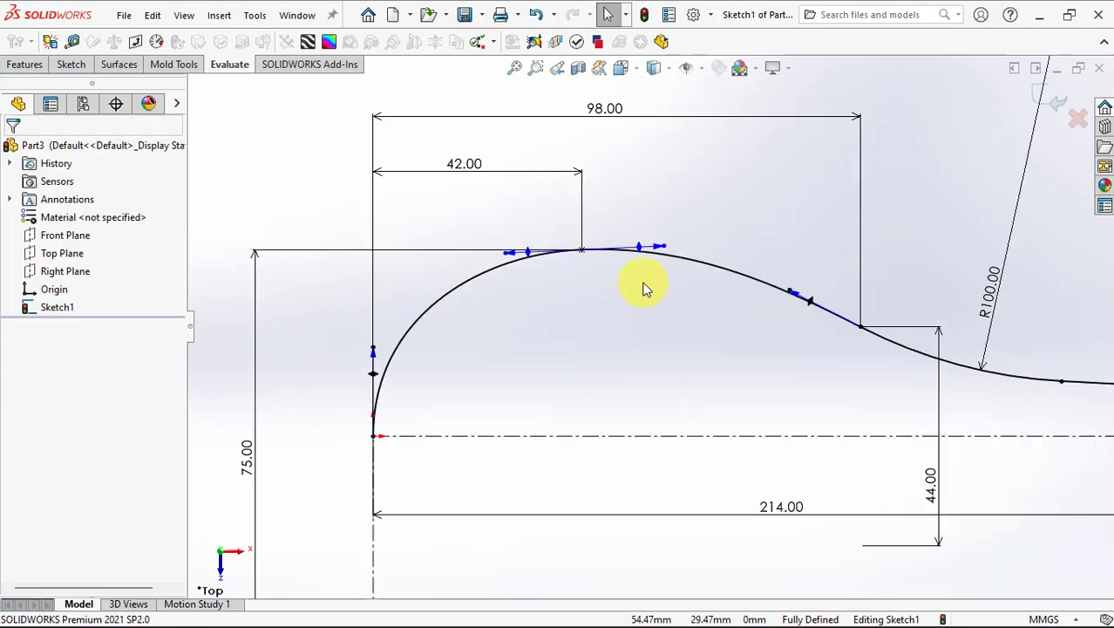
scroll(647, 281, up, 5)
ctrl+middle_drag(646, 291, 558, 273)
click(66, 72)
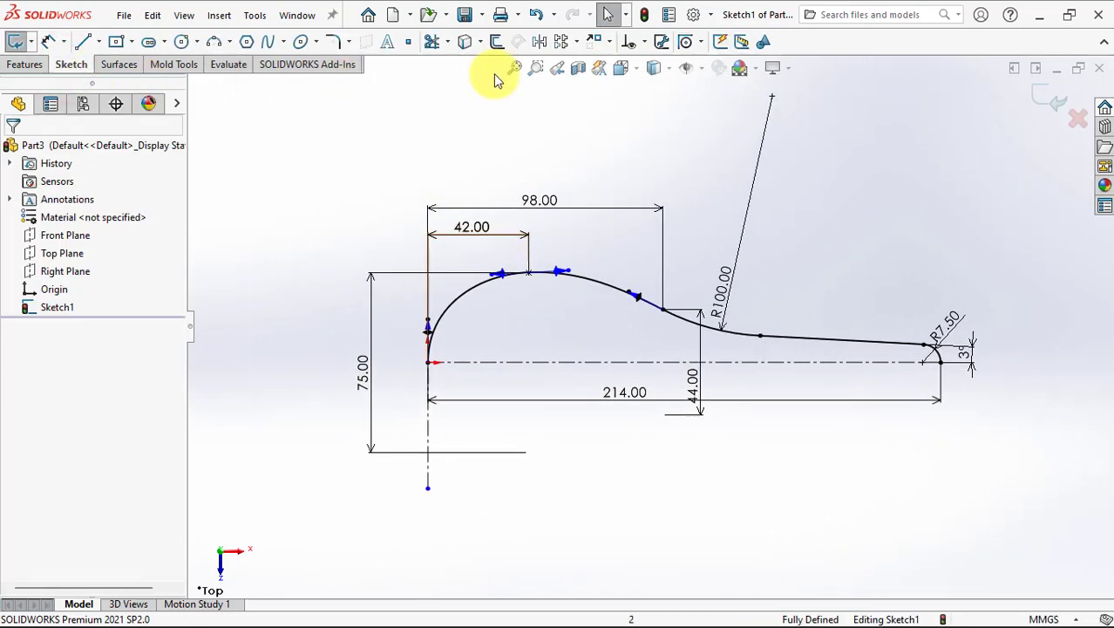
click(540, 44)
Mirror the bowl spline, transition arc, handle line and tip arc about the horizontal centerline.
click(461, 303)
click(728, 329)
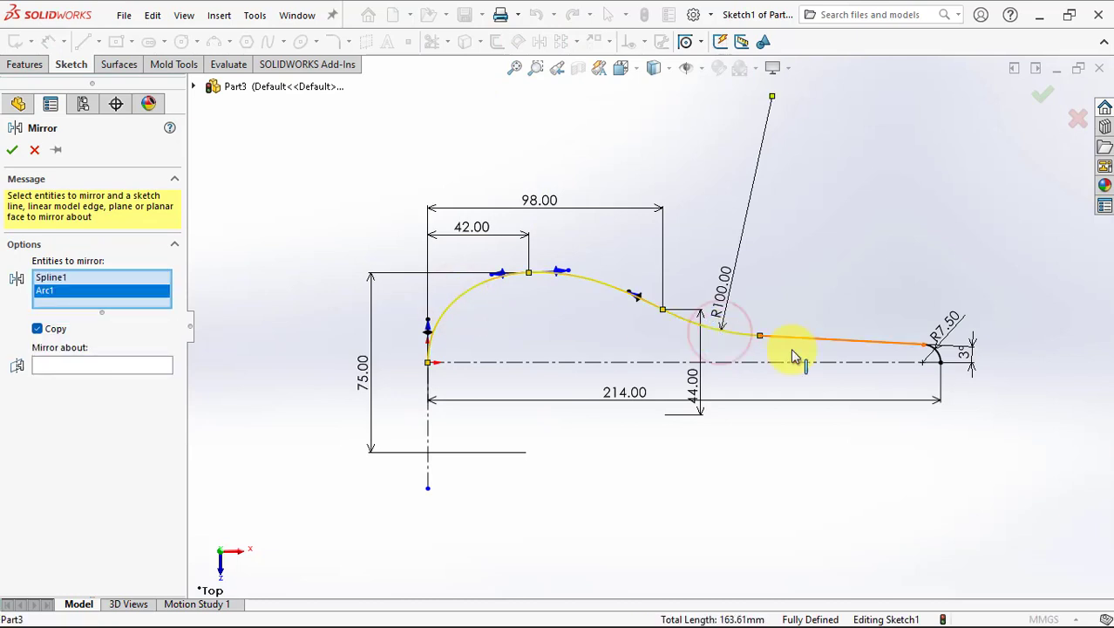
click(811, 339)
click(942, 364)
click(122, 393)
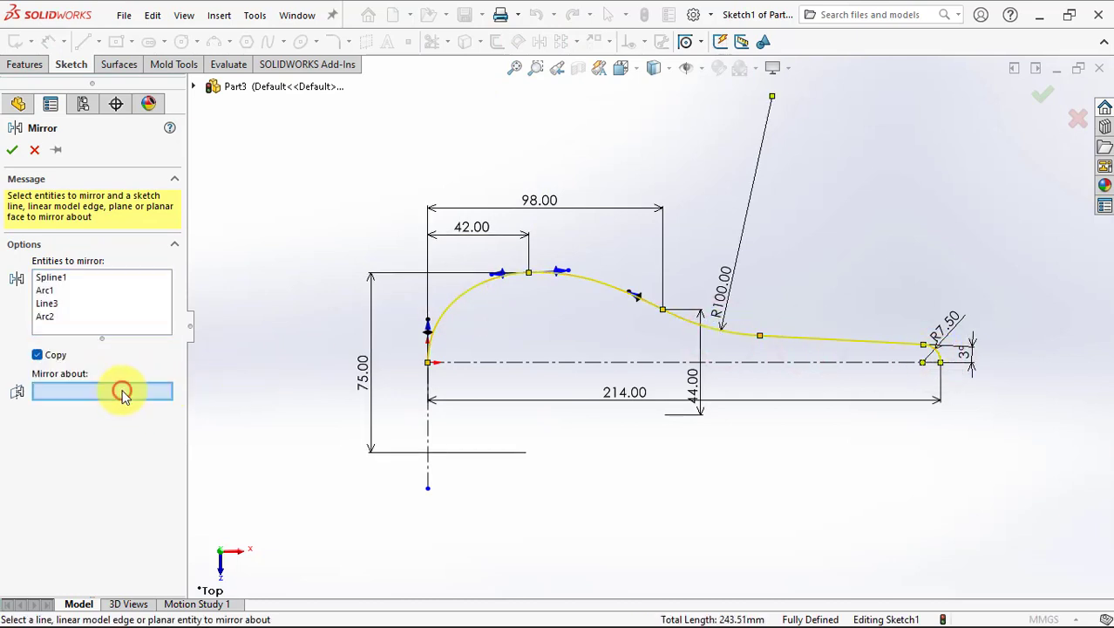
click(554, 362)
click(11, 149)
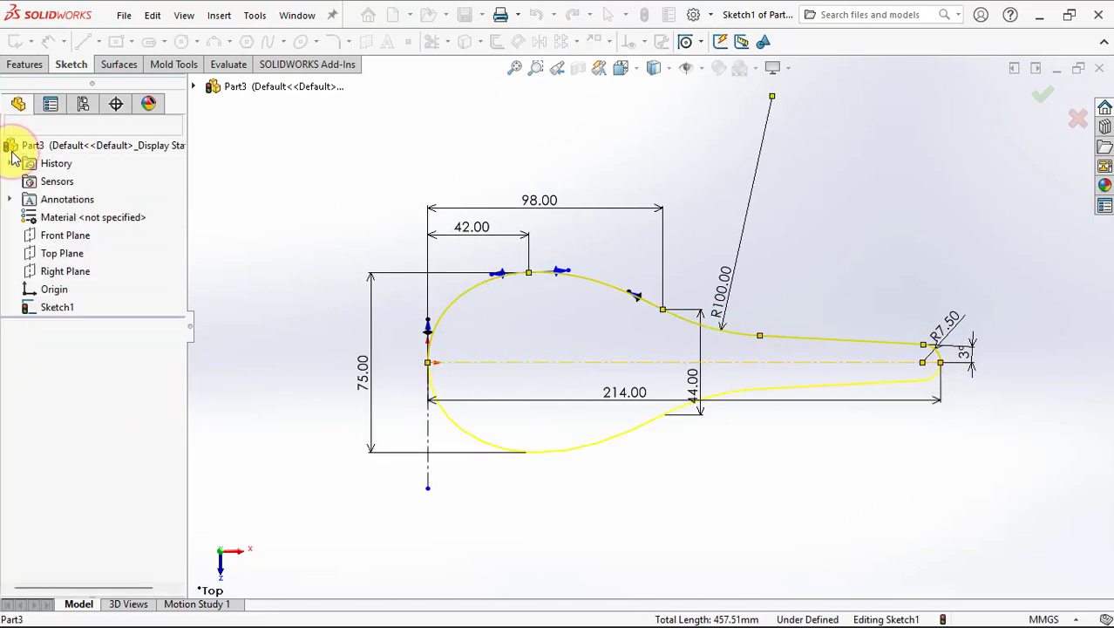
Add a 214 mm overall length dimension along the centerline.
click(48, 41)
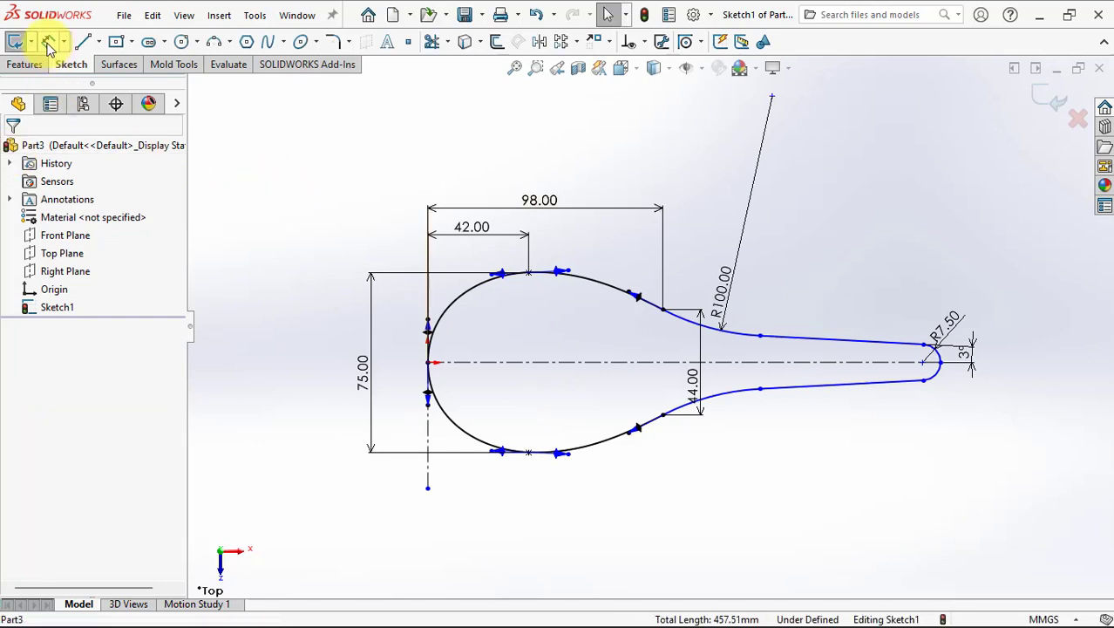
click(748, 363)
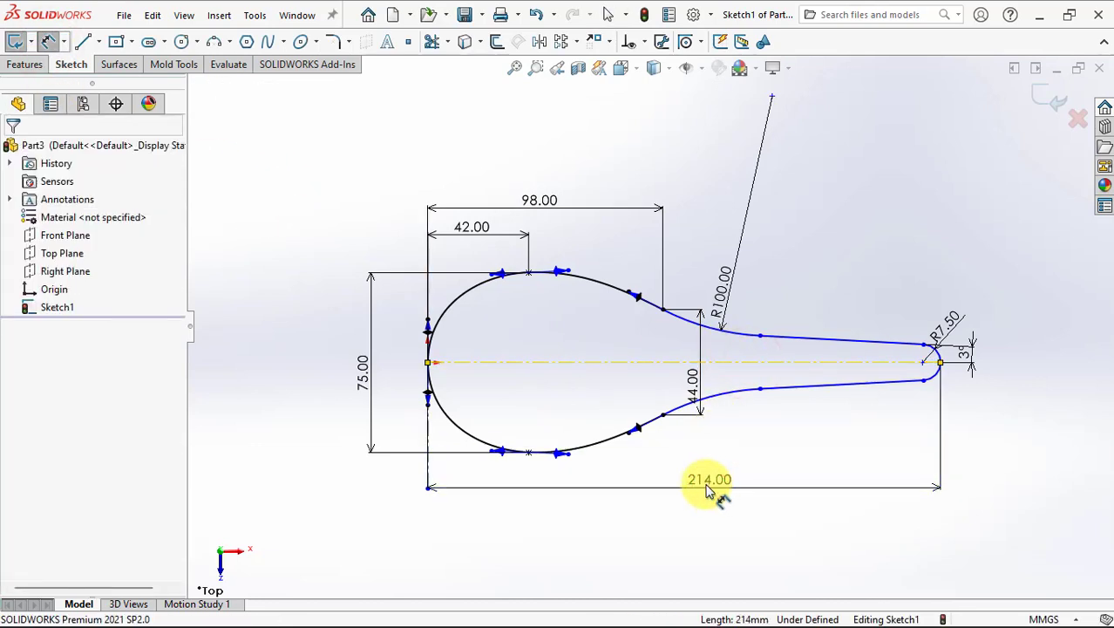
click(716, 489)
key(Return)
right_click(776, 434)
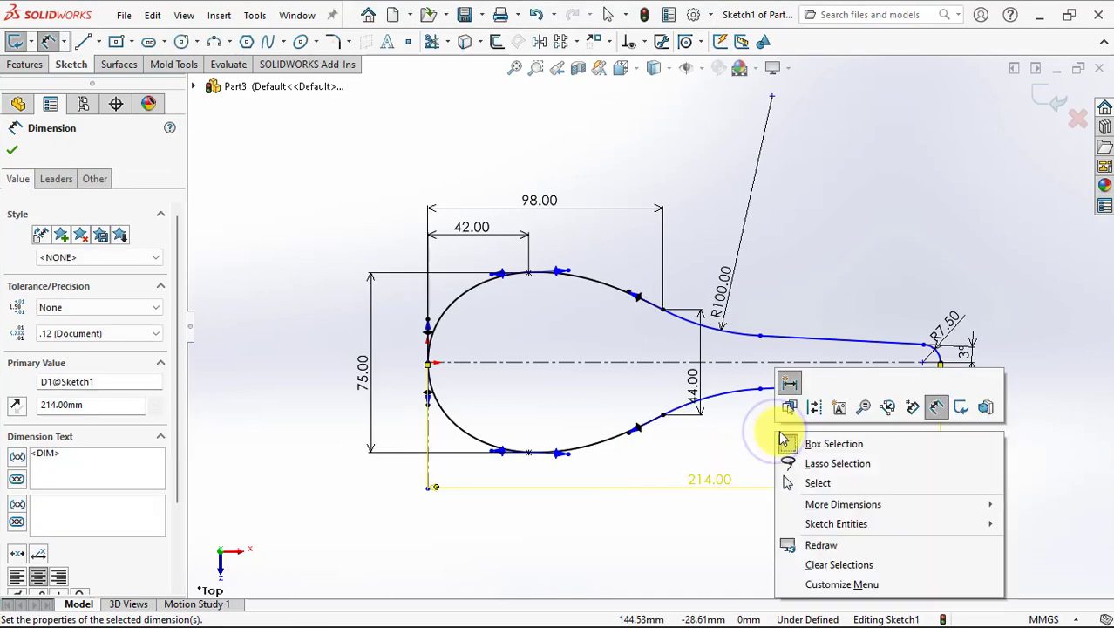
click(793, 481)
Make the tip arc coincident with the profile's end point and exit the sketch.
click(931, 359)
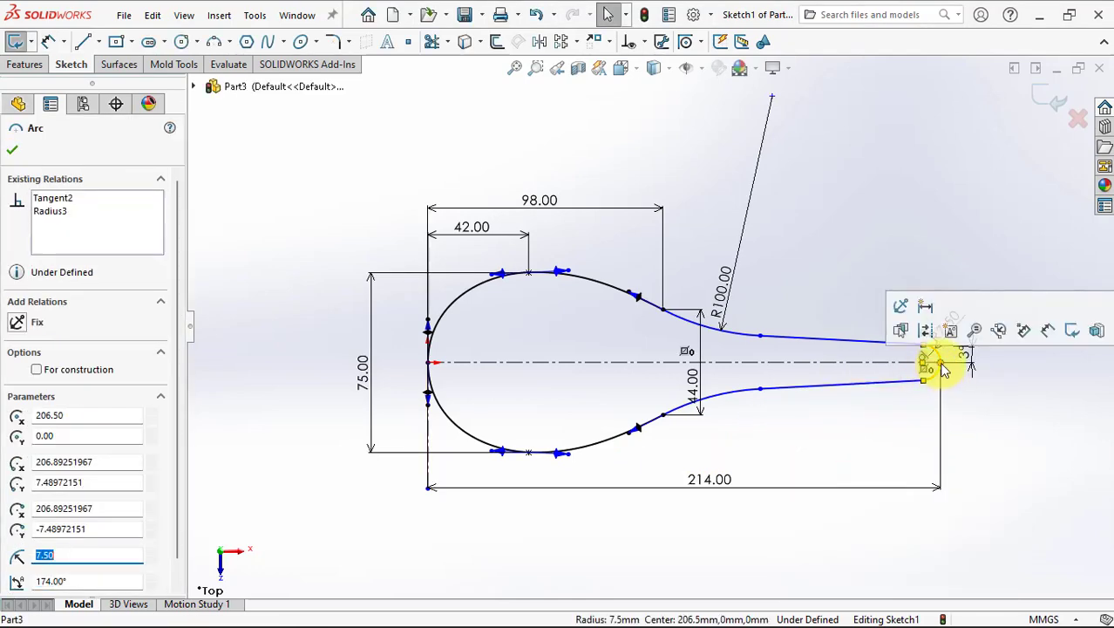
click(942, 363)
ctrl+click(941, 370)
click(983, 297)
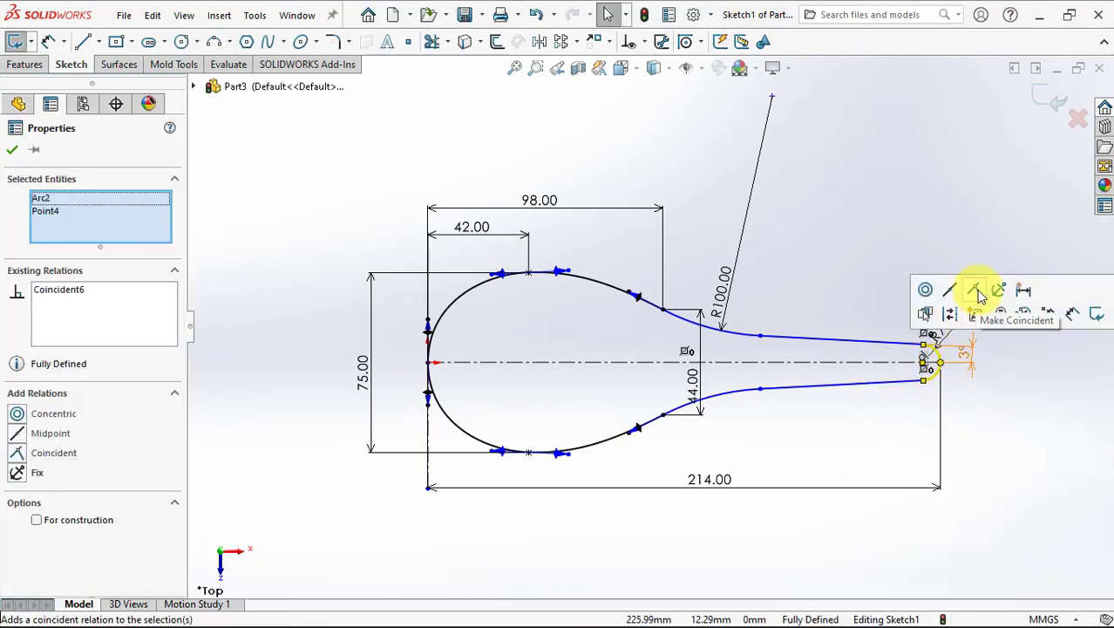
click(256, 179)
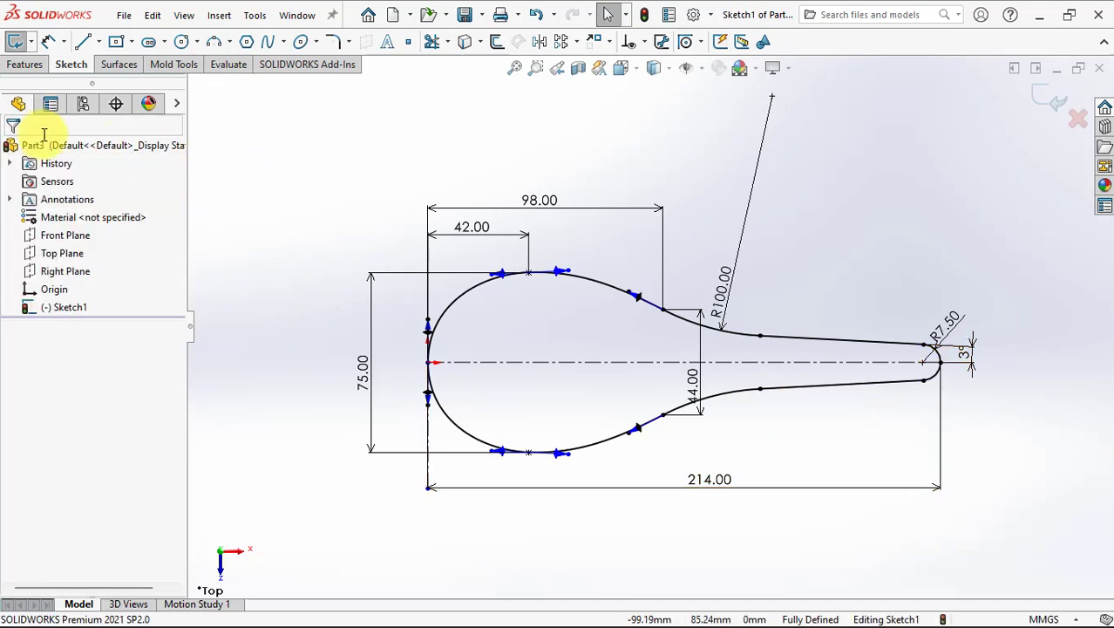
click(1047, 103)
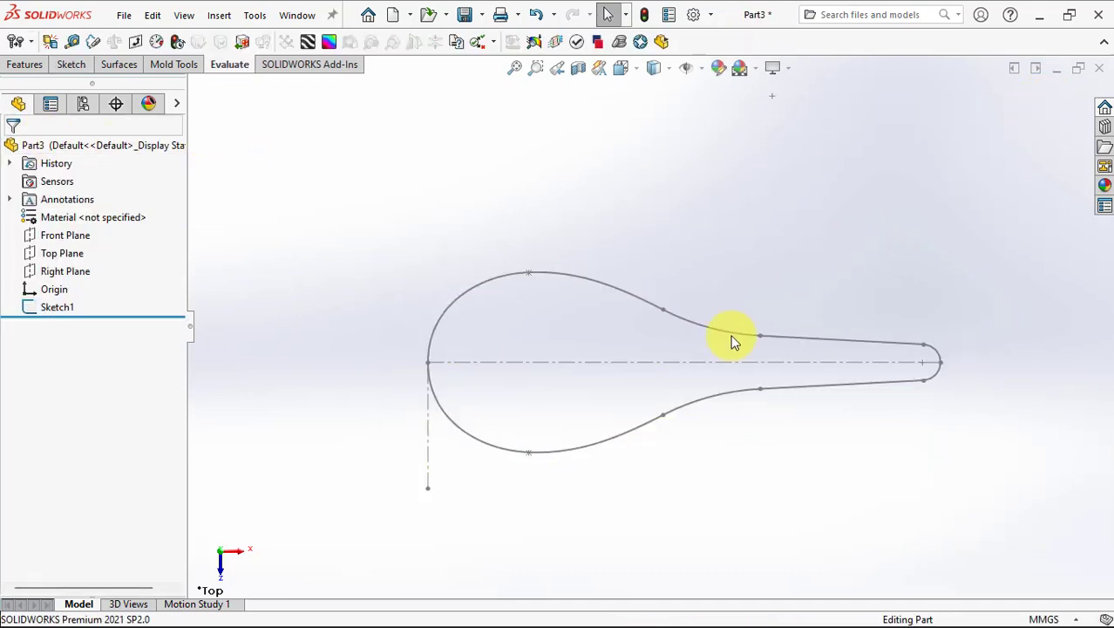
On a Front Plane sketch, draw a spline from the origin dipping below then rising above the axis.
middle_drag(566, 465, 412, 271)
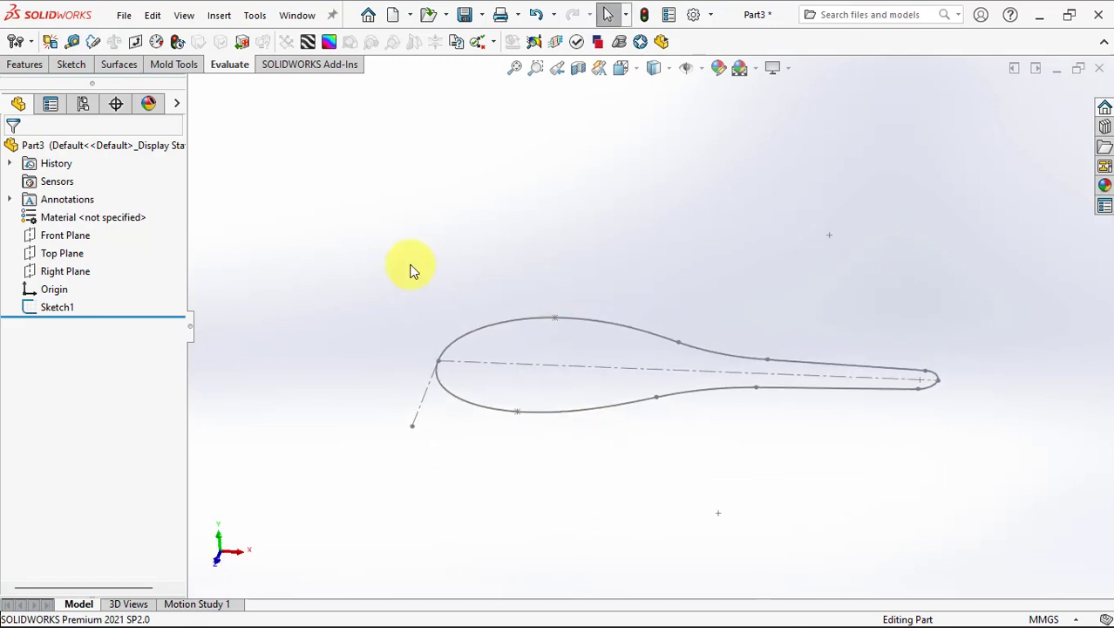
click(53, 236)
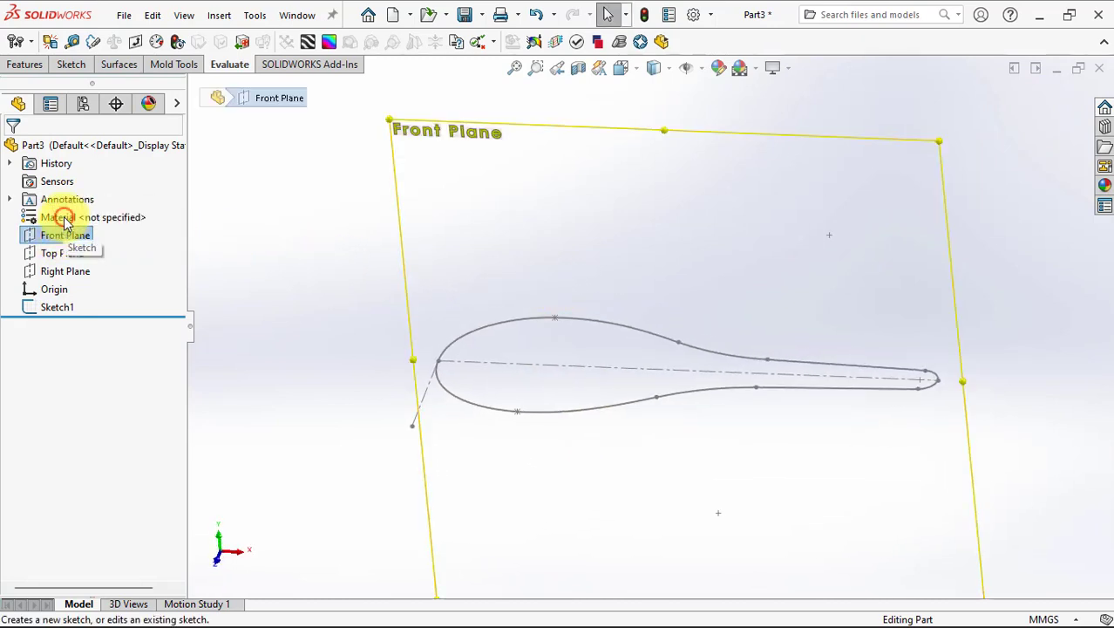
click(61, 219)
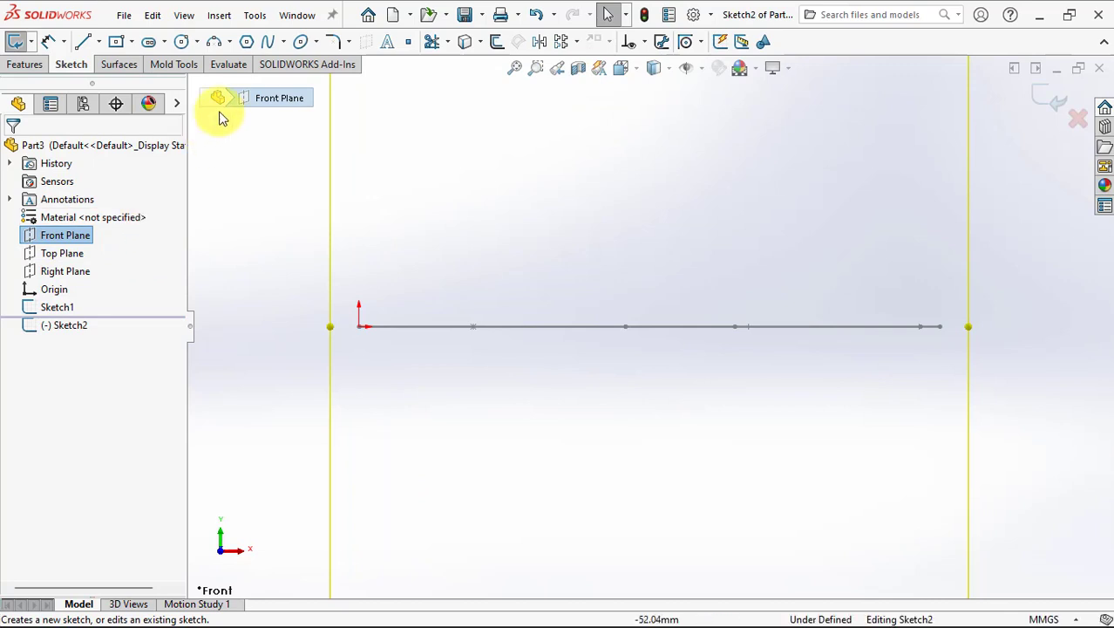
click(267, 41)
click(360, 327)
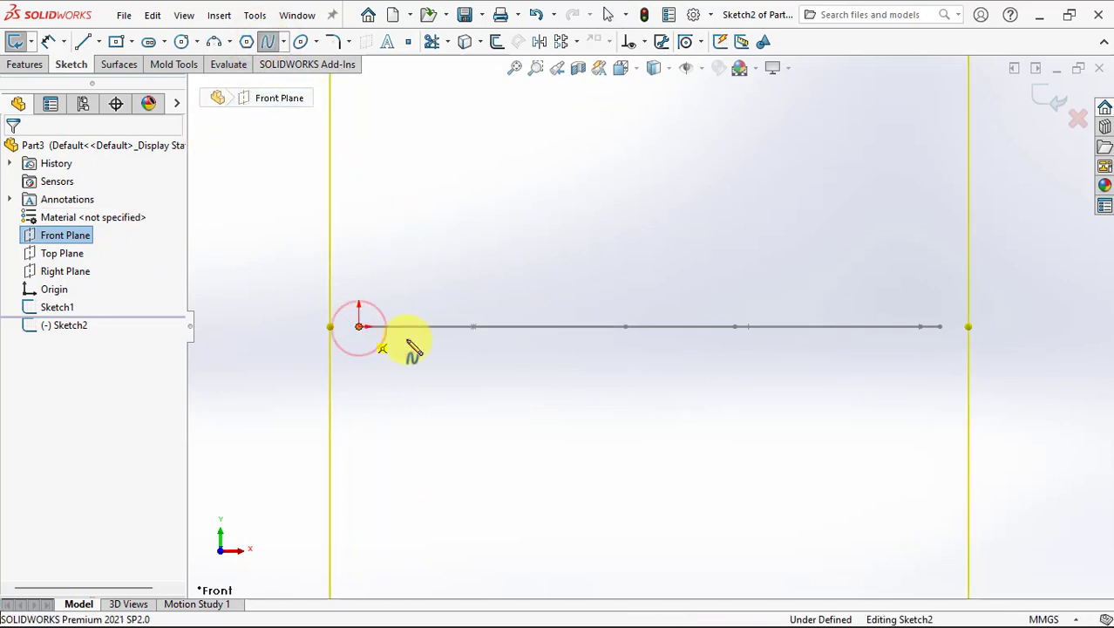
click(461, 339)
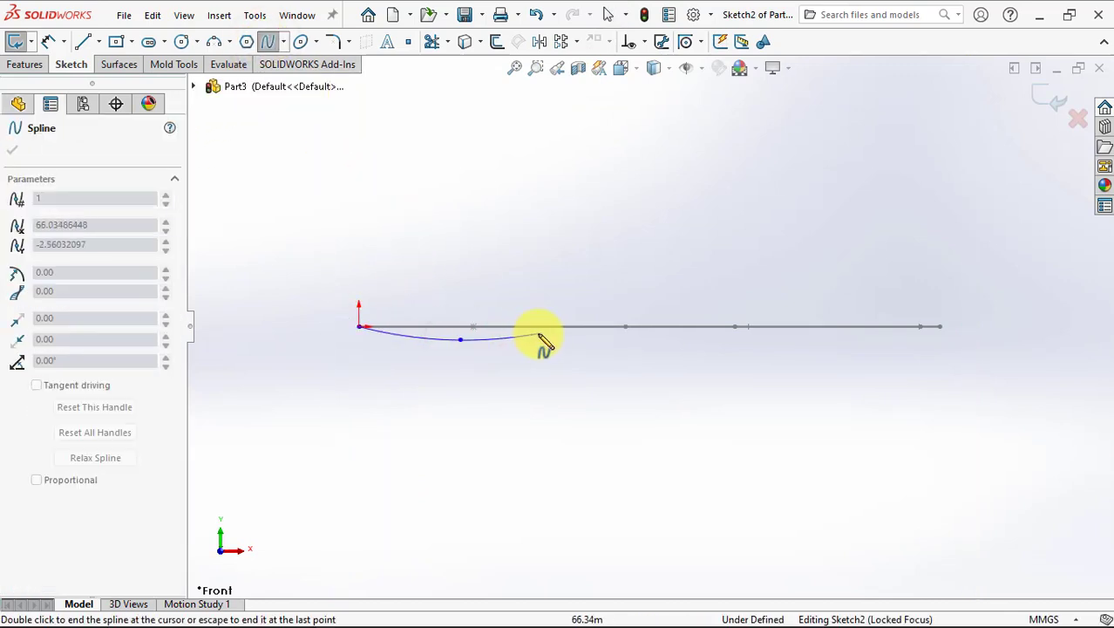
click(635, 309)
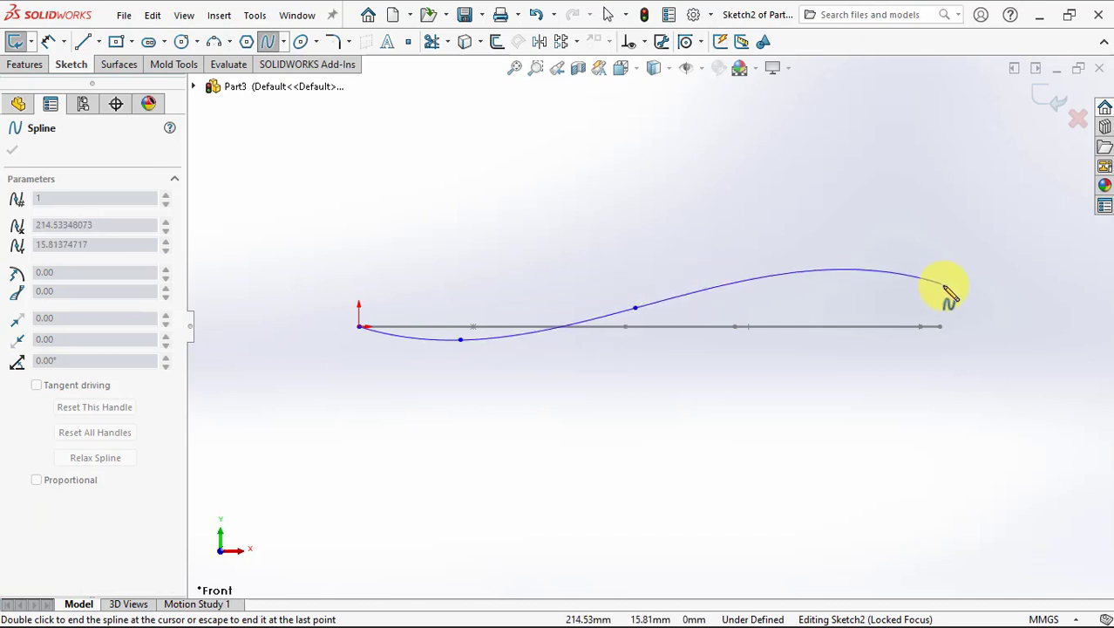
right_click(940, 299)
click(968, 311)
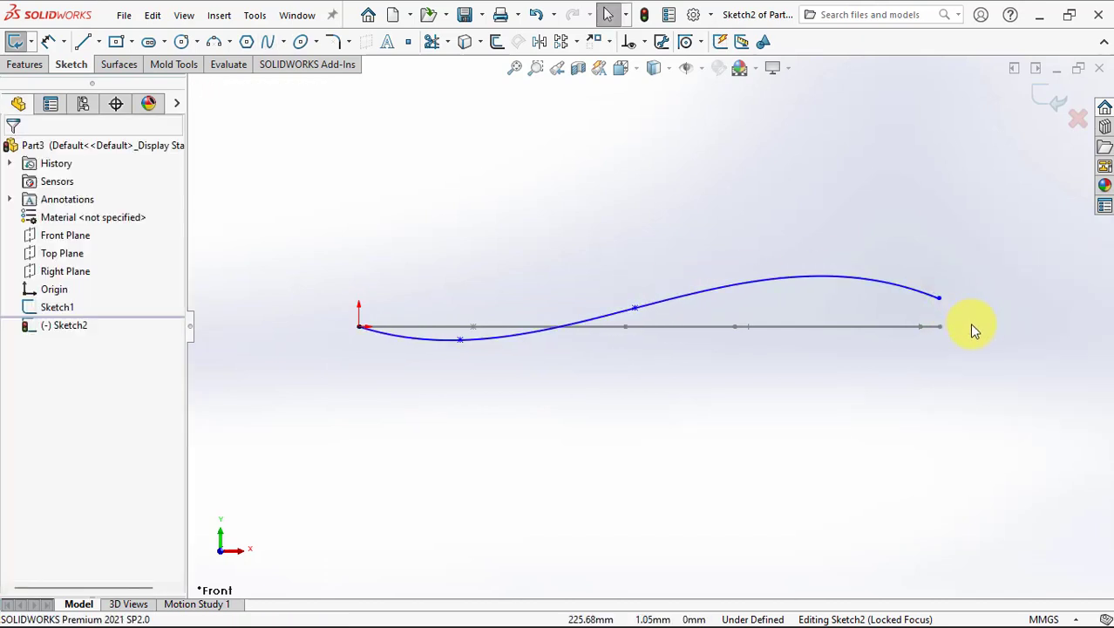
Align the spline's end point vertically with the spoon outline's tip and view the sketch from the front.
middle_drag(973, 334, 944, 385)
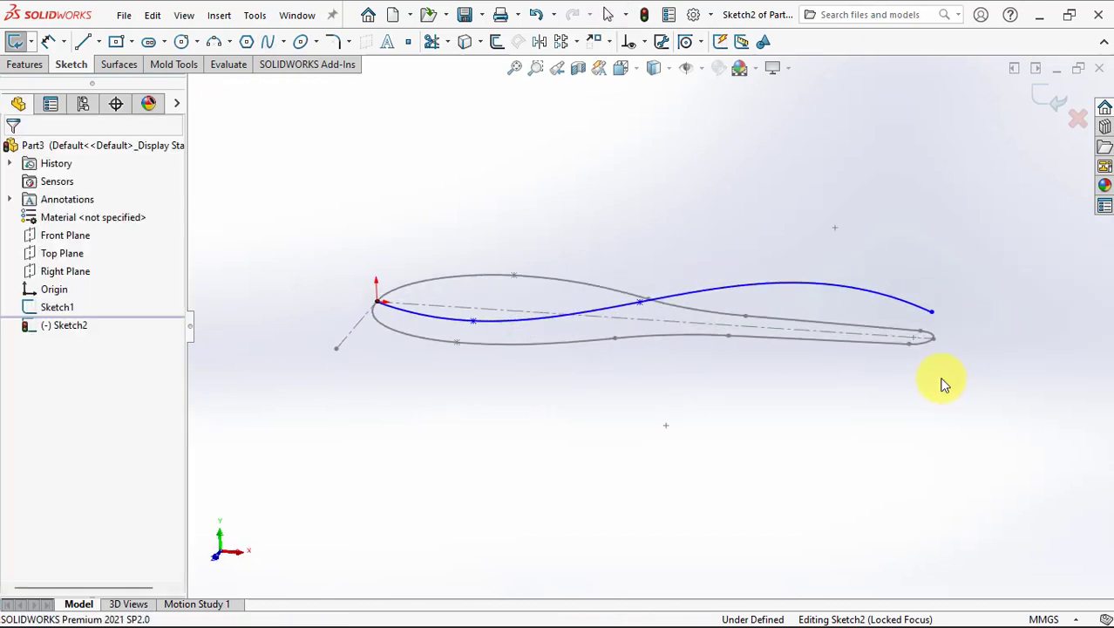
click(933, 312)
ctrl+click(933, 339)
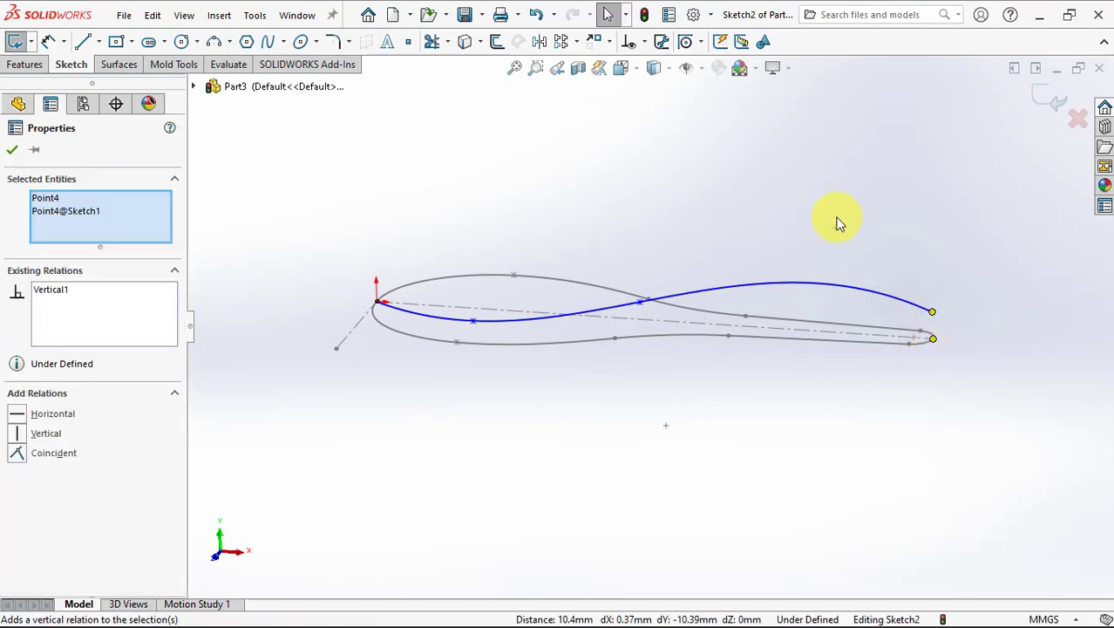
key(Escape)
key(ctrl+1)
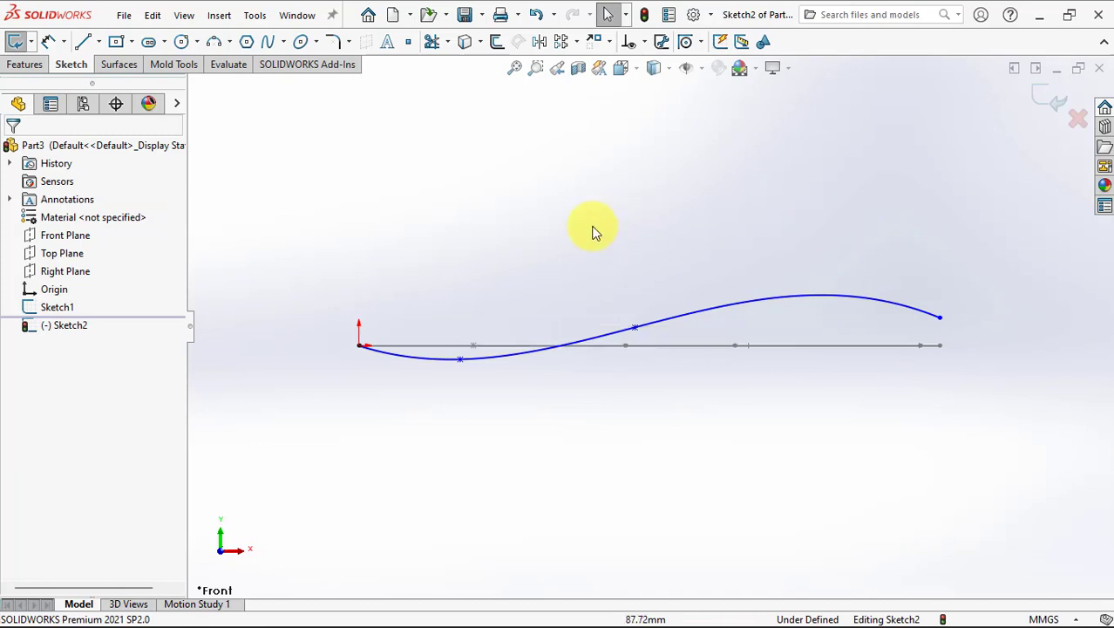
Dimension the spline's points horizontally from the origin at 48 mm and 123 mm.
click(48, 44)
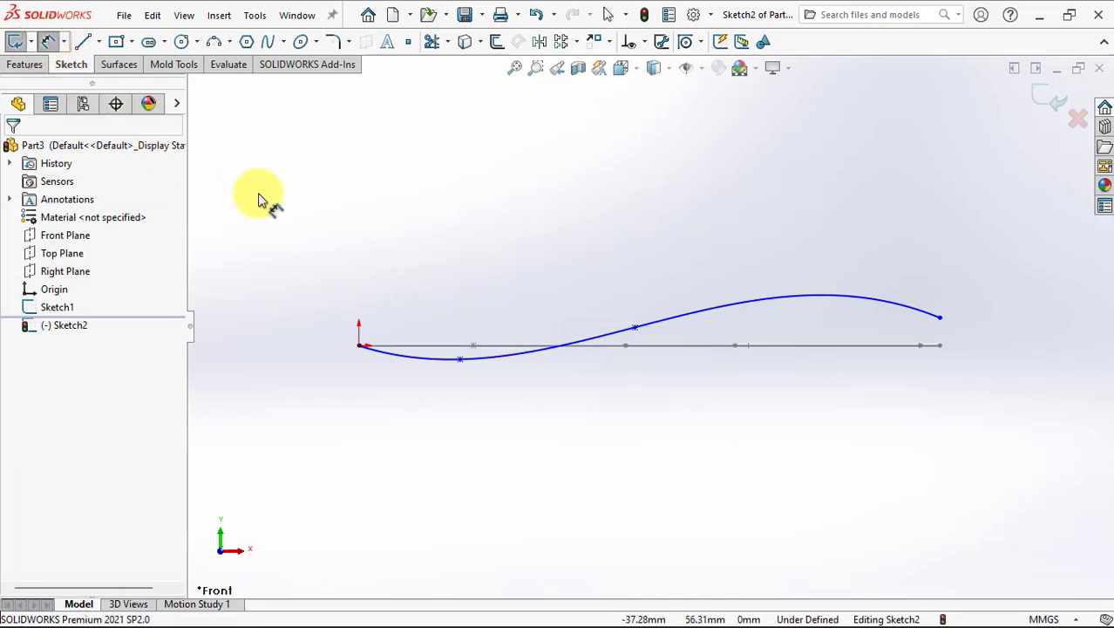
click(460, 360)
click(360, 345)
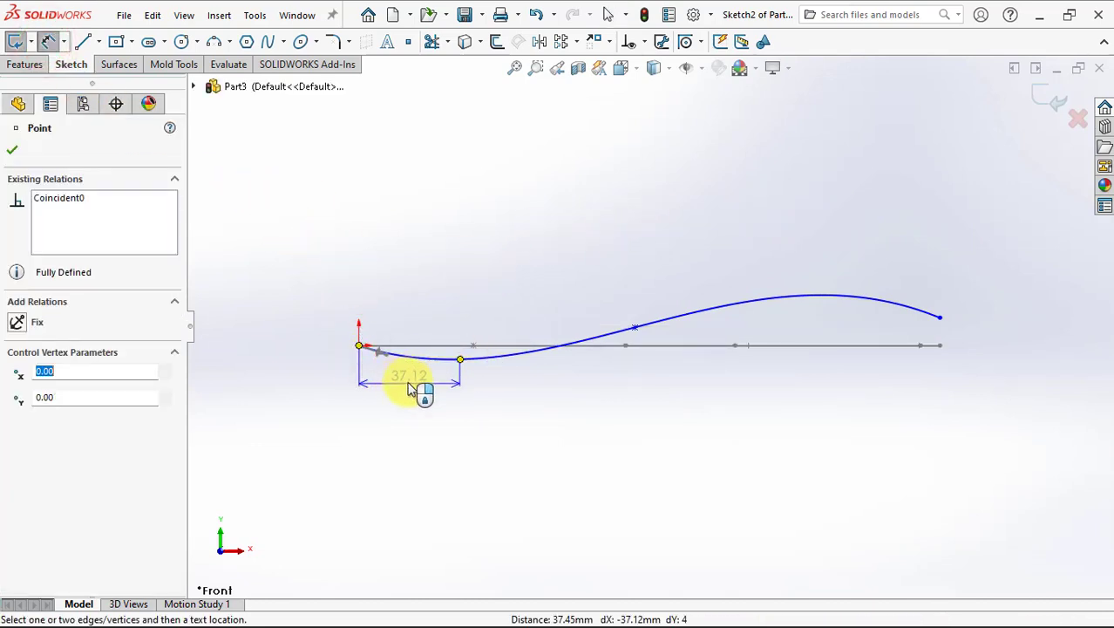
click(415, 384)
text(48)
click(341, 370)
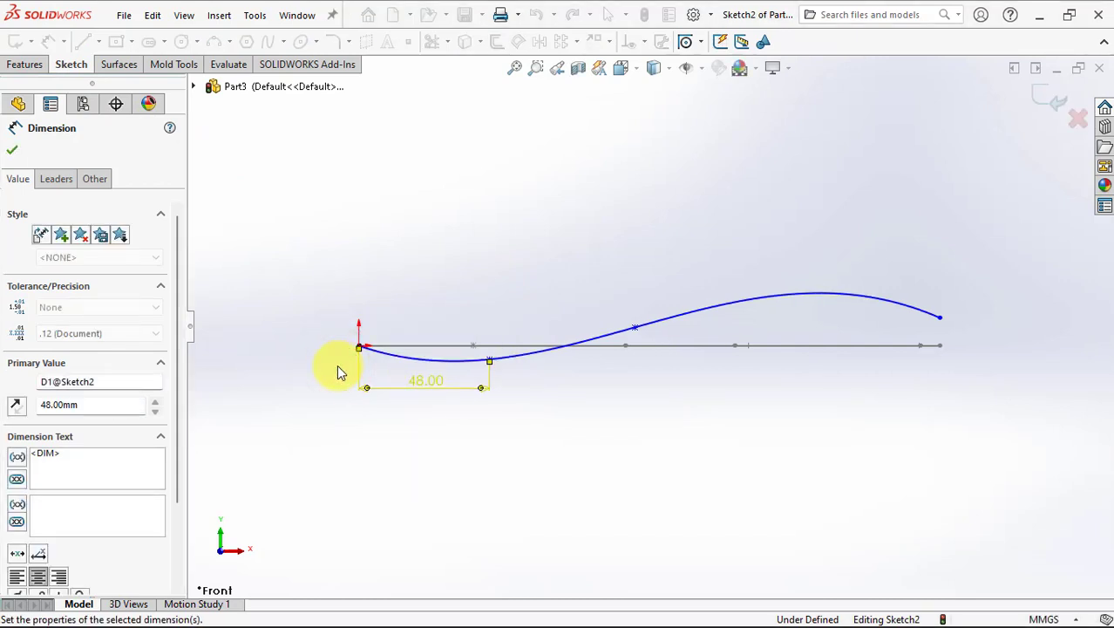
click(635, 327)
click(360, 346)
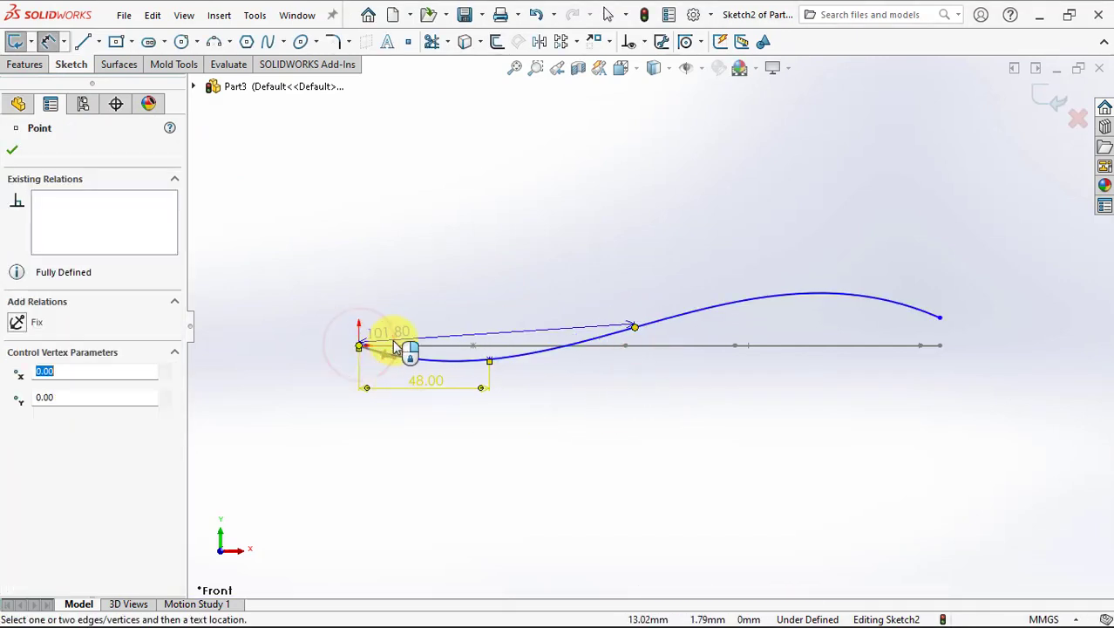
click(475, 417)
text(123)
click(408, 395)
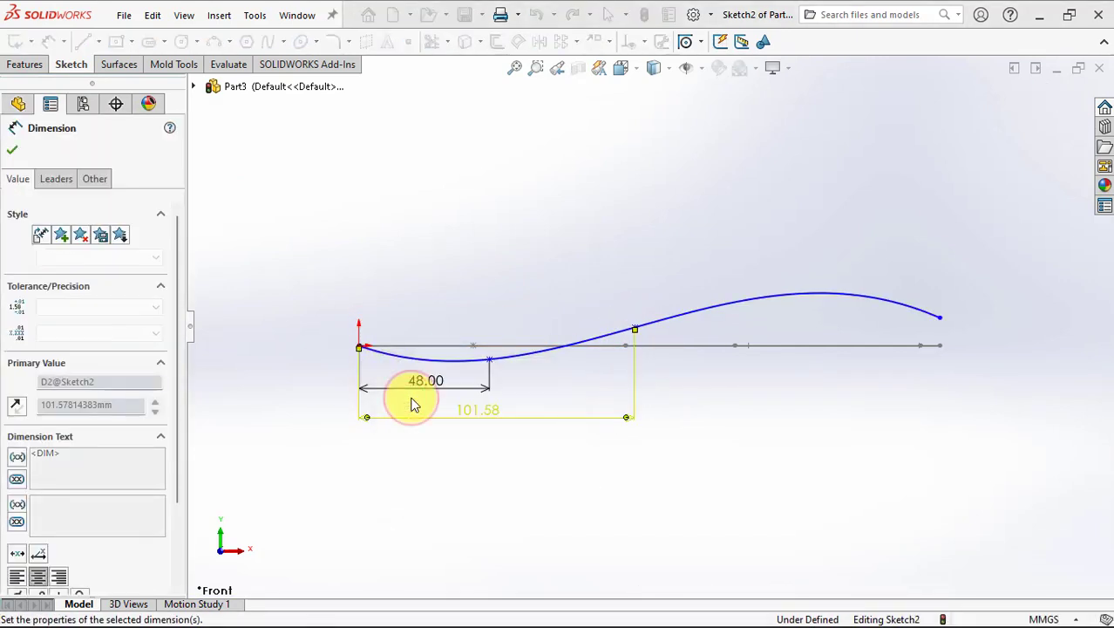
Add vertical dimensions: 3.50 mm low-point depth, 5.00 mm middle height, 16 mm end height.
click(489, 360)
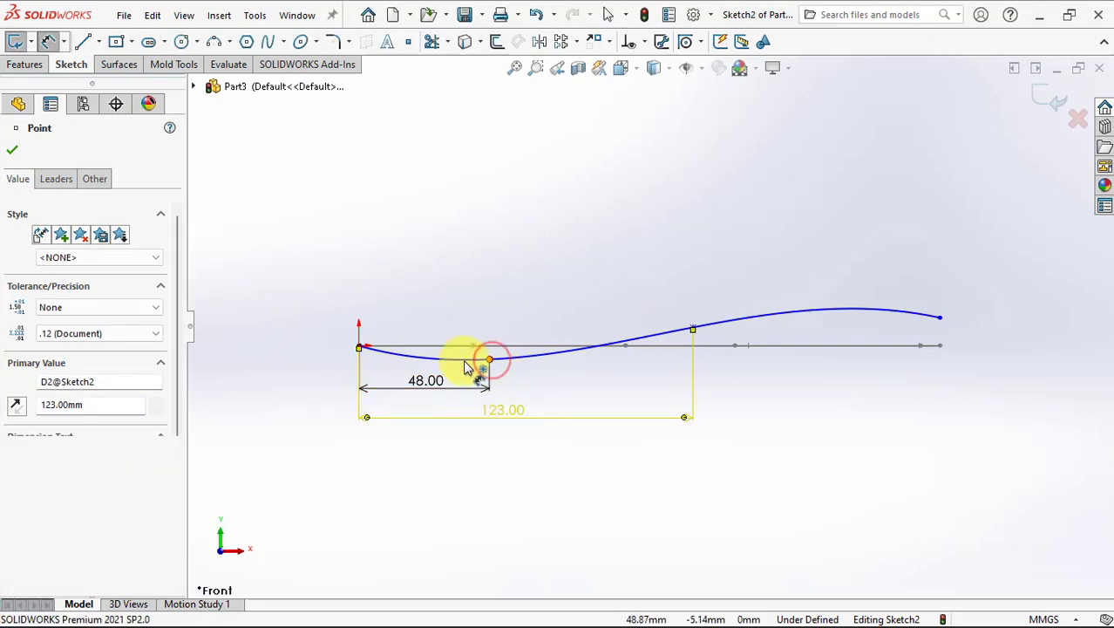
click(360, 345)
click(323, 357)
text(3.5)
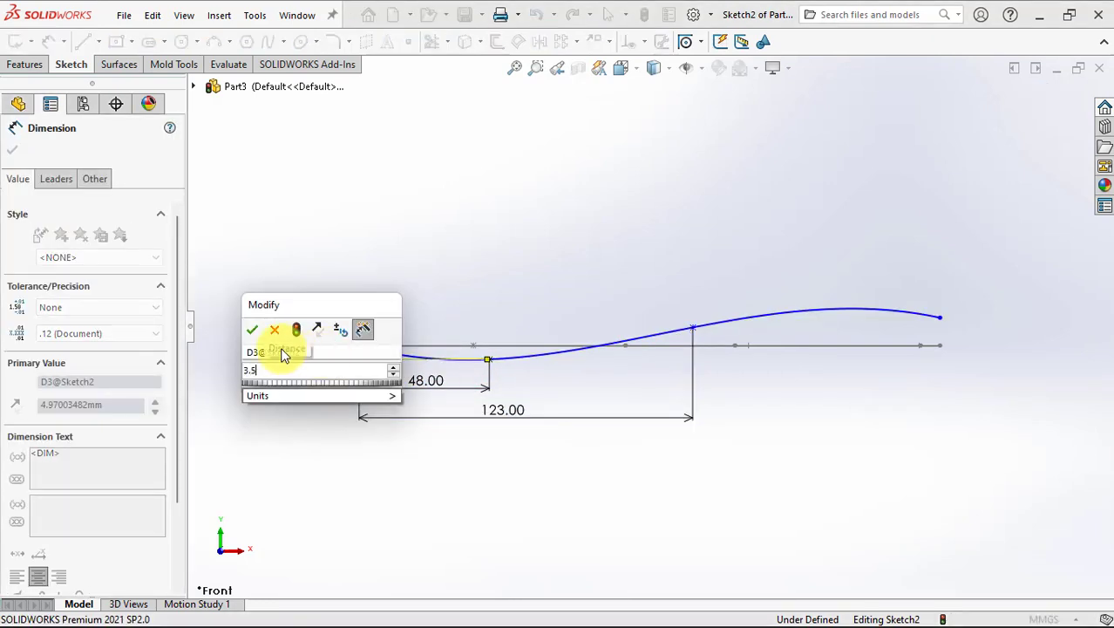
key(Return)
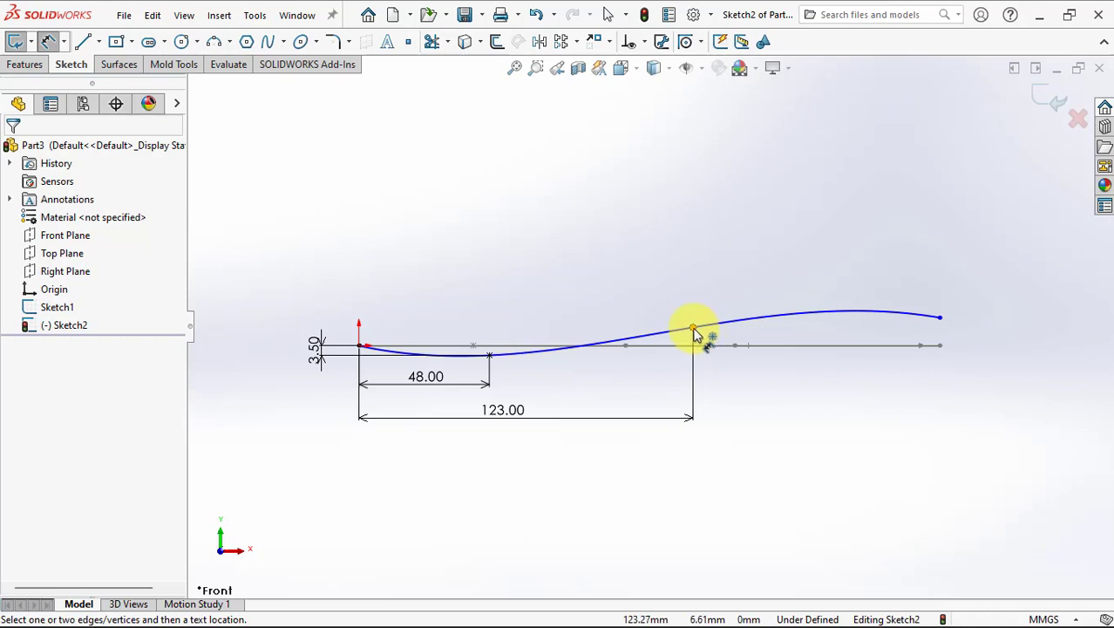
click(694, 332)
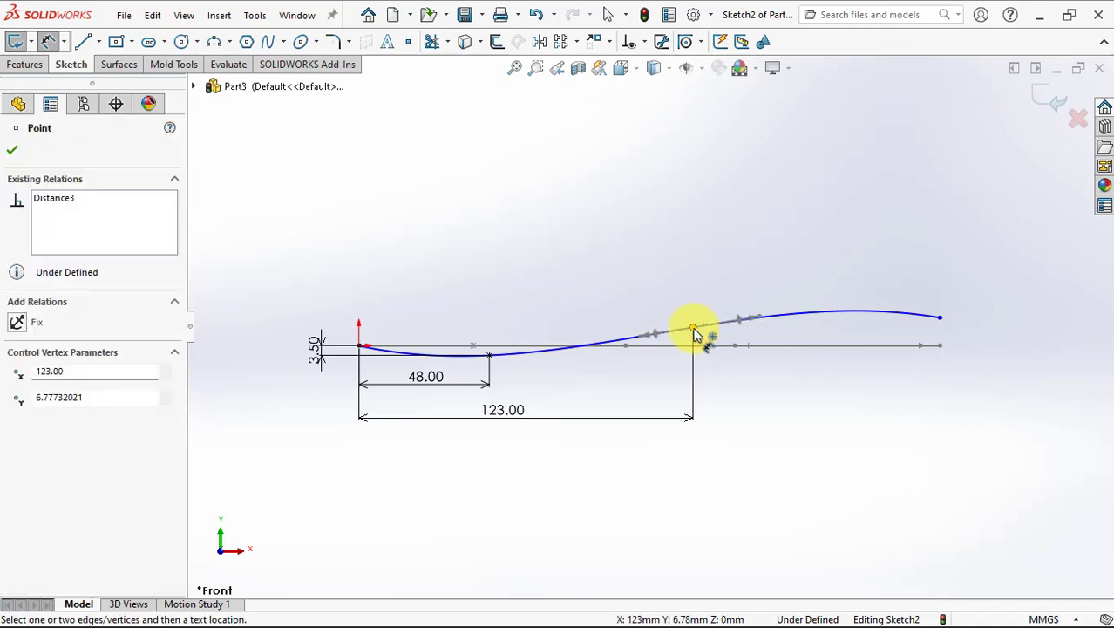
click(363, 349)
click(280, 336)
click(214, 315)
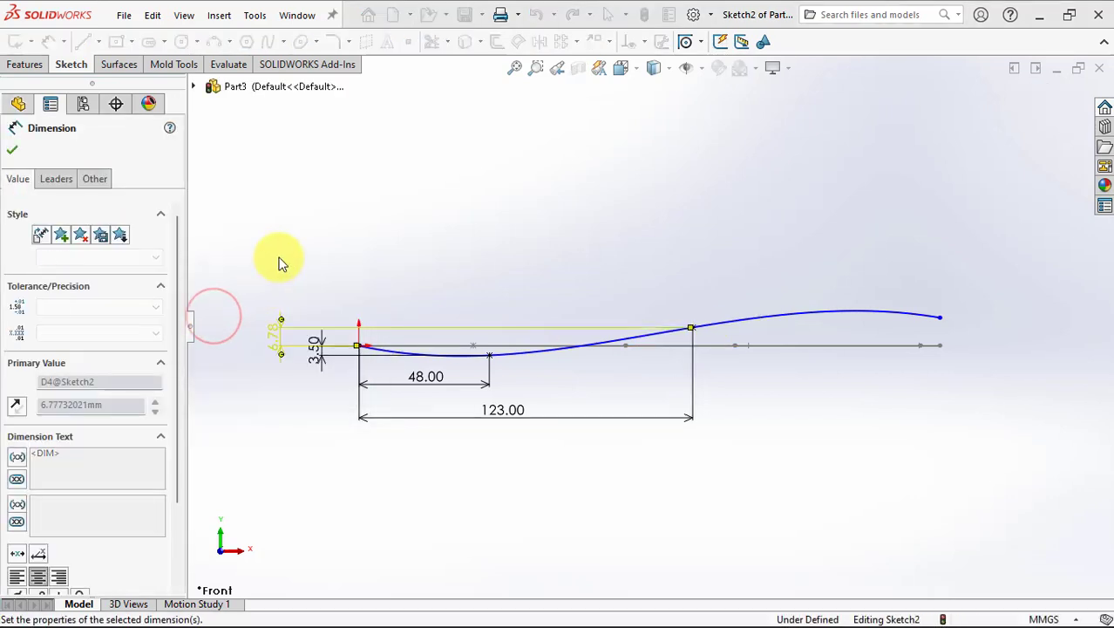
click(940, 325)
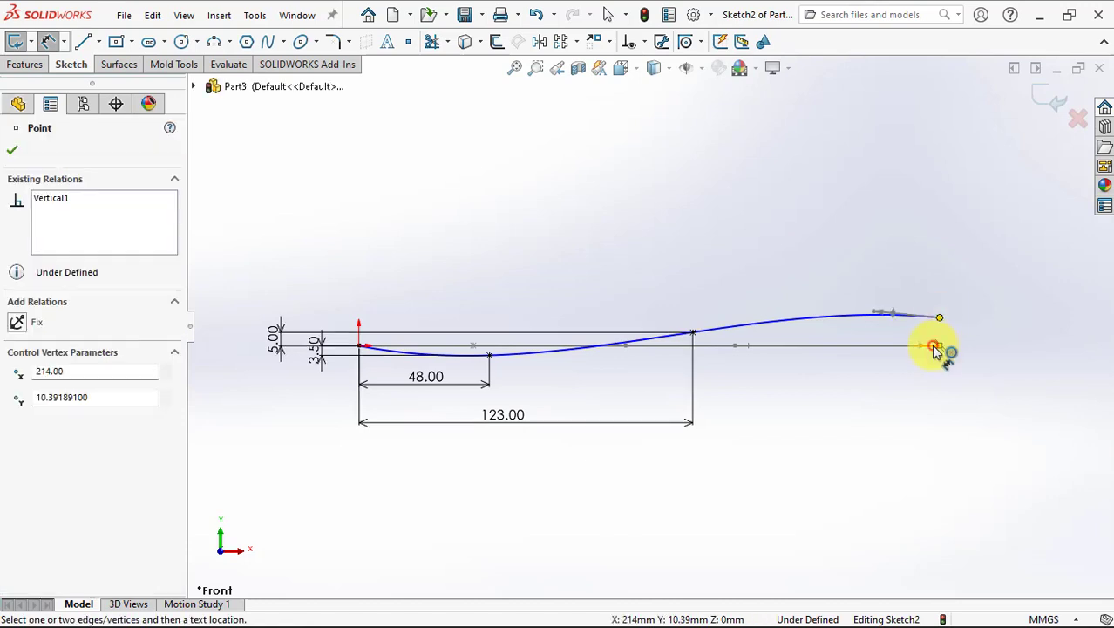
click(940, 345)
click(981, 330)
text(16)
click(913, 313)
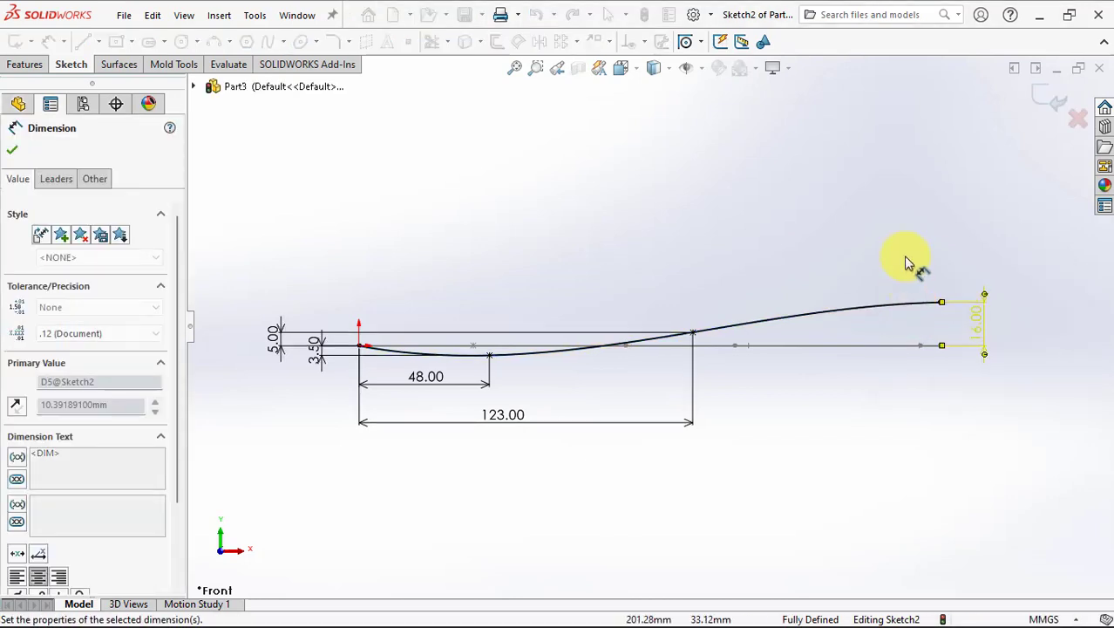
Drag the spline's end tangent handle to raise the curve's bulge.
right_click(863, 239)
click(902, 286)
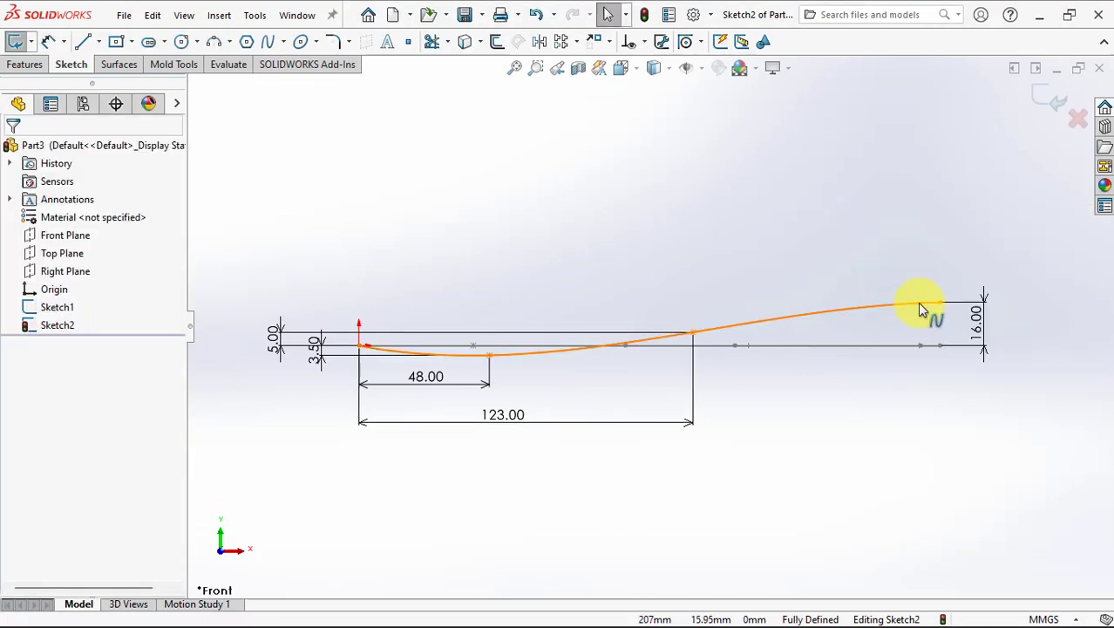
click(920, 307)
drag(874, 307, 839, 300)
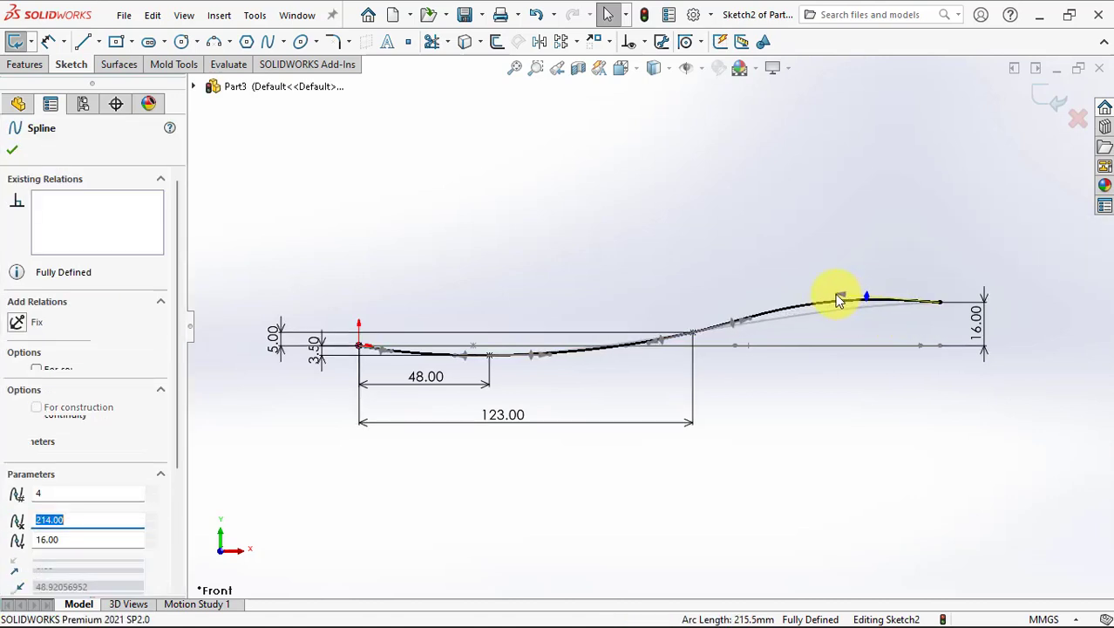
click(747, 321)
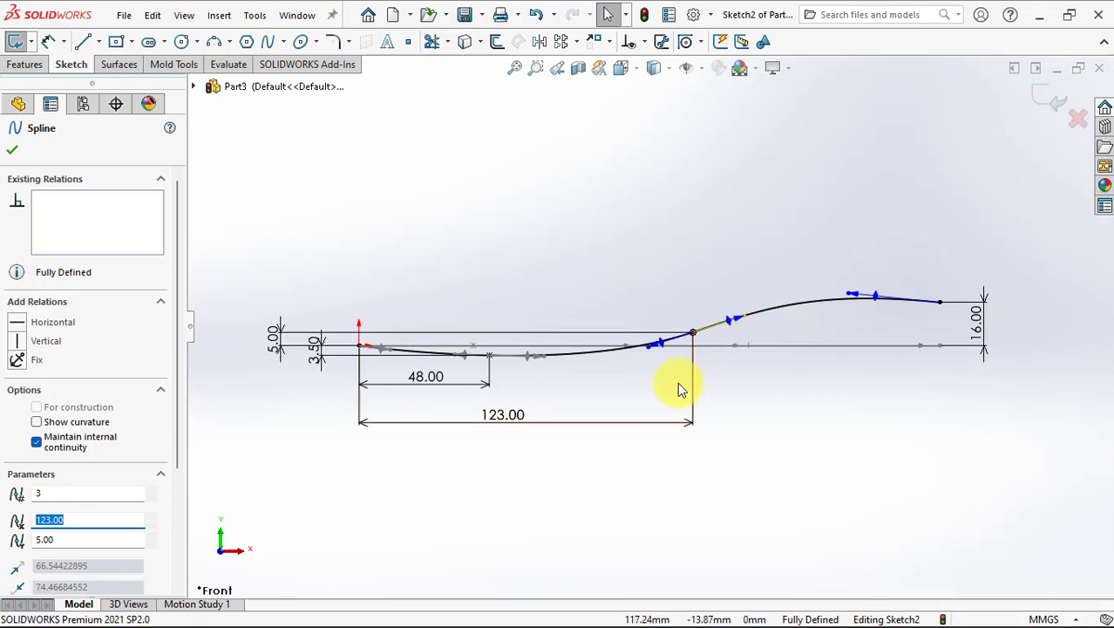
click(527, 246)
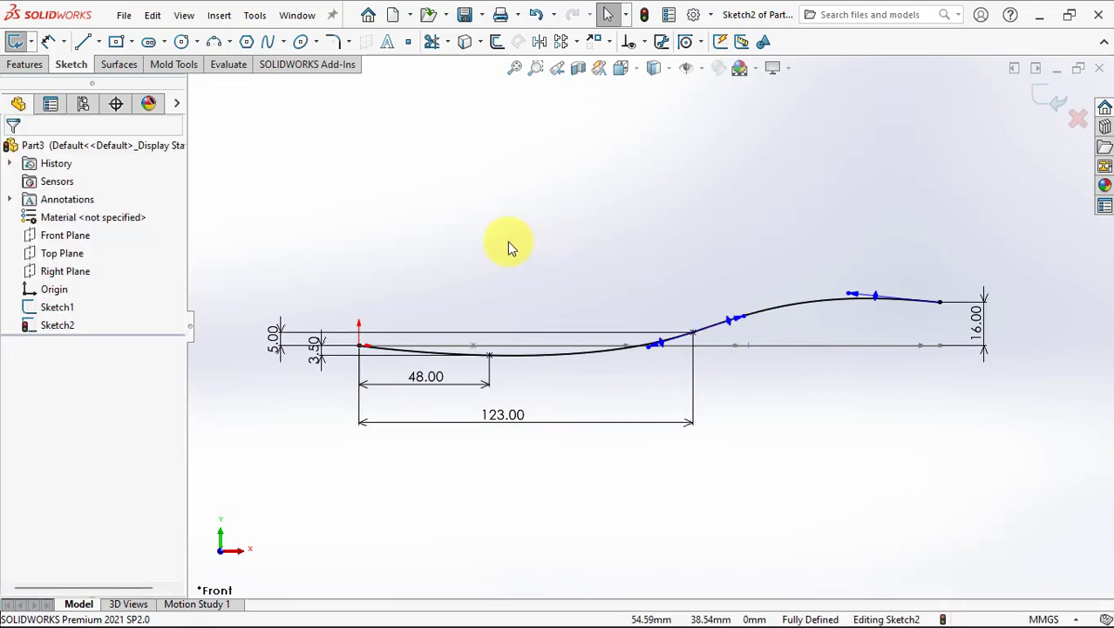
click(747, 321)
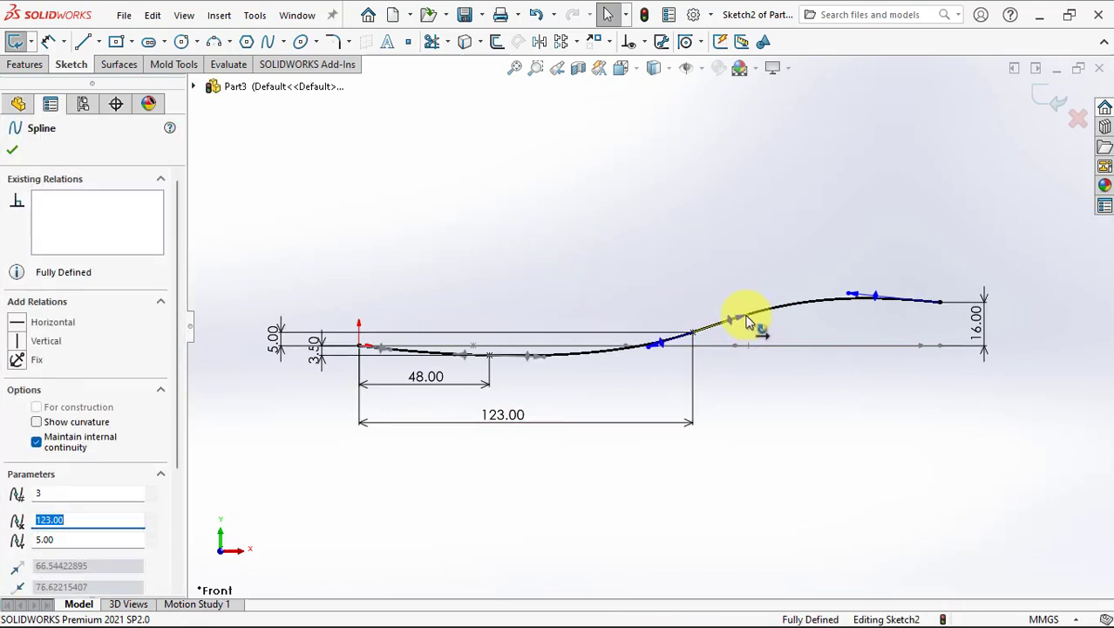
click(739, 279)
mouse_move(738, 279)
middle_down()
mouse_move(716, 312)
mouse_move(773, 356)
middle_up()
Exit the curve sketch and start a 3D sketch with a plane coincident to the Right Plane.
key(ctrl+b)
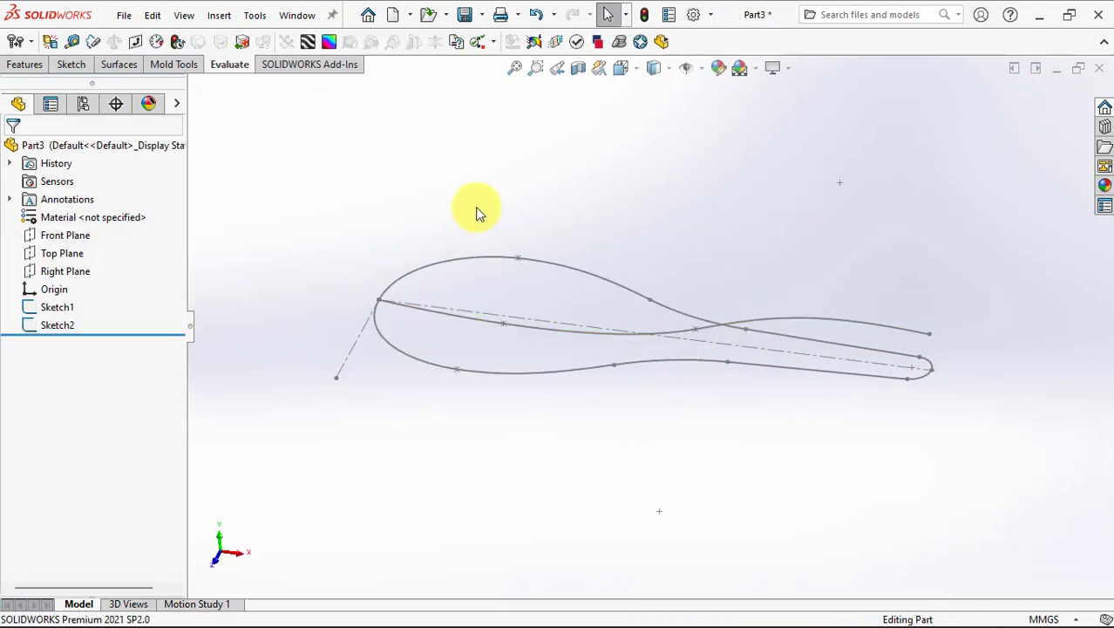
click(73, 66)
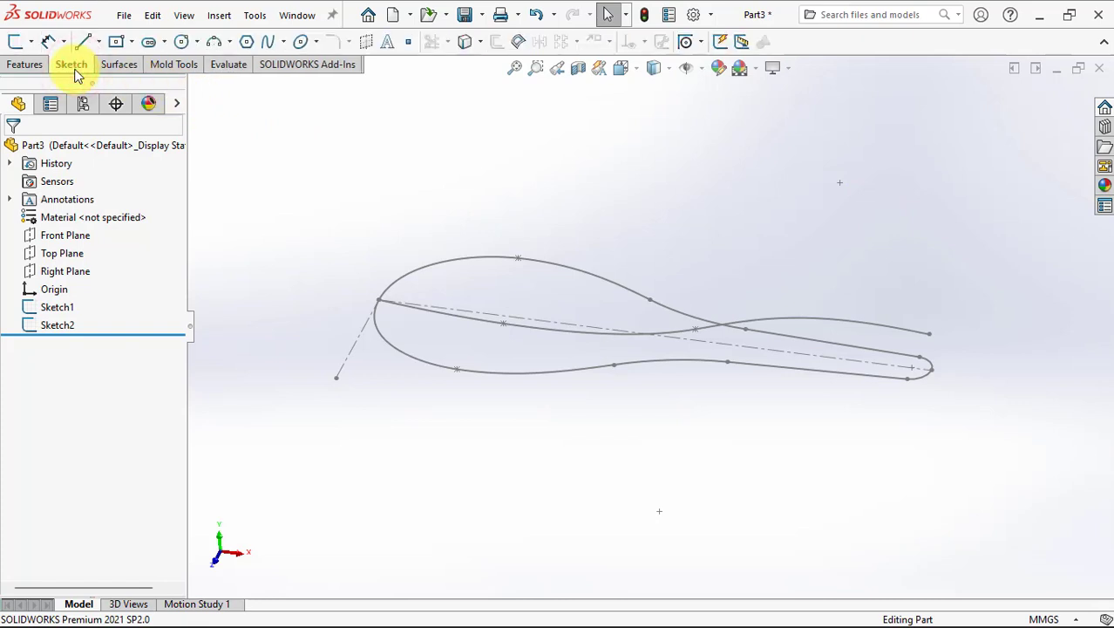
click(366, 48)
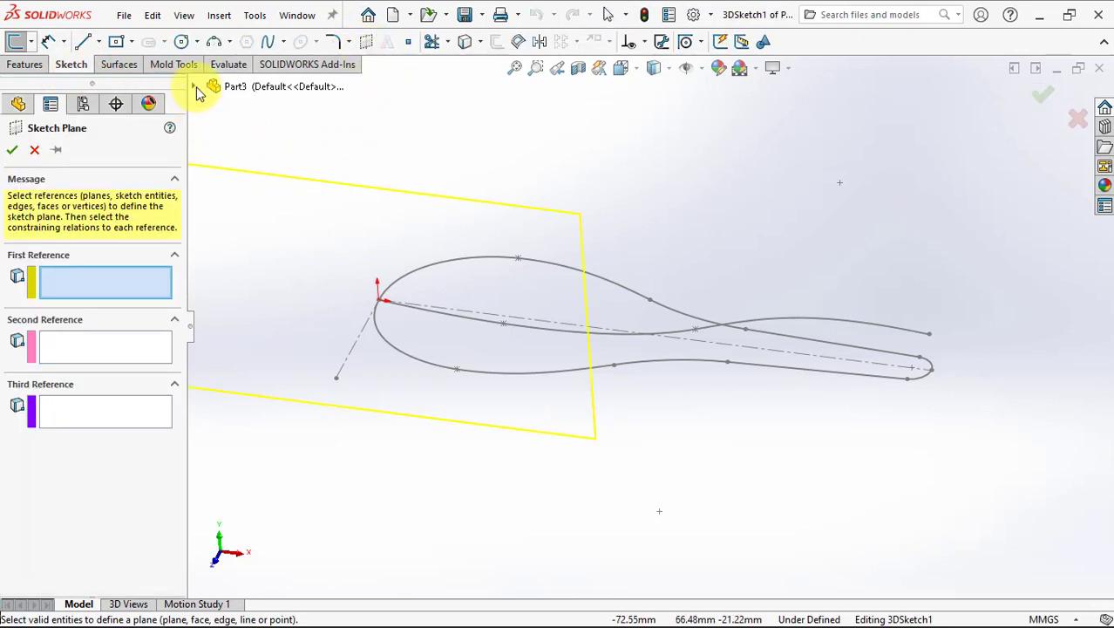
click(195, 87)
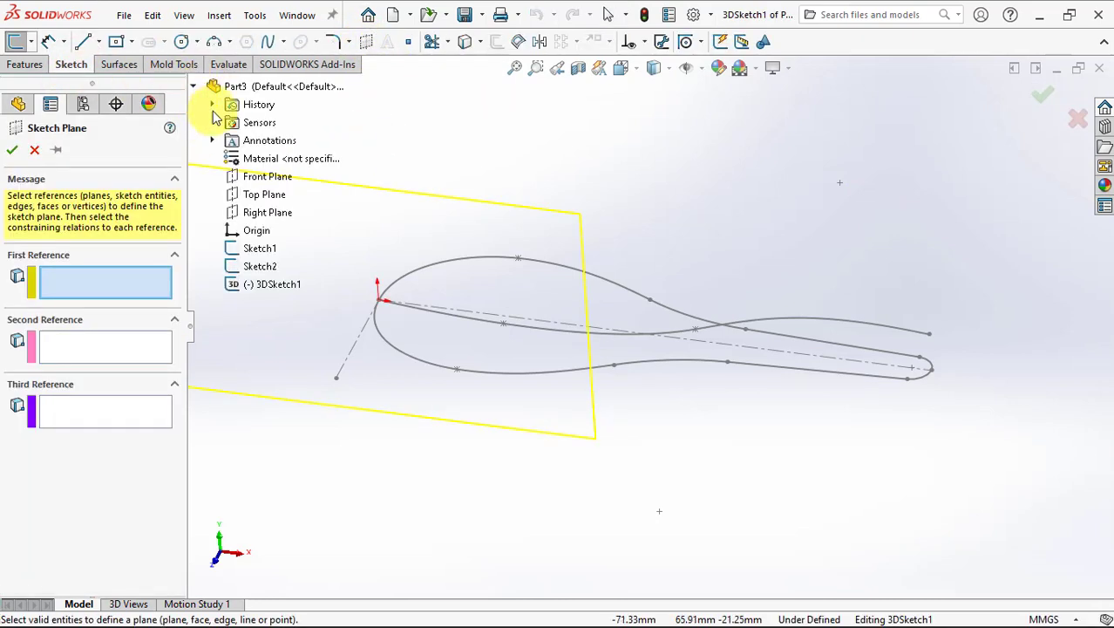
click(260, 213)
click(19, 324)
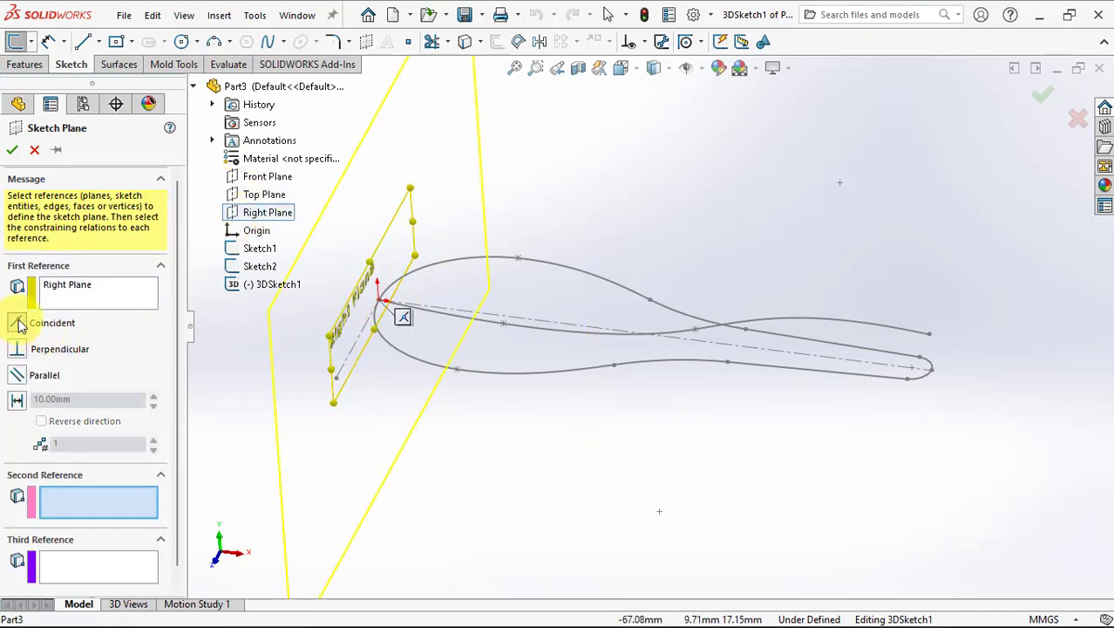
click(13, 152)
middle_drag(323, 348, 307, 338)
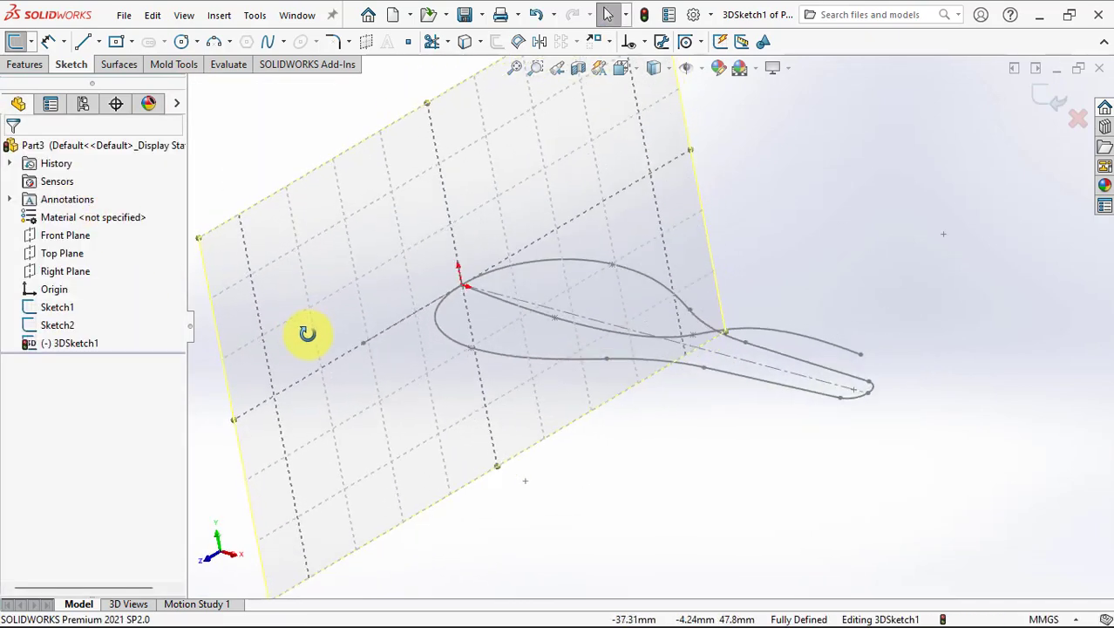
Draw a horizontal midpoint line centred on the origin.
click(100, 42)
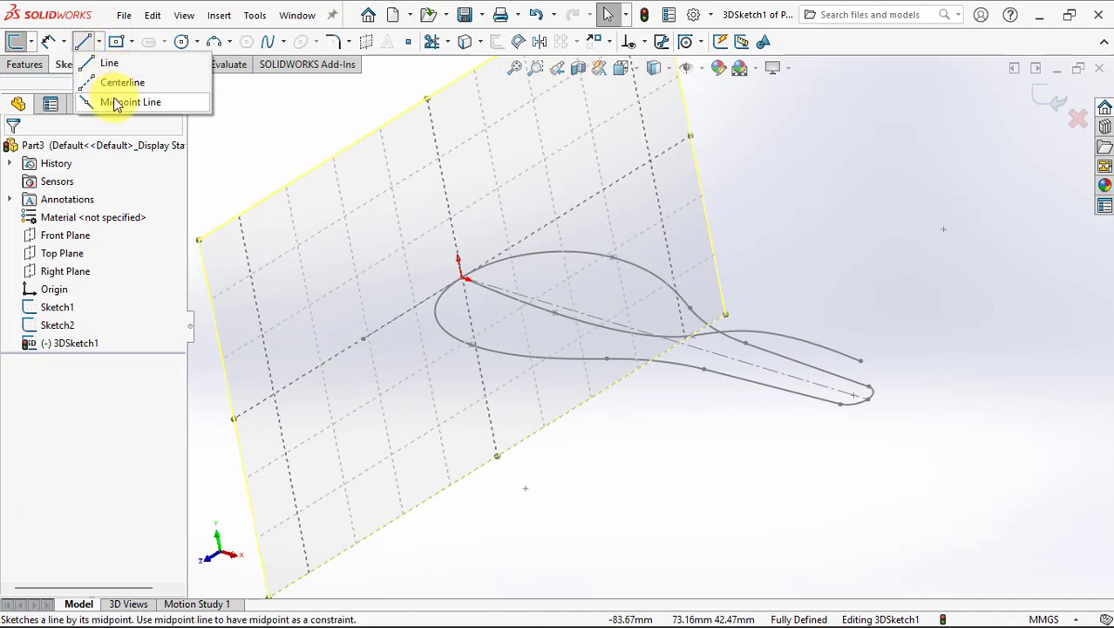
click(127, 102)
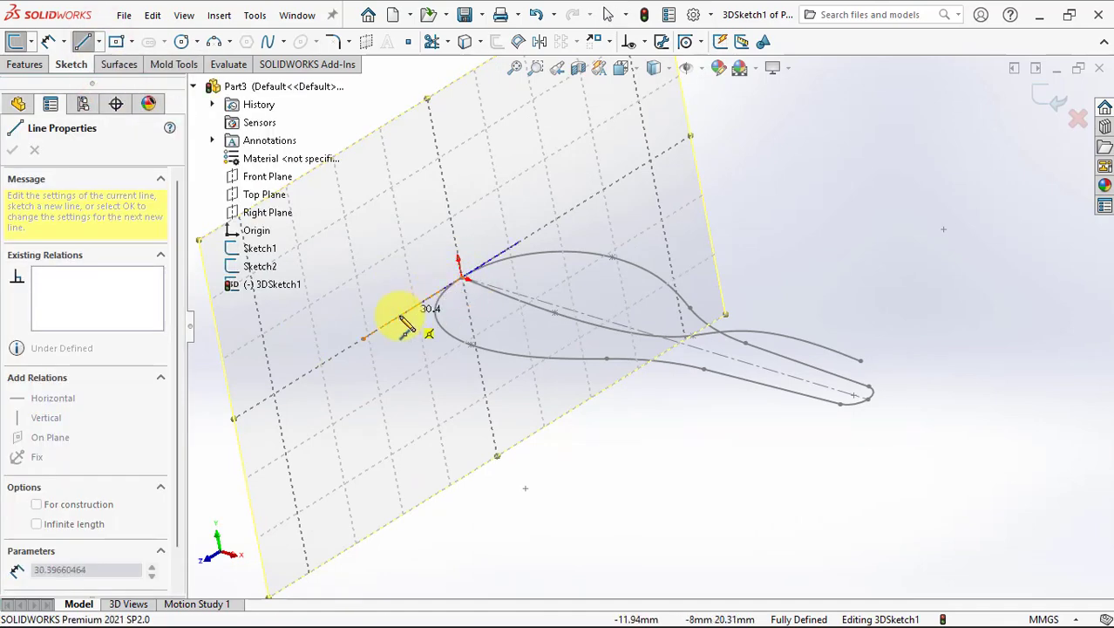
click(363, 339)
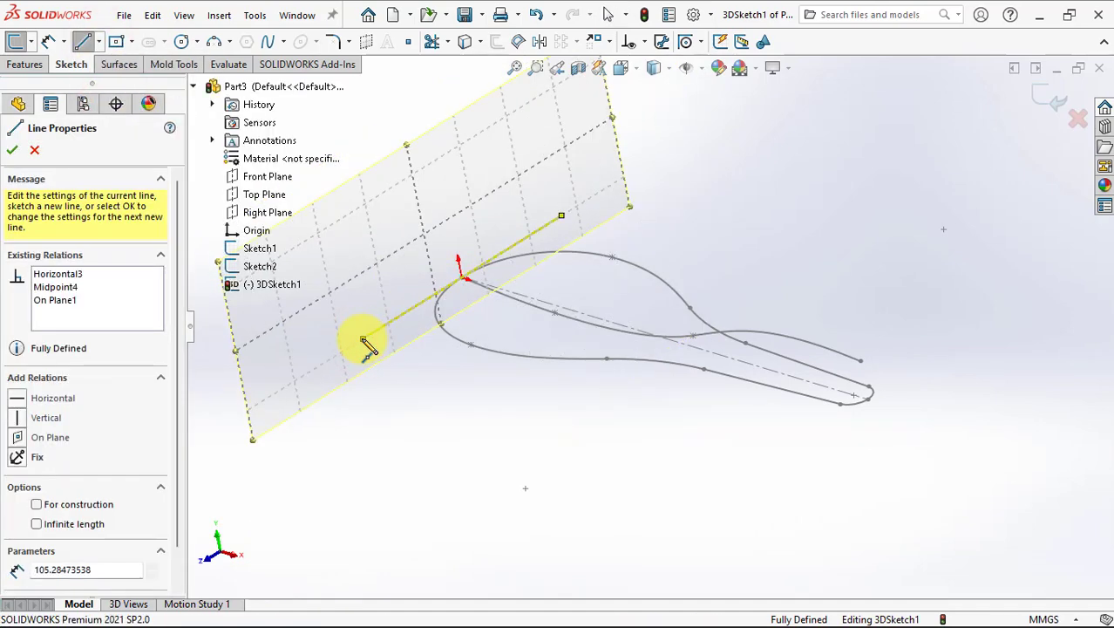
right_click(364, 340)
click(380, 347)
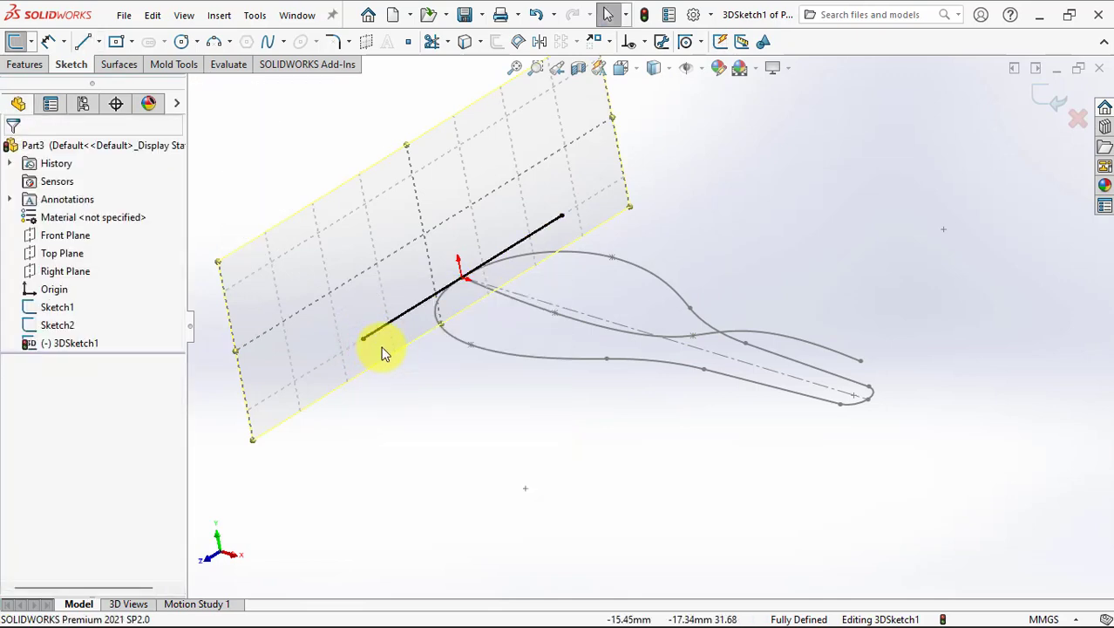
middle_drag(559, 225, 573, 243)
Add a sketch plane offset 85 mm from the first plane, reversed toward the handle.
click(558, 164)
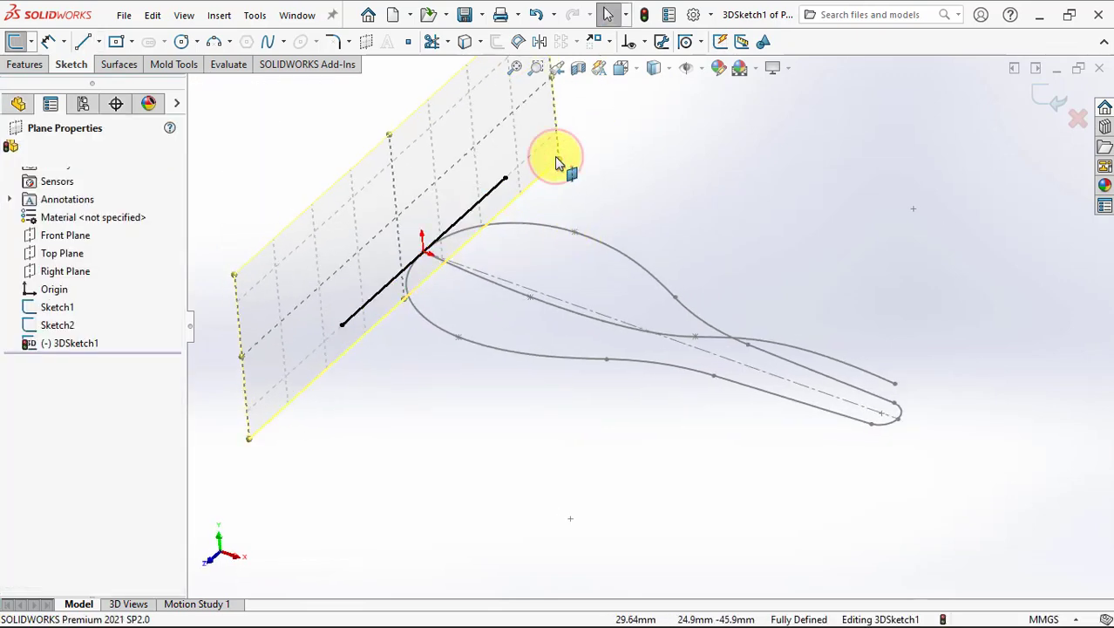
click(366, 41)
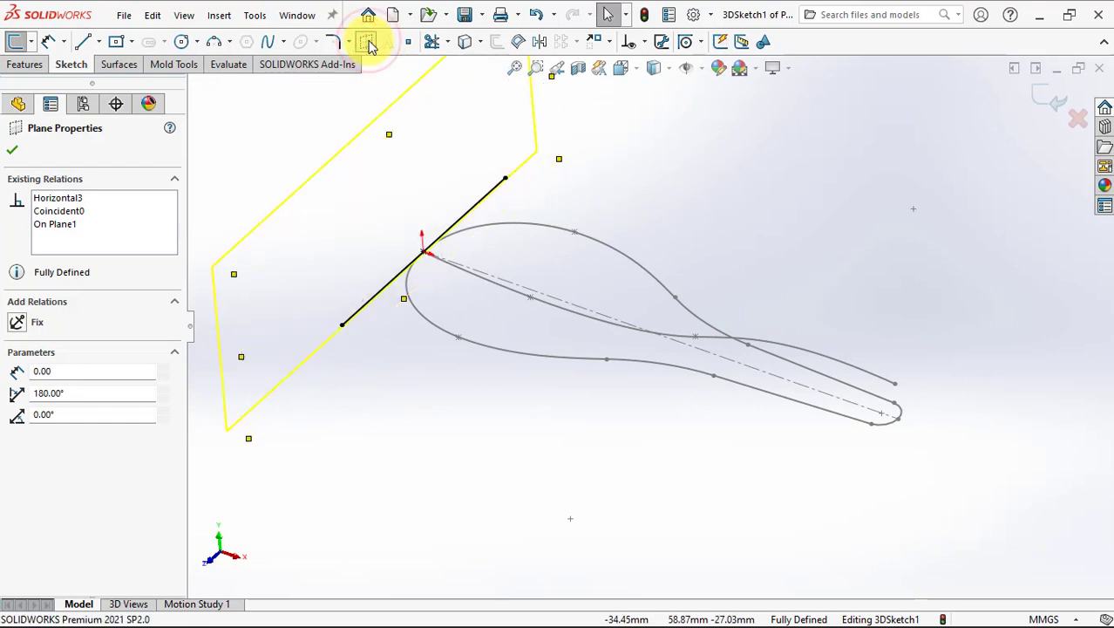
click(12, 403)
text(85)
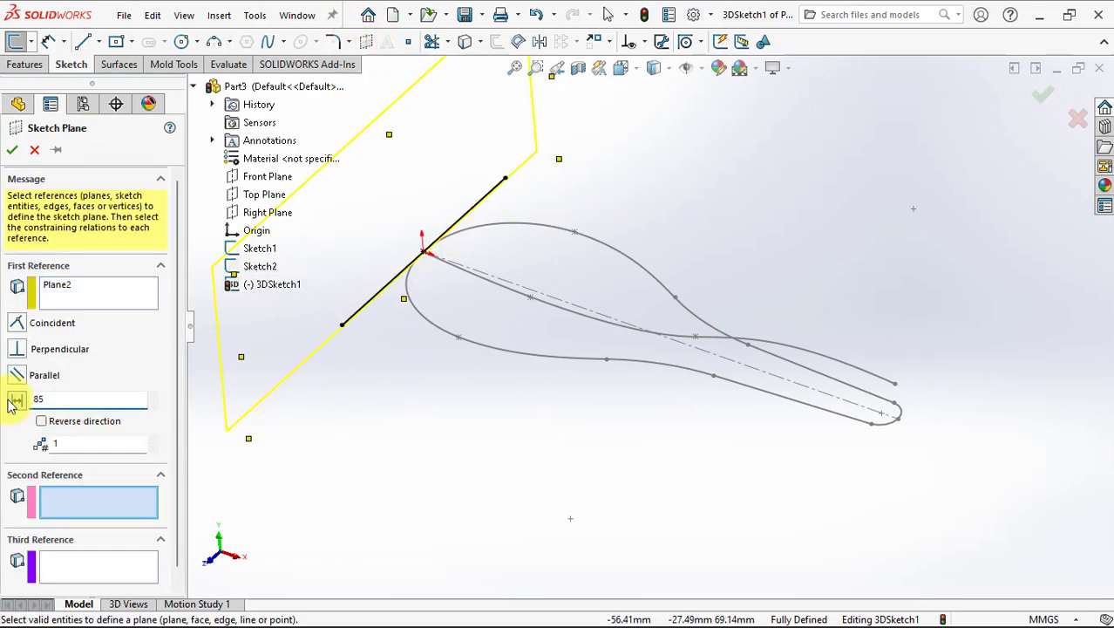
click(43, 422)
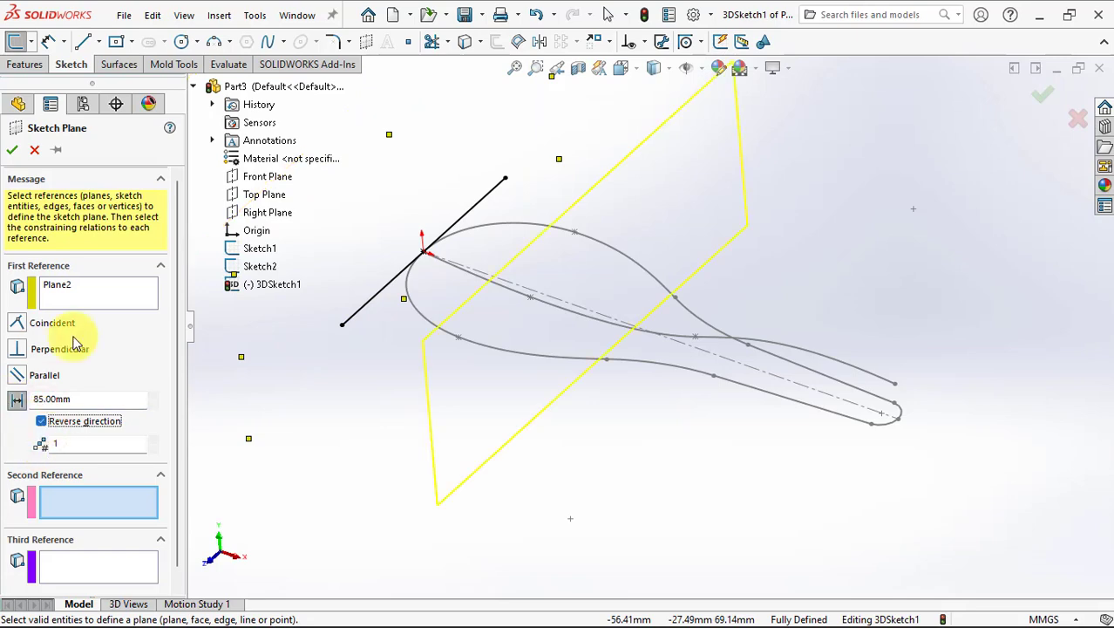
click(14, 152)
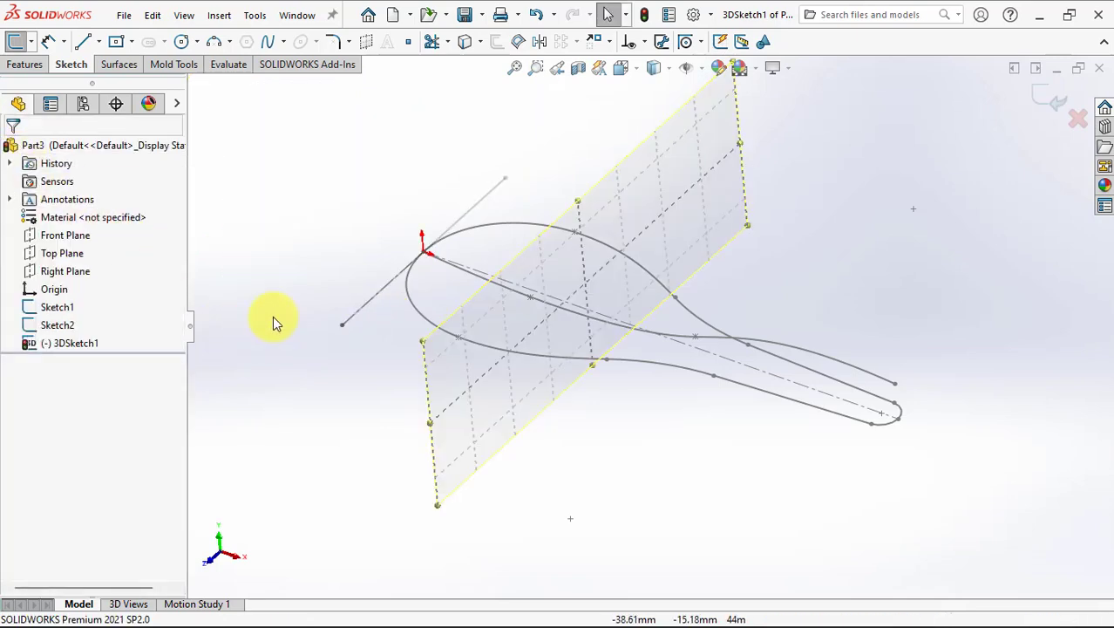
Draw a vertical construction line and a horizontal midpoint line from its top end.
click(82, 41)
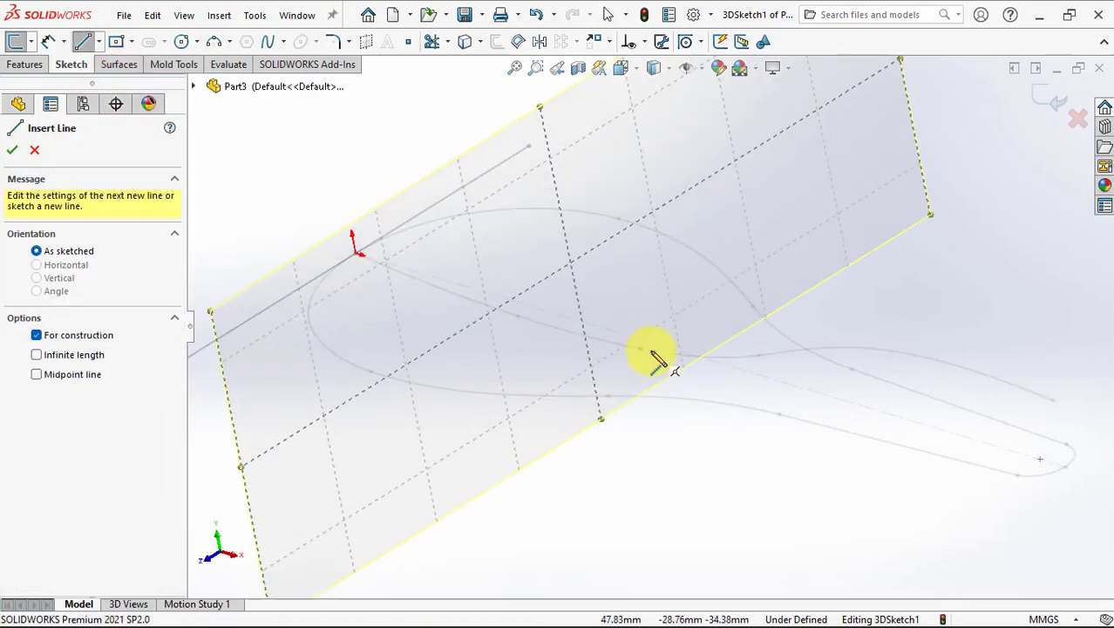
click(624, 347)
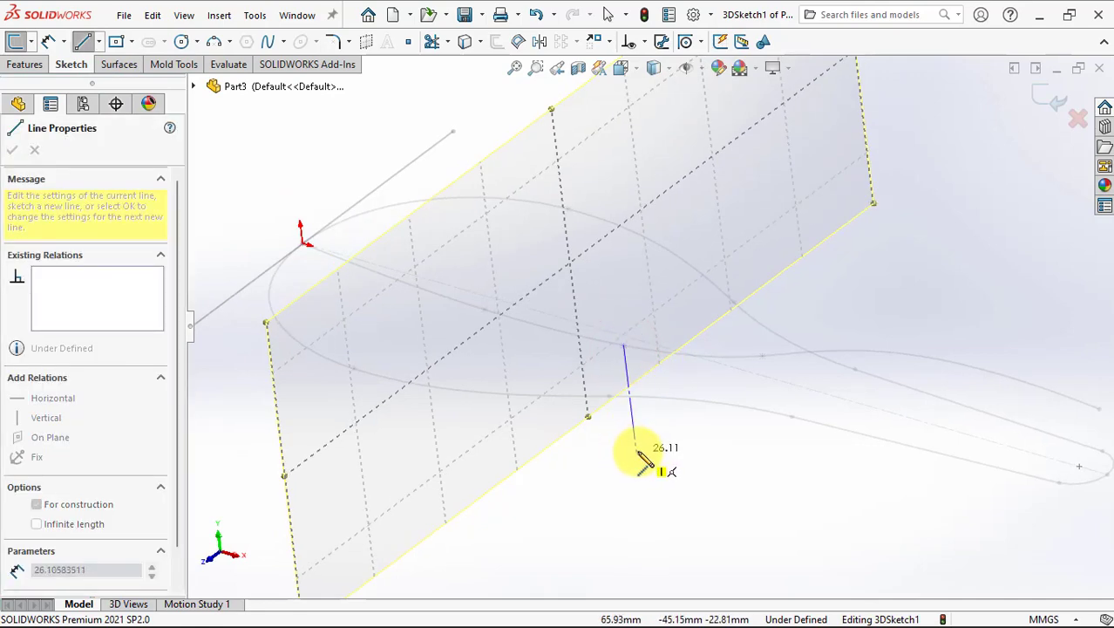
click(636, 452)
right_click(638, 451)
click(680, 433)
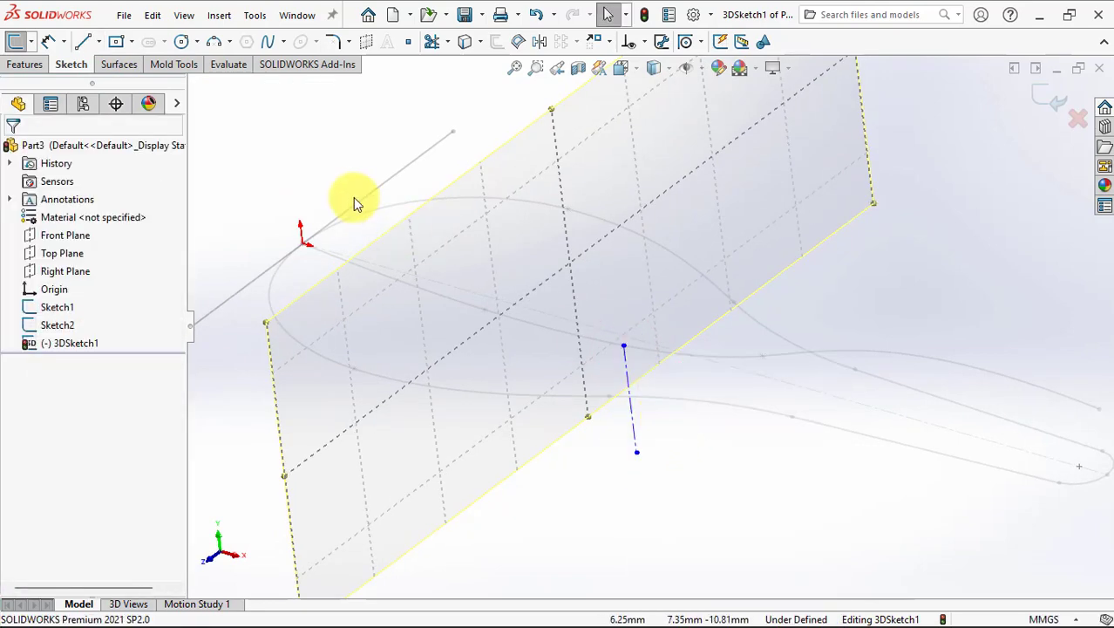
click(98, 44)
click(125, 102)
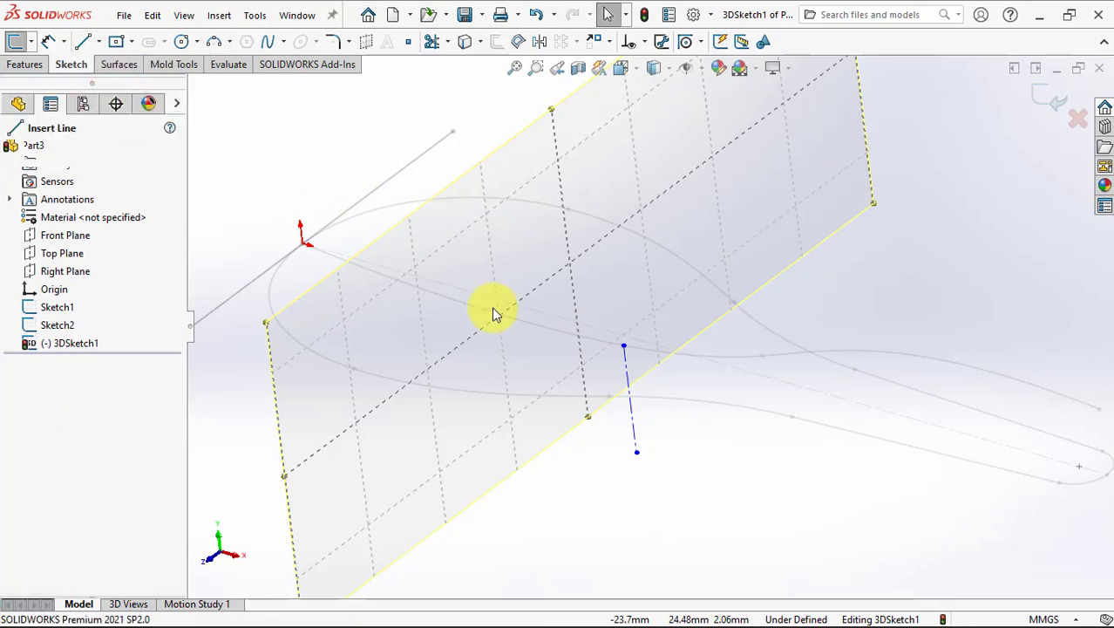
click(623, 346)
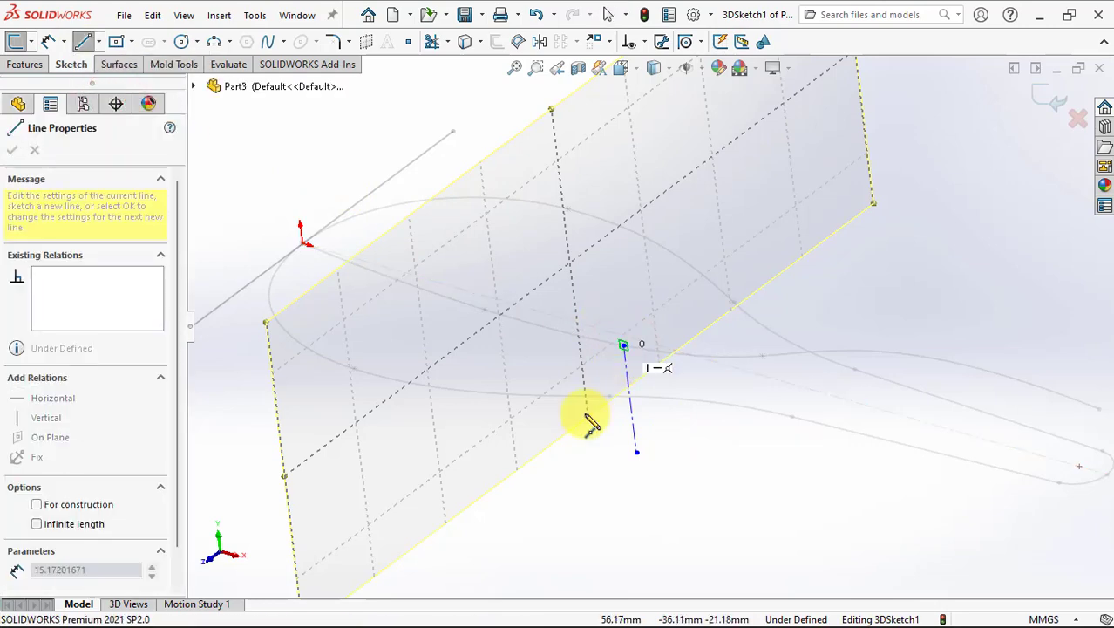
click(498, 449)
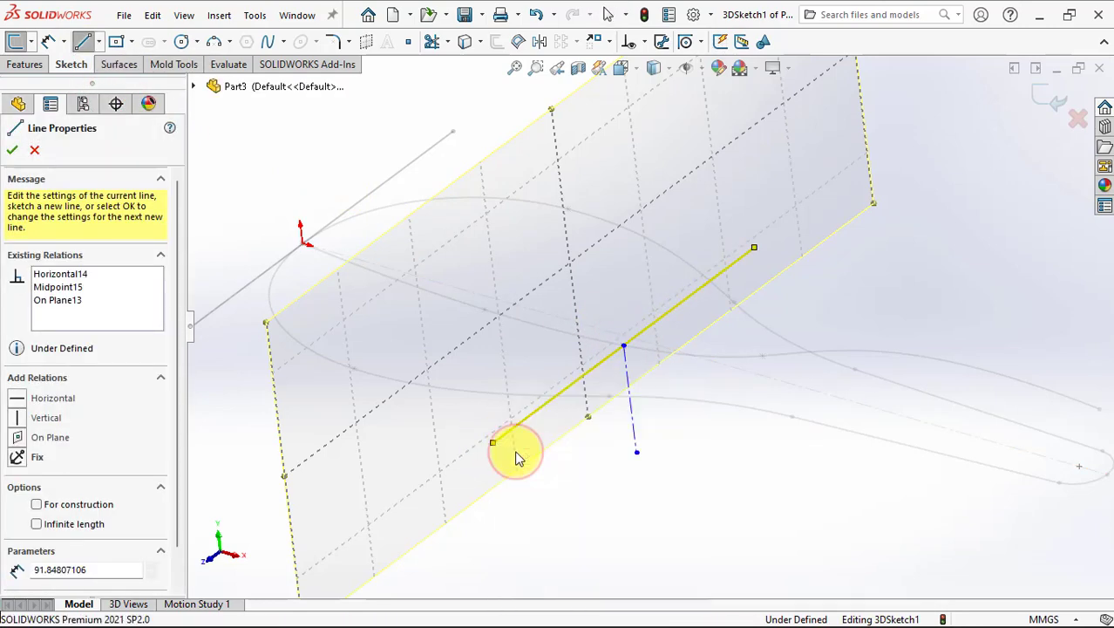
key(Escape)
Tie the new line's midpoint to the spoon curve and make the construction line perpendicular to the first line.
click(623, 347)
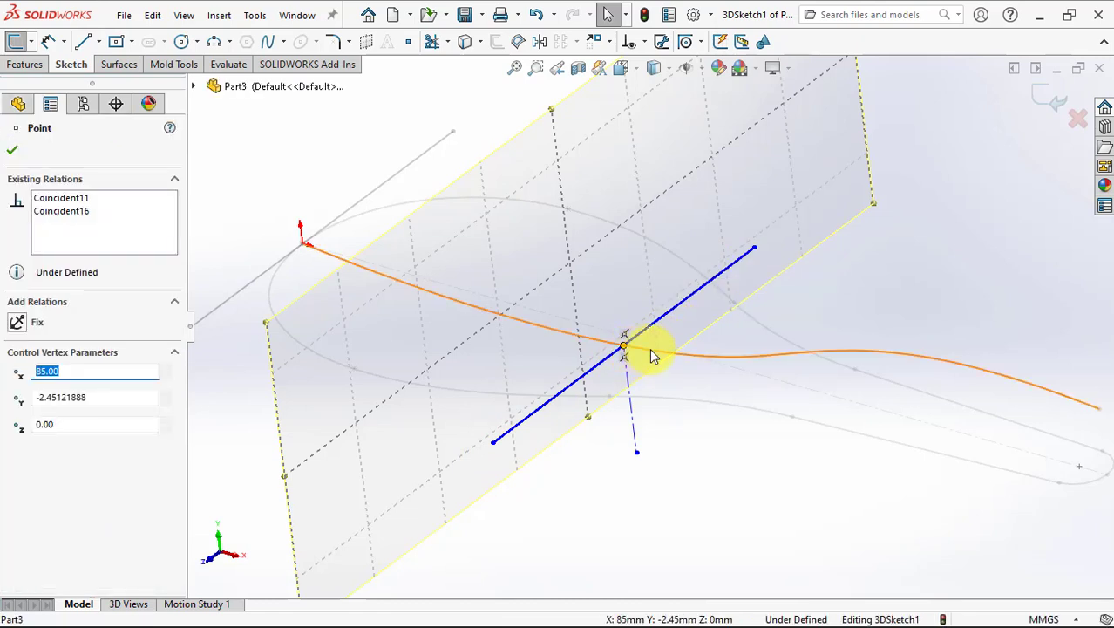
ctrl+click(652, 356)
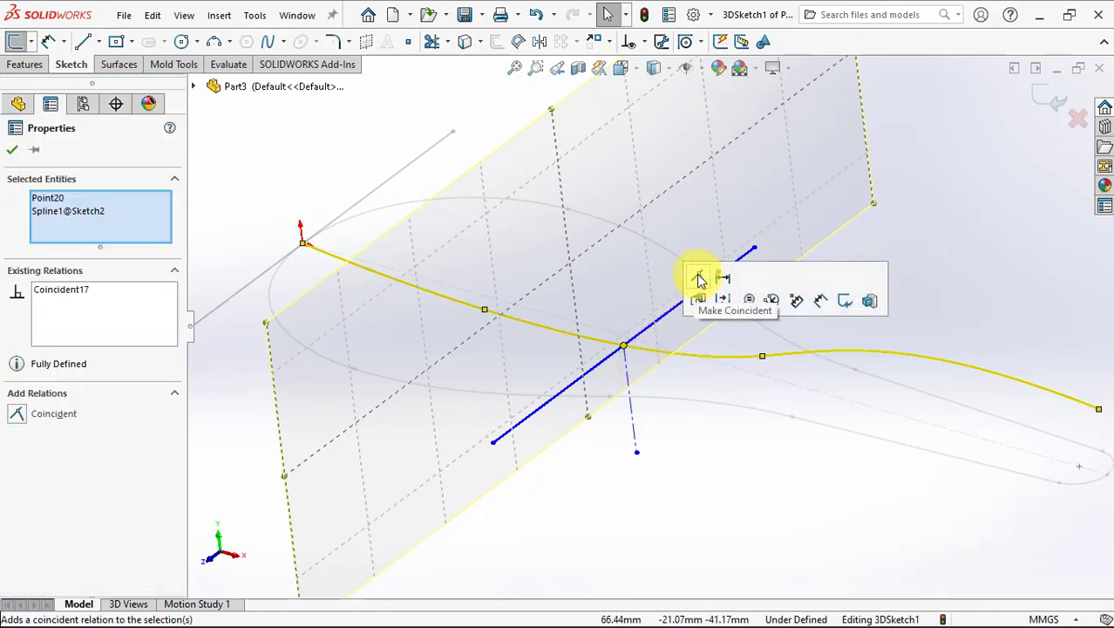
click(636, 428)
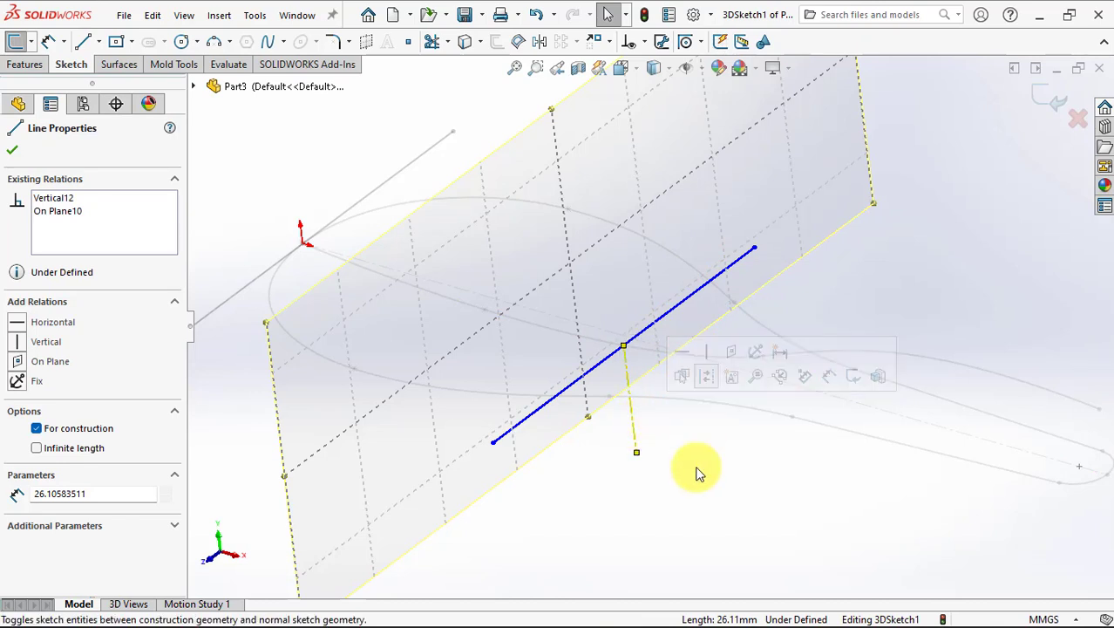
click(696, 472)
click(636, 428)
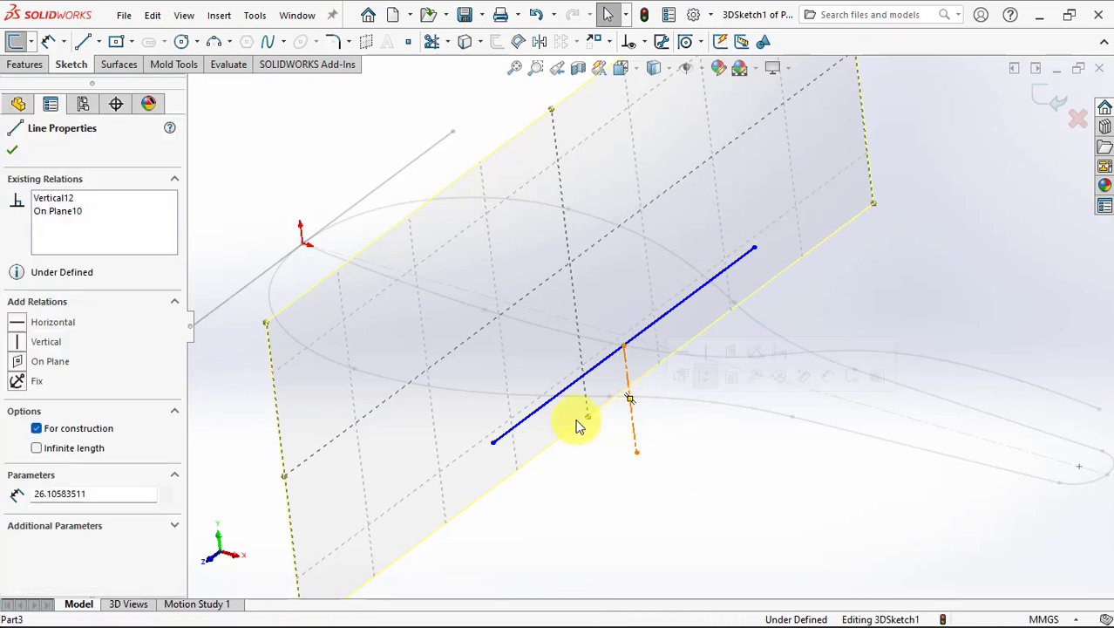
ctrl+click(248, 284)
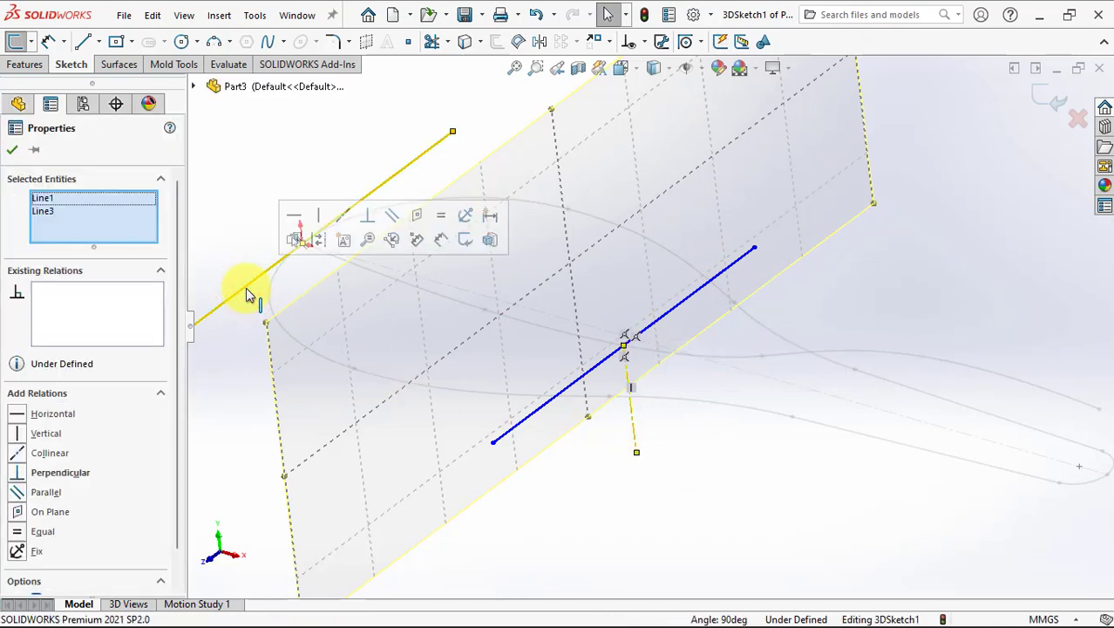
click(367, 214)
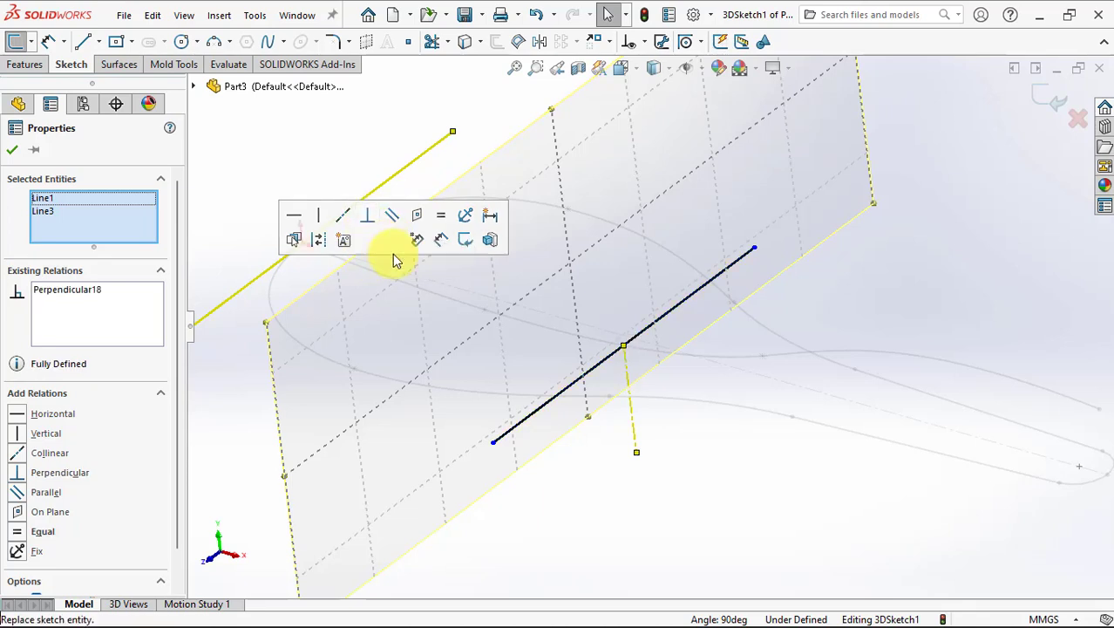
click(13, 153)
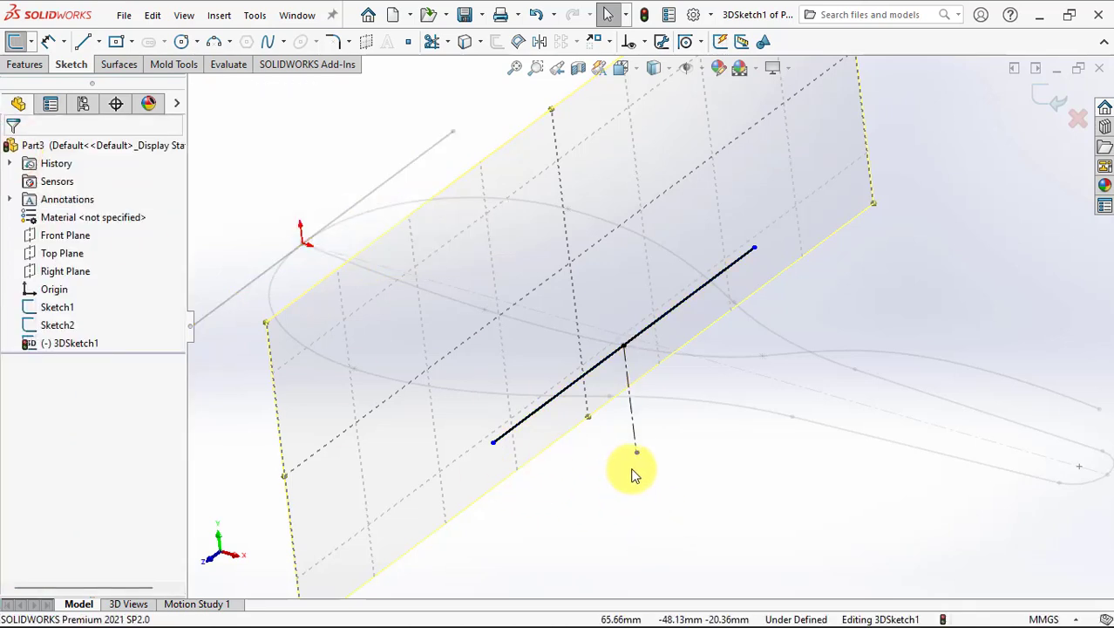
key(ctrl+z)
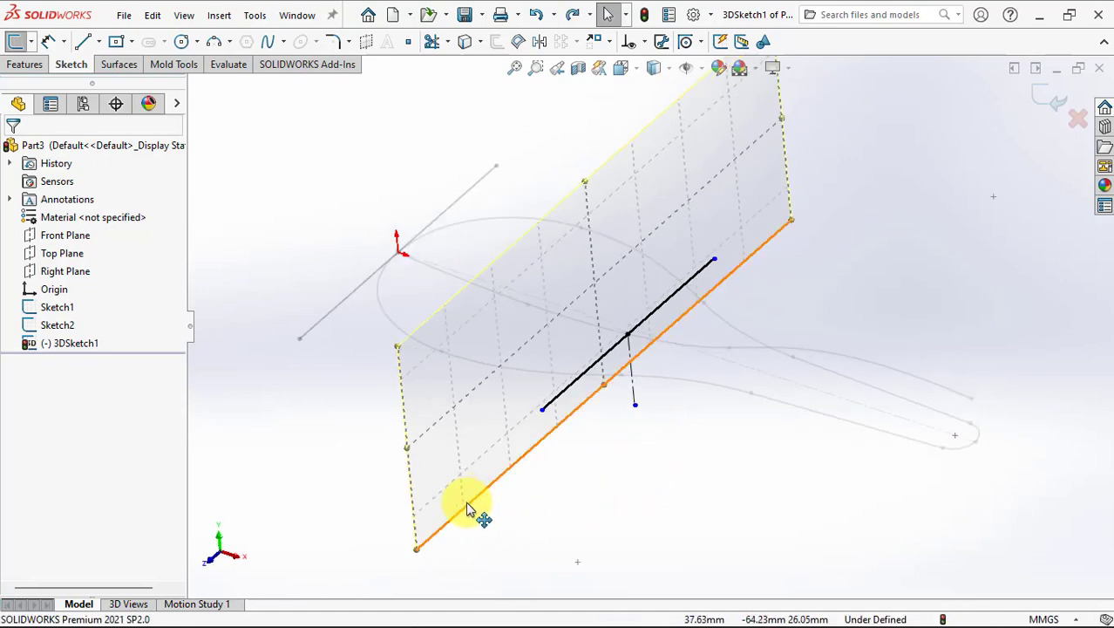
Add a sketch plane offset 57 mm from Plane3 in the reversed direction.
click(466, 504)
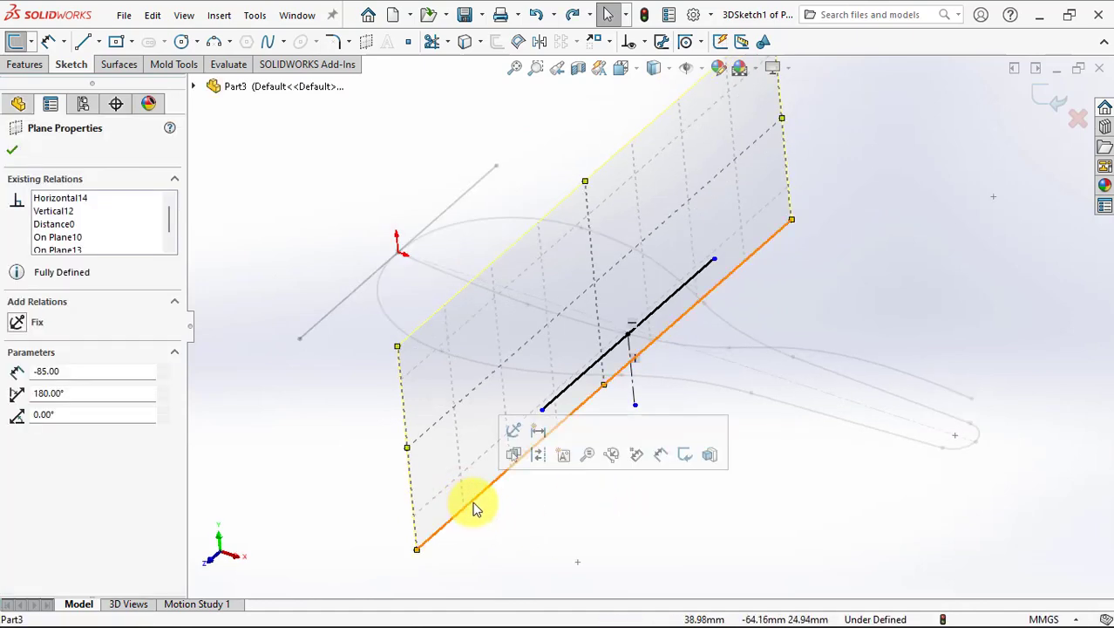
click(366, 43)
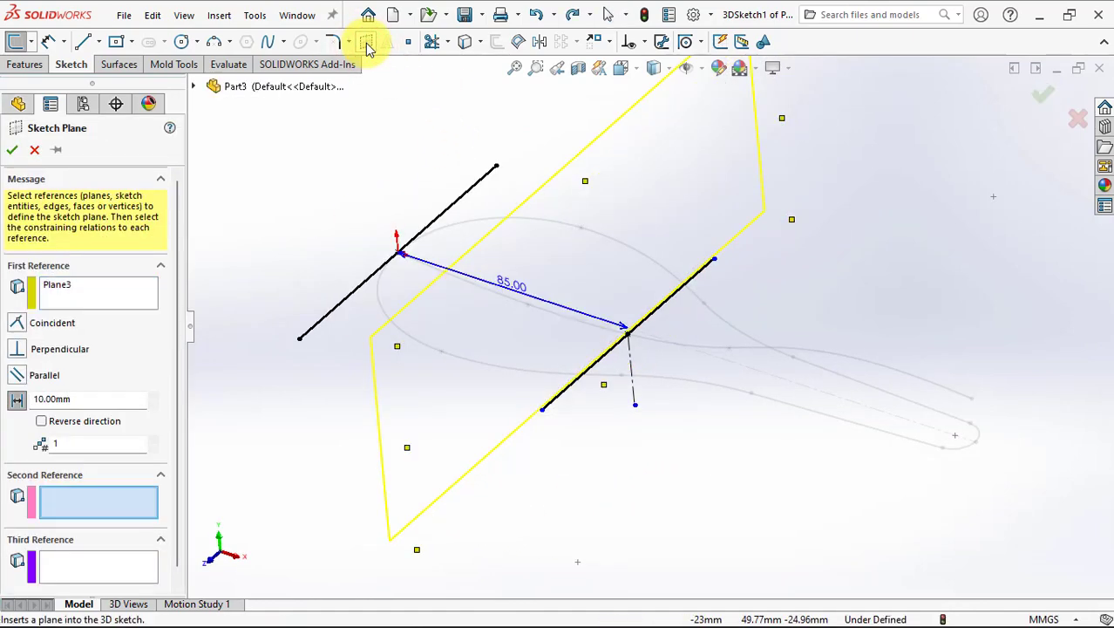
click(41, 421)
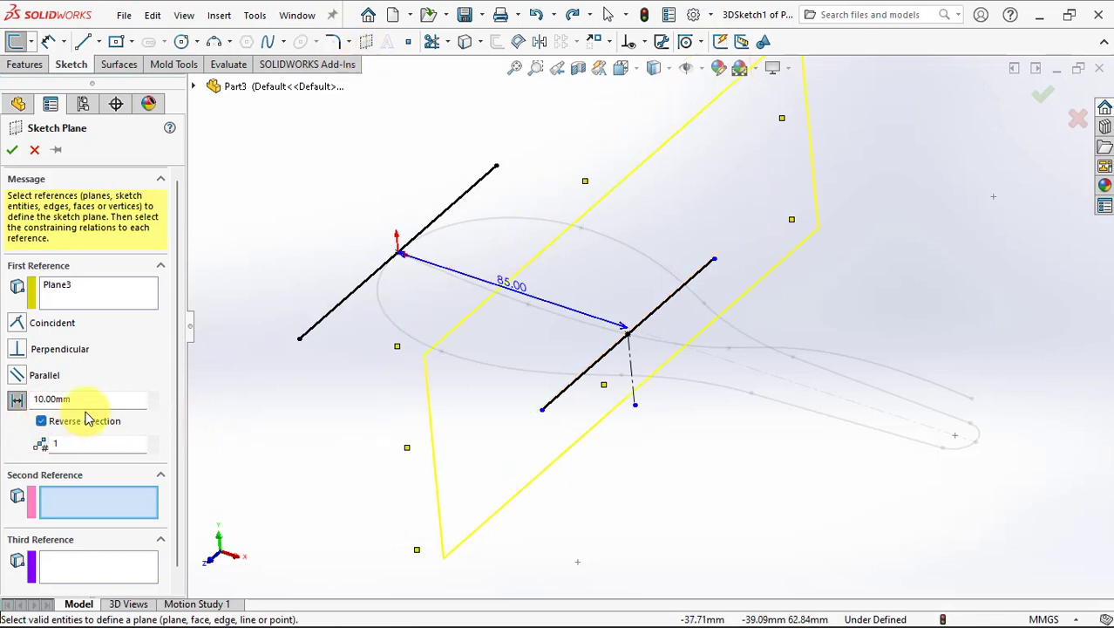
drag(90, 399, 28, 397)
text(5)
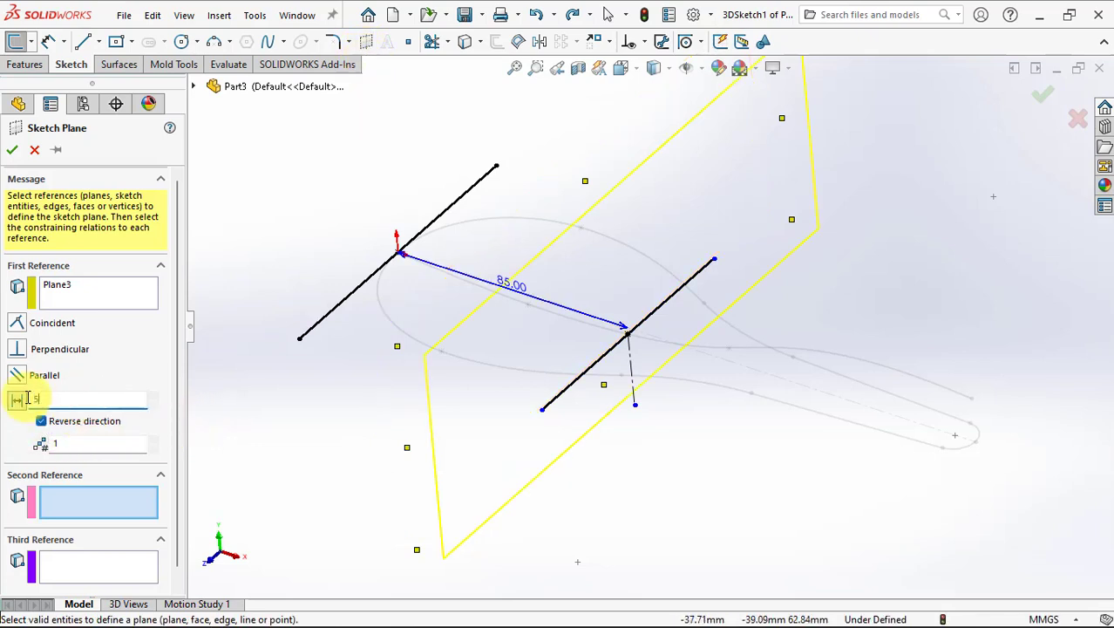
text(7)
key(Tab)
click(11, 153)
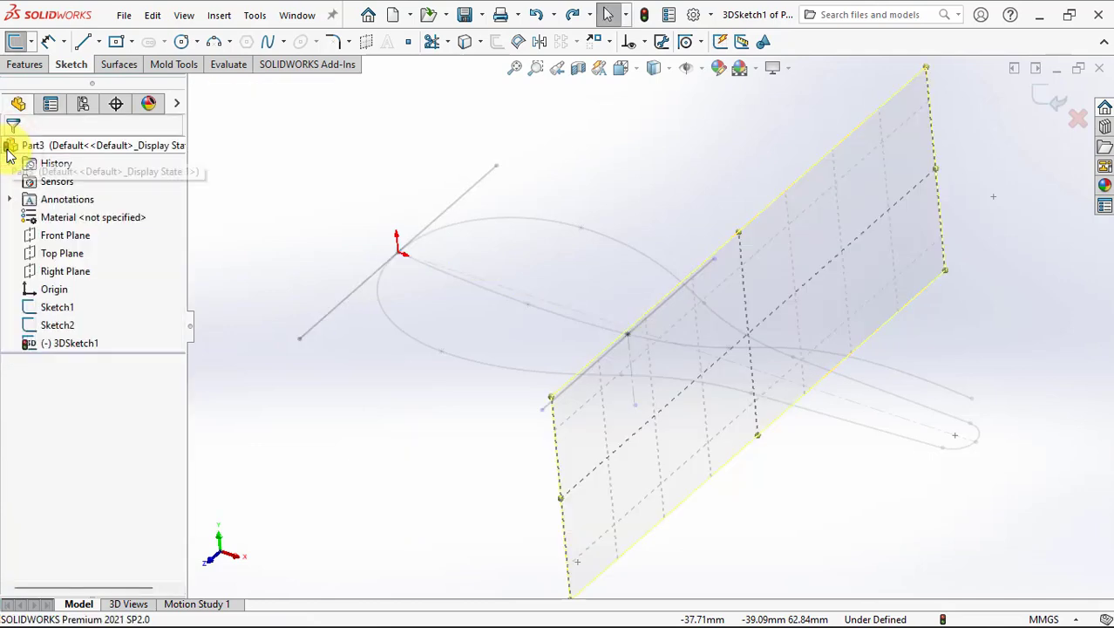
middle_drag(642, 399, 628, 373)
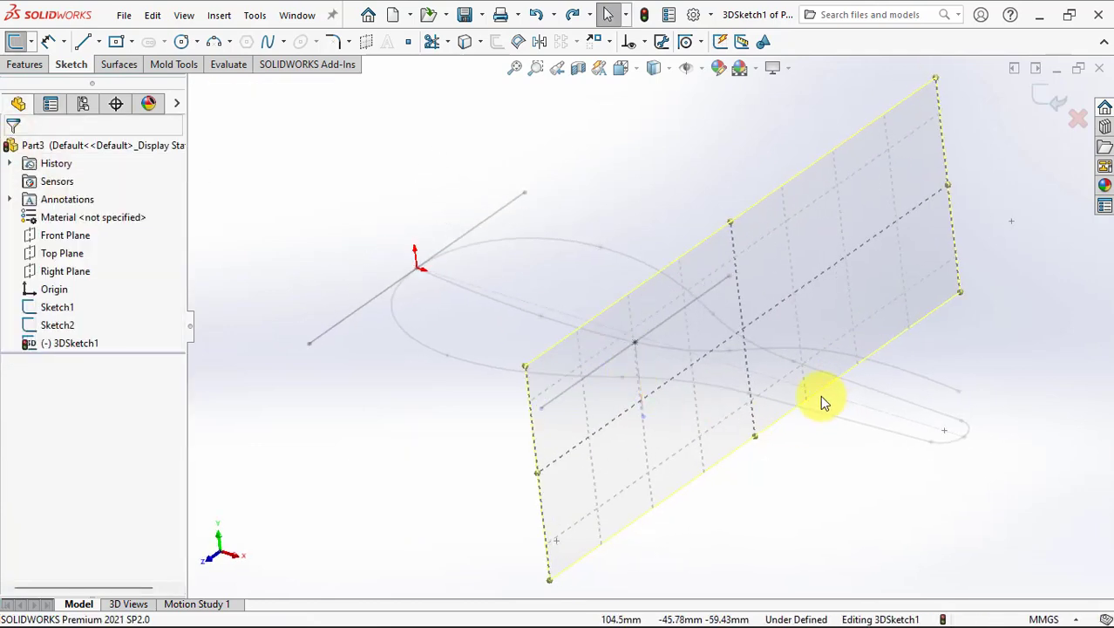
scroll(820, 399, down, 2)
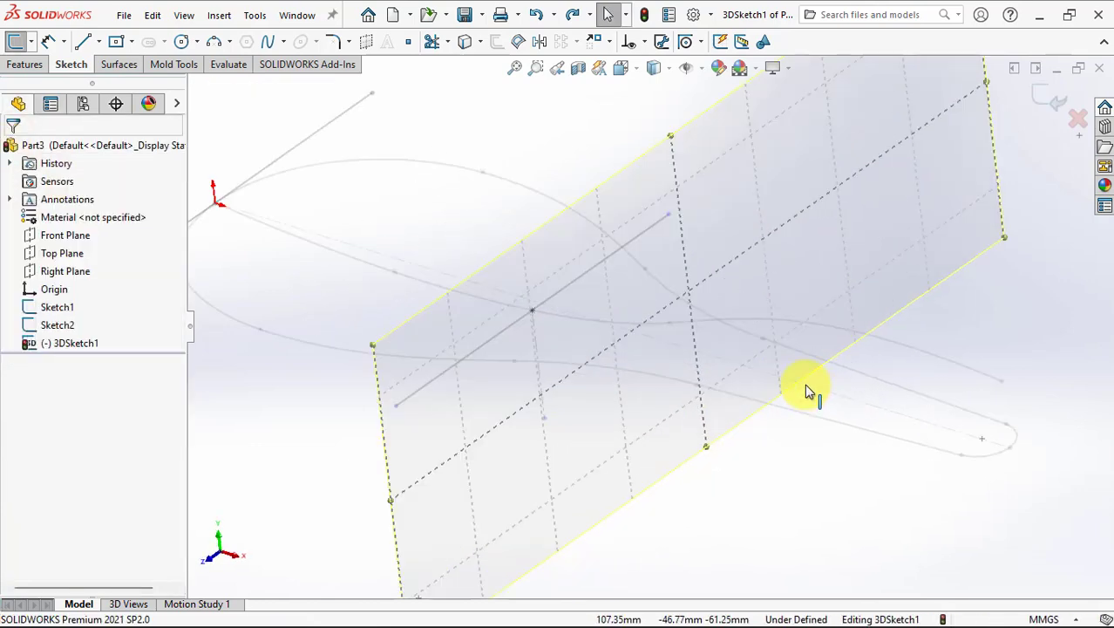
Draw a vertical centerline on the new plane, perpendicular to the diagonal line.
click(99, 43)
click(112, 79)
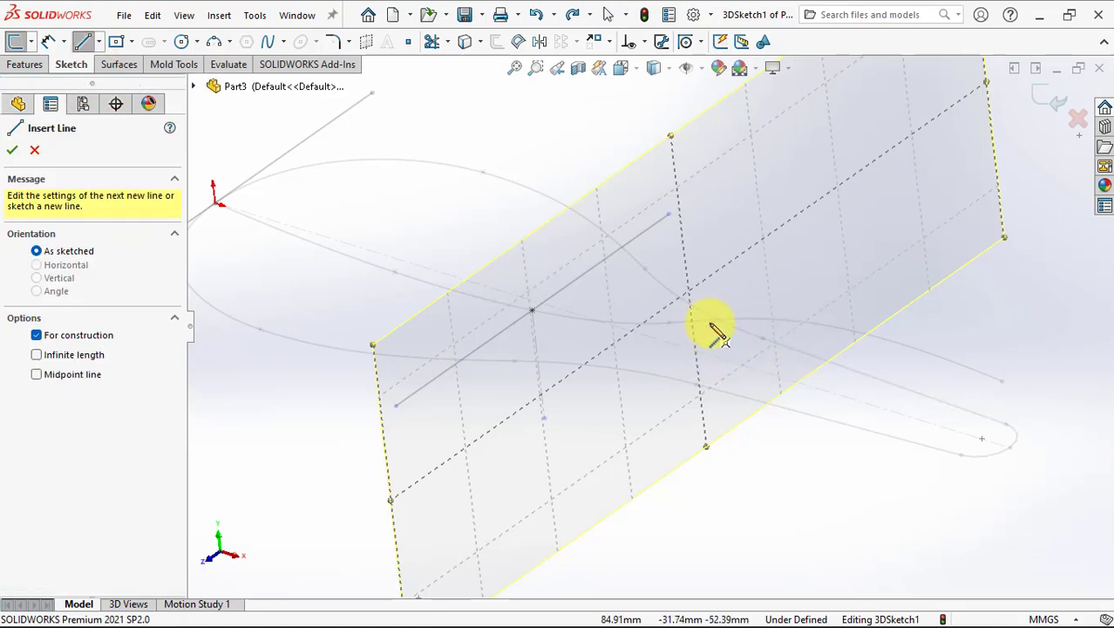
drag(736, 319, 754, 458)
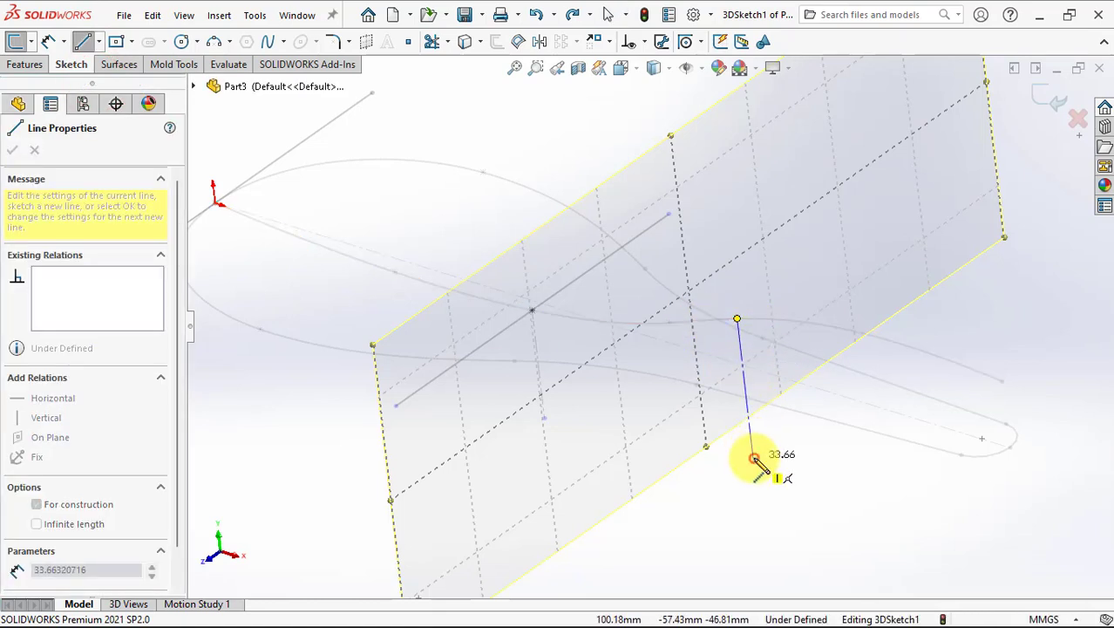
right_click(758, 457)
click(779, 430)
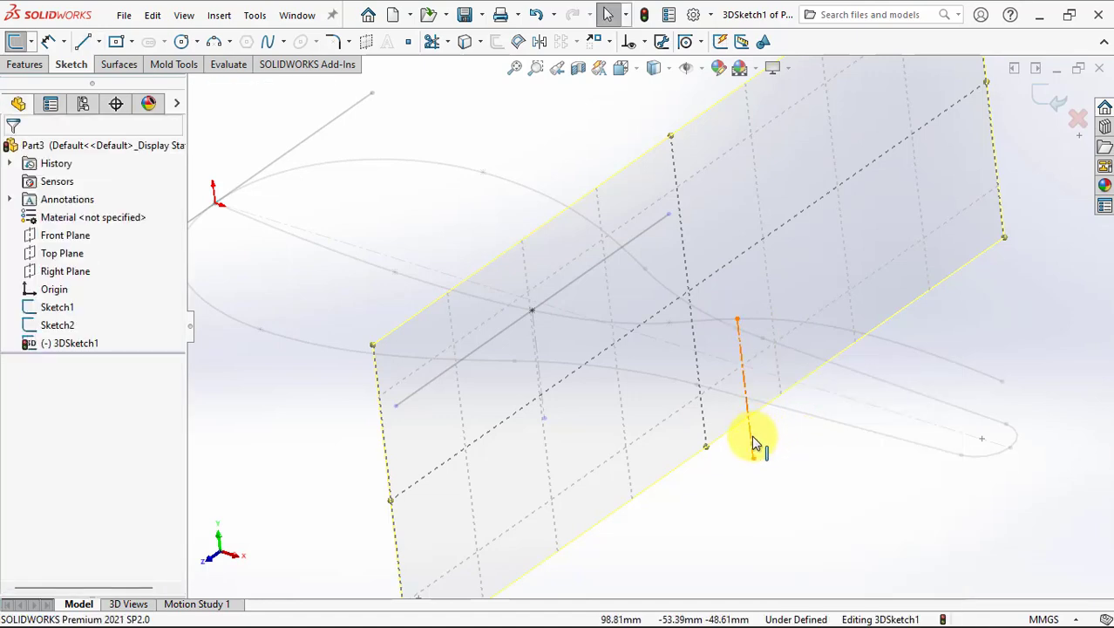
click(753, 437)
ctrl+click(556, 294)
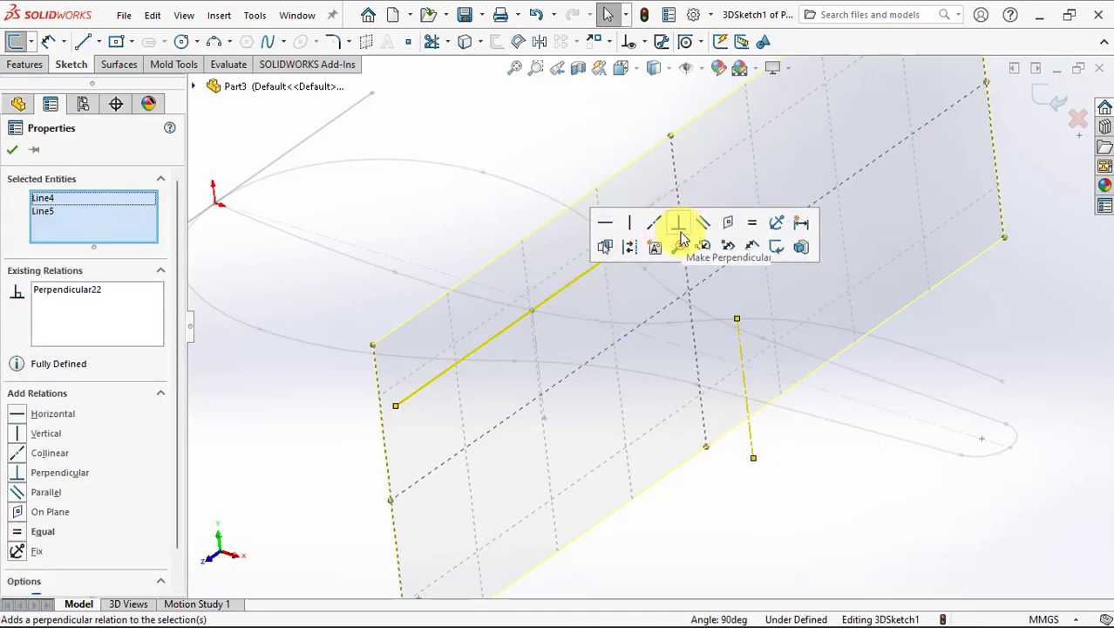
click(682, 228)
click(814, 497)
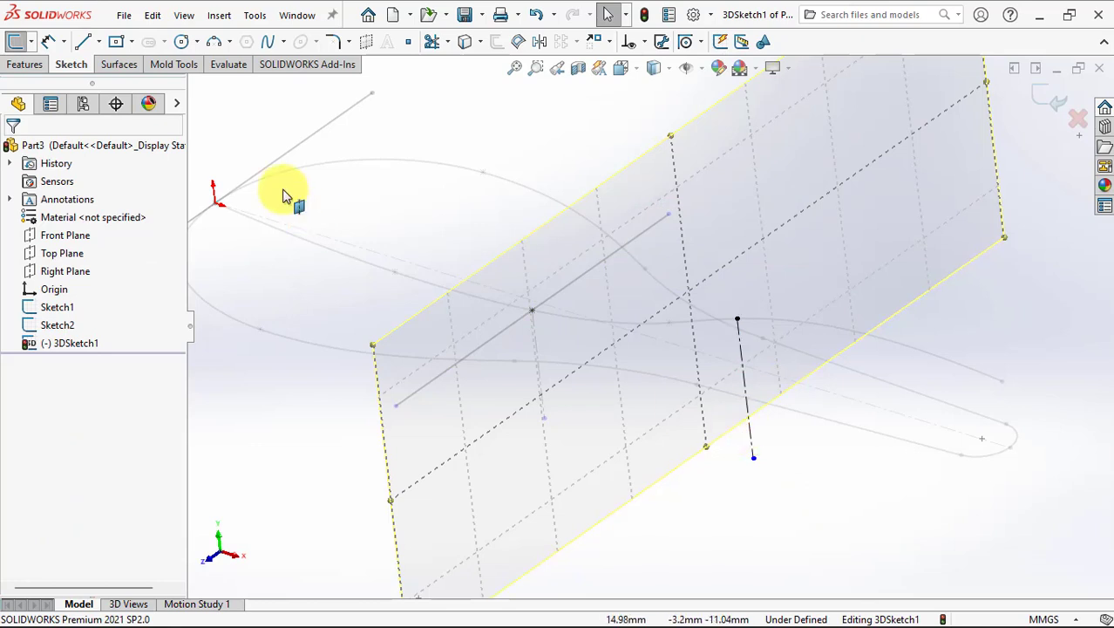
Draw a centre-point arc on the centerline, passing through the centerline's top endpoint.
click(229, 42)
click(249, 62)
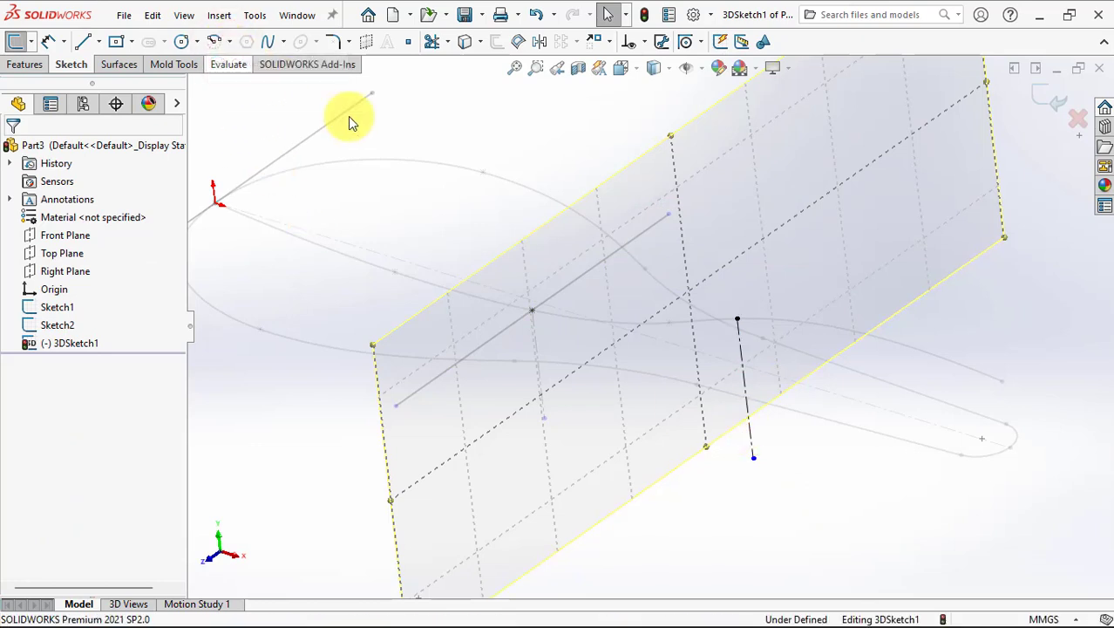
click(746, 390)
click(689, 371)
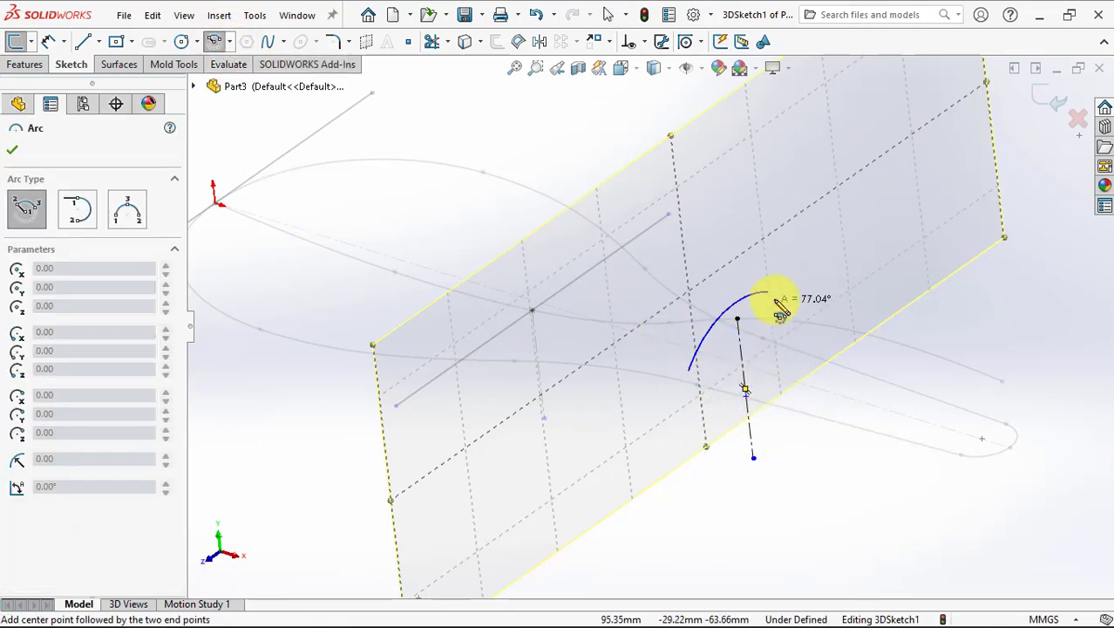
click(794, 314)
right_click(801, 307)
click(819, 308)
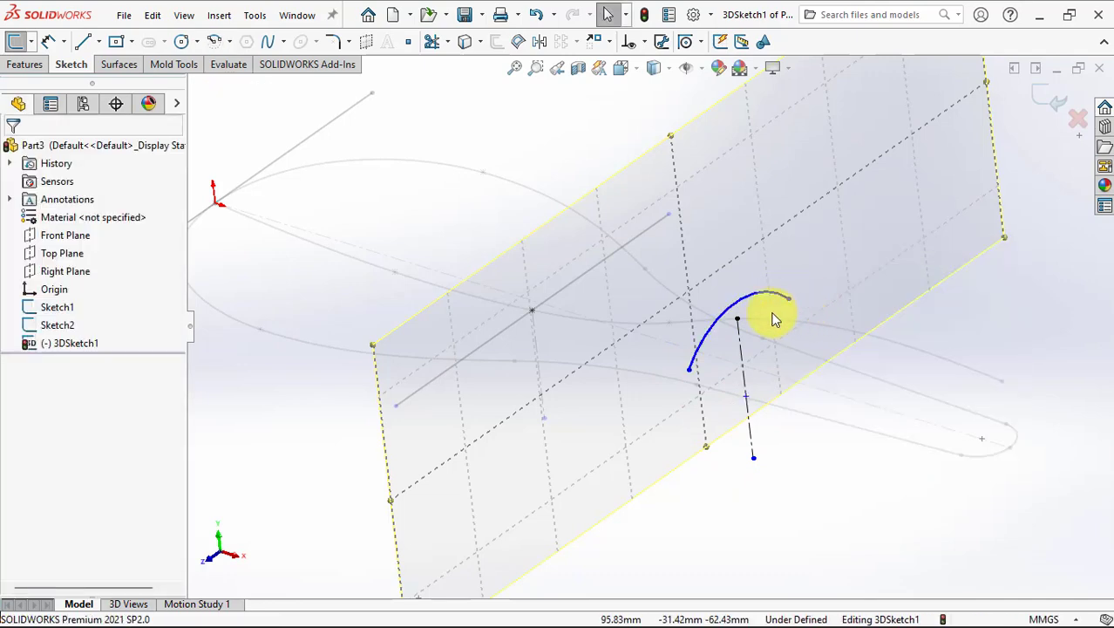
click(751, 309)
ctrl+click(738, 319)
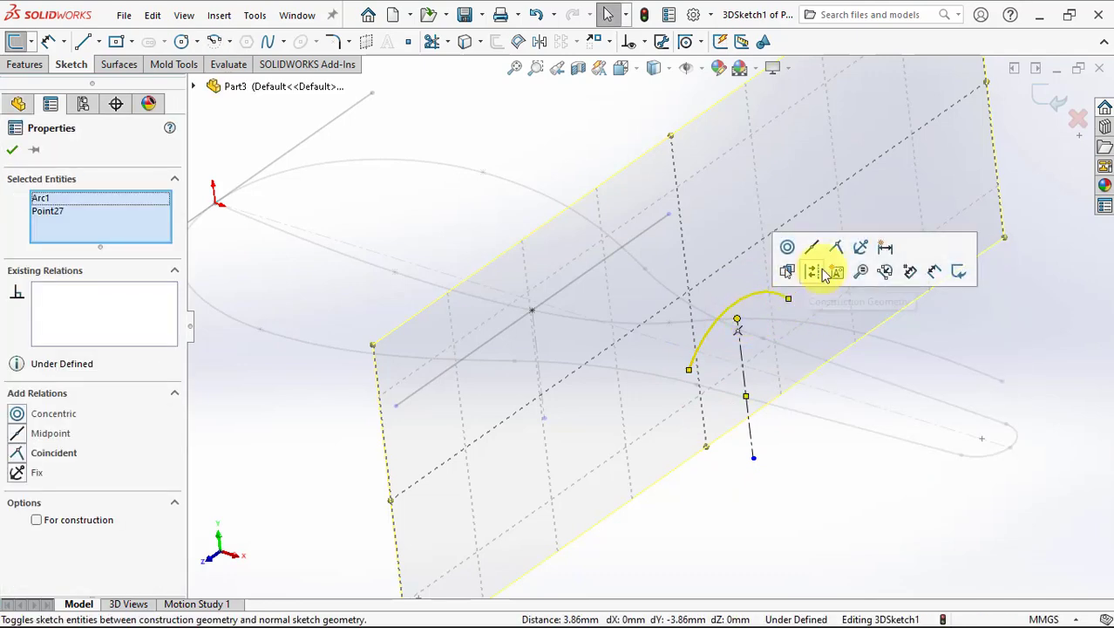
click(834, 248)
middle_drag(768, 376, 703, 443)
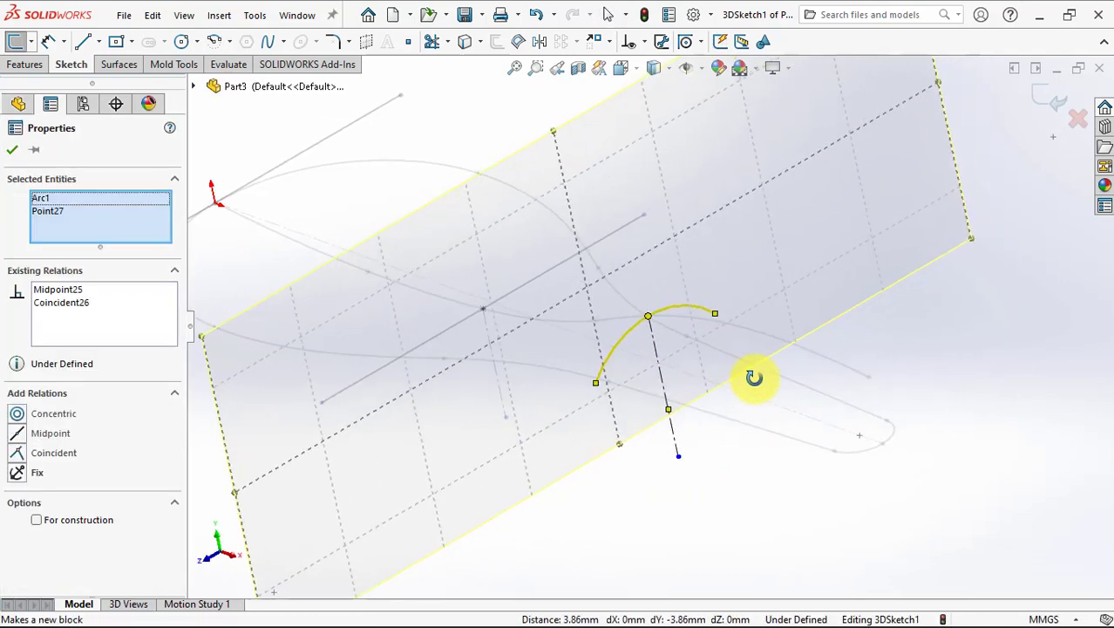
Dimension the arc with radius 30 mm and 35 mm between its ends.
click(48, 41)
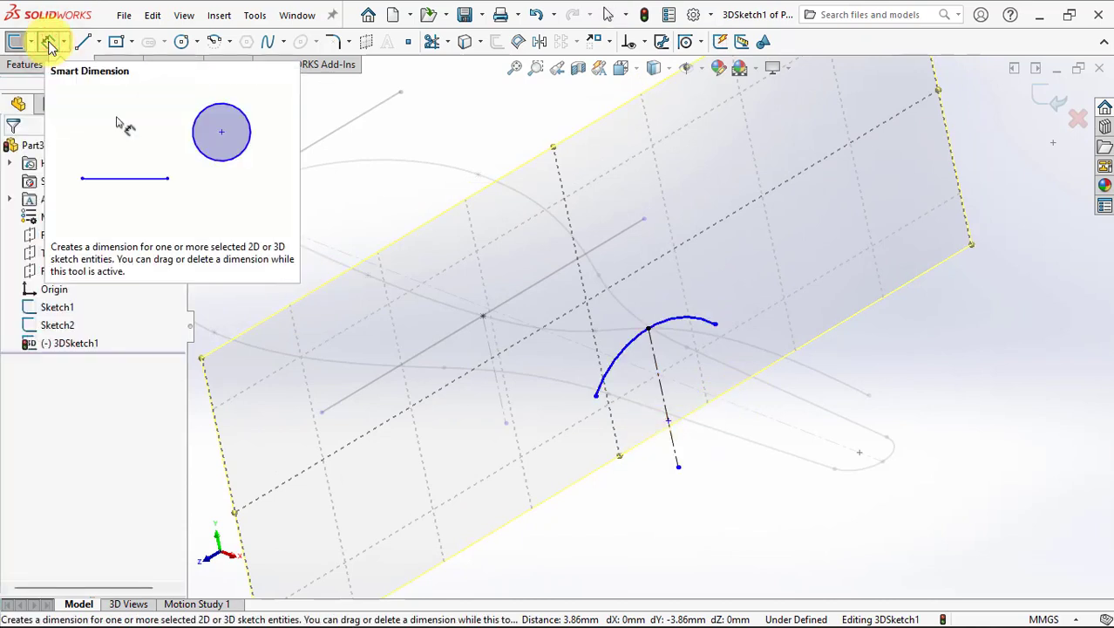
click(688, 320)
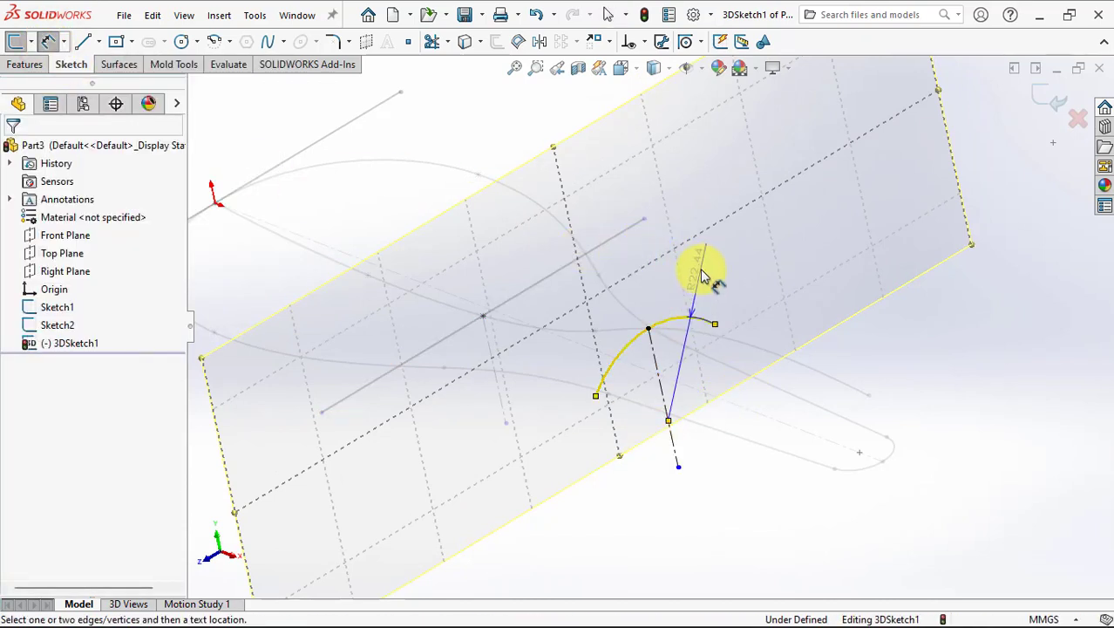
click(705, 264)
text(30)
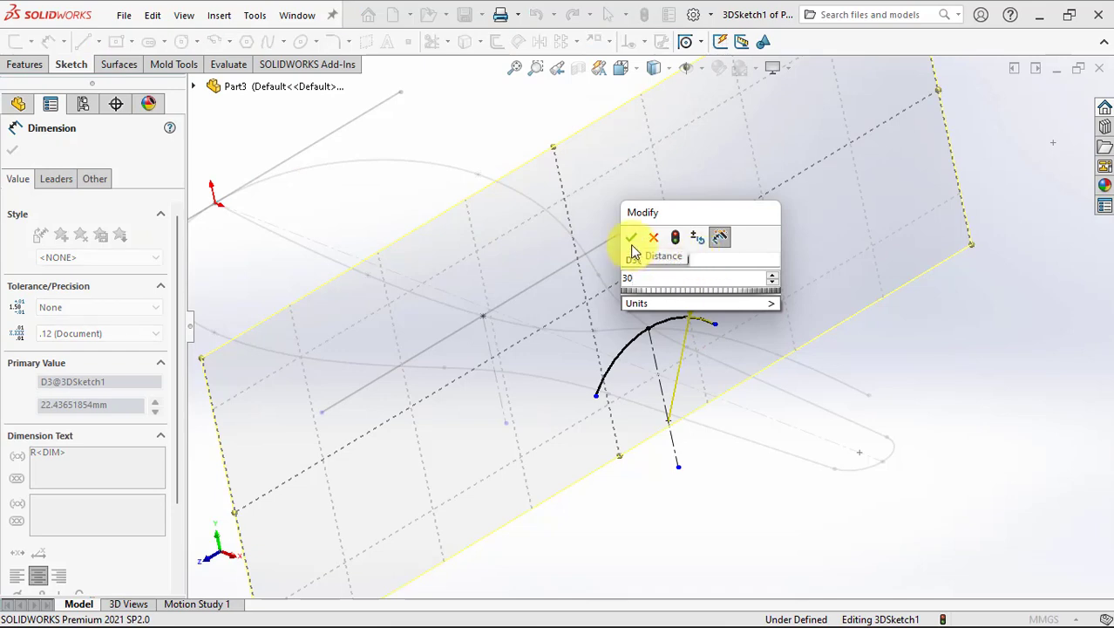
click(631, 237)
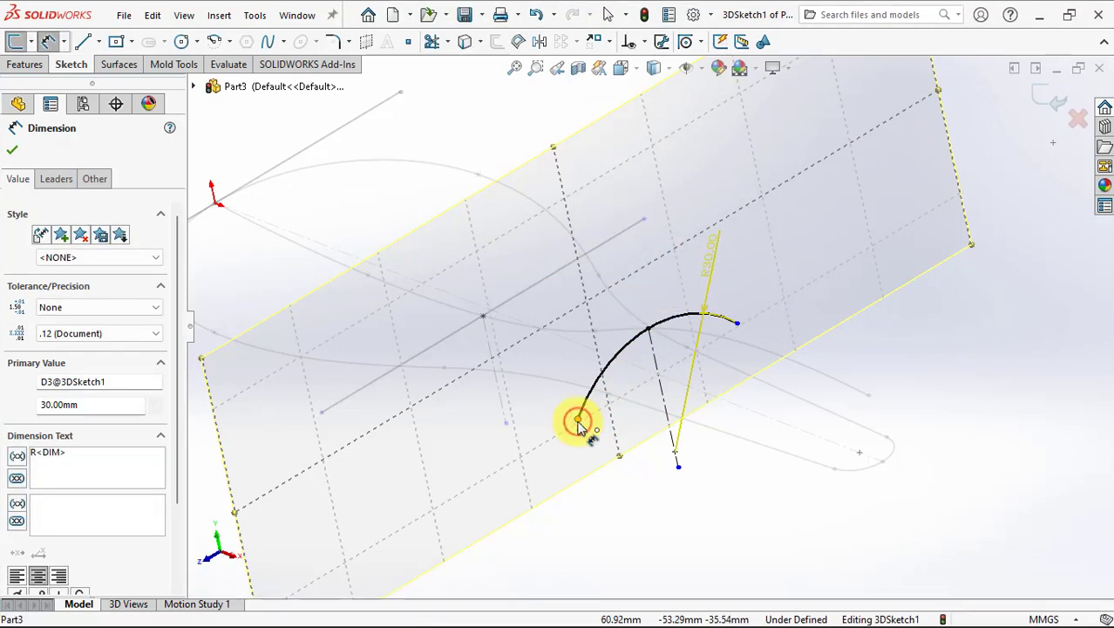
click(578, 421)
click(736, 323)
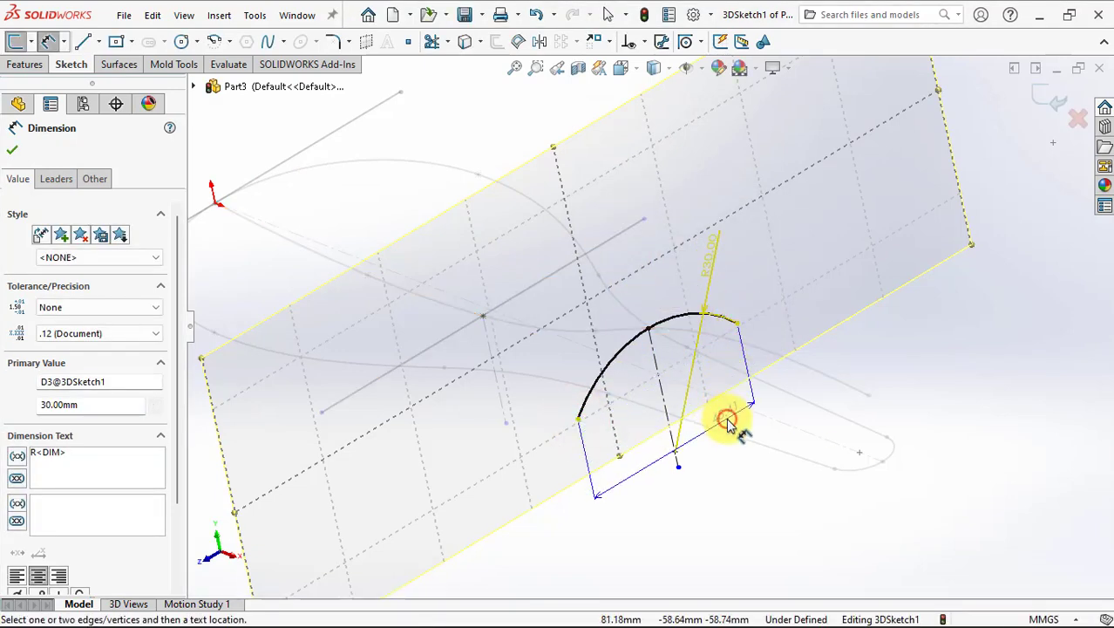
click(728, 421)
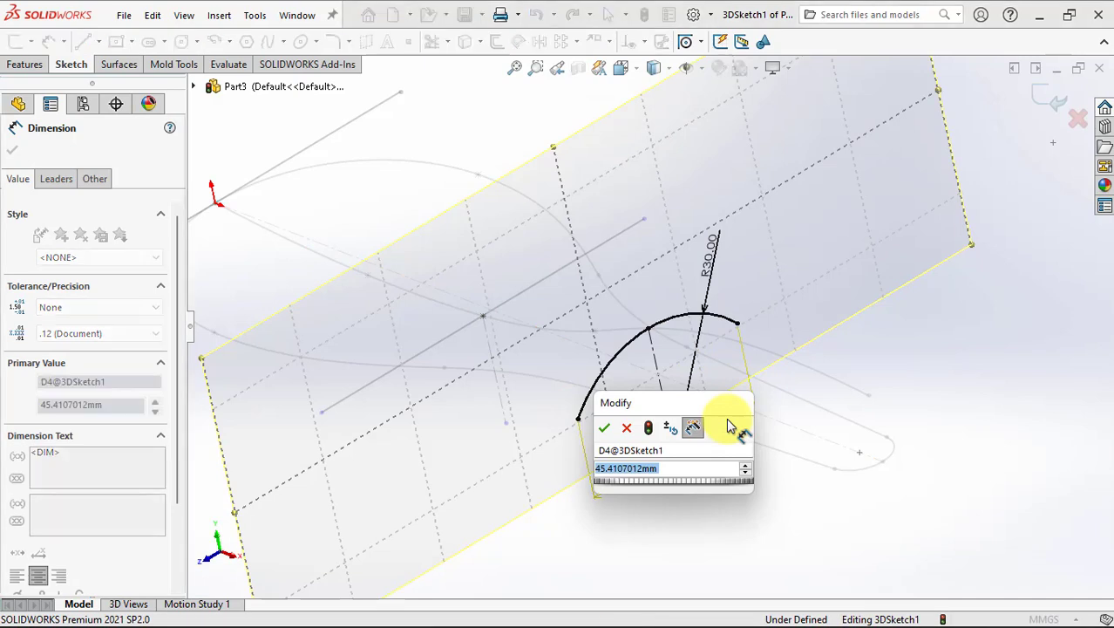
text(35)
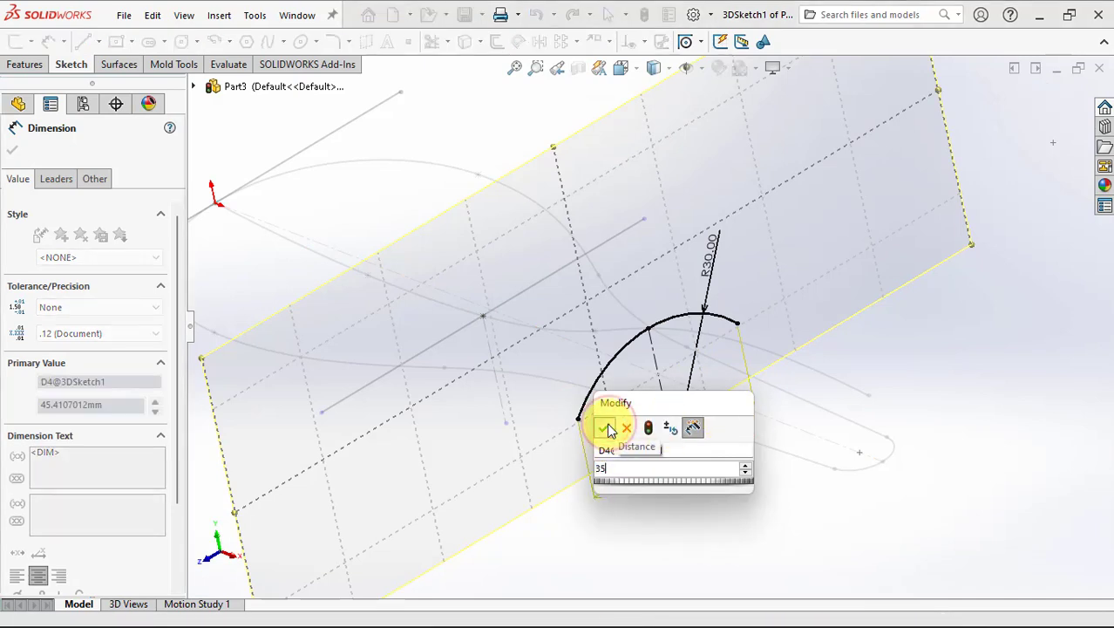
click(604, 427)
middle_drag(684, 498, 749, 490)
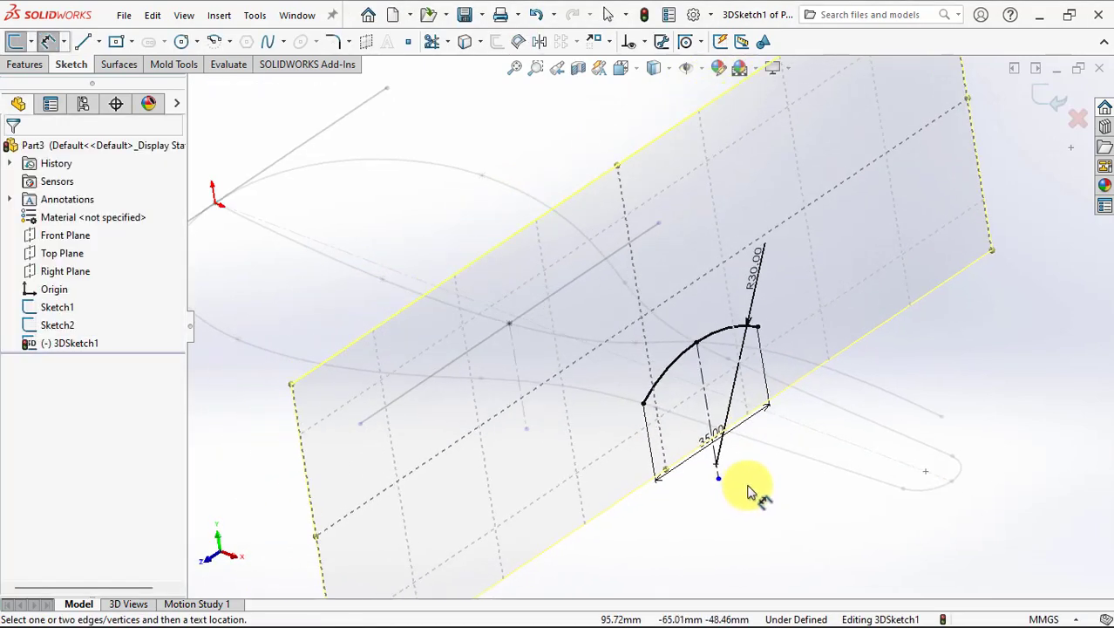
right_click(767, 462)
click(789, 511)
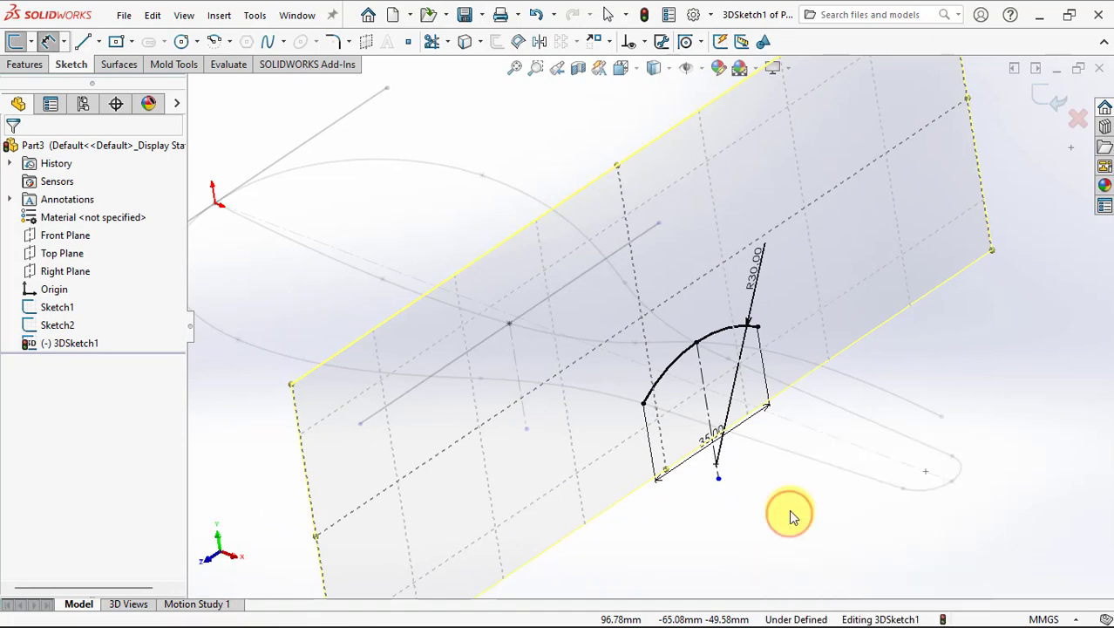
click(937, 295)
Add a sketch plane offset 32 mm from Plane4, flipped to the other side.
click(371, 43)
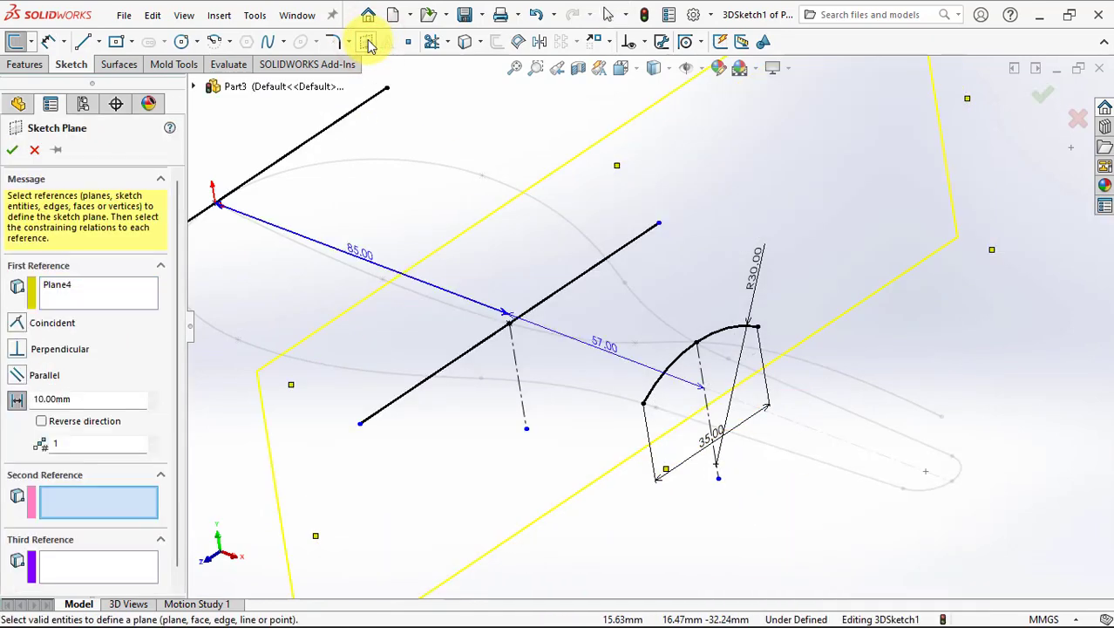
drag(87, 399, 3, 399)
text(32)
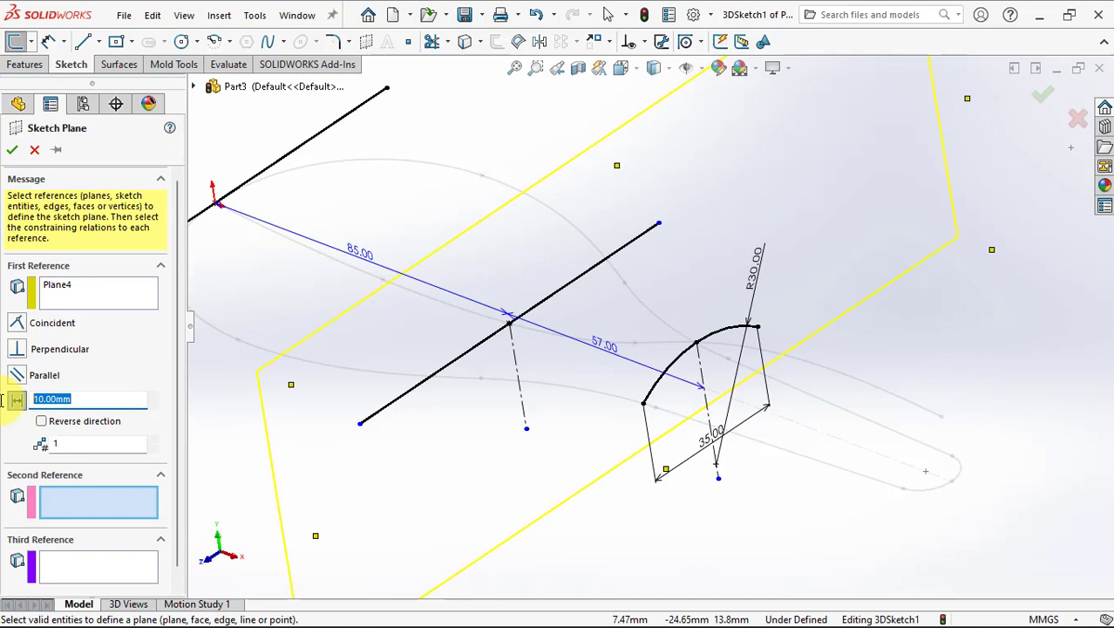
click(44, 425)
middle_drag(442, 361, 459, 351)
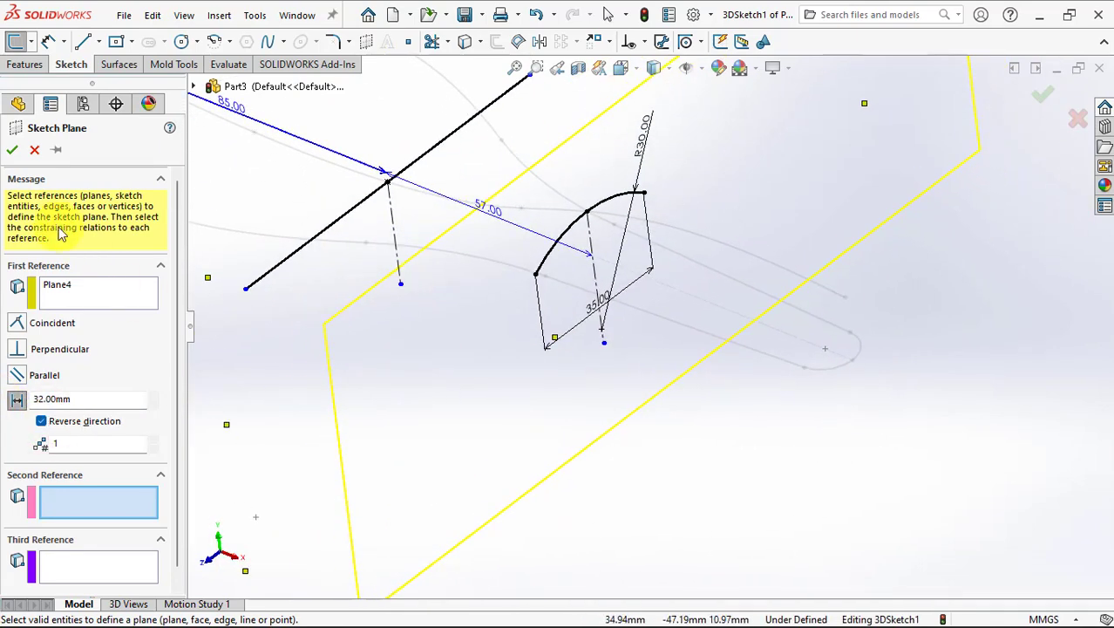
click(12, 149)
click(543, 323)
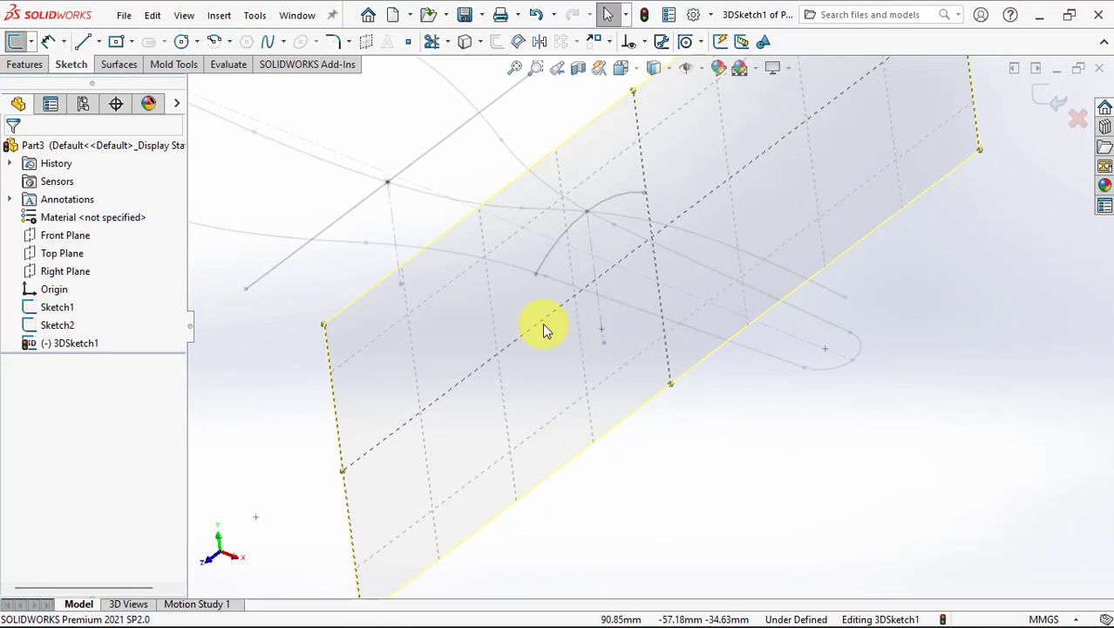
Draw a short construction centerline perpendicular to the long upper-left guide line.
click(94, 41)
click(118, 82)
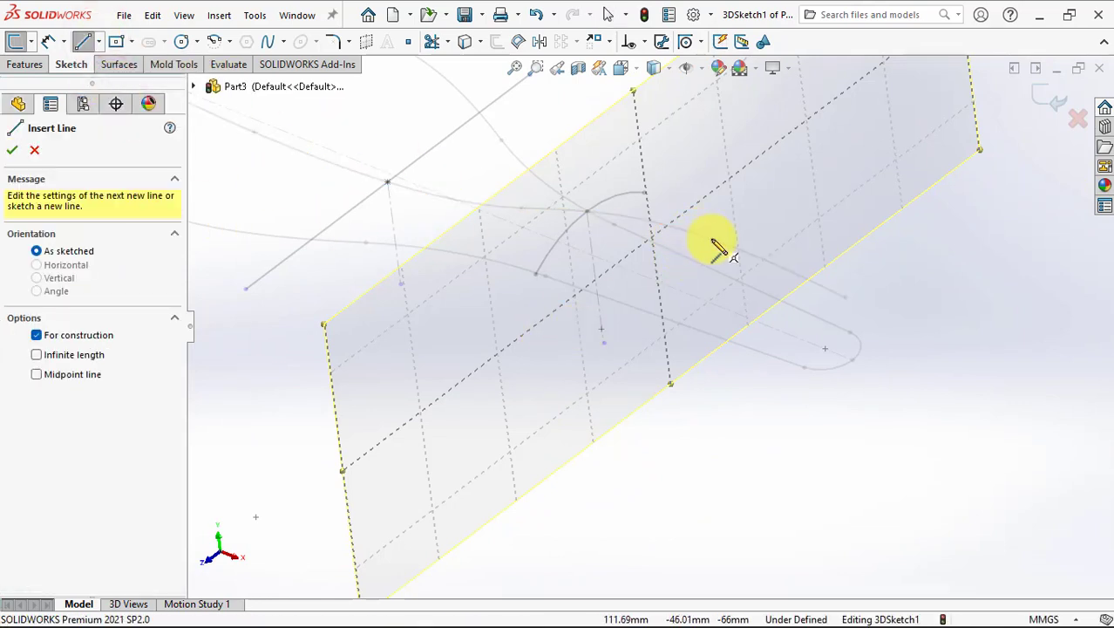
mouse_move(699, 235)
mouse_down()
mouse_move(706, 388)
mouse_move(717, 377)
mouse_up()
key(Escape)
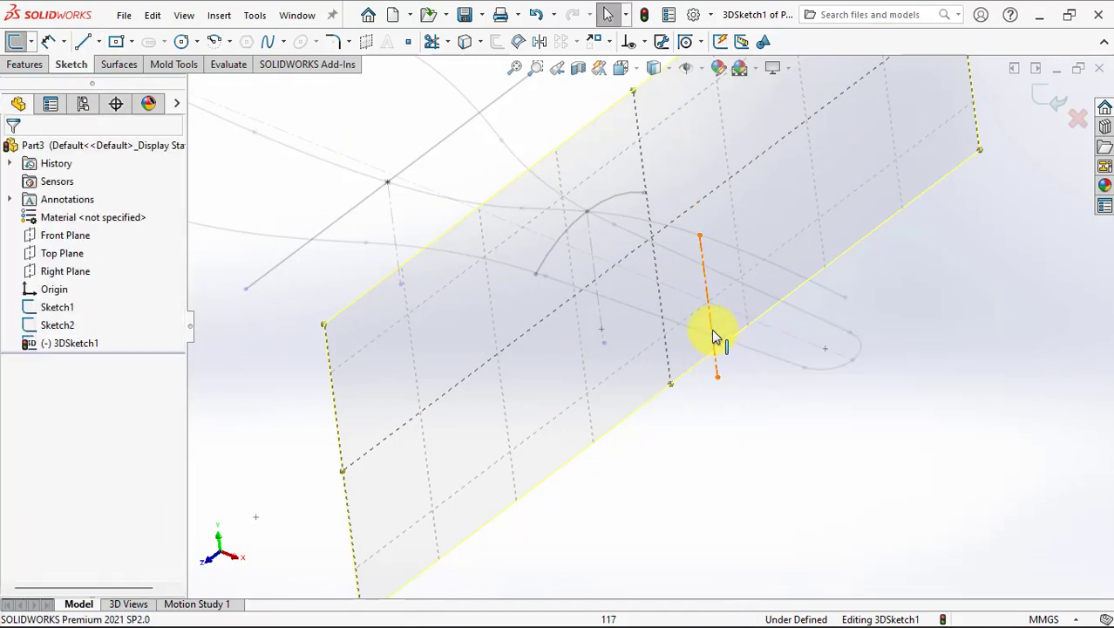
click(712, 334)
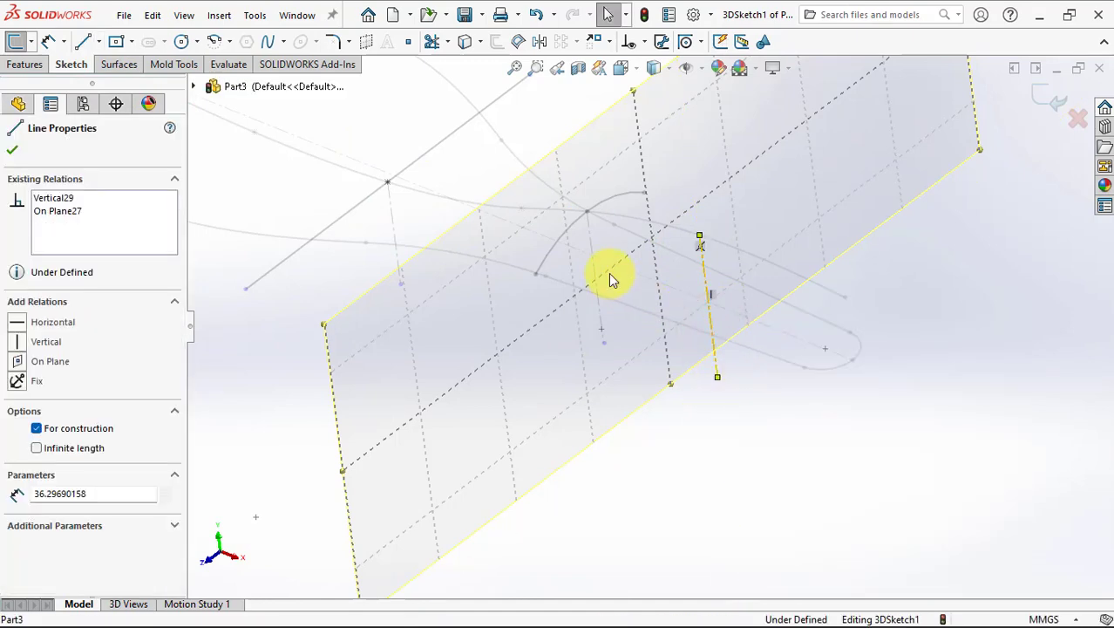
ctrl+click(440, 149)
click(557, 96)
click(723, 501)
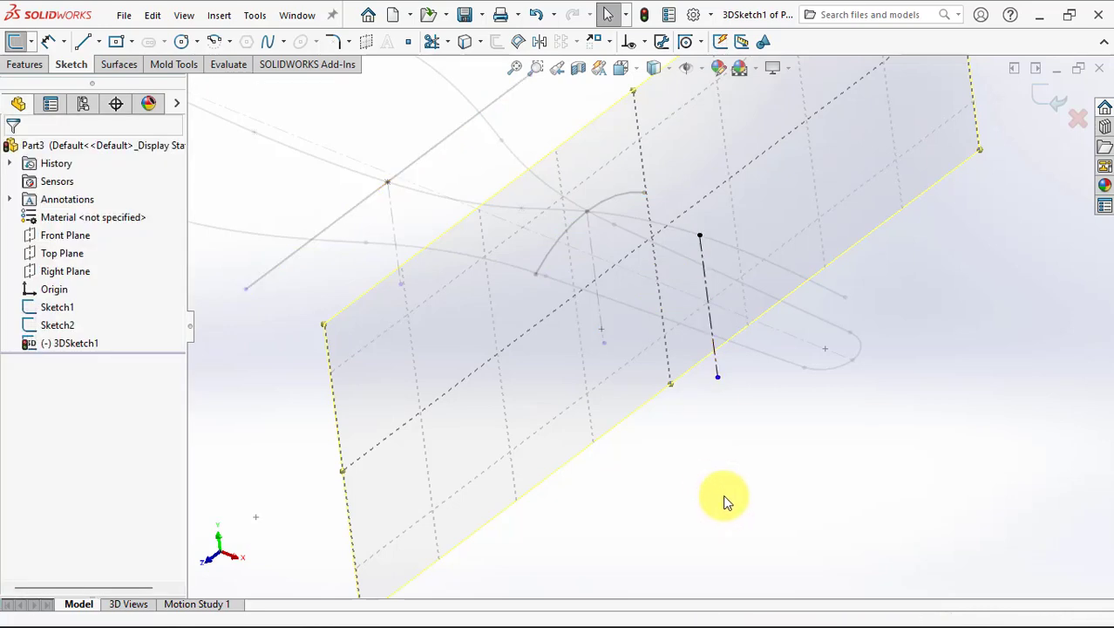
Draw a centerpoint arc on the centerline, with the line's top endpoint at the arc's midpoint.
click(215, 41)
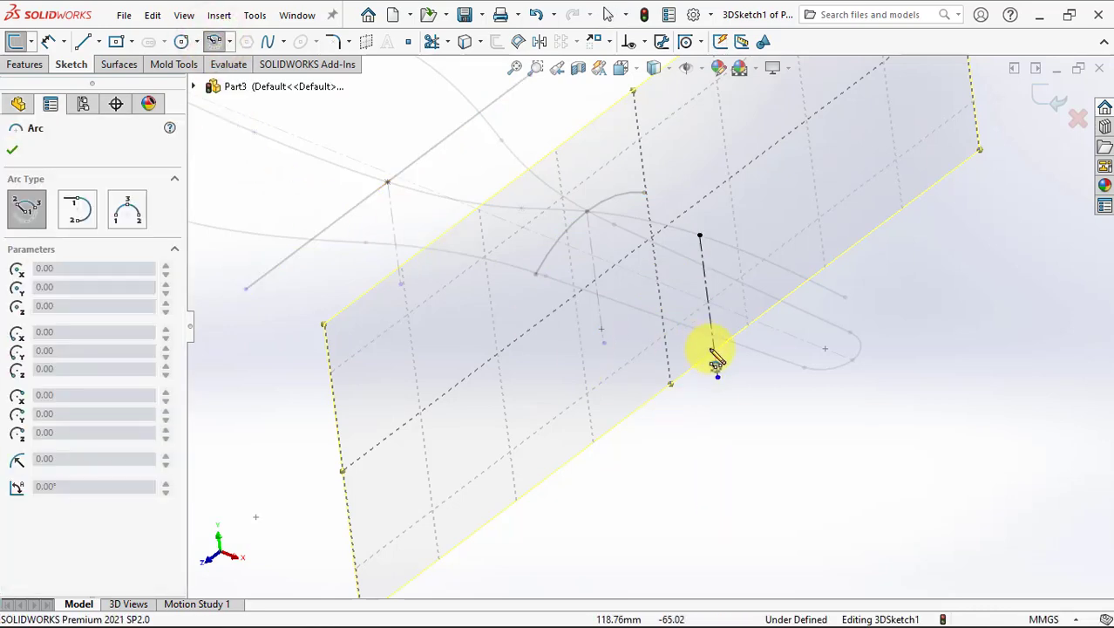
click(715, 358)
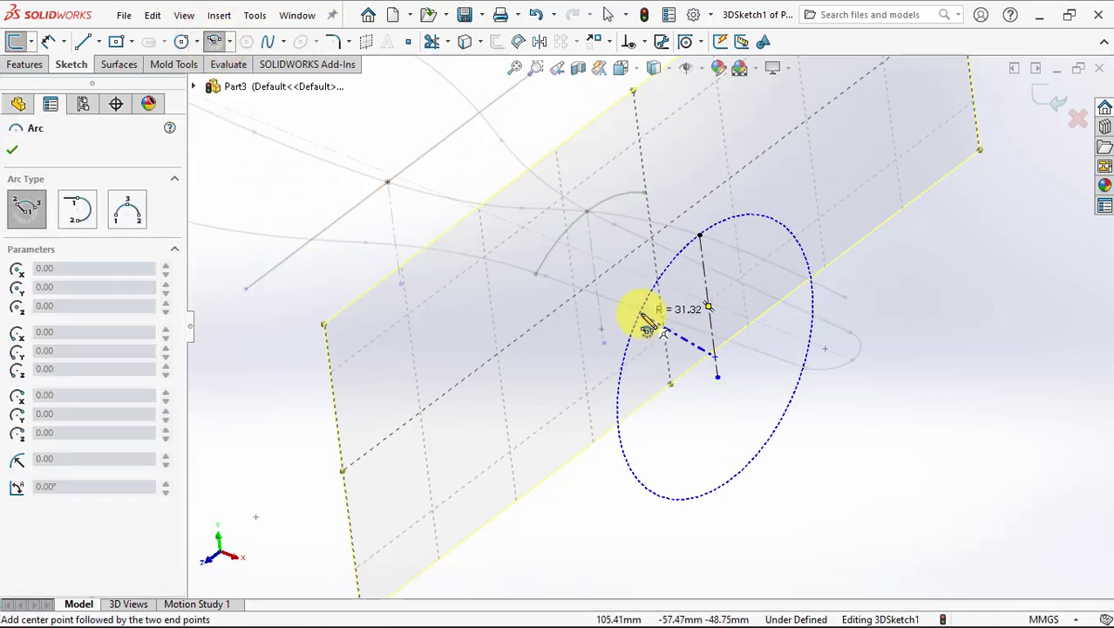
click(642, 311)
click(766, 243)
key(Escape)
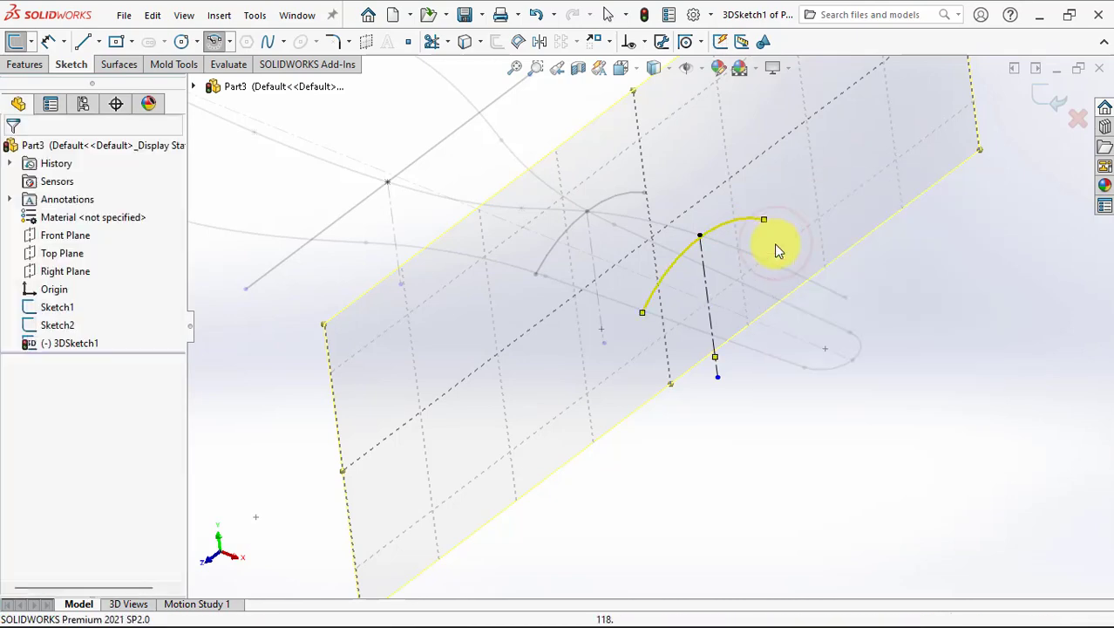
click(700, 237)
ctrl+click(699, 237)
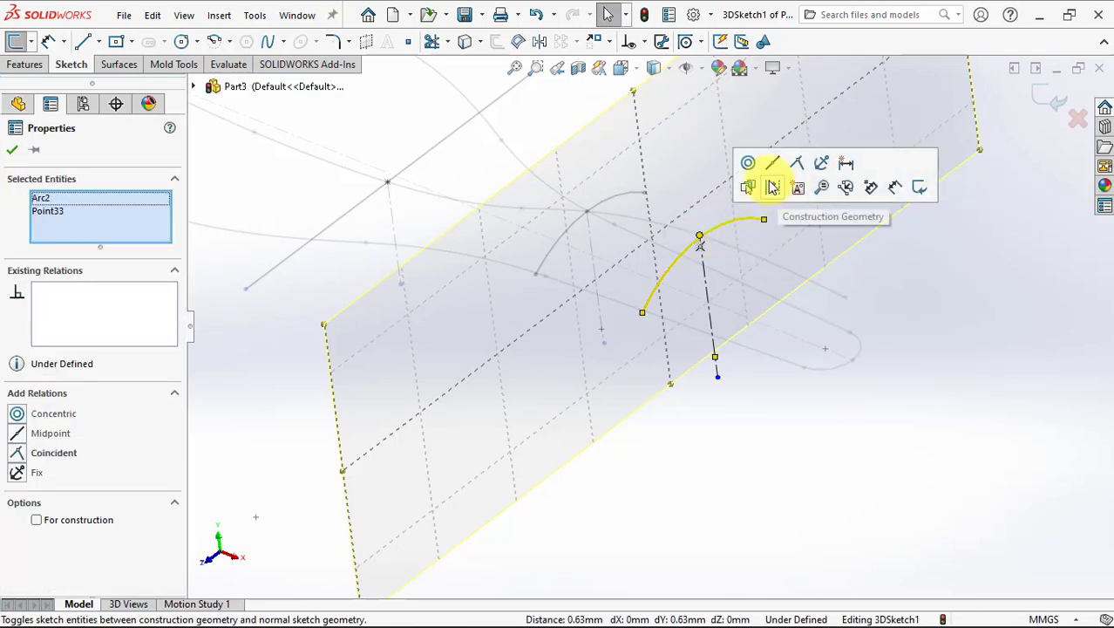
click(801, 169)
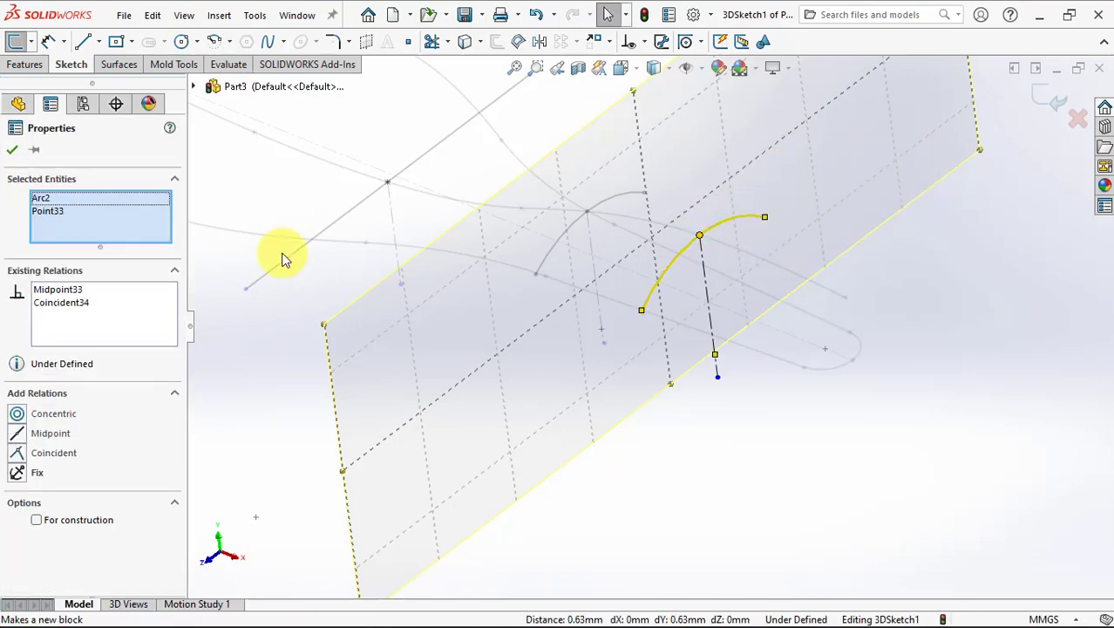
click(12, 149)
Dimension the arc to a 15 mm radius and 26 mm between its ends.
click(48, 41)
click(722, 232)
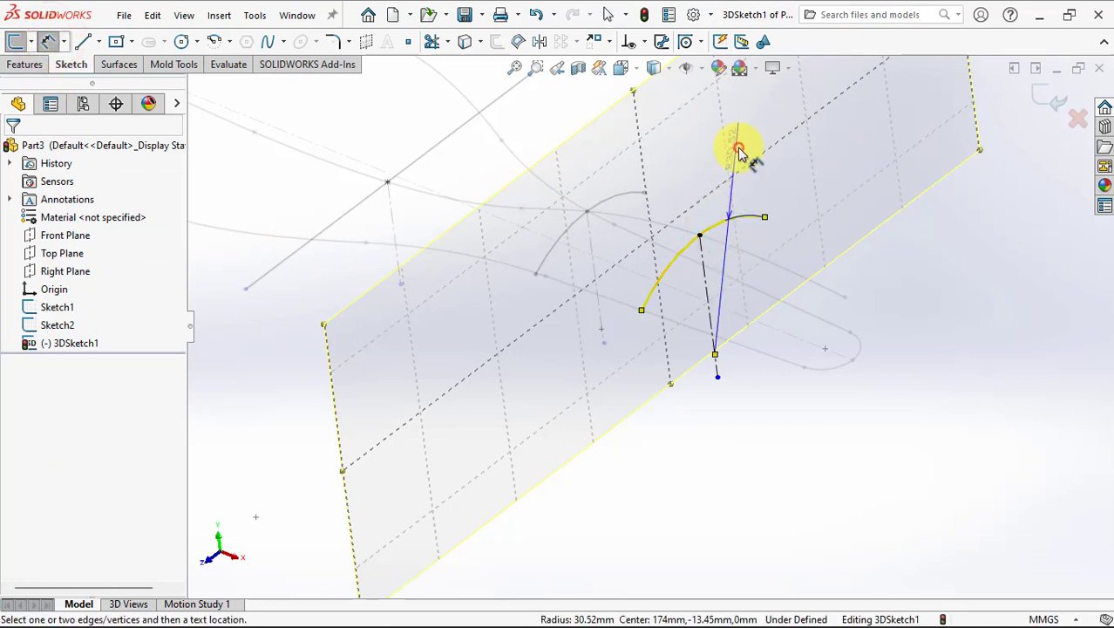
click(739, 151)
text(15)
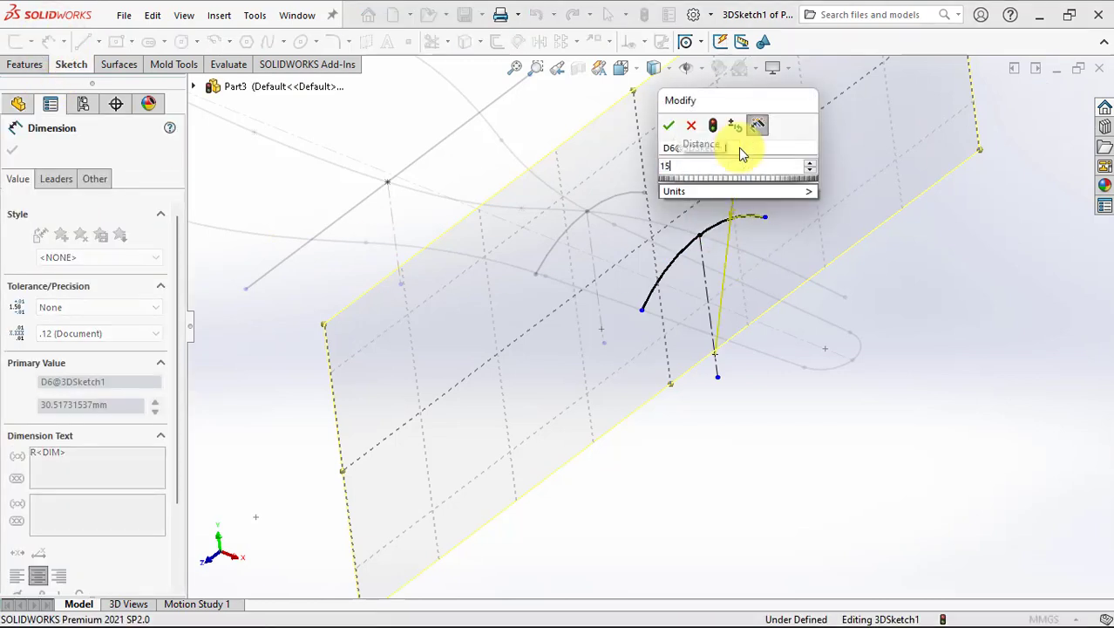
click(672, 127)
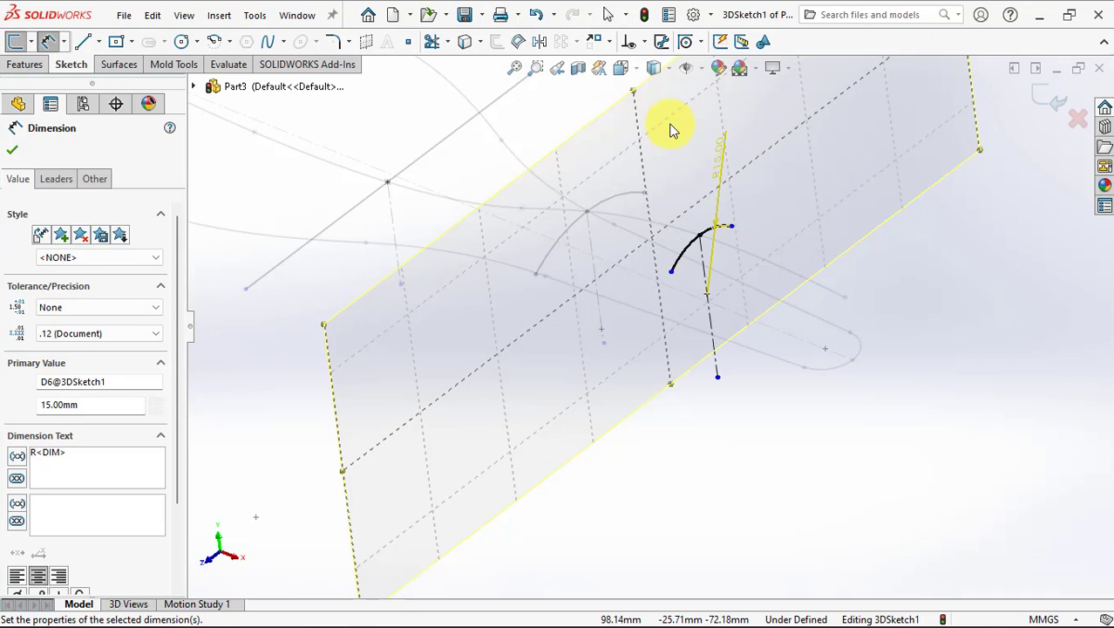
click(684, 277)
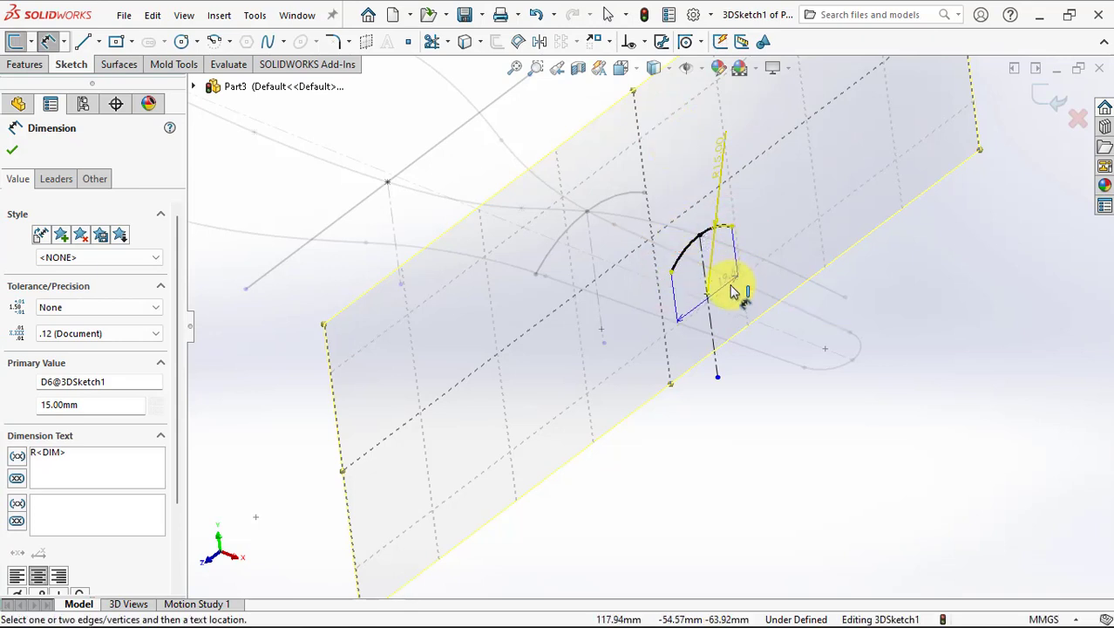
click(739, 384)
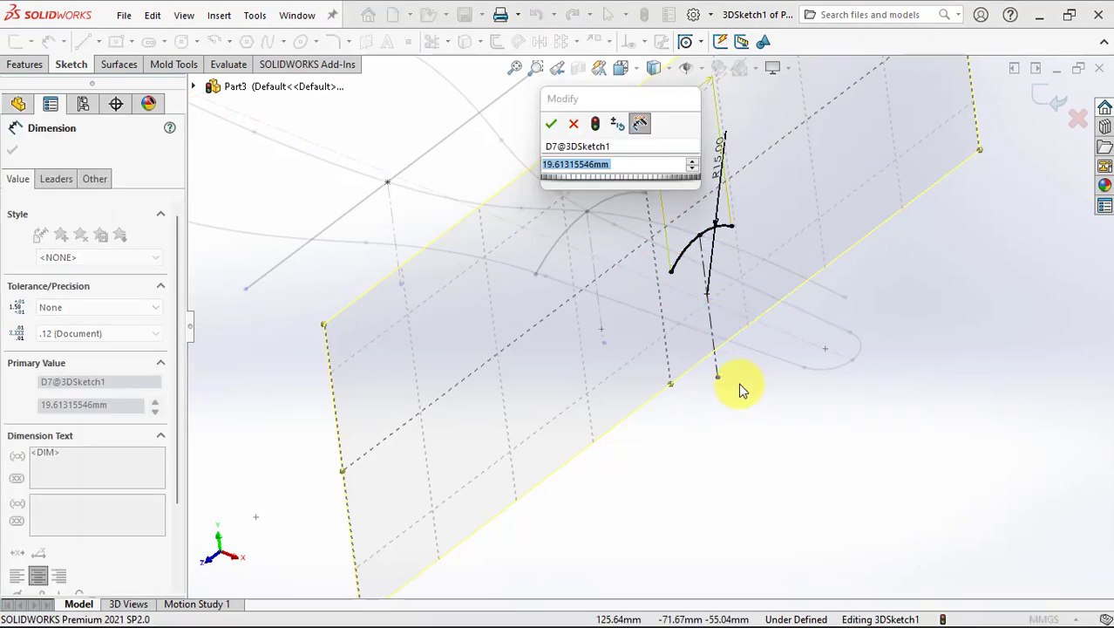
text(26)
click(552, 123)
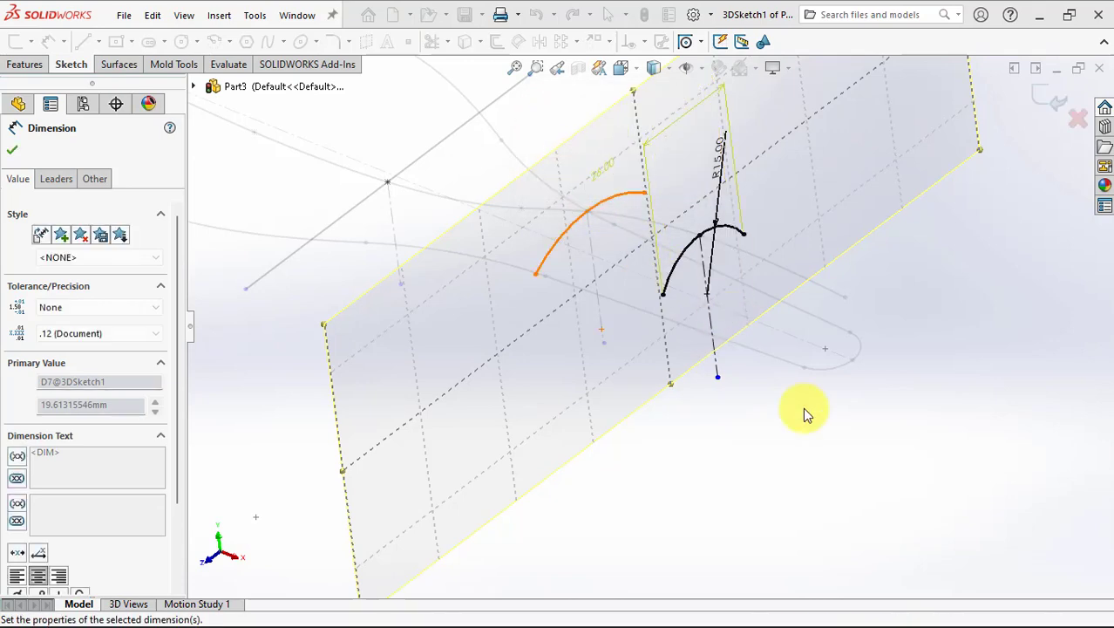
drag(662, 143, 697, 438)
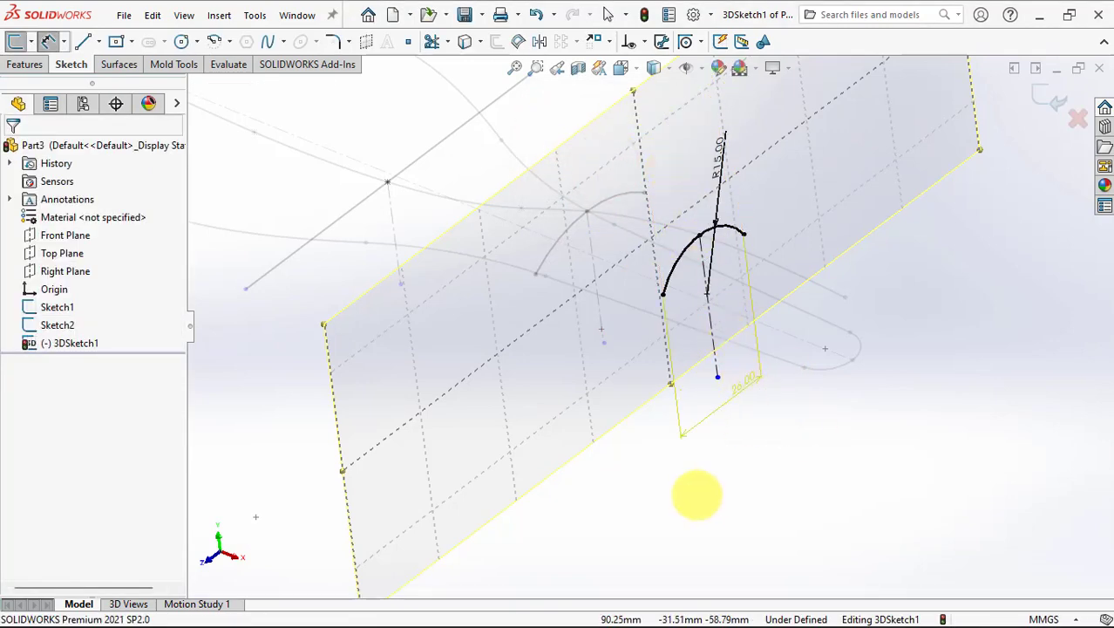
mouse_move(699, 443)
middle_down()
mouse_move(811, 353)
mouse_move(792, 429)
middle_up()
Create a new sketch plane through the spoon tip point (Point4@Sketch2).
right_click(815, 315)
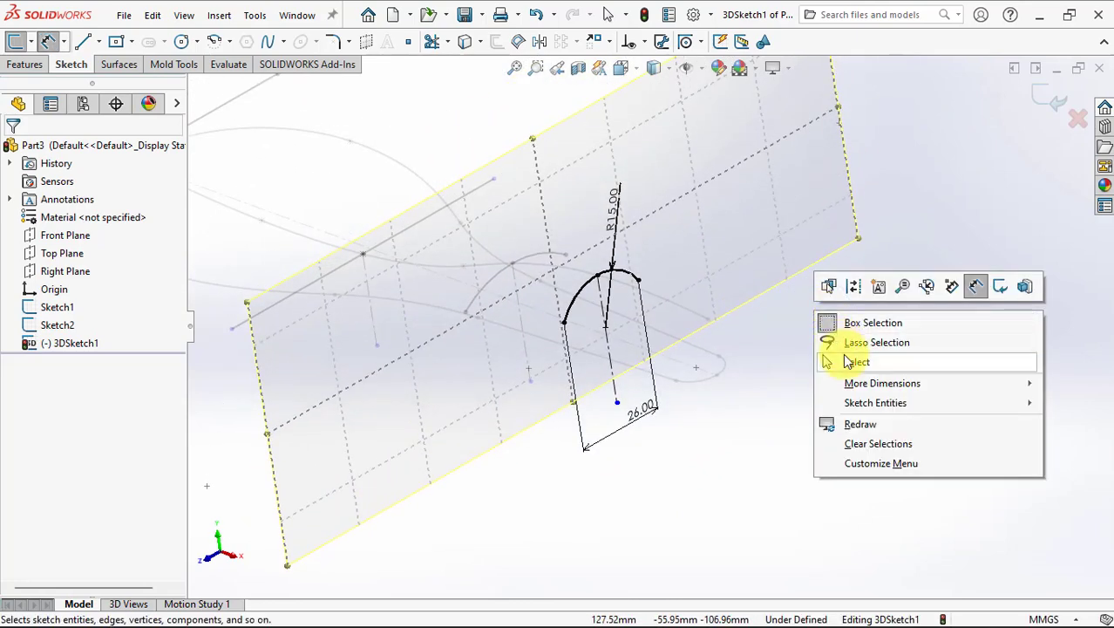
click(837, 361)
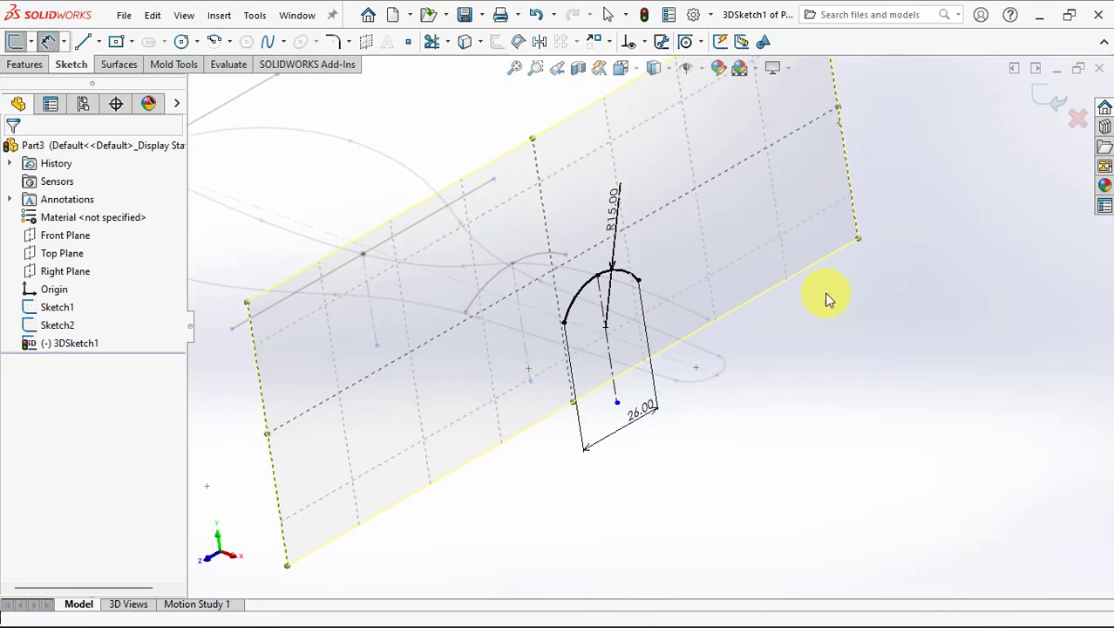
click(840, 246)
click(367, 42)
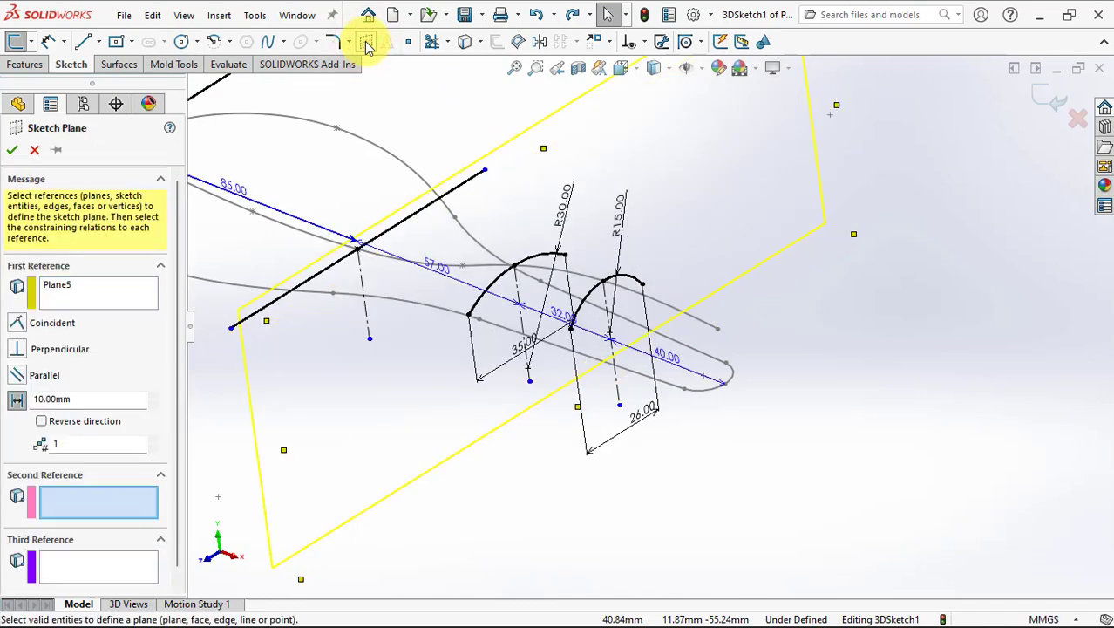
click(718, 333)
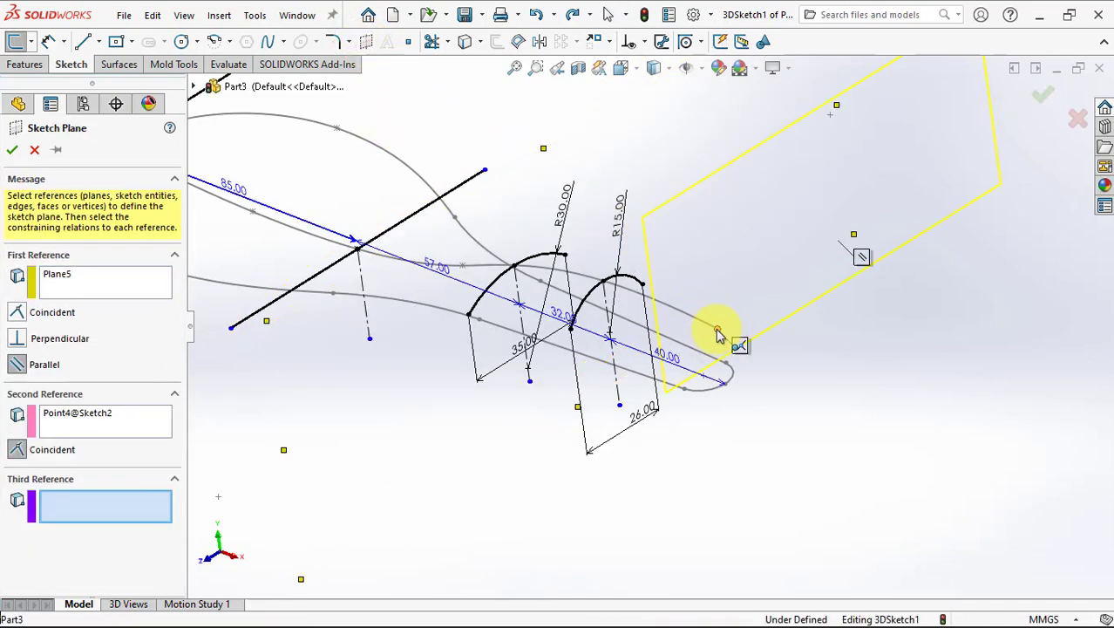
click(12, 151)
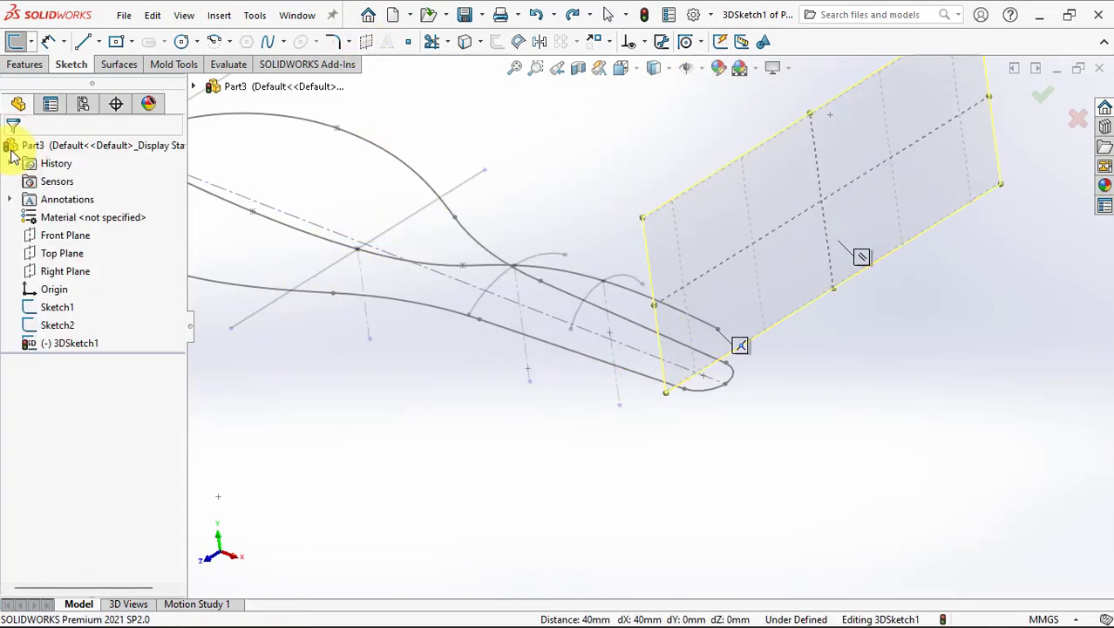
Draw a vertical centerline down from the spoon tip on the new plane.
click(99, 41)
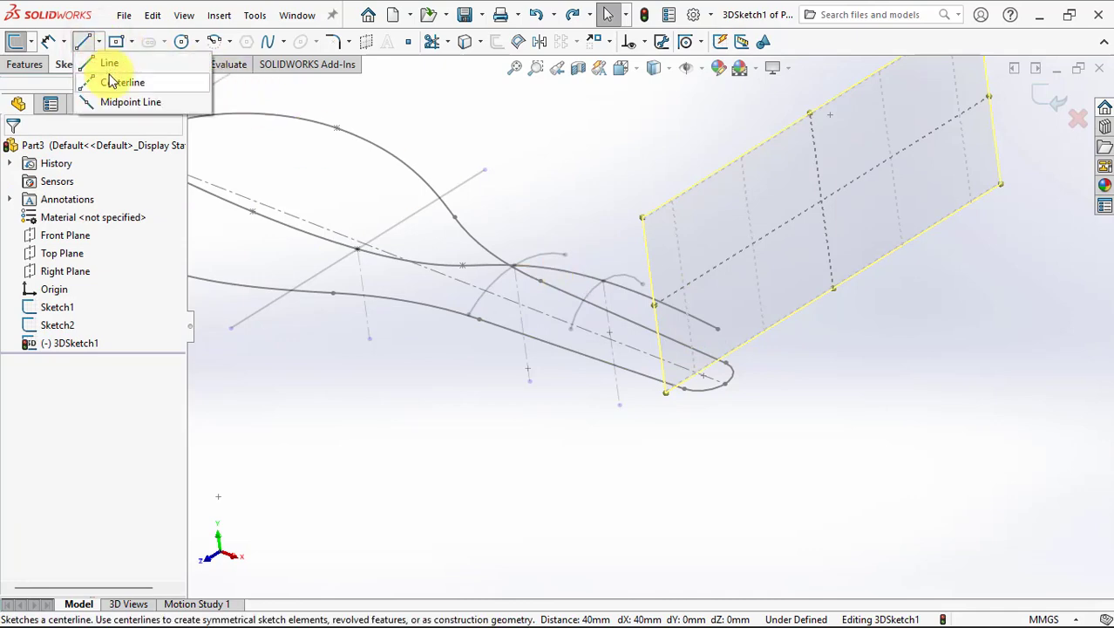
click(122, 80)
click(718, 332)
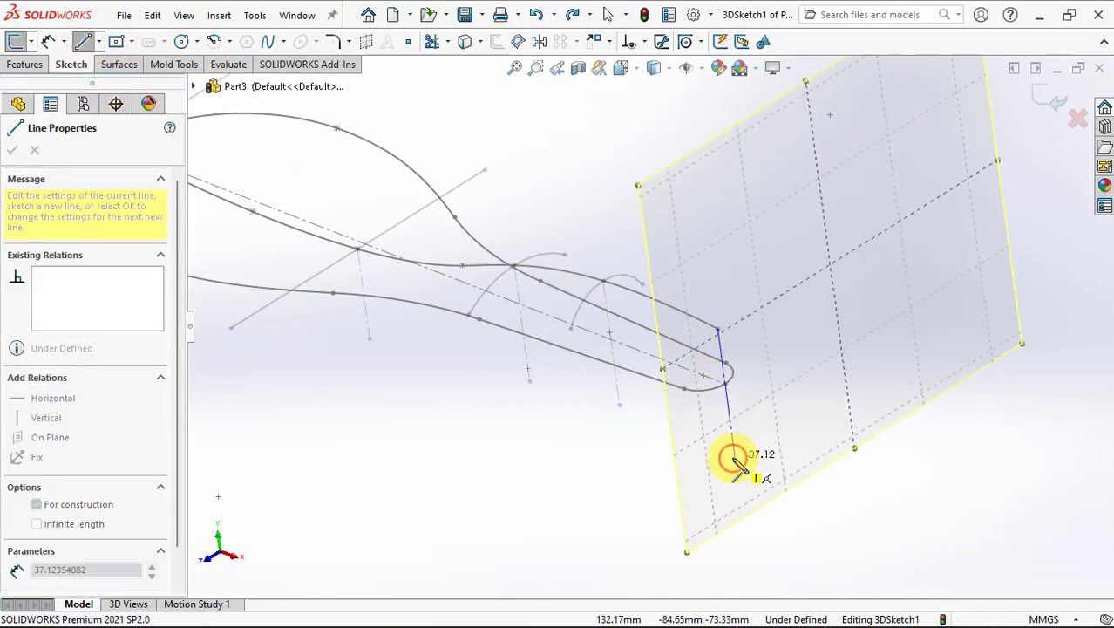
click(735, 457)
right_click(740, 412)
click(760, 426)
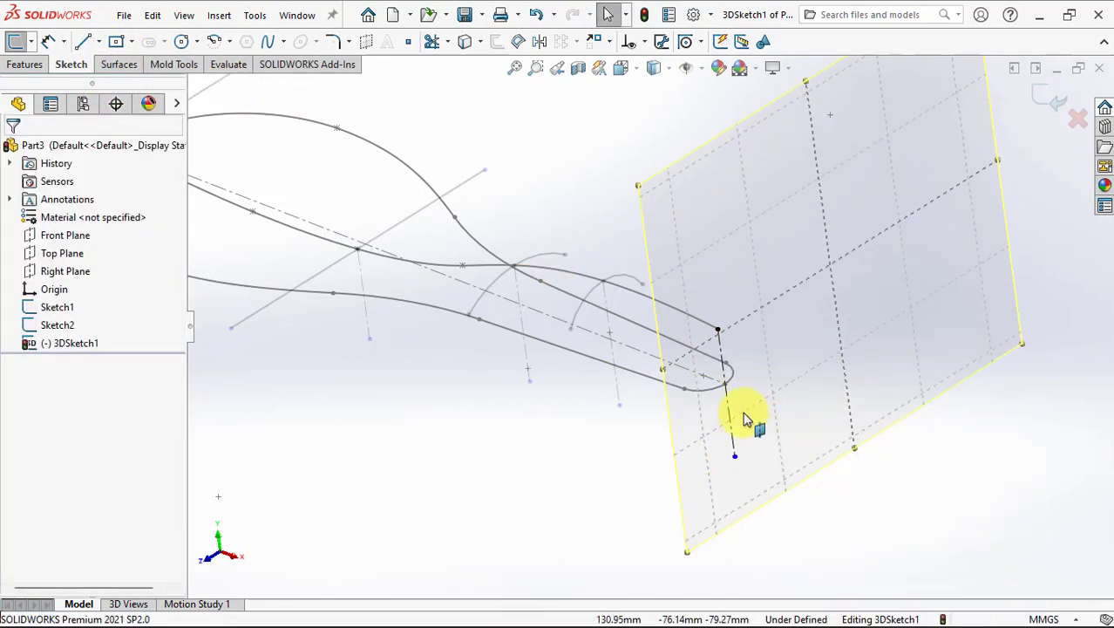
Draw a centerpoint arc centred on the new centerline.
click(215, 41)
click(727, 393)
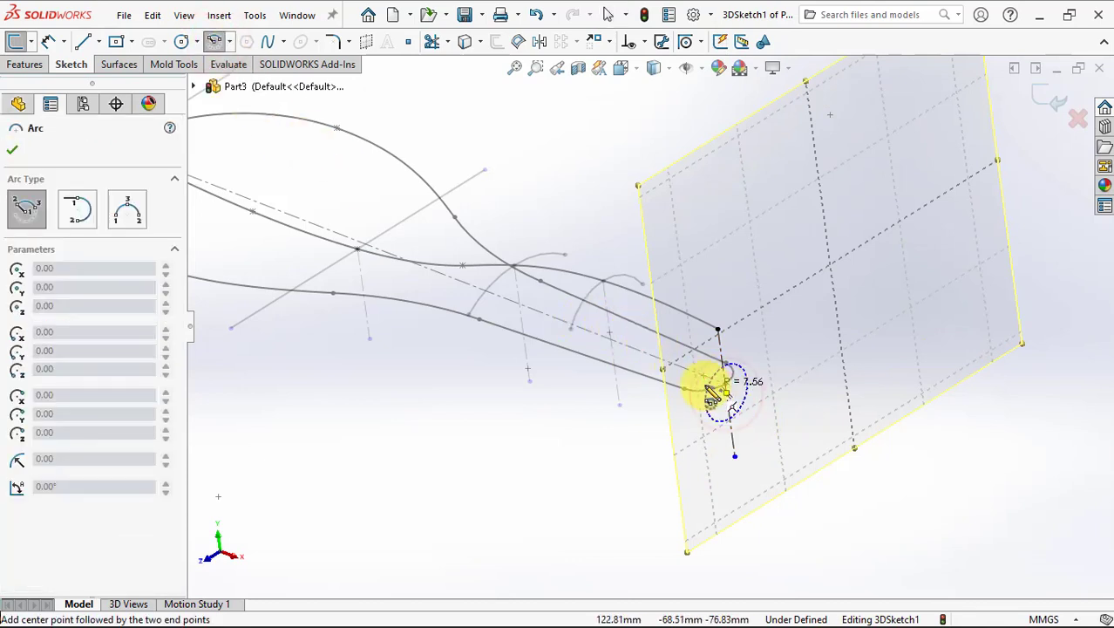
click(683, 380)
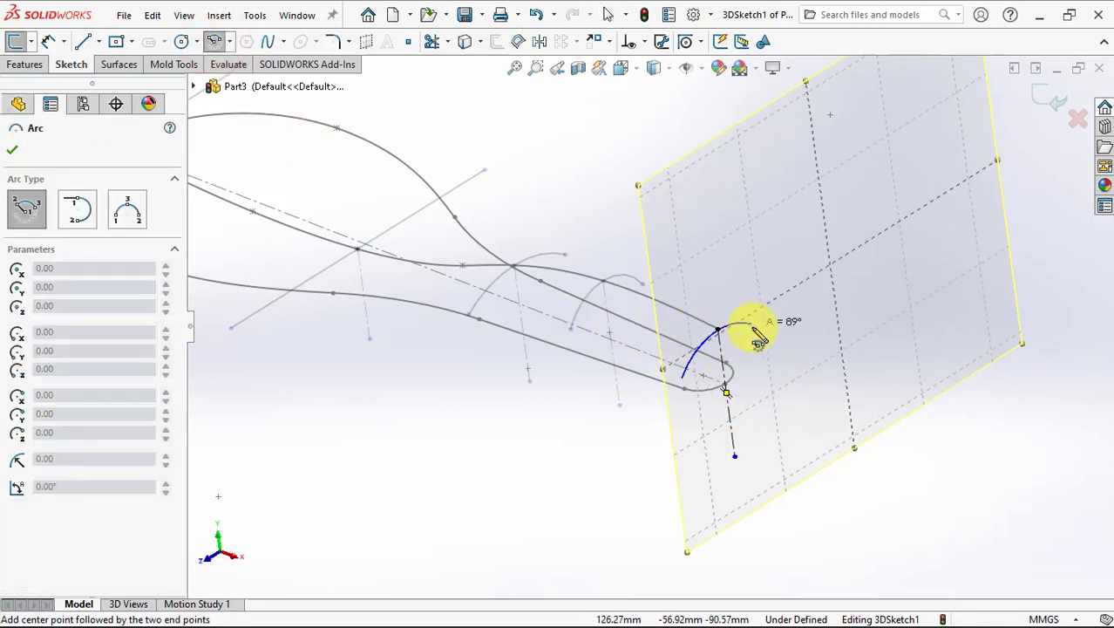
click(746, 330)
right_click(758, 335)
click(779, 341)
Place the centerline's top point at the tip arc's midpoint with a Midpoint relation.
scroll(756, 346, down, 3)
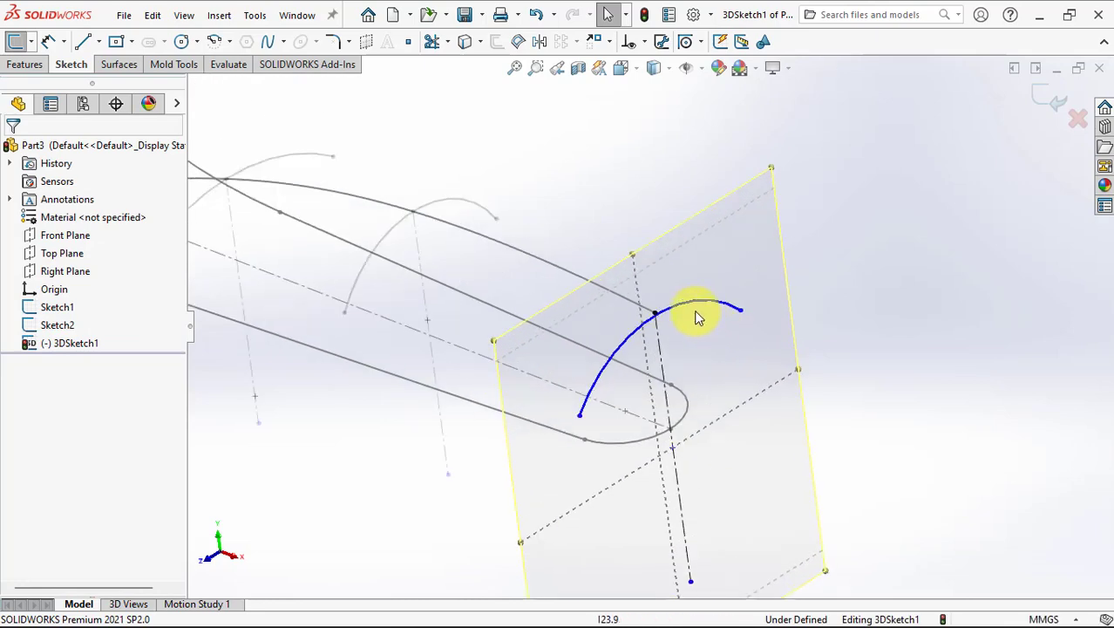
click(696, 305)
ctrl+click(655, 313)
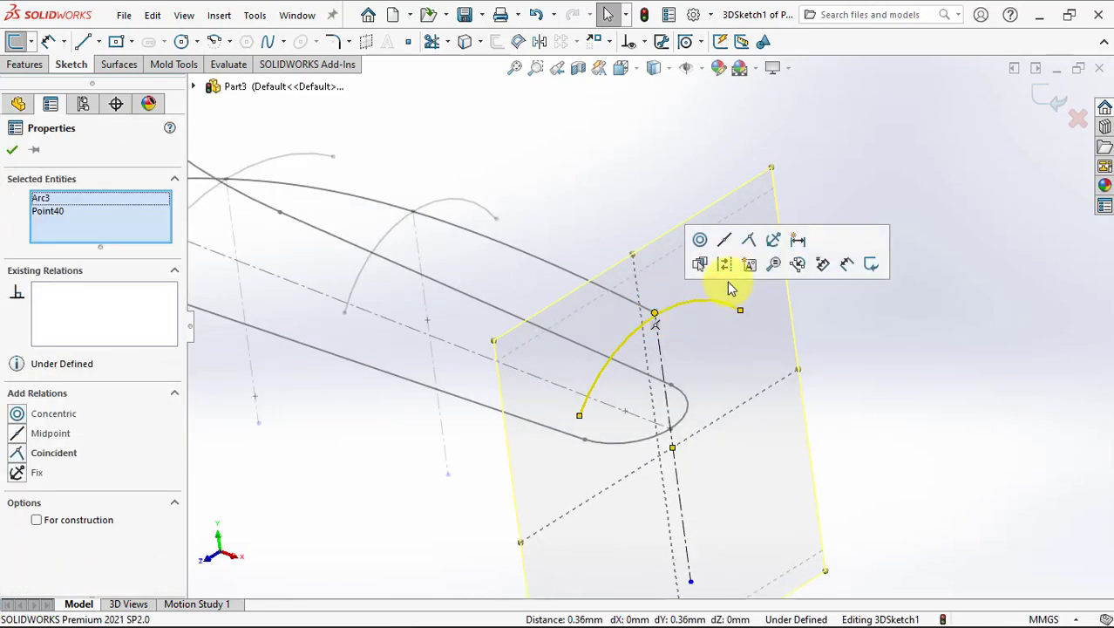
click(740, 244)
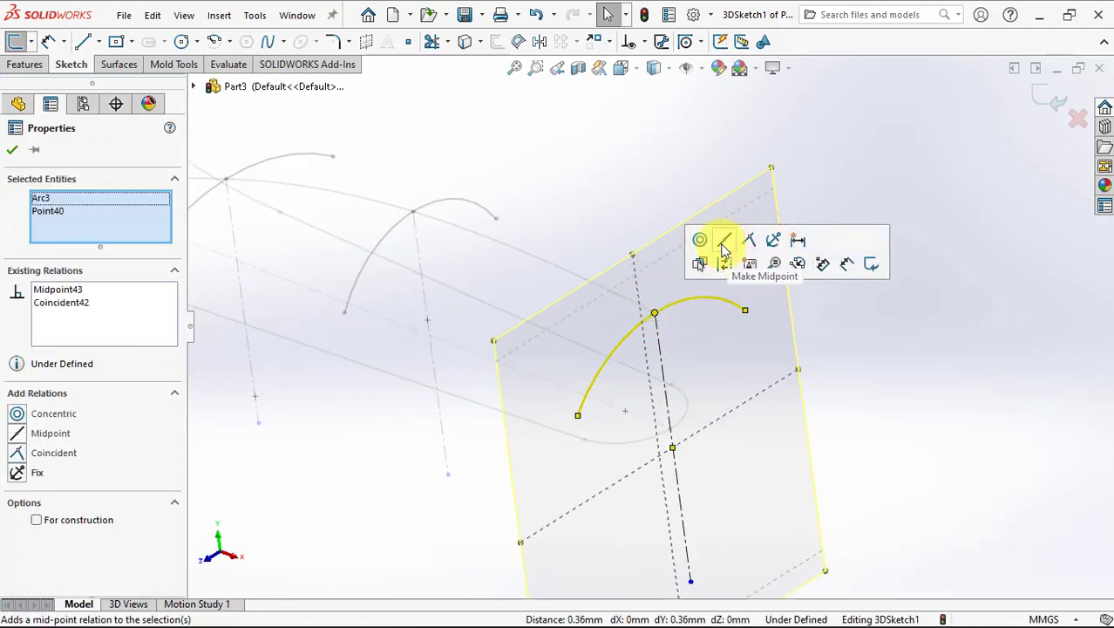
click(12, 149)
Dimension the tip arc to R12 with 20 mm between its endpoints.
click(48, 45)
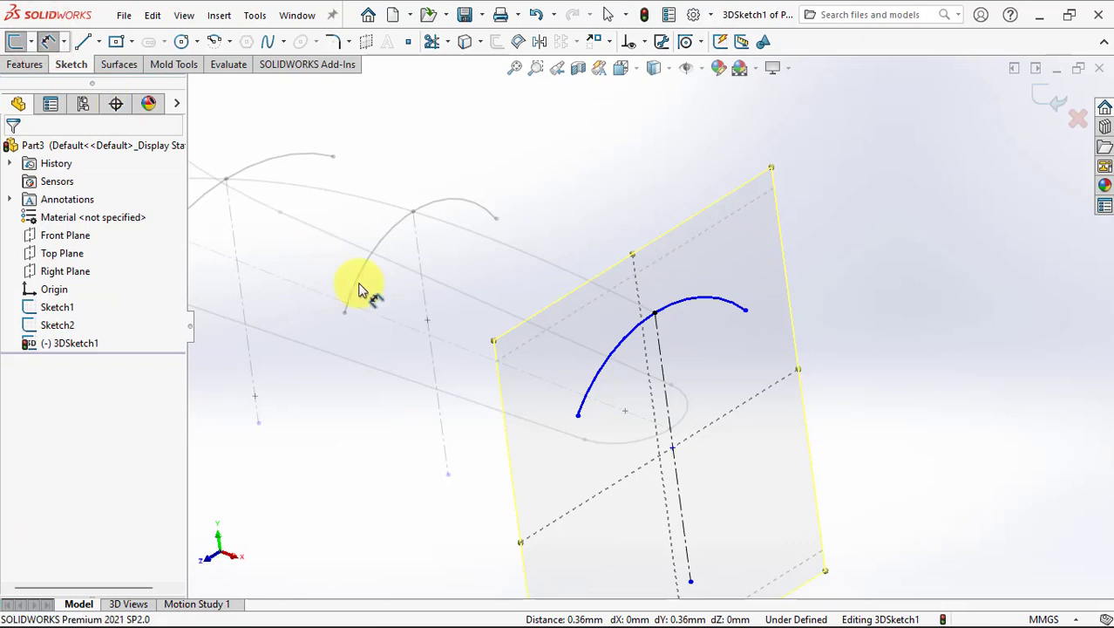
click(706, 311)
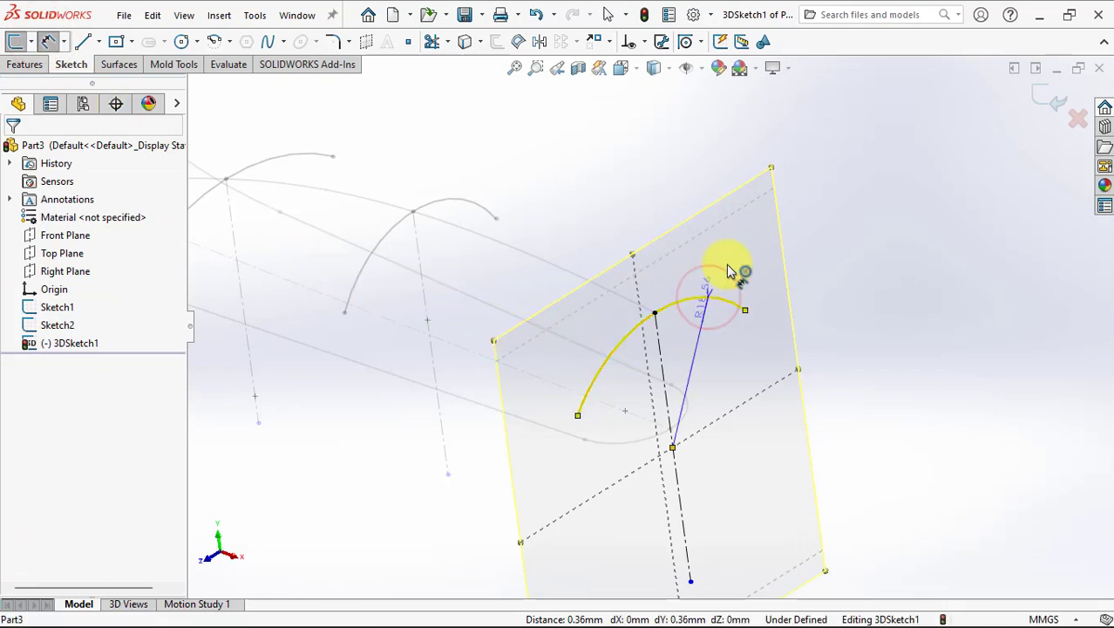
click(796, 189)
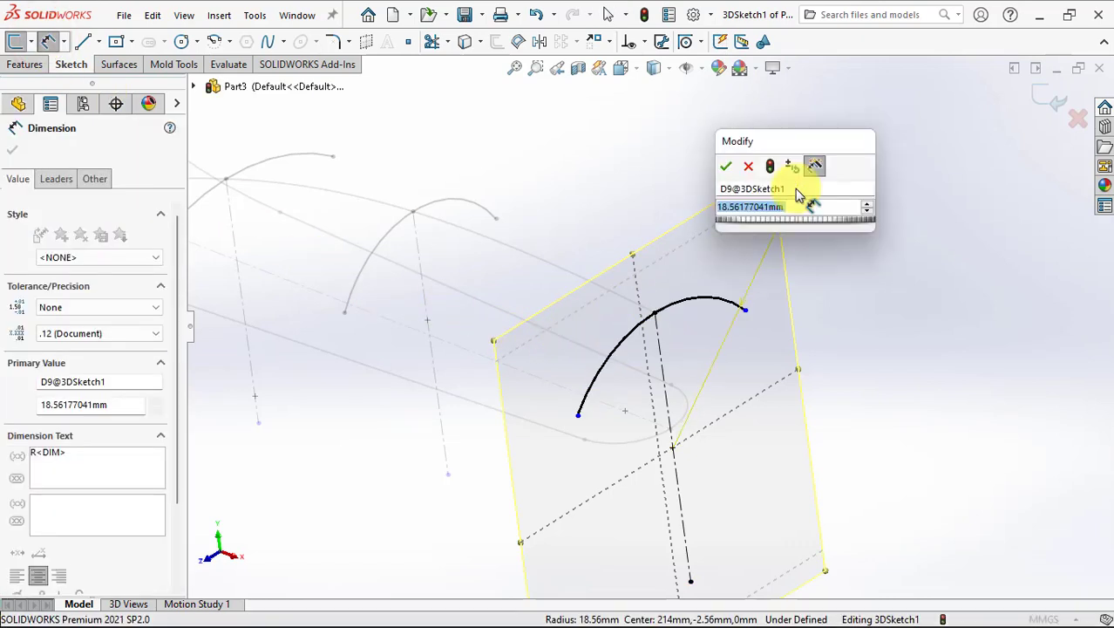
text(12)
click(727, 172)
click(847, 263)
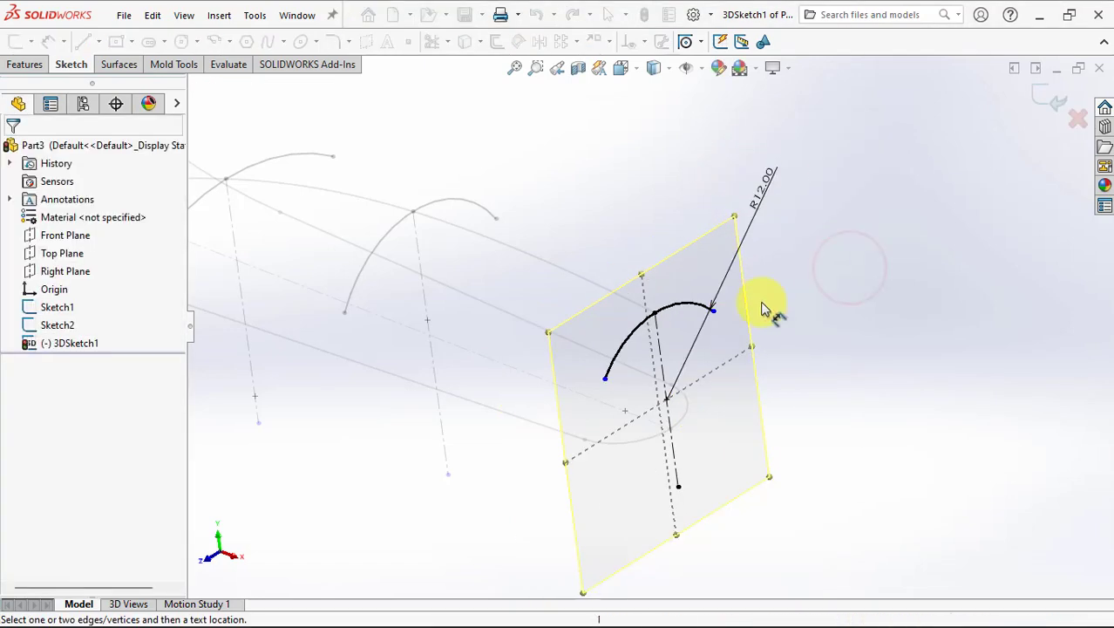
click(616, 375)
middle_drag(610, 385, 593, 398)
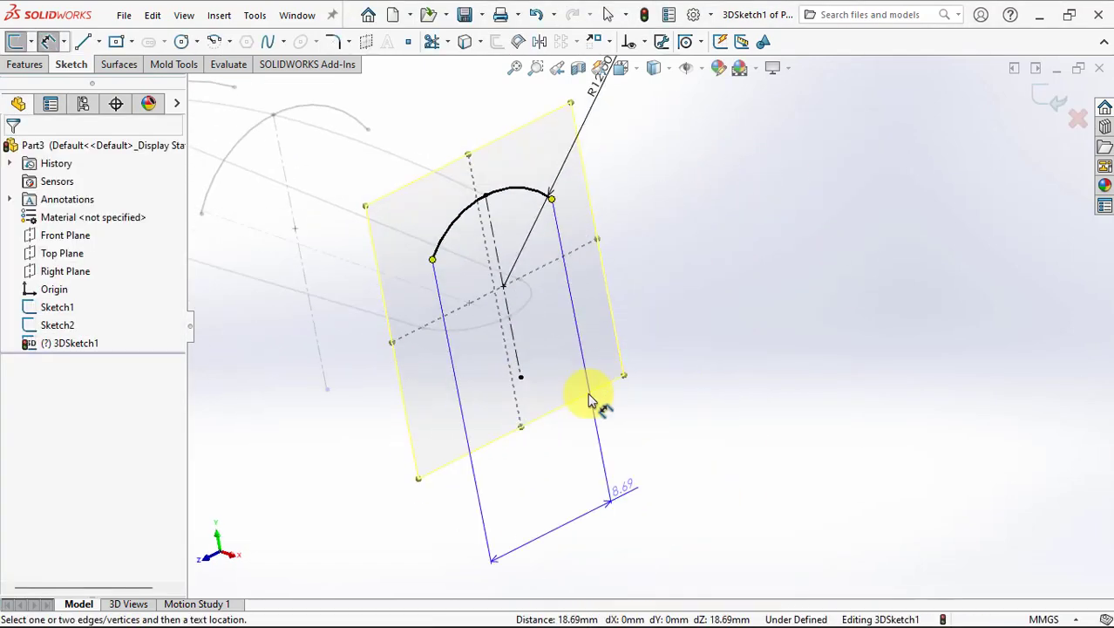
click(581, 428)
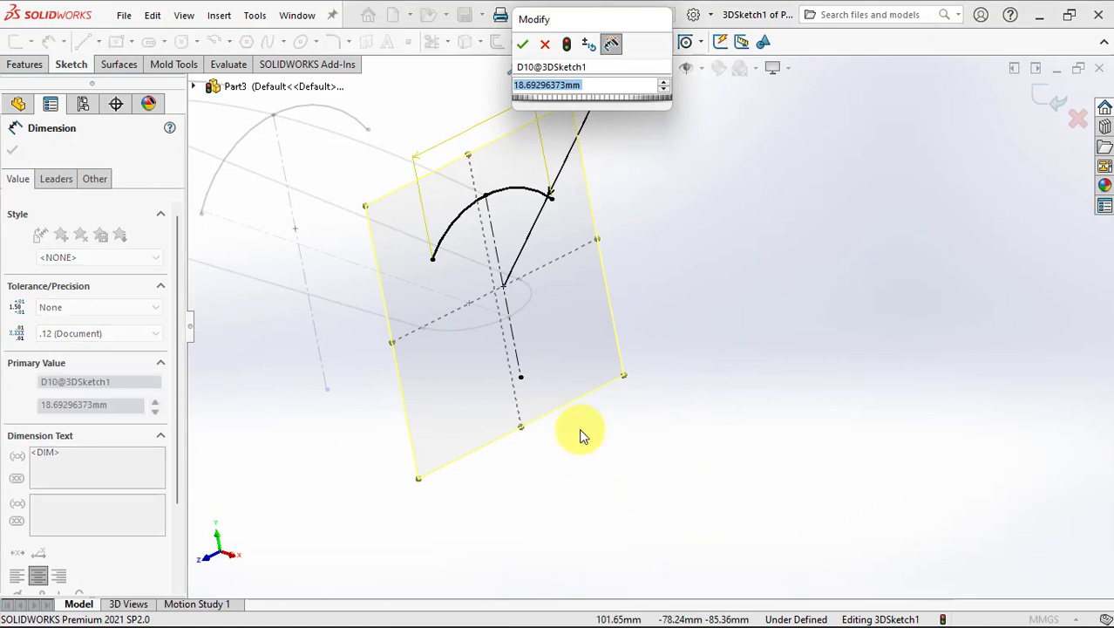
text(20)
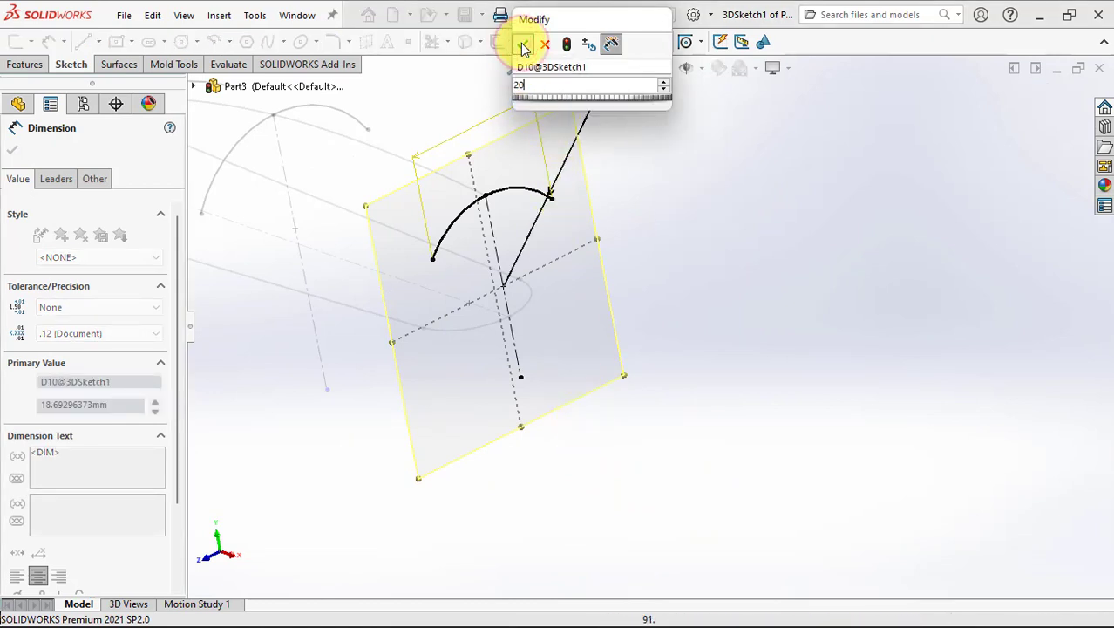
click(522, 44)
middle_drag(504, 134, 558, 165)
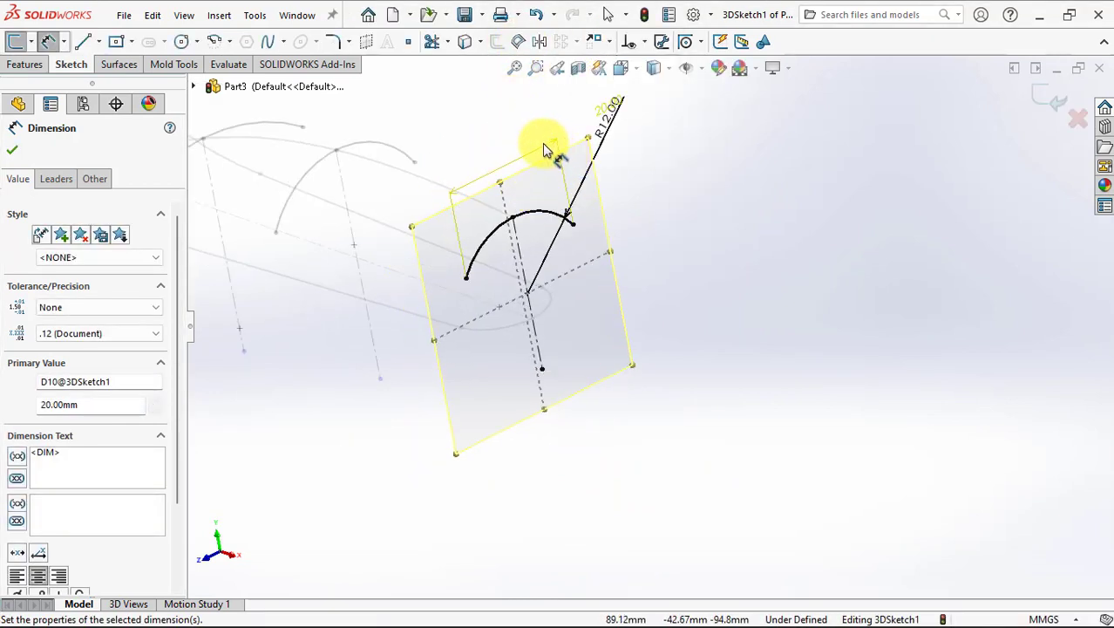
drag(545, 149, 577, 436)
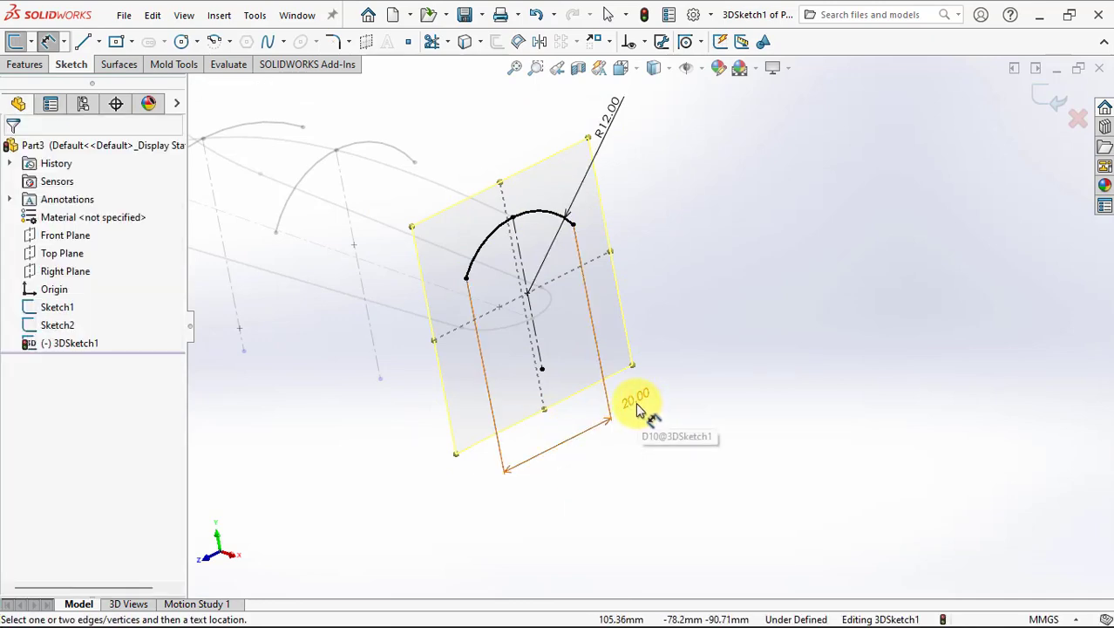
mouse_move(638, 410)
middle_down()
mouse_move(838, 332)
mouse_move(890, 348)
mouse_move(873, 294)
mouse_move(858, 304)
mouse_move(971, 332)
middle_up()
Exit 3DSketch1 and centre the spoon wireframe of outline, S-curve and arcs in view.
mouse_move(802, 255)
middle_down()
mouse_move(678, 236)
mouse_move(757, 246)
mouse_move(740, 256)
middle_up()
click(1042, 101)
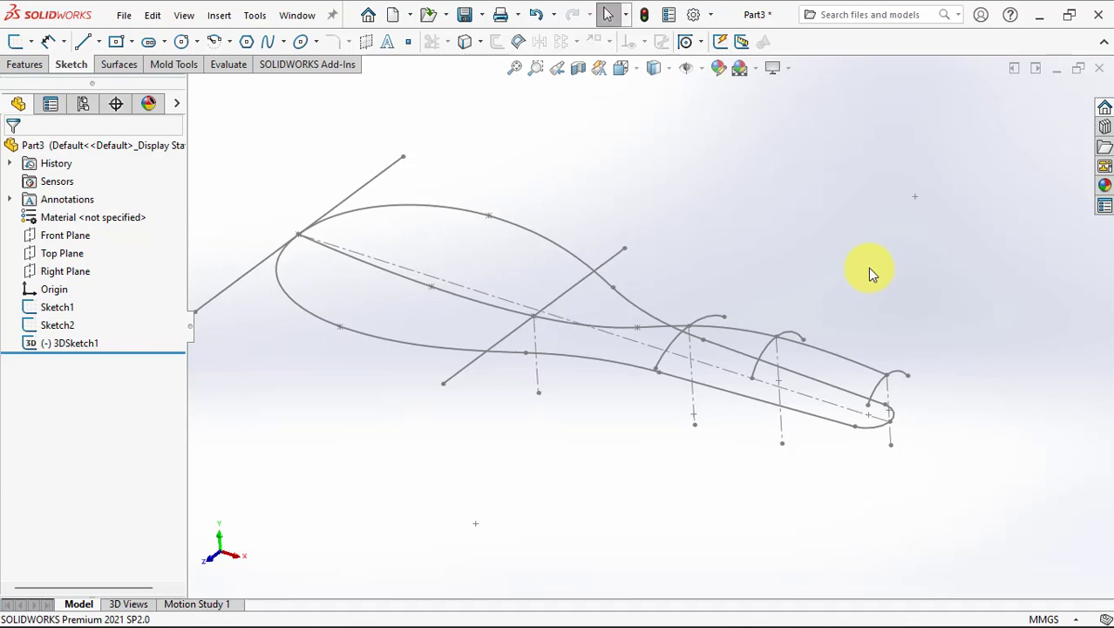
ctrl+middle_drag(592, 486, 658, 497)
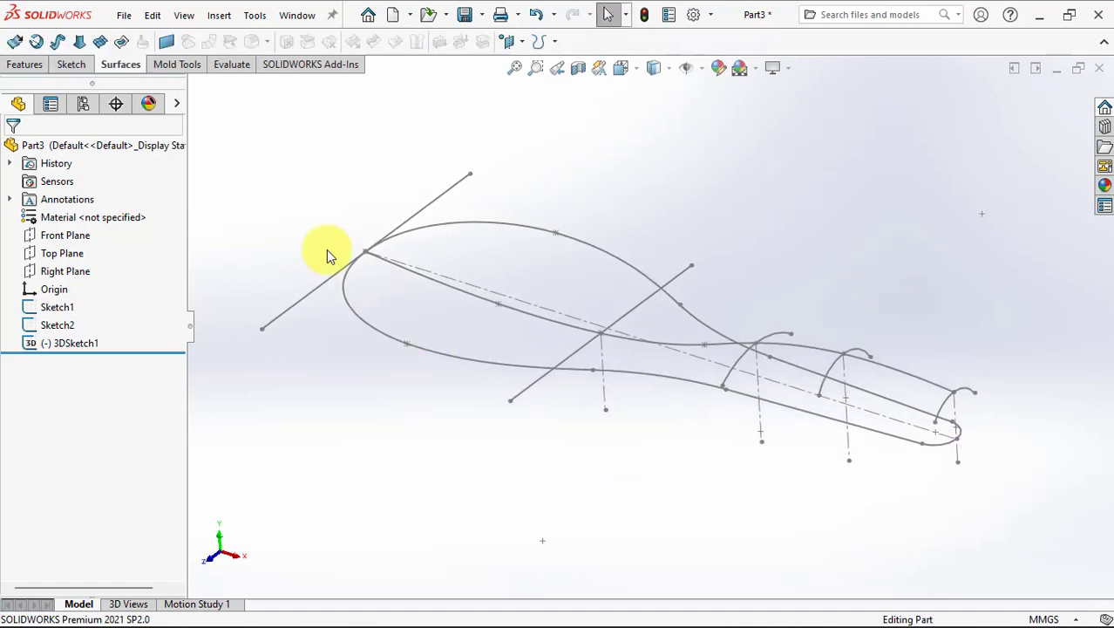
Start a lofted surface using the two lines and three arcs as profiles.
click(81, 44)
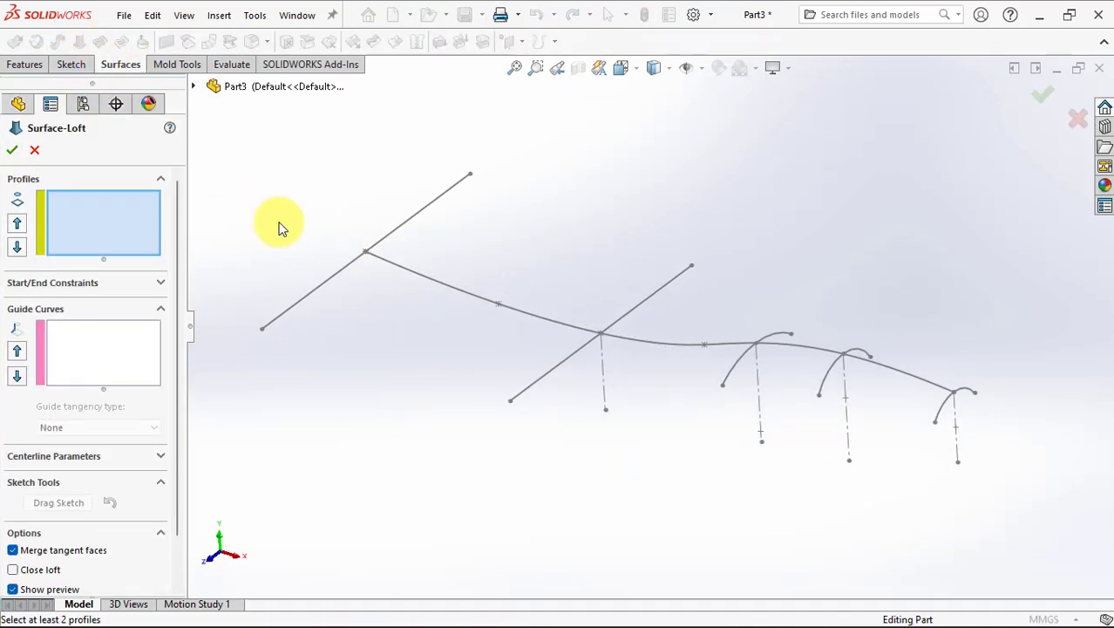
click(297, 305)
right_click(306, 312)
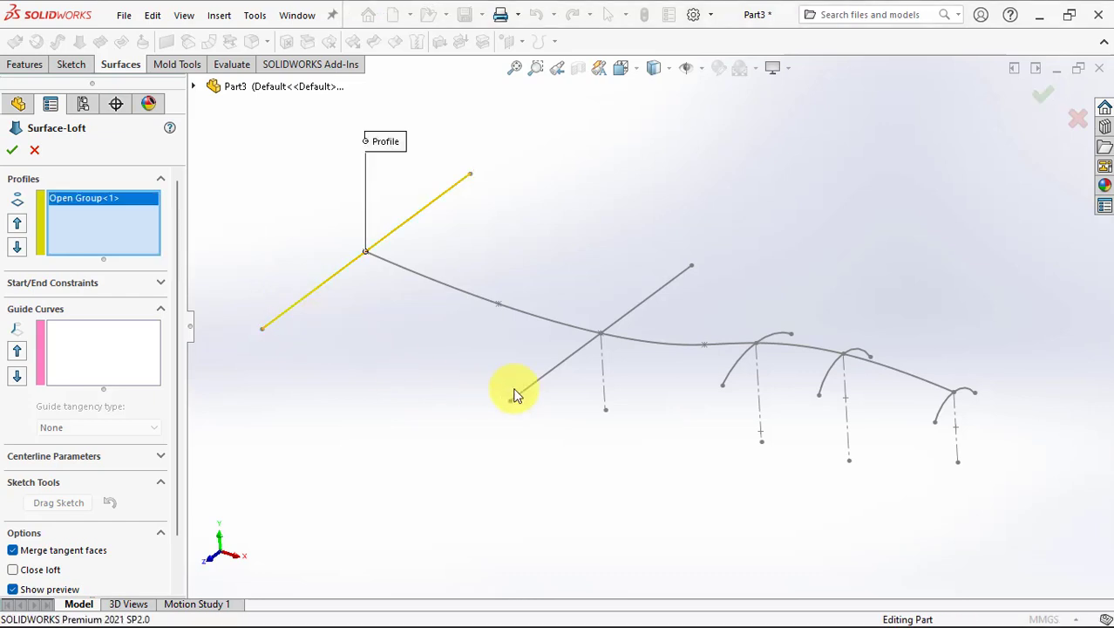
click(520, 400)
click(565, 445)
click(728, 381)
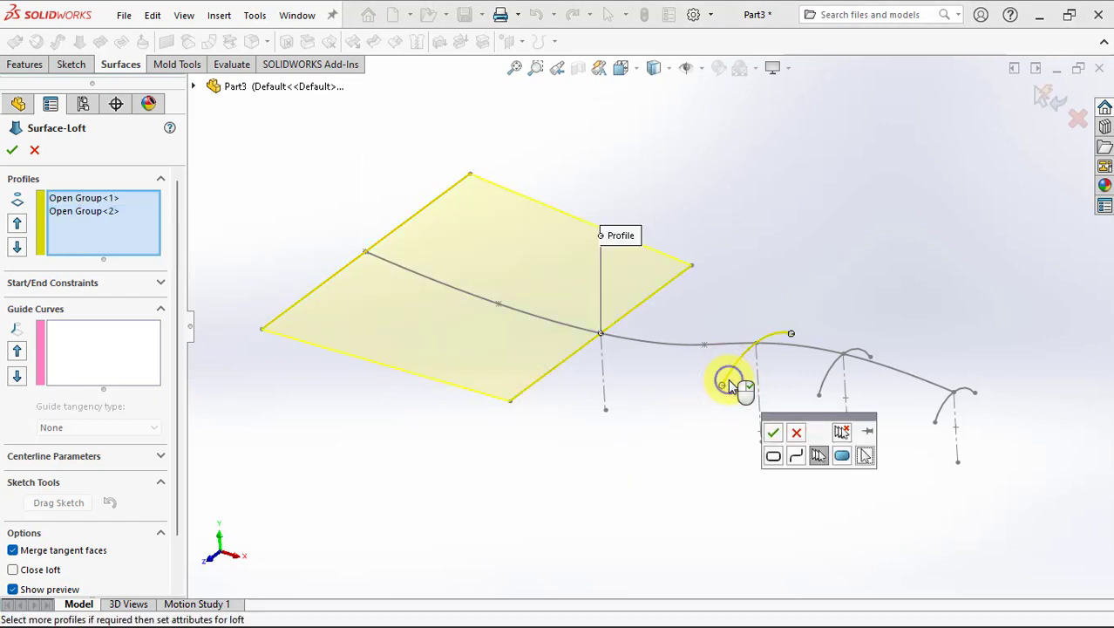
click(774, 427)
click(826, 395)
click(821, 439)
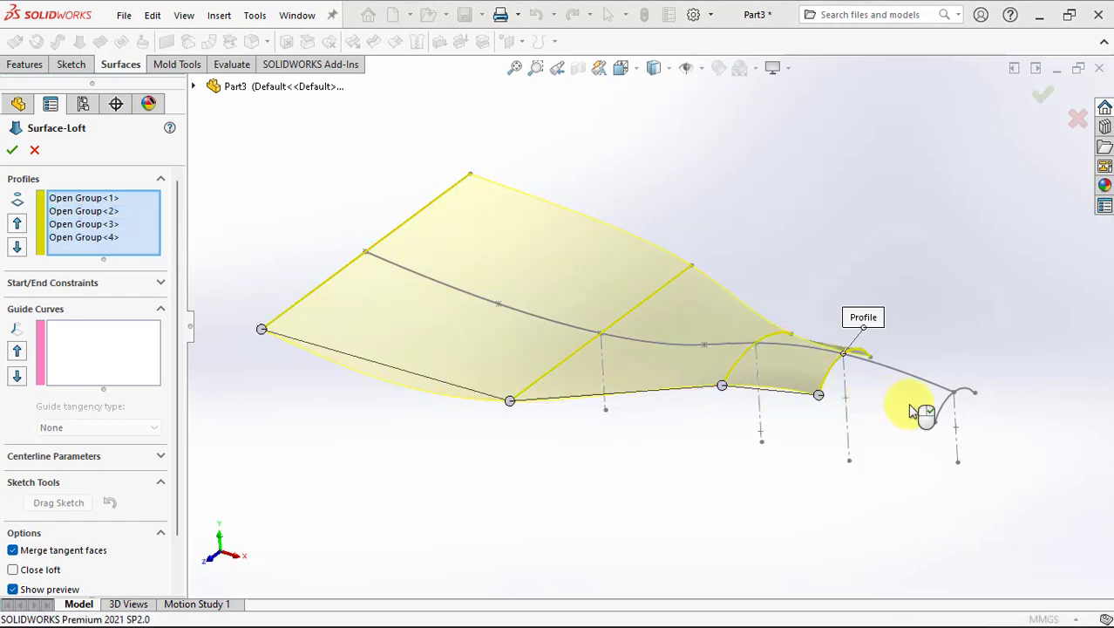
click(938, 418)
right_click(942, 421)
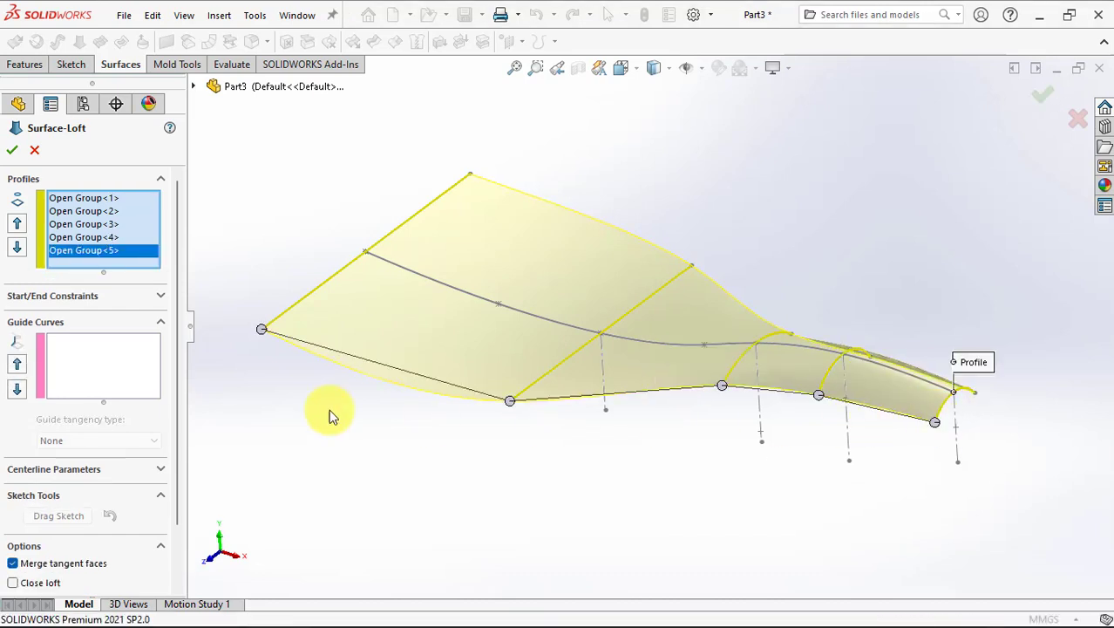
Add Sketch2 as the loft's guide curve and accept Surface-Loft1.
click(80, 358)
click(390, 269)
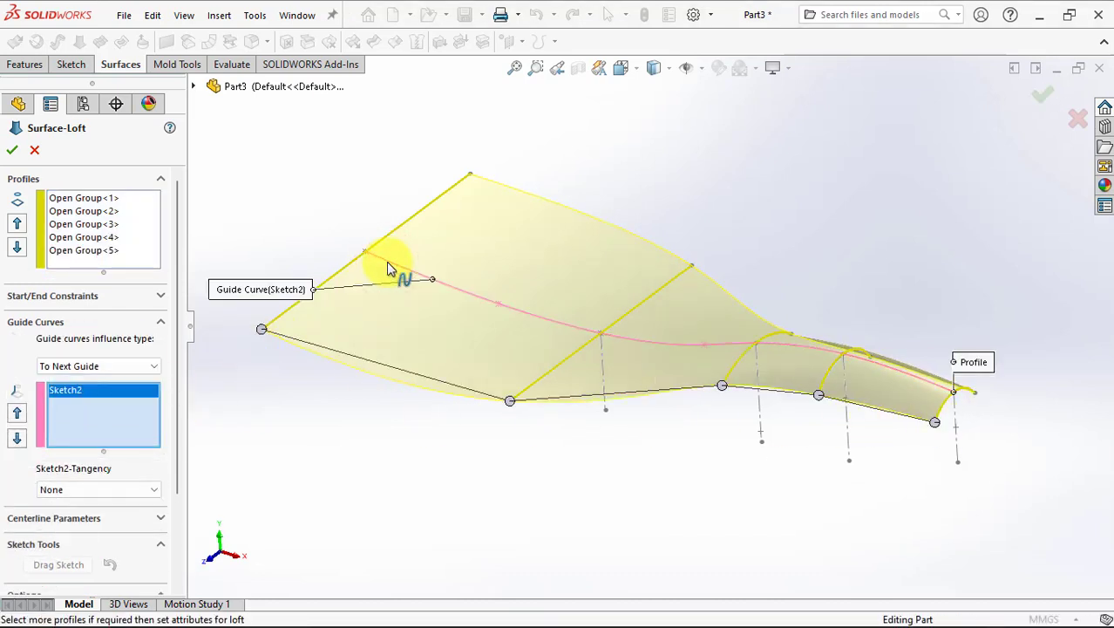
click(13, 152)
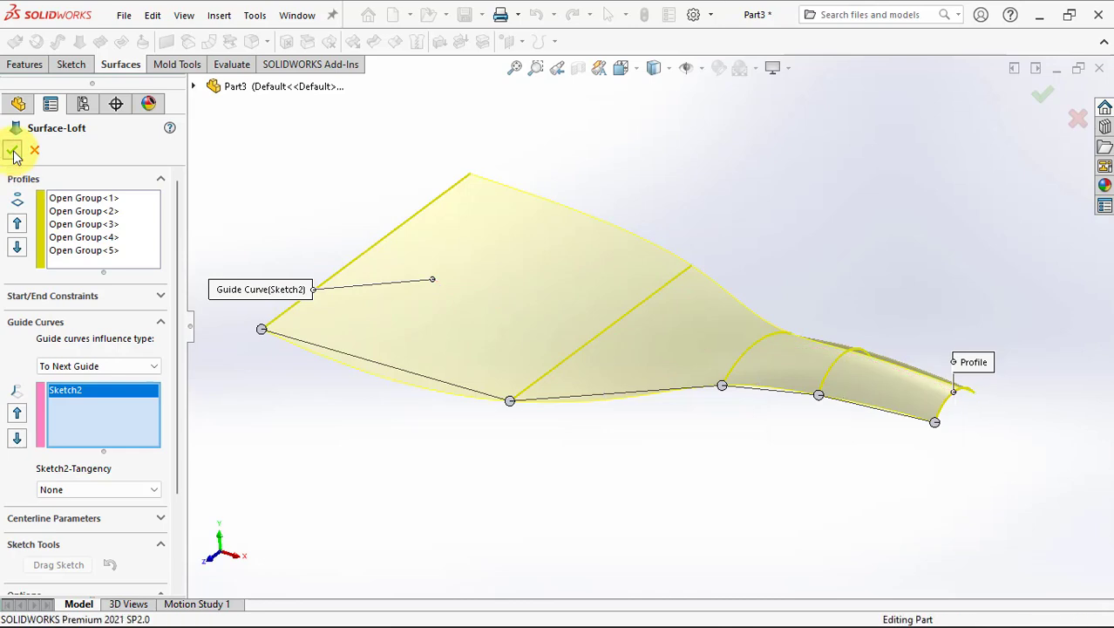
mouse_move(385, 455)
middle_down()
mouse_move(402, 454)
mouse_move(414, 521)
mouse_move(428, 456)
mouse_move(384, 447)
middle_up()
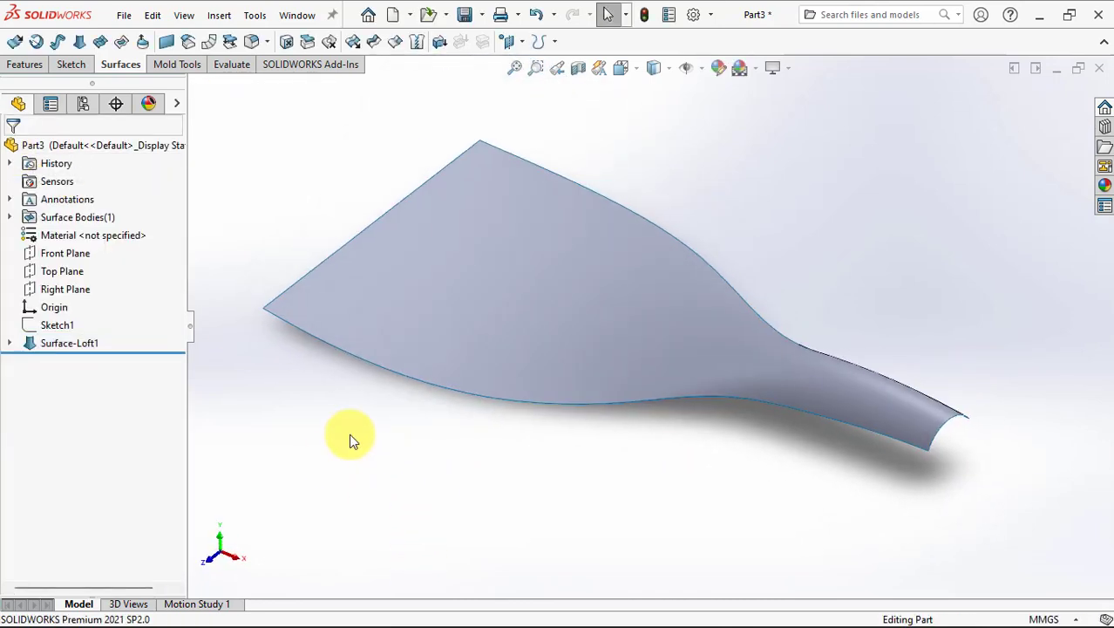
Thicken Surface-Loft1 to one side by 2.5 mm into a solid.
click(439, 41)
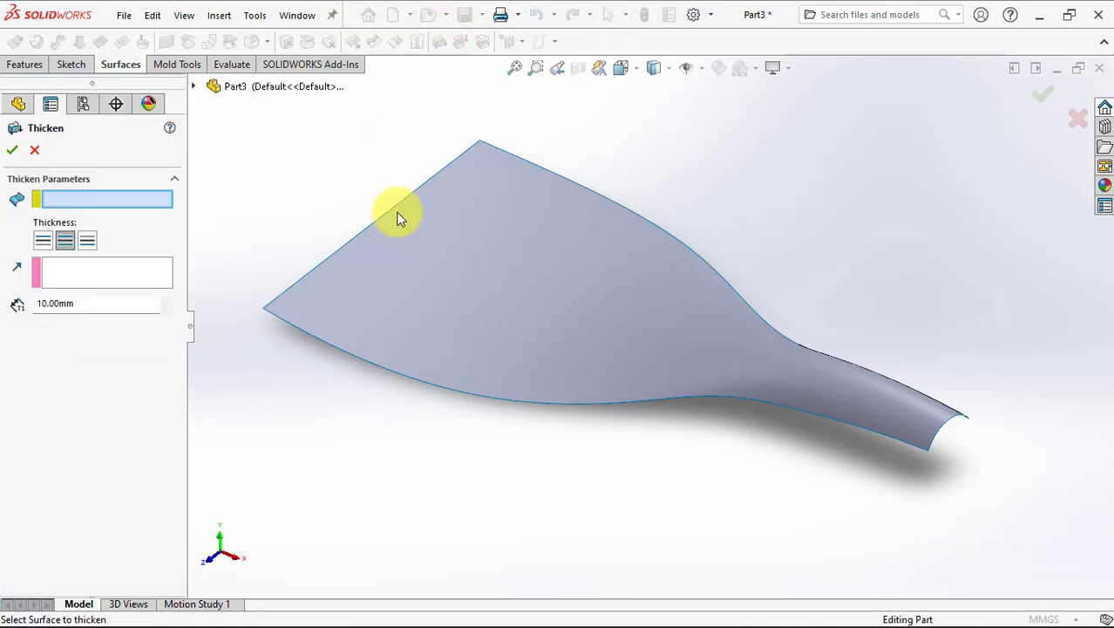
click(386, 288)
click(48, 245)
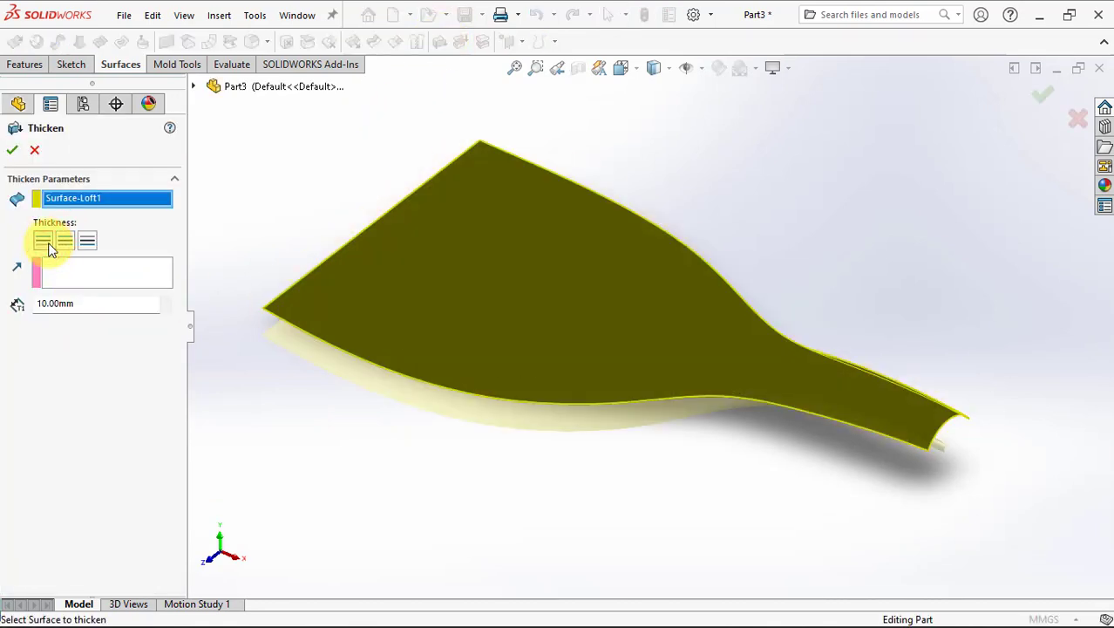
double_click(86, 303)
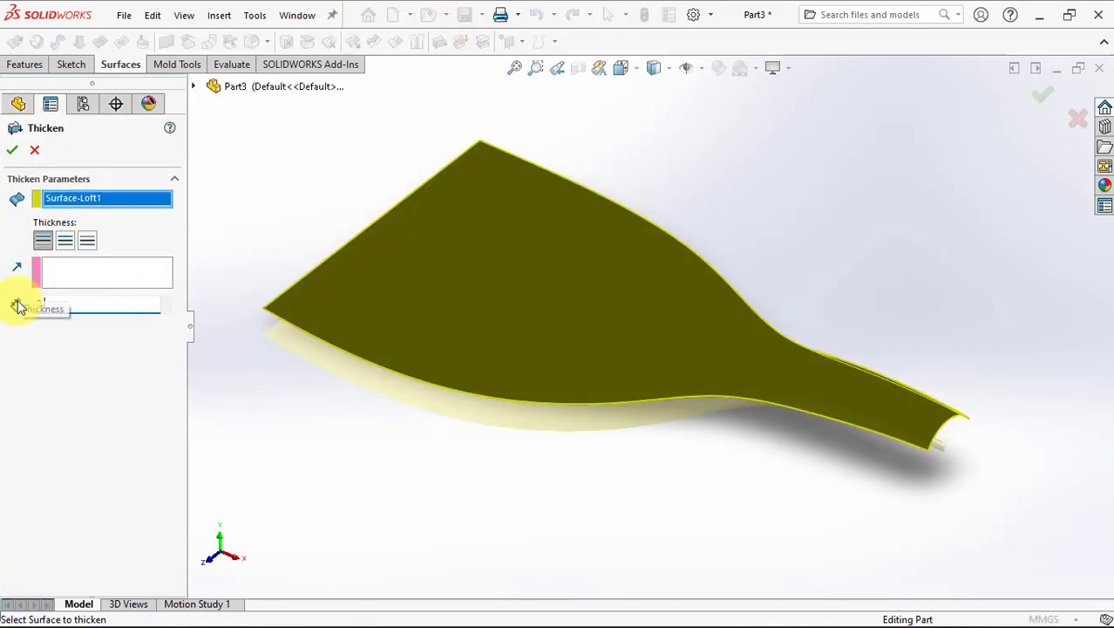
text(2.50mm)
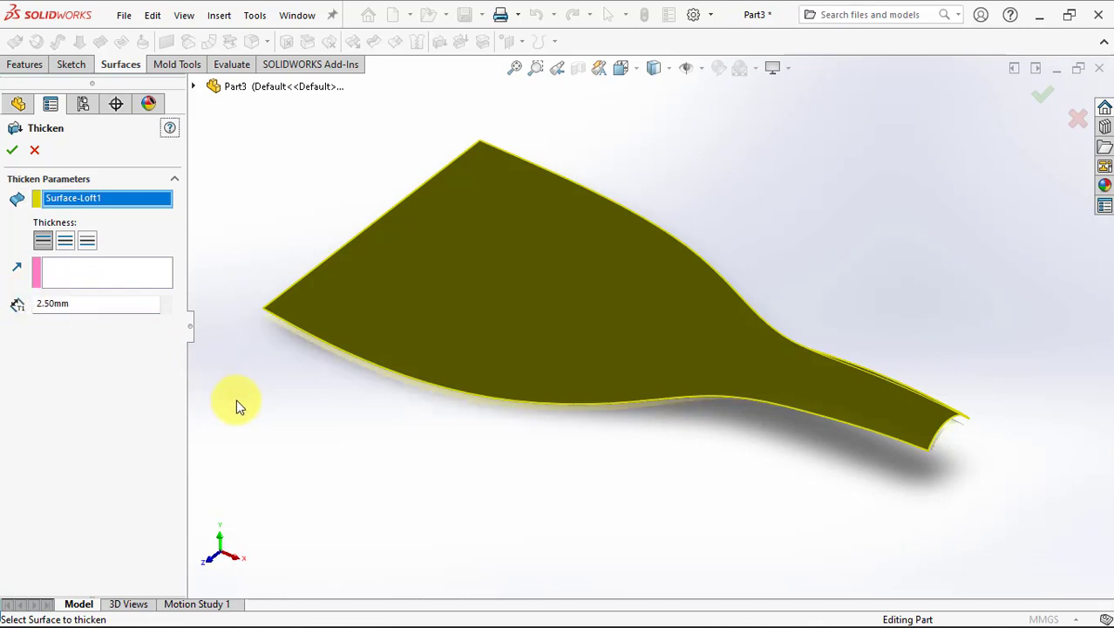
middle_drag(240, 405, 244, 353)
scroll(242, 351, down, 3)
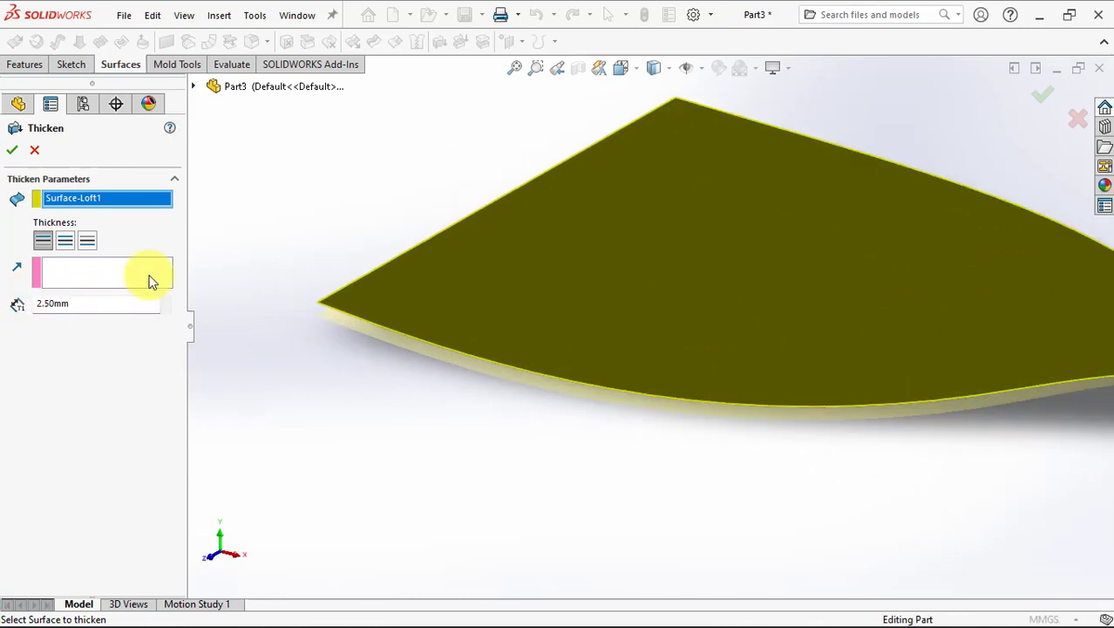
click(10, 150)
scroll(308, 376, up, 2)
scroll(393, 390, up, 2)
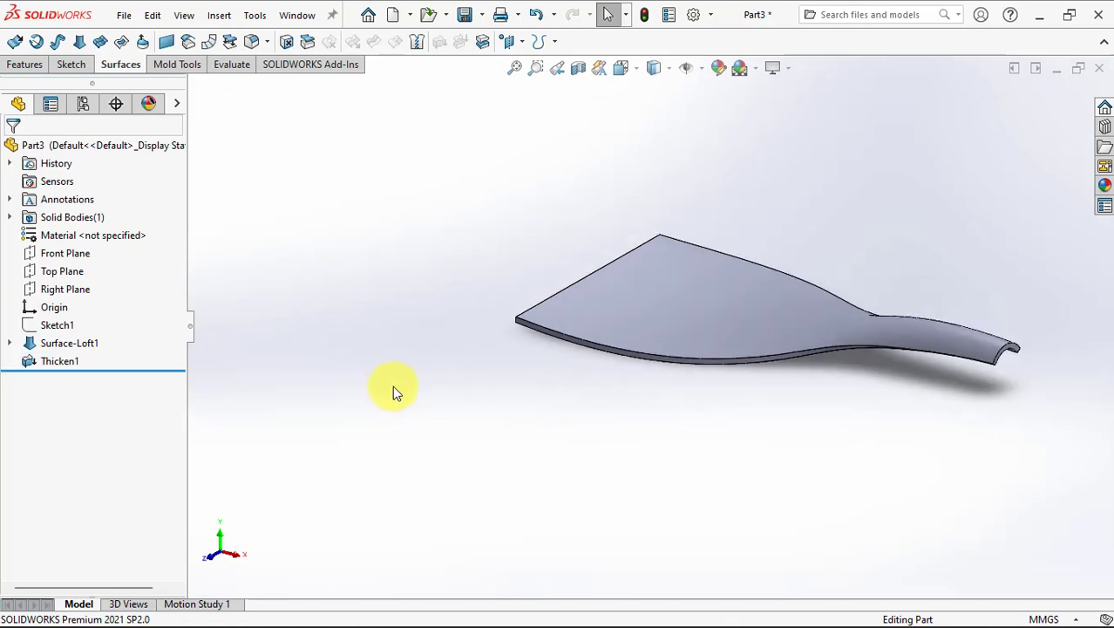
scroll(468, 403, down, 2)
scroll(468, 397, up, 2)
middle_drag(266, 411, 406, 455)
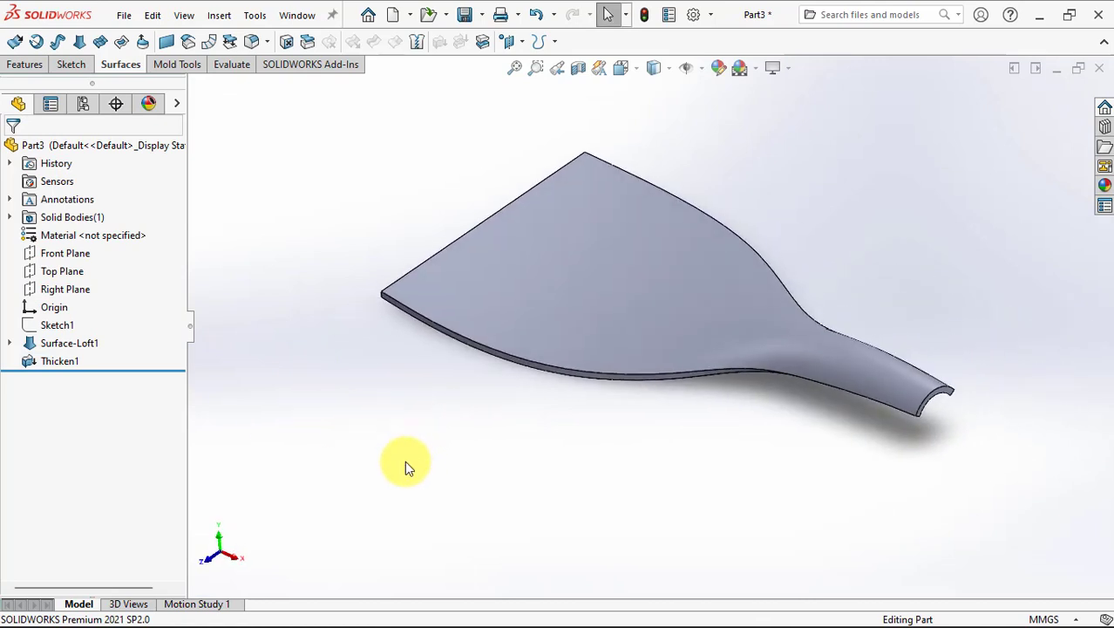
Offset the handle's end face by 2 mm with Move Face.
click(177, 64)
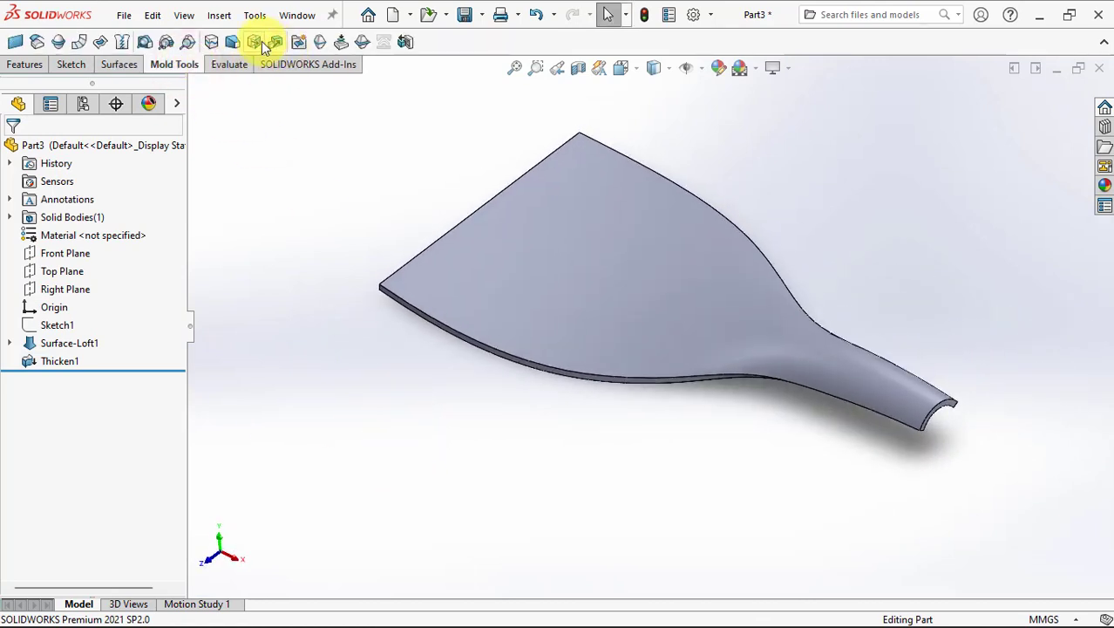
click(255, 42)
text(2)
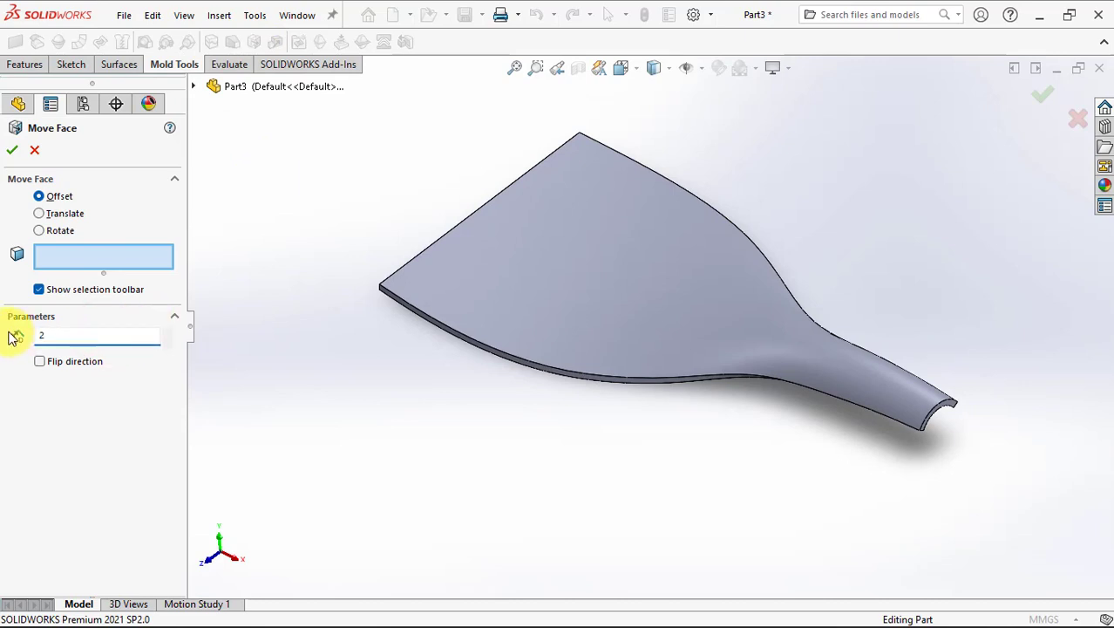
scroll(947, 399, down, 3)
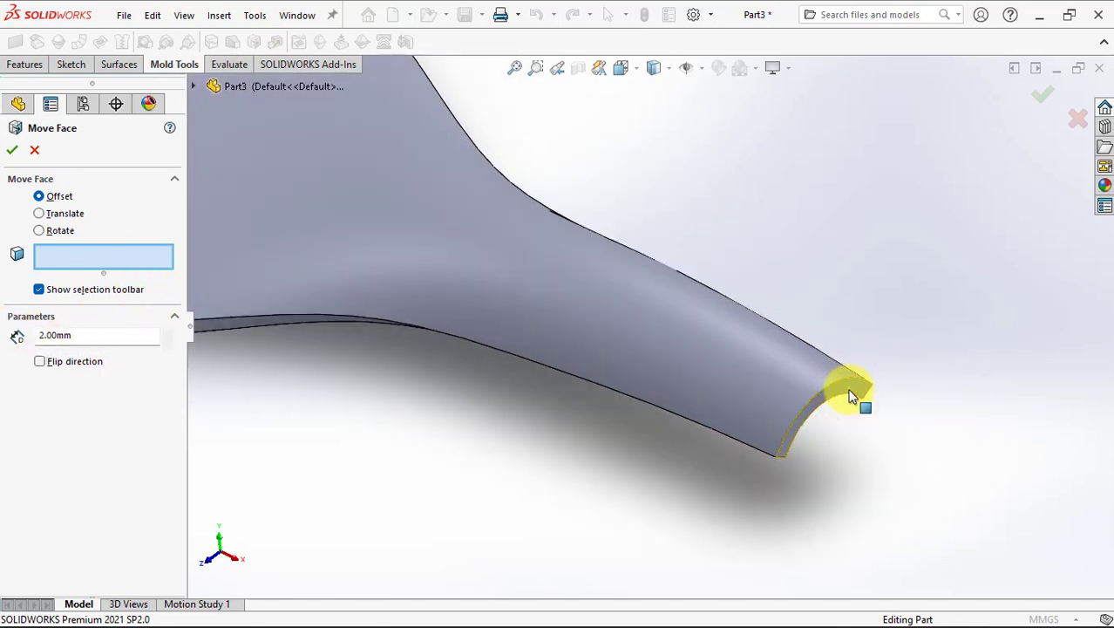
click(852, 397)
key(Return)
scroll(853, 393, up, 3)
mouse_move(853, 393)
middle_down()
mouse_move(737, 291)
mouse_move(750, 315)
middle_up()
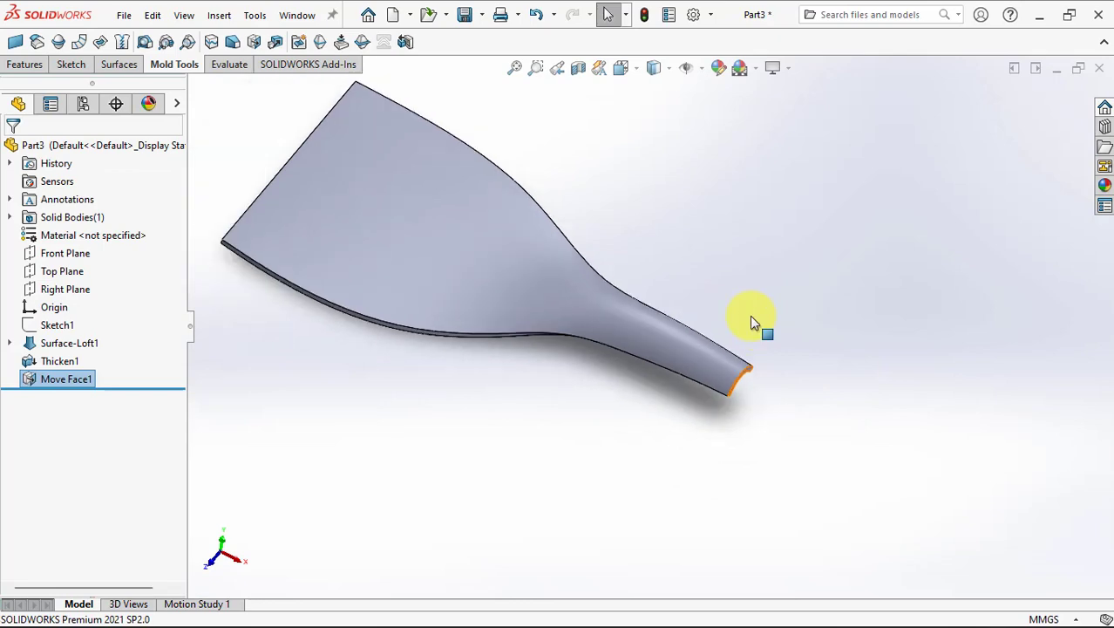
Split the thickened body with Sketch1, discarding the outer piece to leave the spoon shape.
click(58, 325)
click(126, 303)
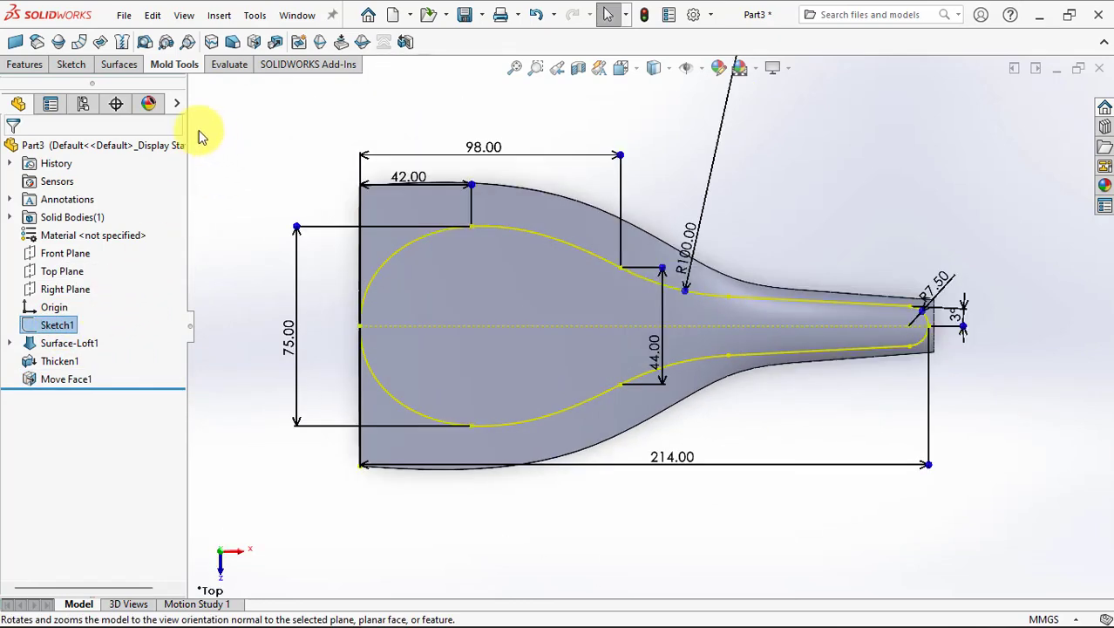
click(533, 42)
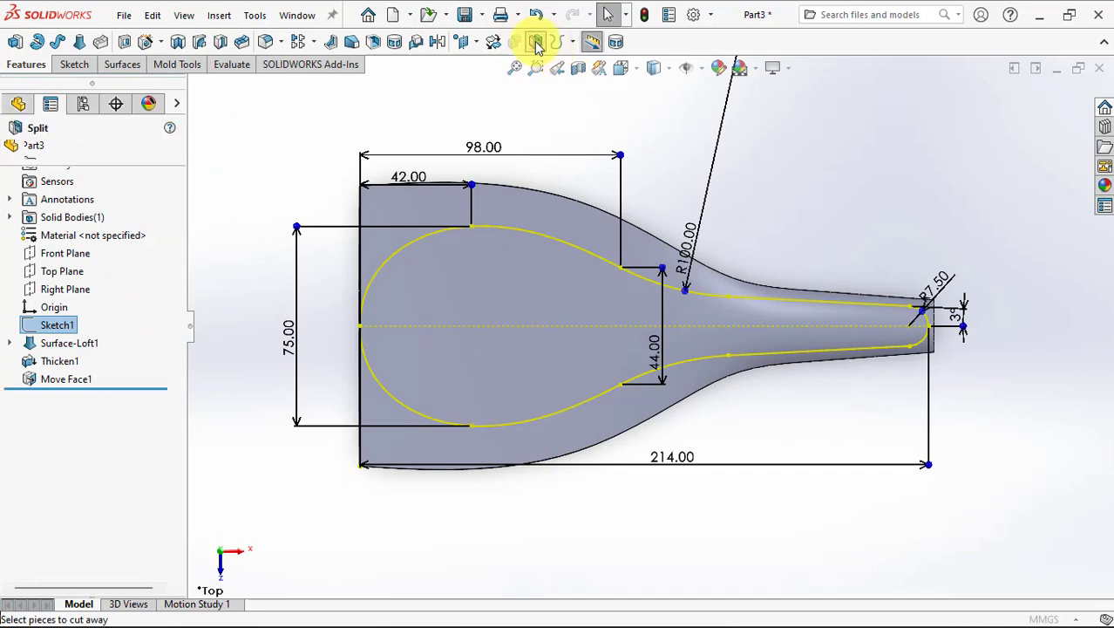
click(108, 307)
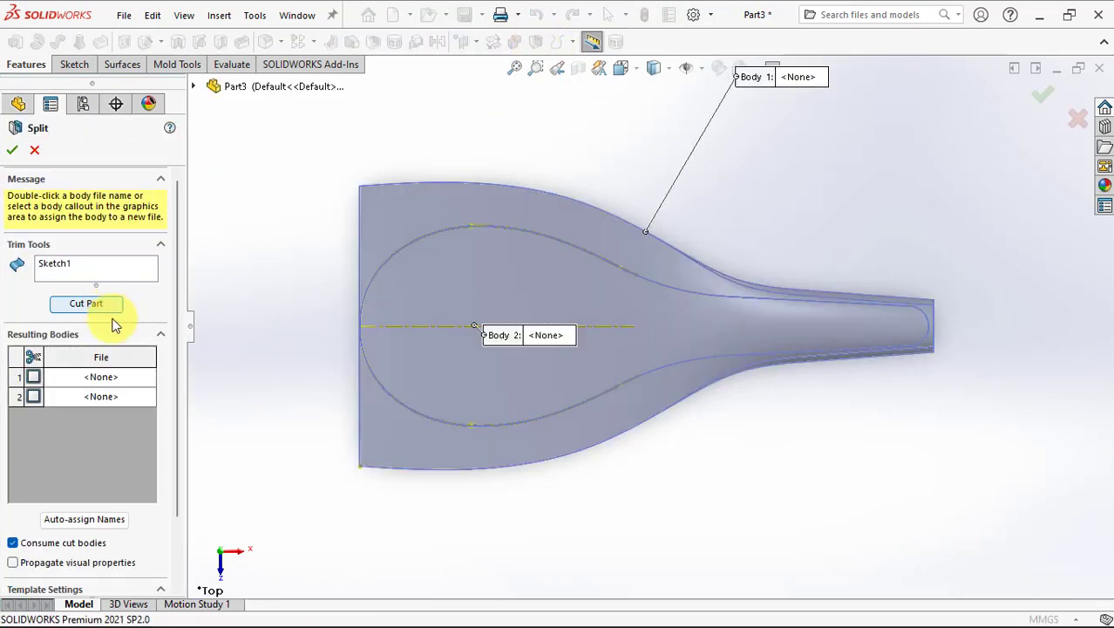
click(385, 218)
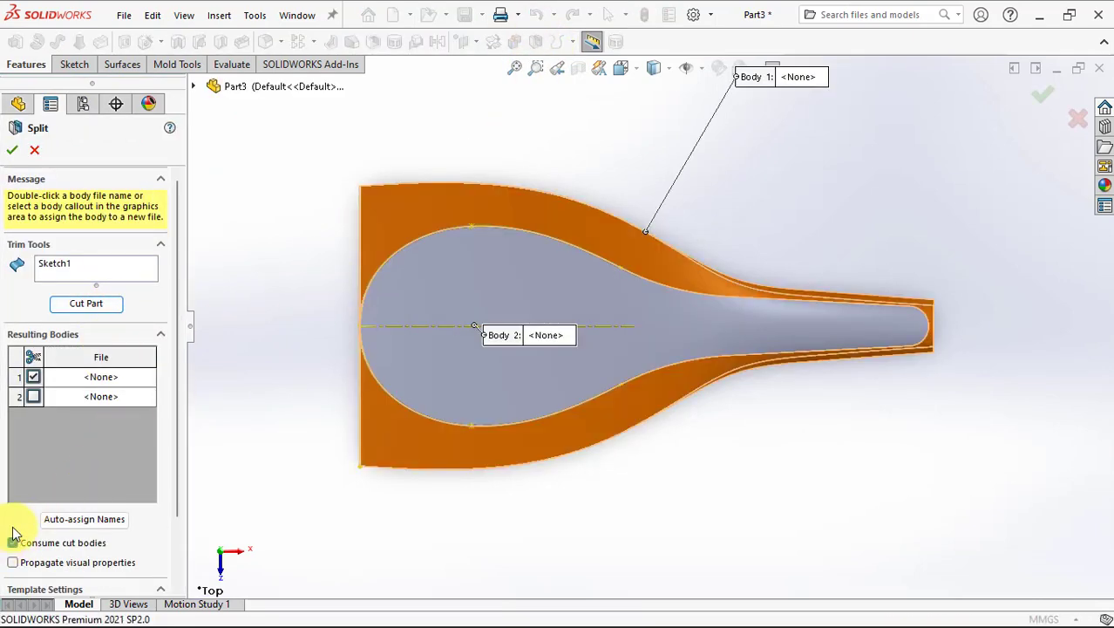
middle_drag(365, 460, 331, 316)
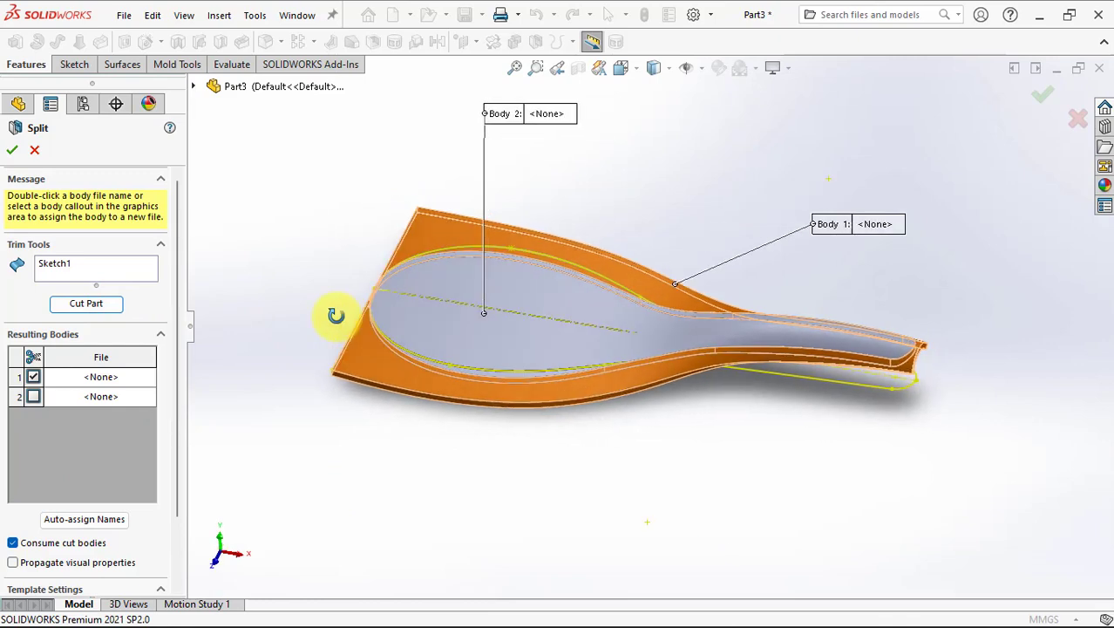
click(12, 152)
mouse_move(305, 244)
middle_down()
mouse_move(331, 366)
mouse_move(320, 370)
mouse_move(397, 374)
mouse_move(388, 266)
mouse_move(400, 336)
mouse_move(317, 378)
mouse_move(373, 371)
mouse_move(411, 518)
mouse_move(408, 473)
middle_up()
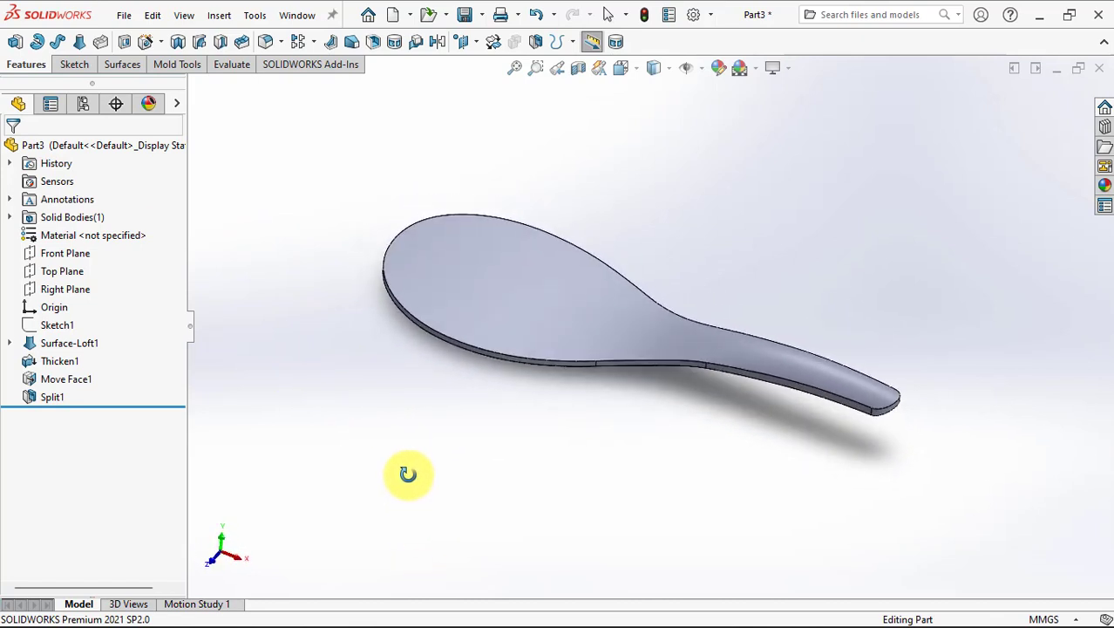
scroll(431, 451, down, 3)
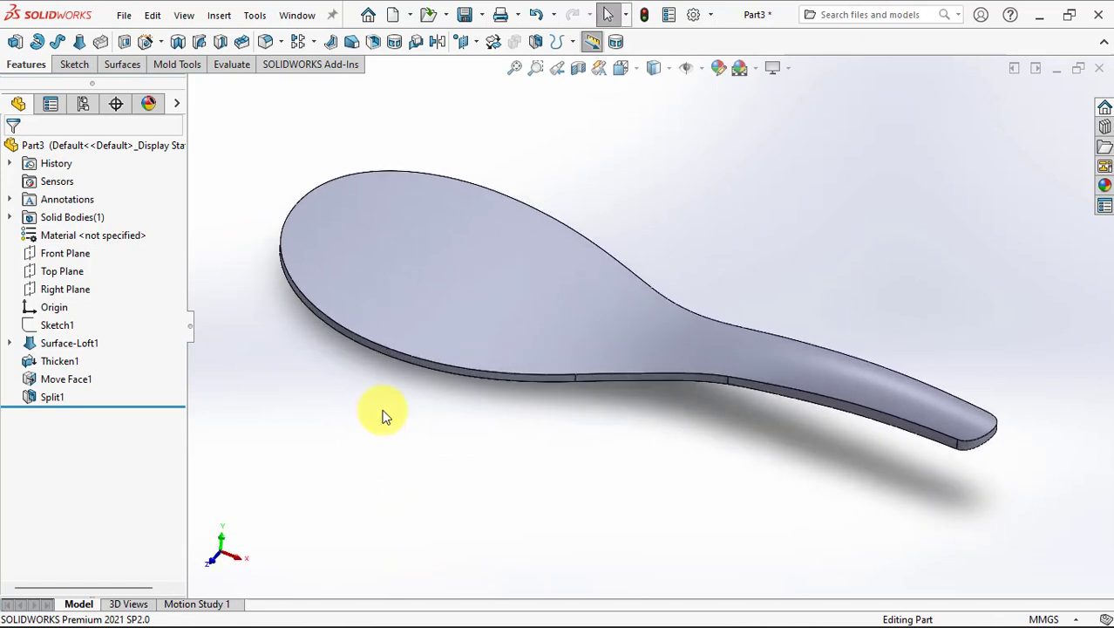
Start a tangent-to-surface ruled surface on the bowl's side edges, flipped to run downward.
click(120, 63)
click(200, 41)
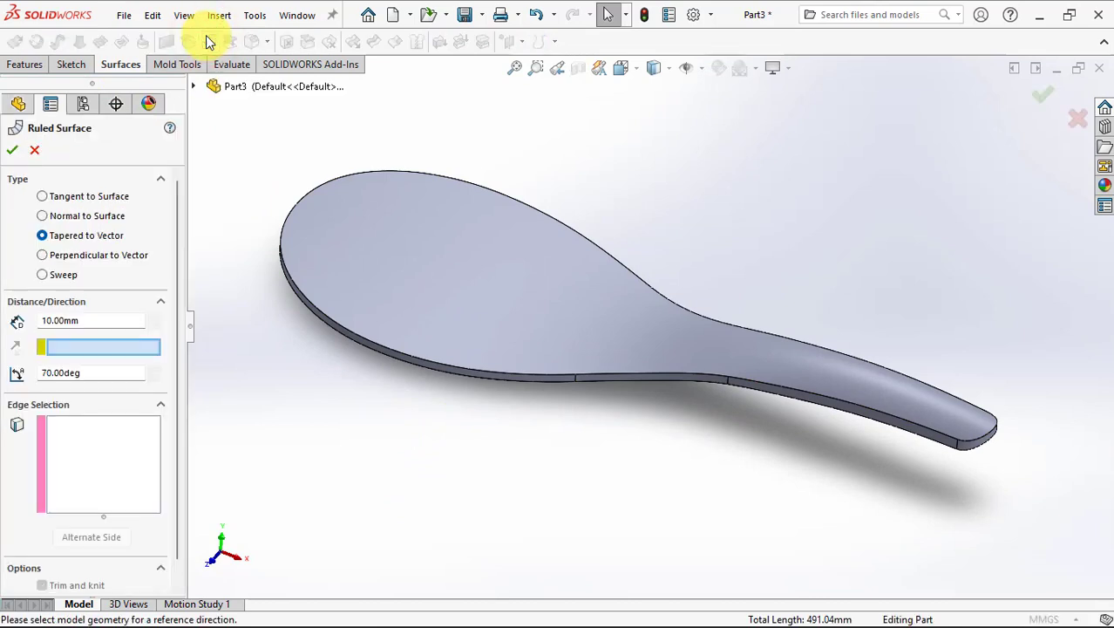
click(71, 200)
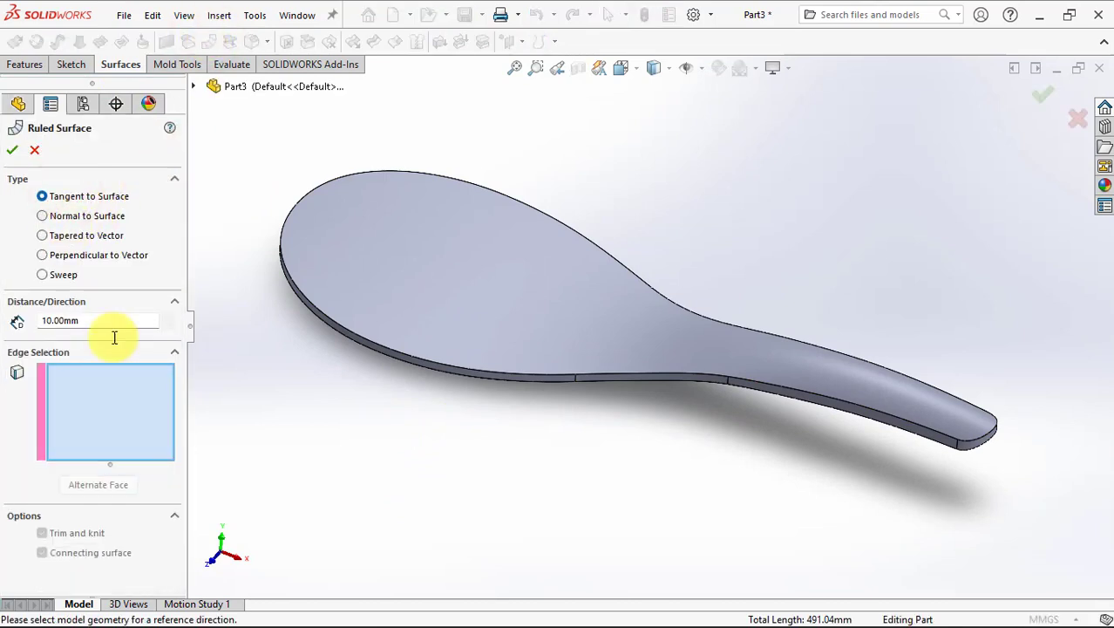
click(402, 362)
click(98, 485)
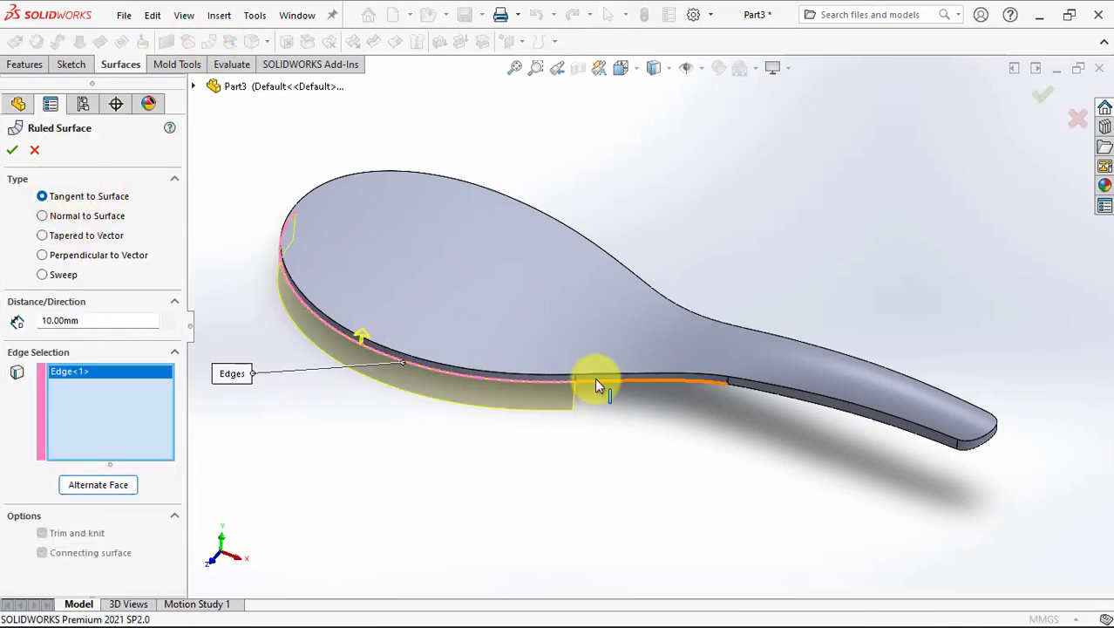
click(597, 384)
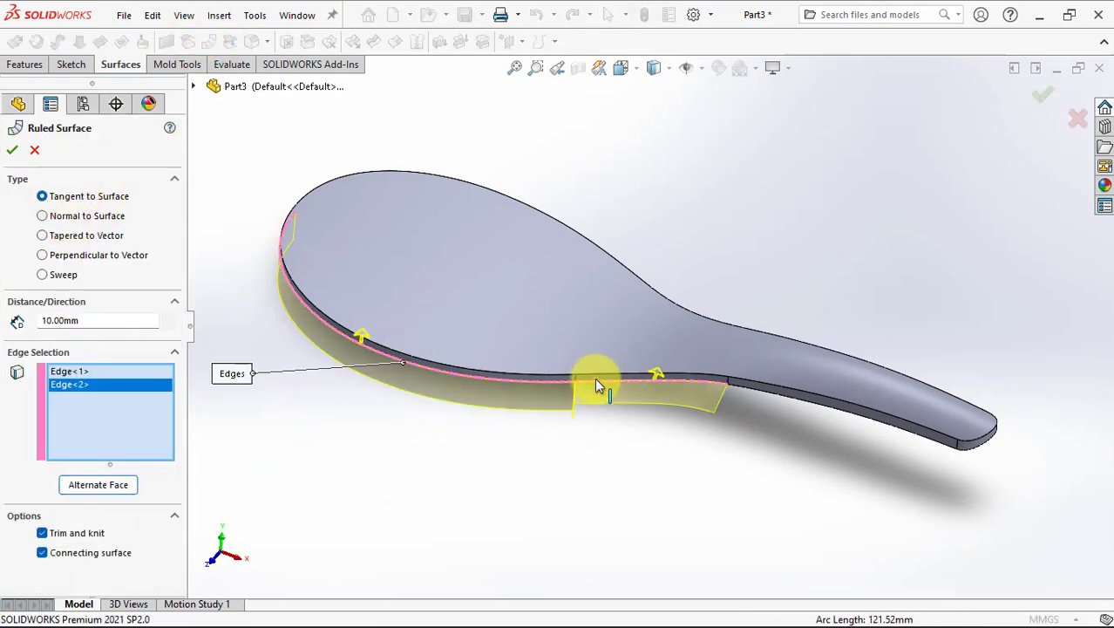
click(758, 389)
Add the handle tip and remaining outline edges, flipping each to match, and accept the walls.
mouse_move(797, 476)
middle_down()
mouse_move(778, 451)
mouse_move(672, 488)
mouse_move(599, 553)
mouse_move(593, 520)
middle_up()
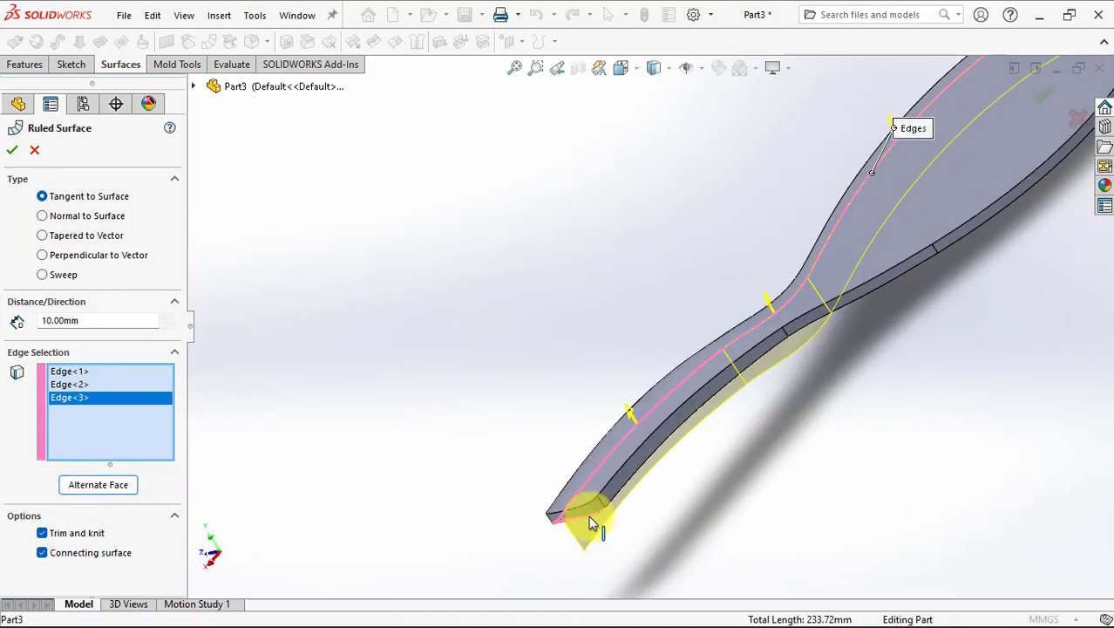
click(591, 523)
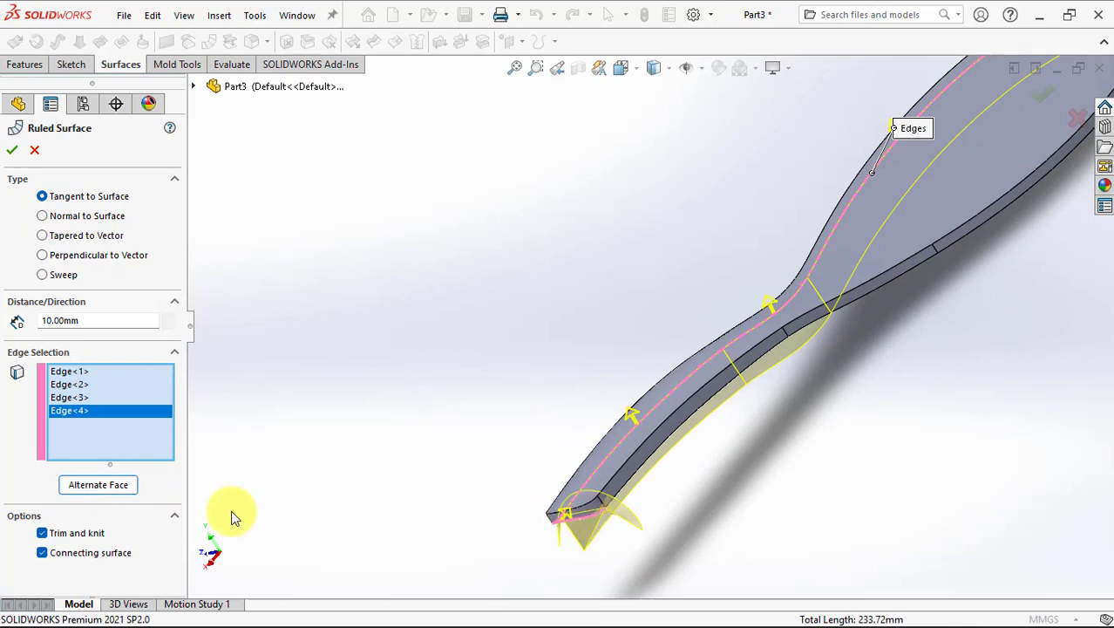
click(636, 479)
click(98, 485)
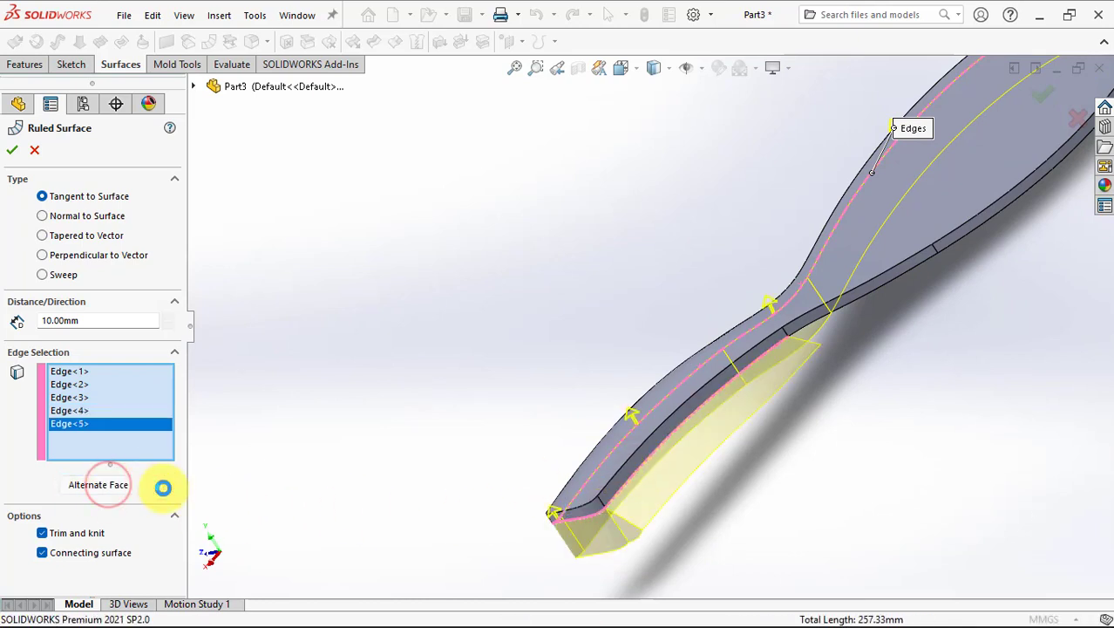
click(867, 301)
click(131, 487)
scroll(440, 368, up, 3)
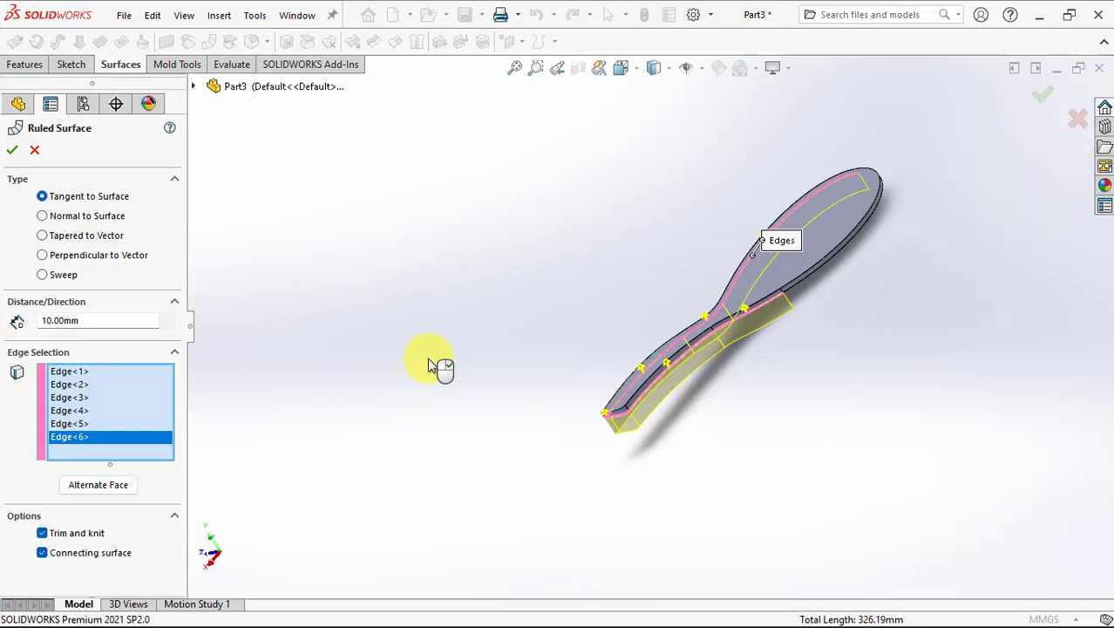
scroll(722, 391, down, 1)
scroll(767, 331, down, 2)
click(810, 243)
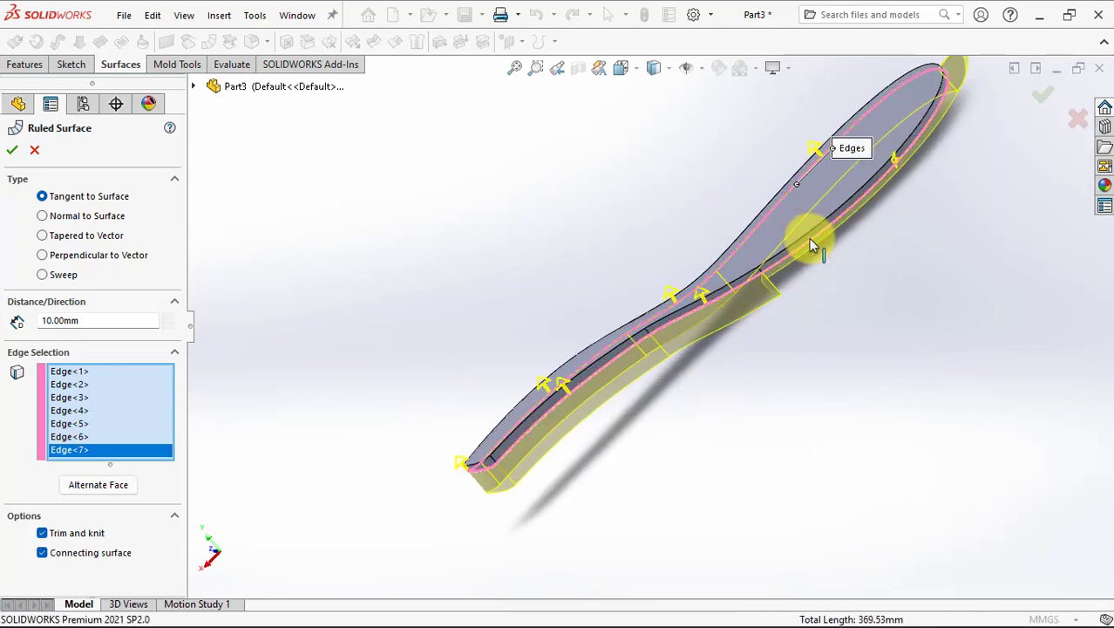
click(92, 484)
scroll(414, 399, up, 1)
mouse_move(415, 398)
middle_down()
mouse_move(490, 309)
mouse_move(576, 310)
mouse_move(676, 276)
mouse_move(671, 300)
middle_up()
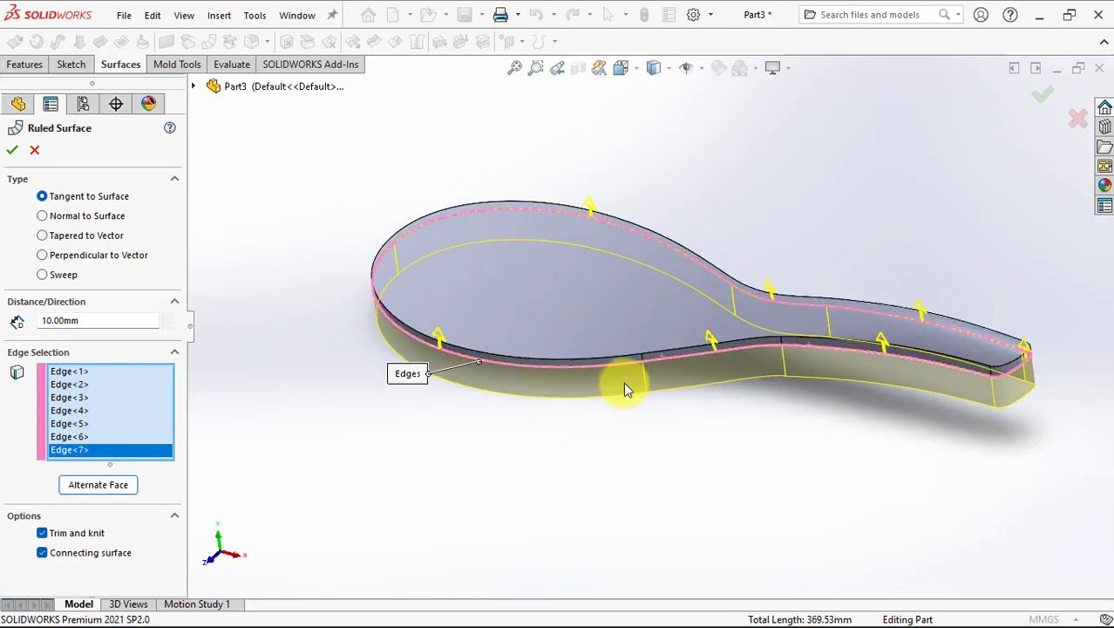
ctrl+middle_drag(630, 386, 510, 413)
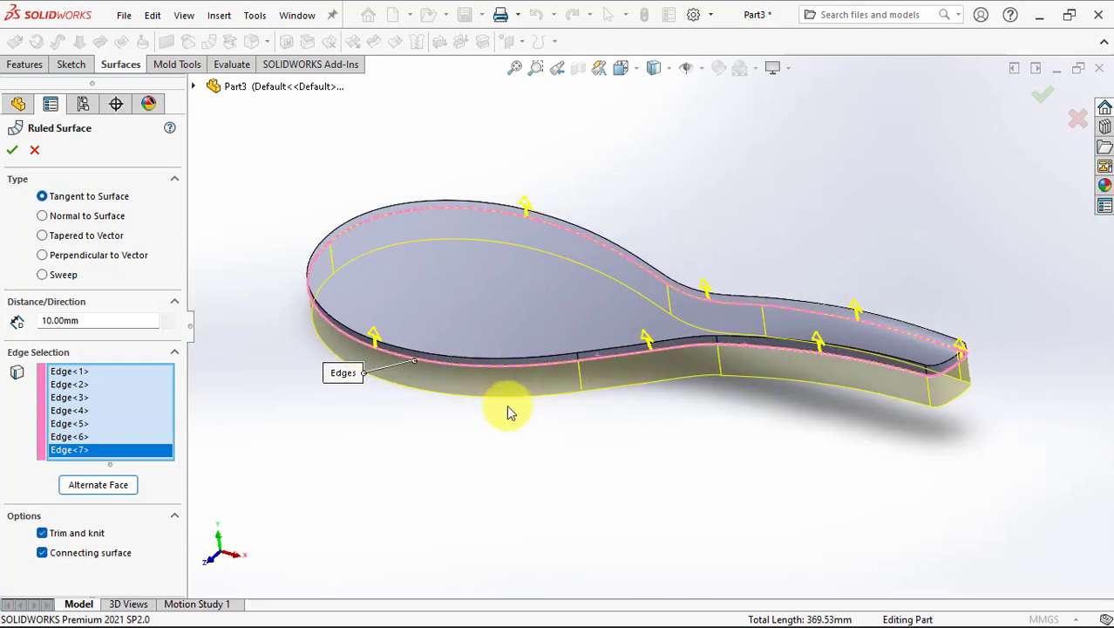
click(8, 150)
Hide Thicken1 and set a 2.25 mm Extend Surface on the band's tangent top edges.
click(394, 284)
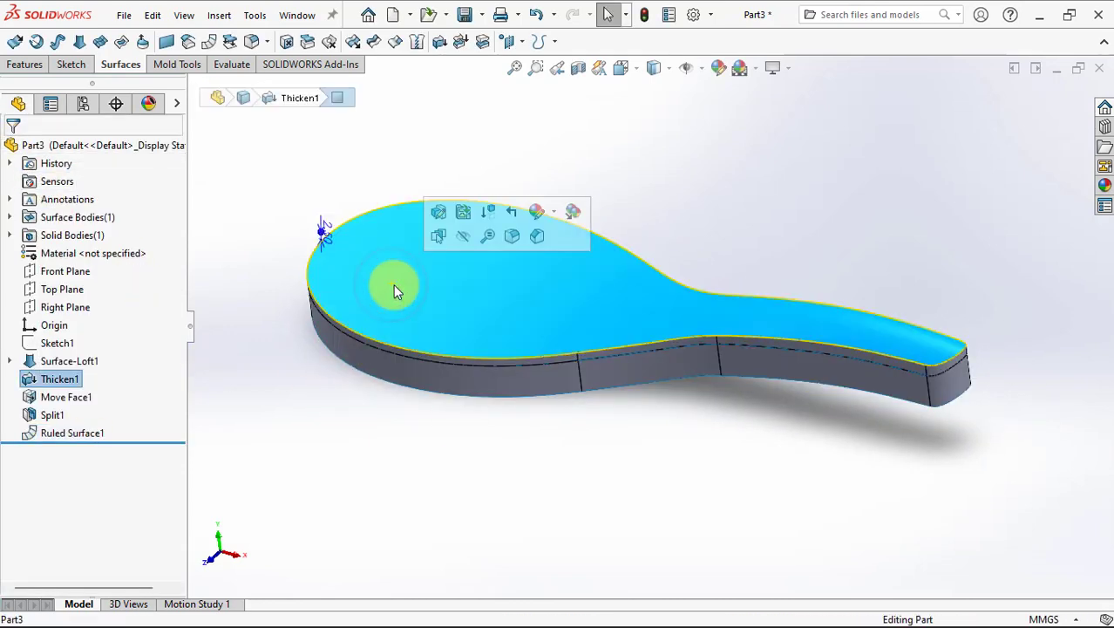
click(461, 239)
click(354, 44)
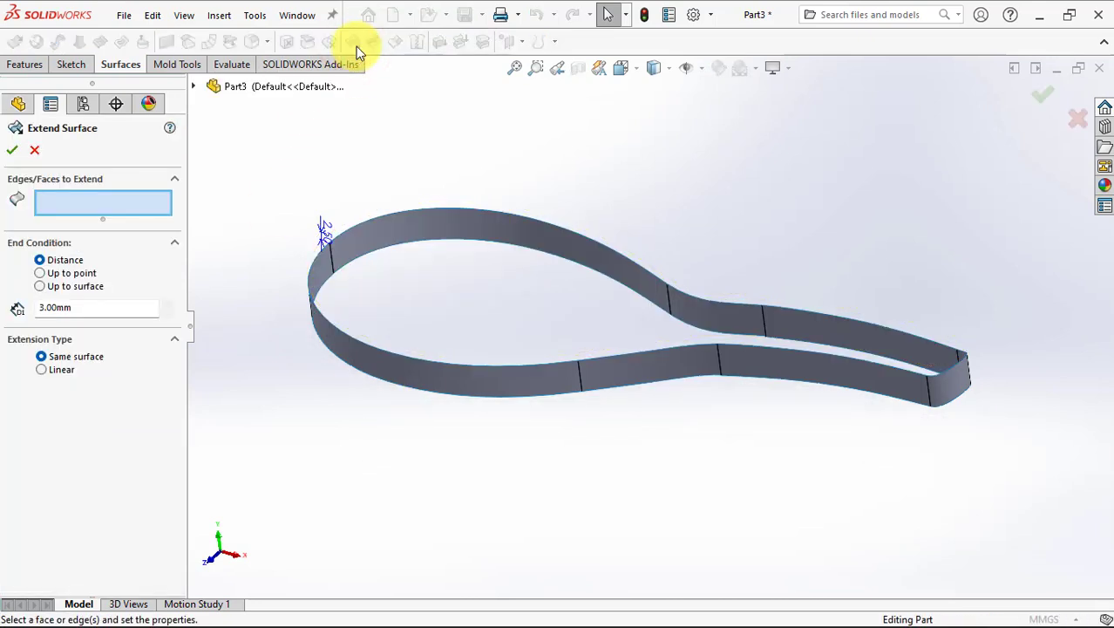
click(95, 306)
text(2.25)
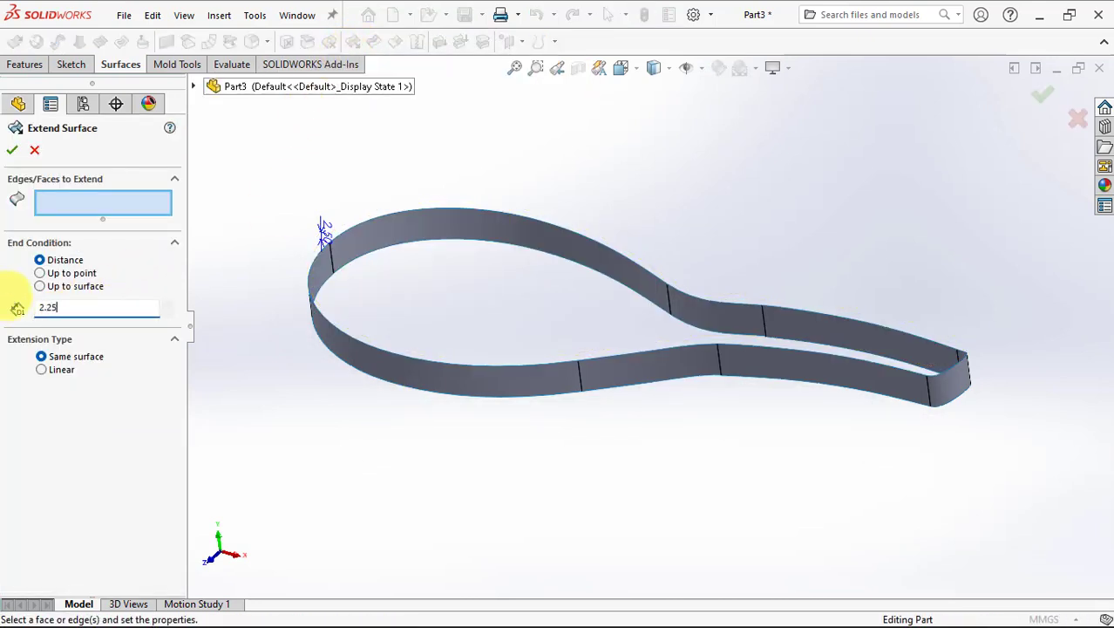
click(104, 208)
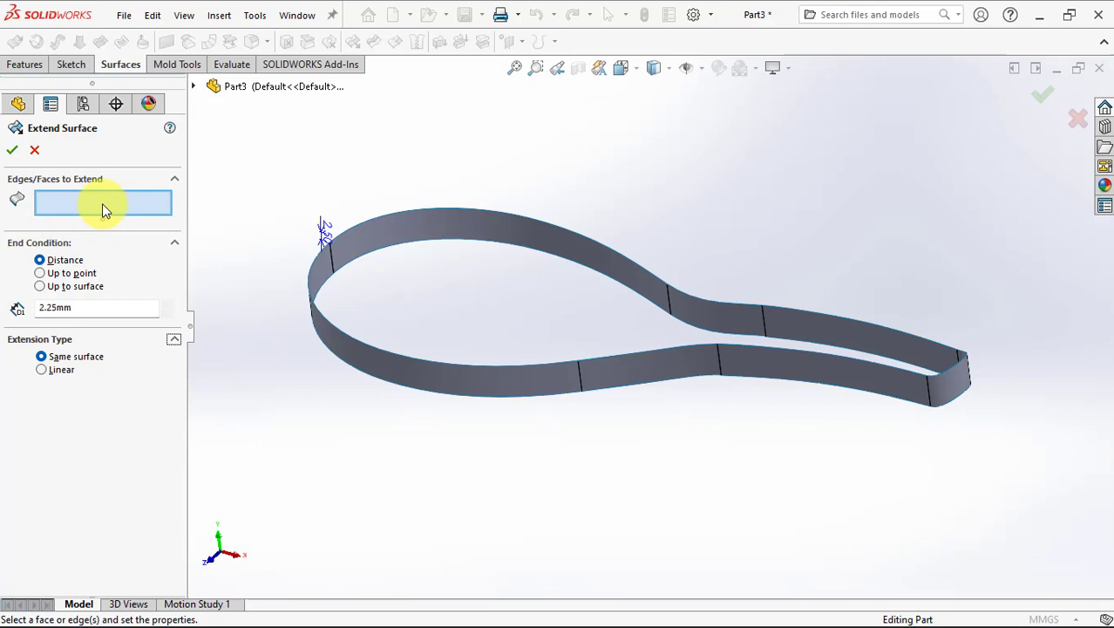
right_click(362, 338)
click(434, 304)
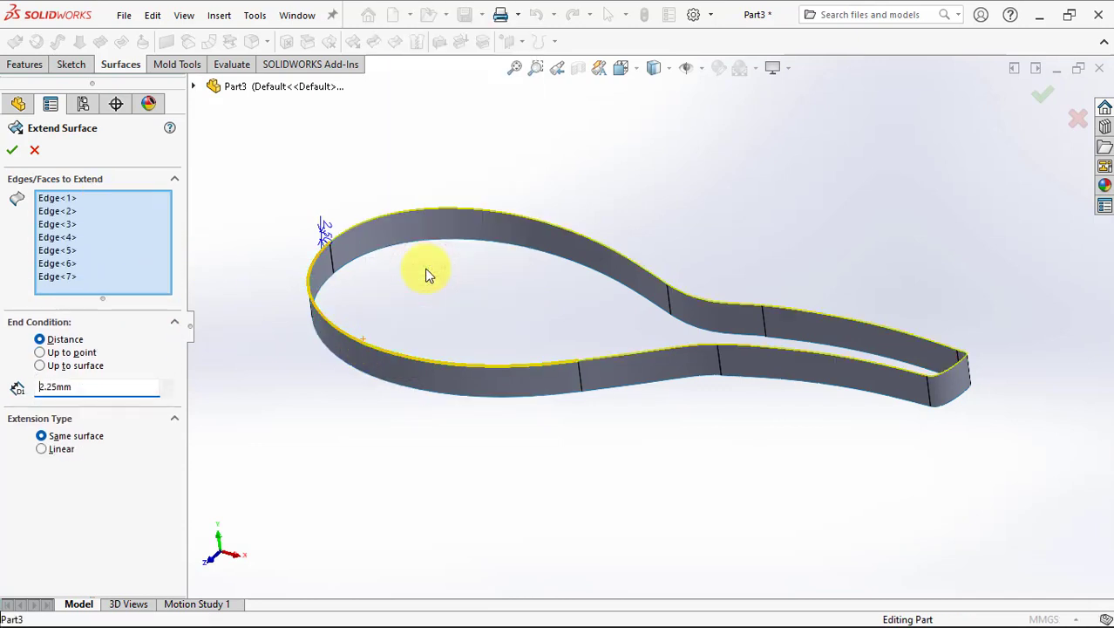
Confirm the surface extension and thicken Surface-Extend1 by 2.50mm toward side 2.
click(13, 153)
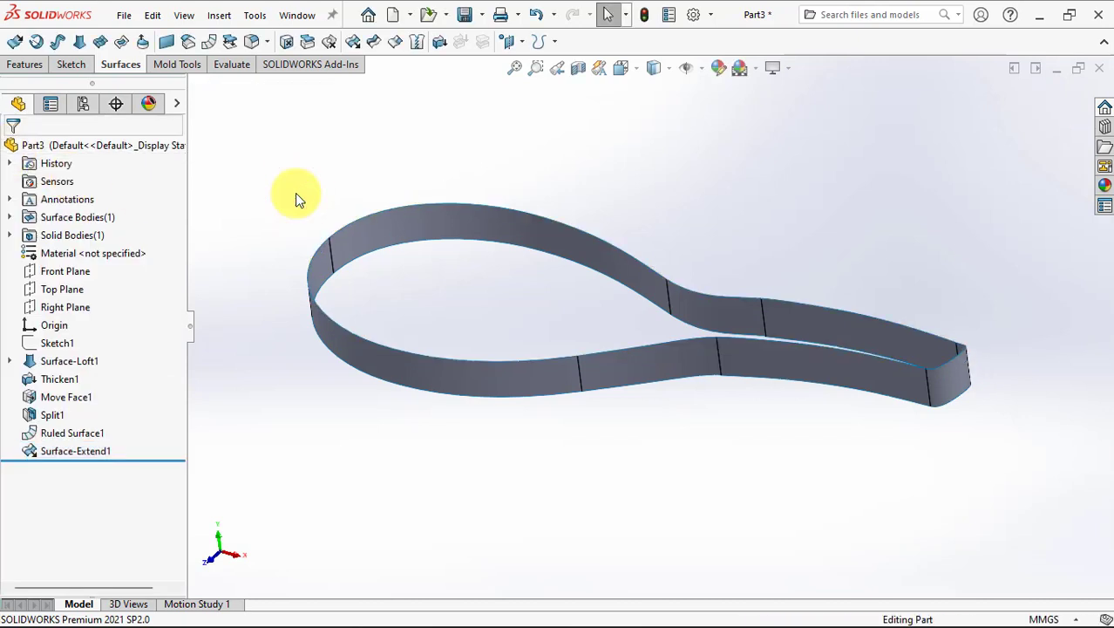
click(440, 44)
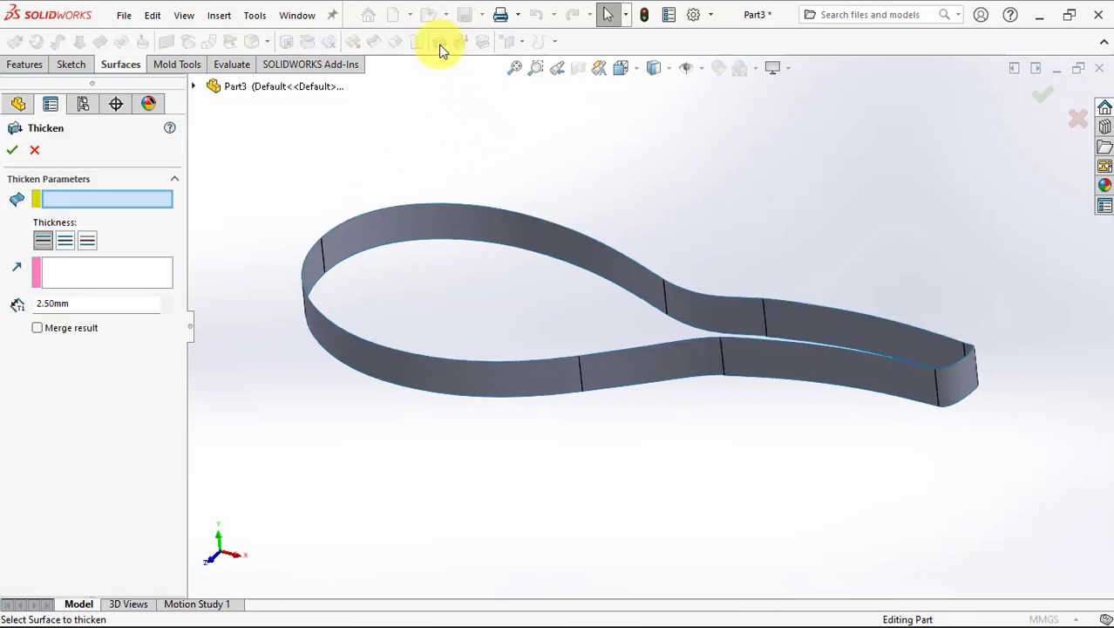
click(369, 233)
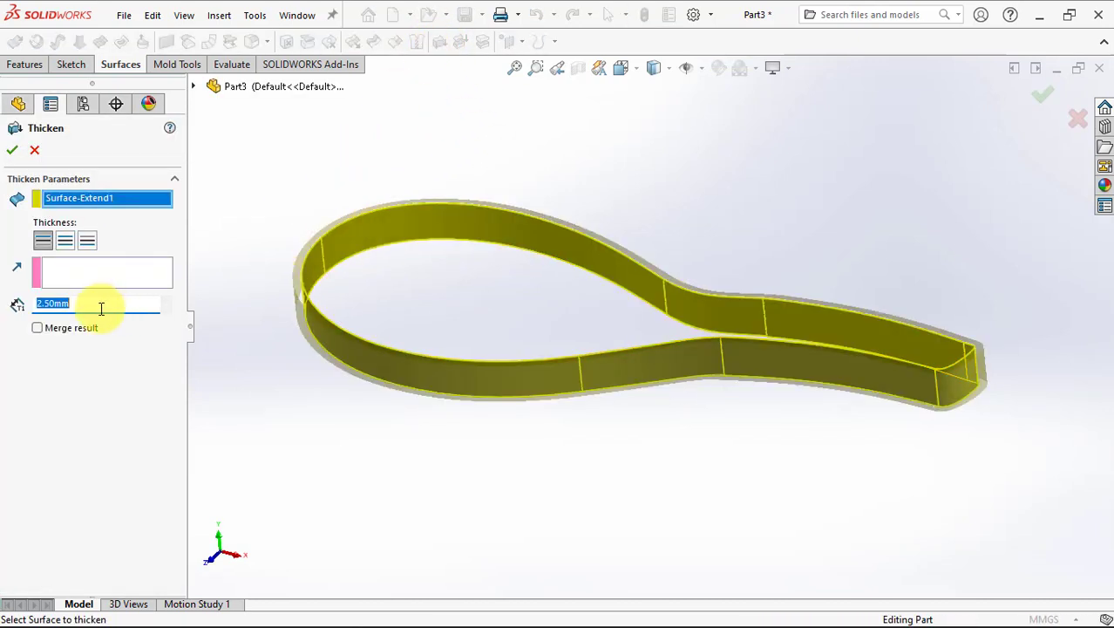
click(87, 242)
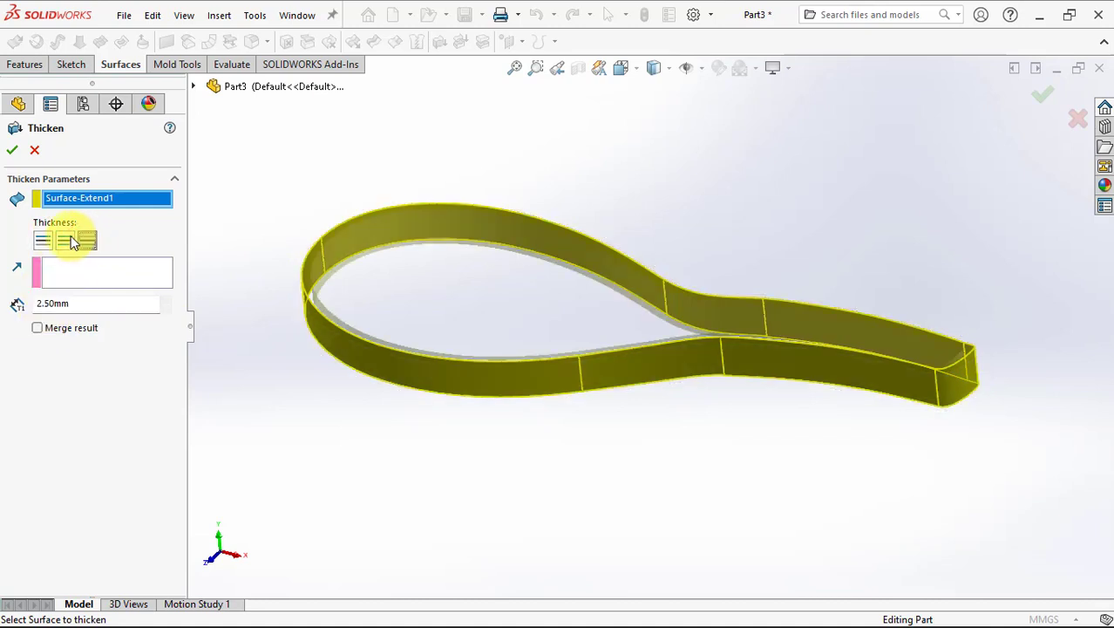
click(13, 151)
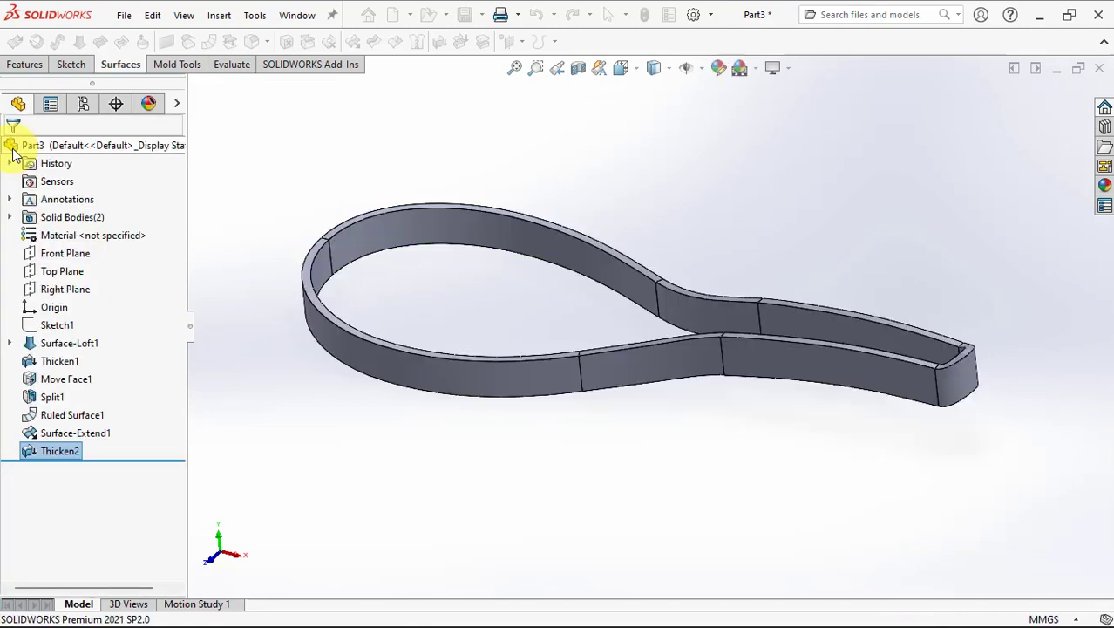
Switch to the Front view and expand the loft to show its sketches.
key(ctrl+1)
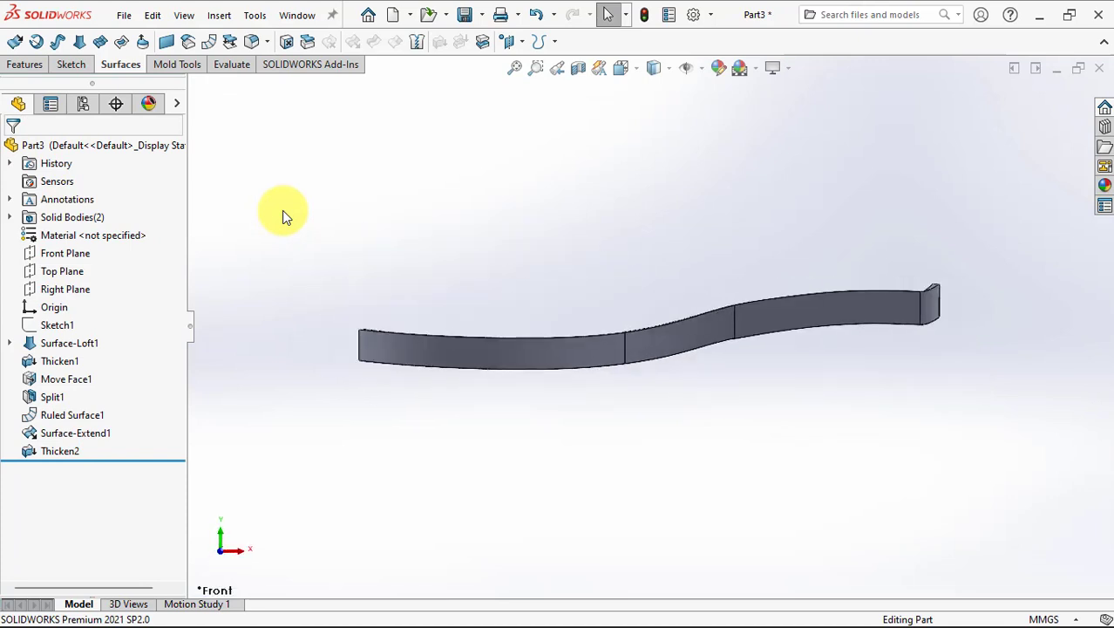
scroll(713, 345, down, 3)
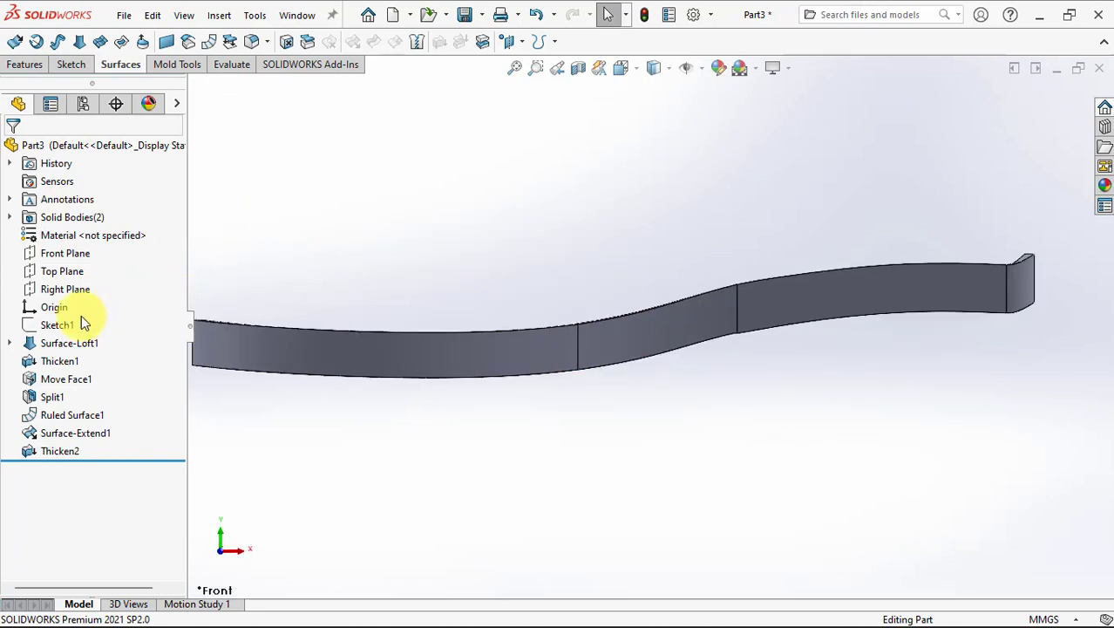
click(9, 342)
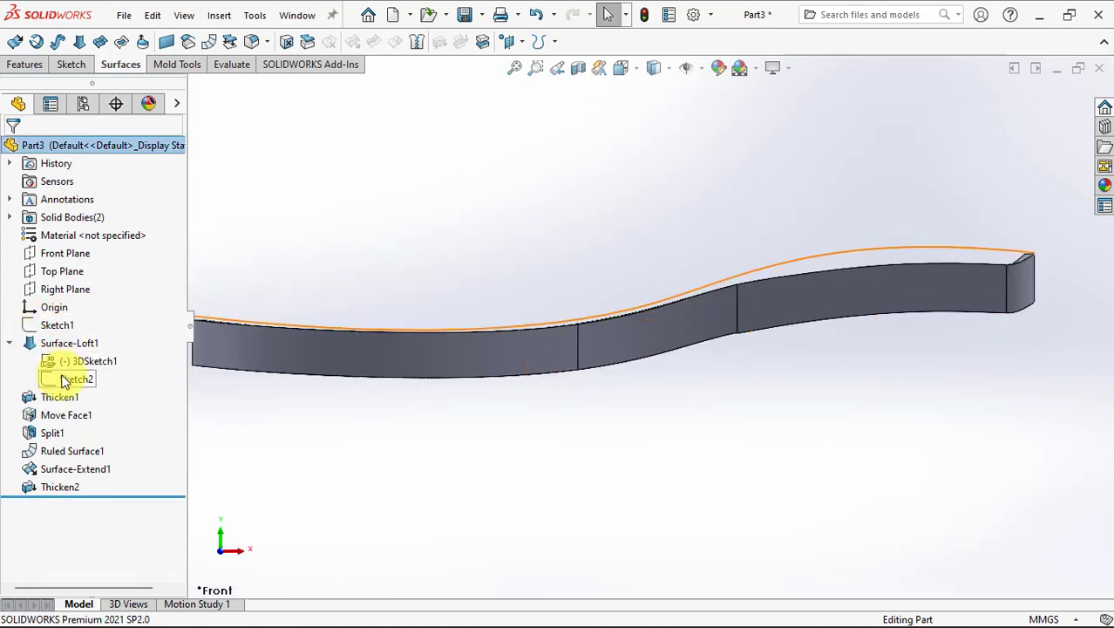
Sketch on the Front Plane and offset Sketch2's top curve by 6.50mm.
click(61, 254)
click(70, 230)
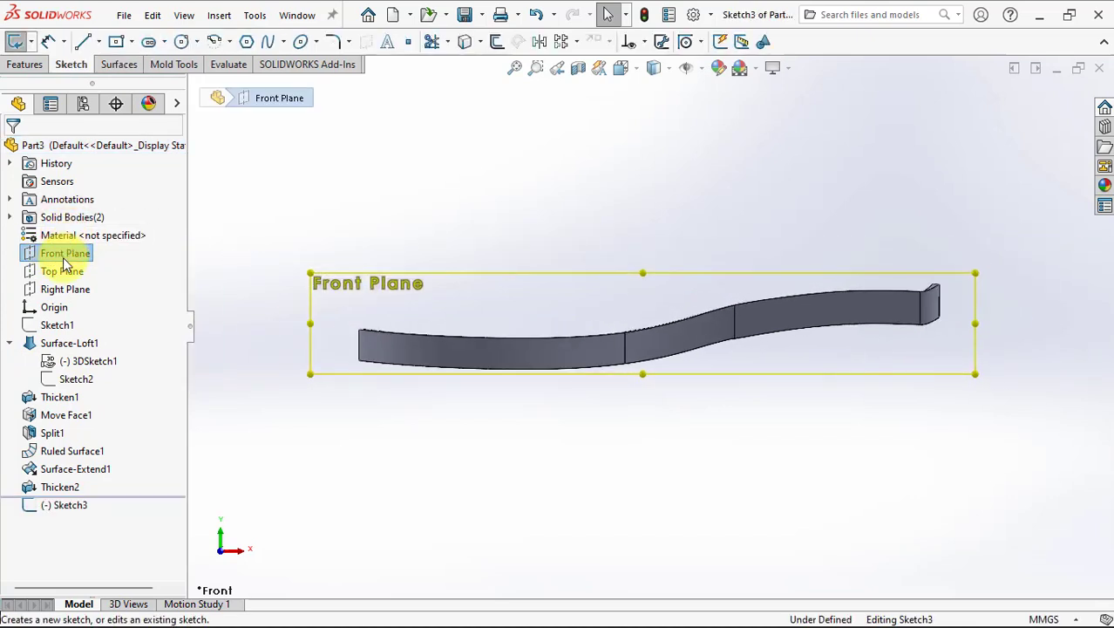
click(76, 379)
click(84, 355)
click(396, 397)
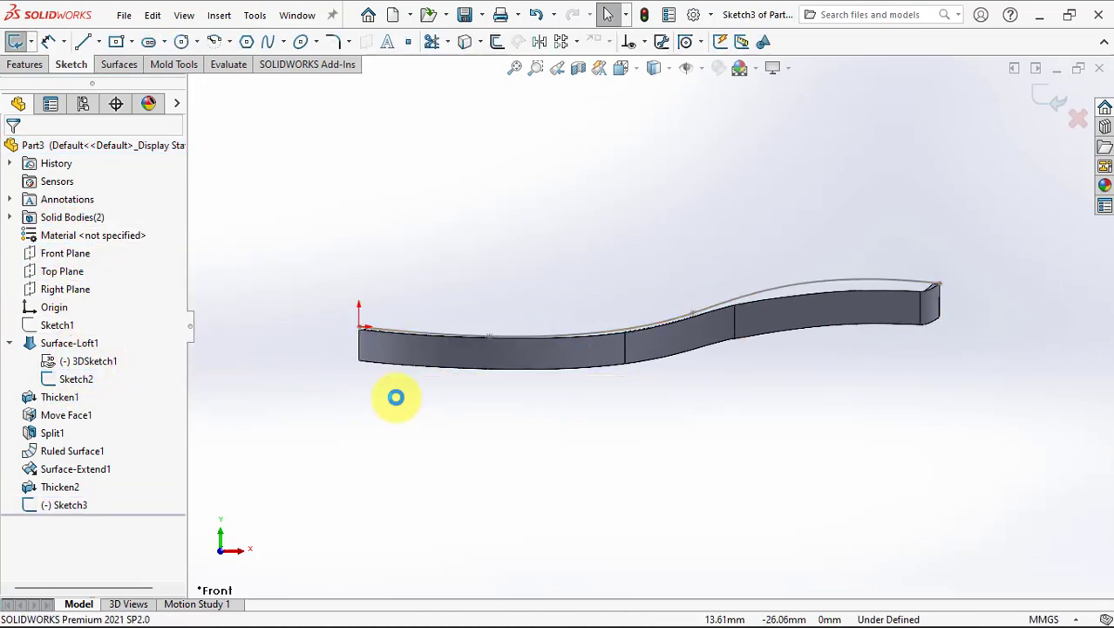
click(496, 44)
text(6.5)
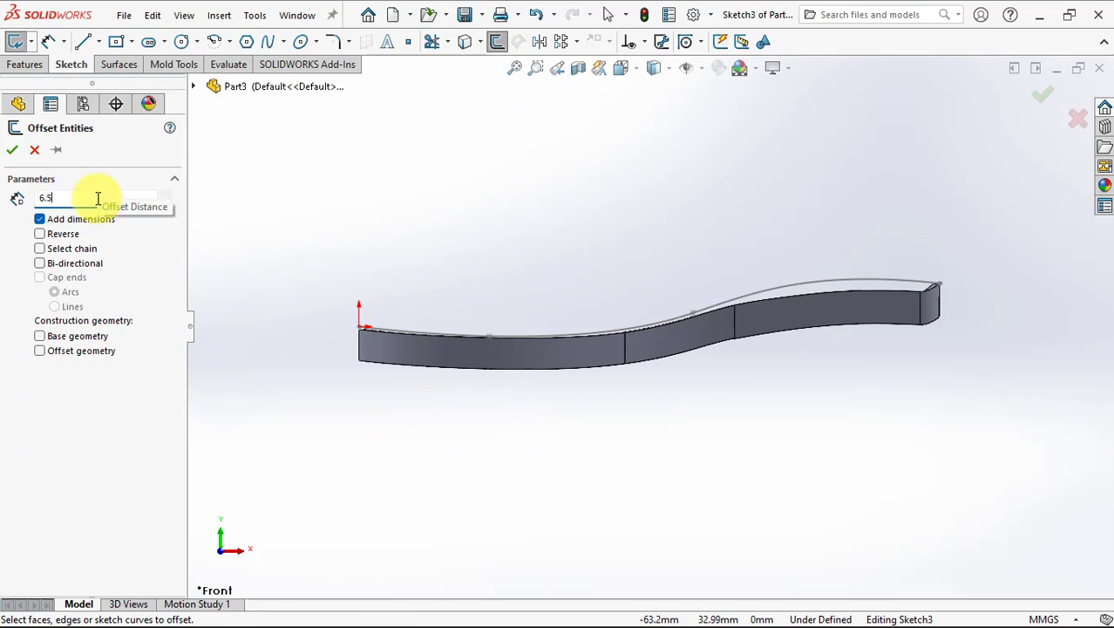
click(861, 286)
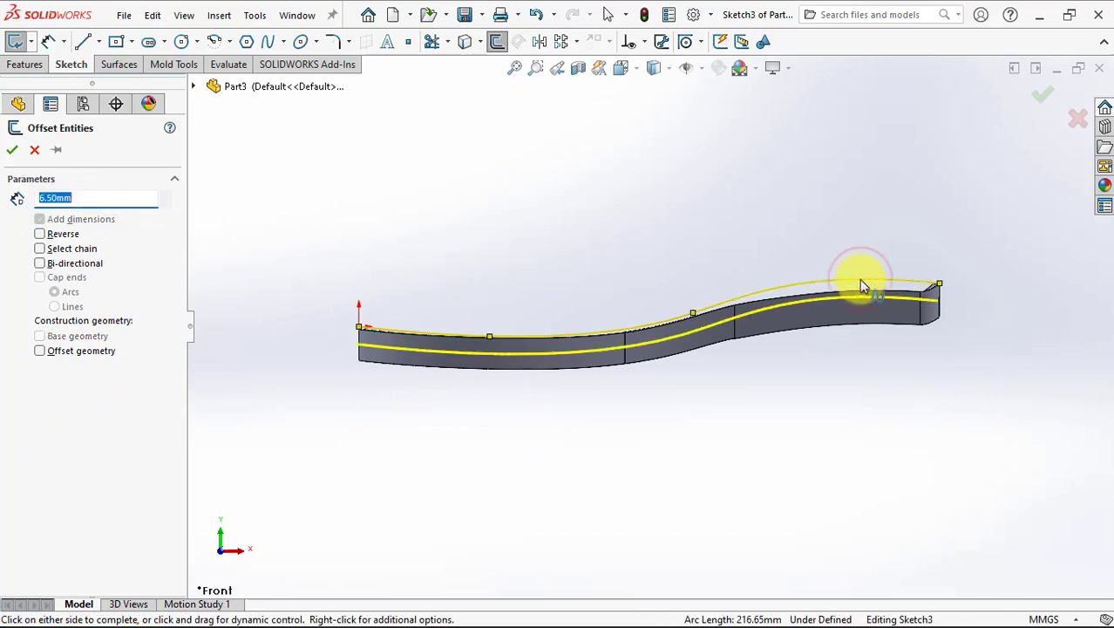
click(8, 150)
Hide the Thicken2 body from the Solid Bodies list.
click(8, 217)
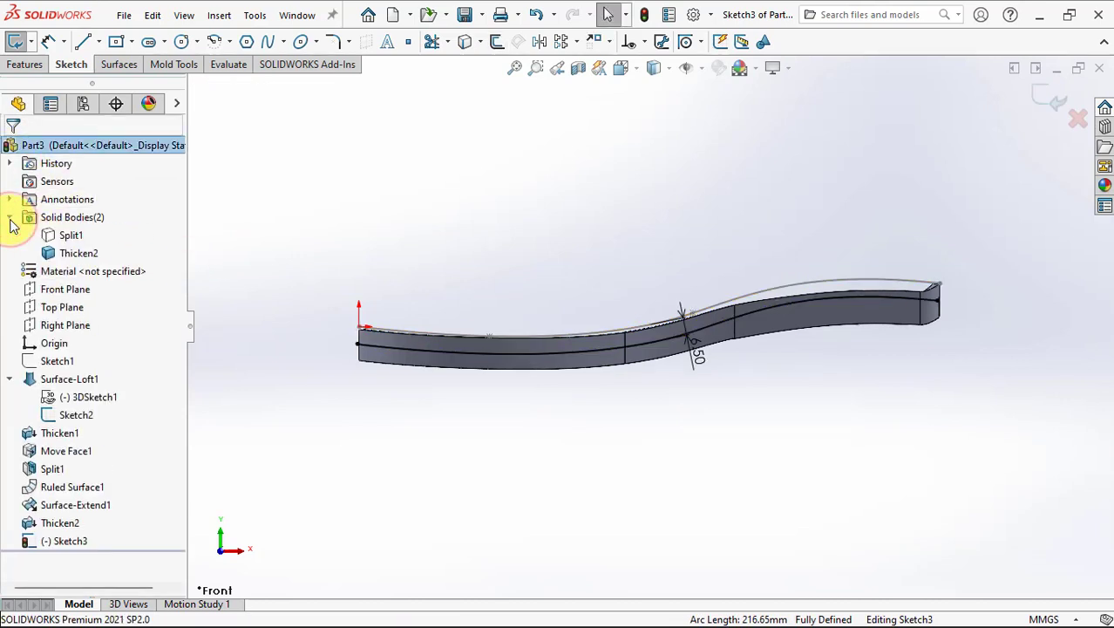
click(57, 237)
click(513, 279)
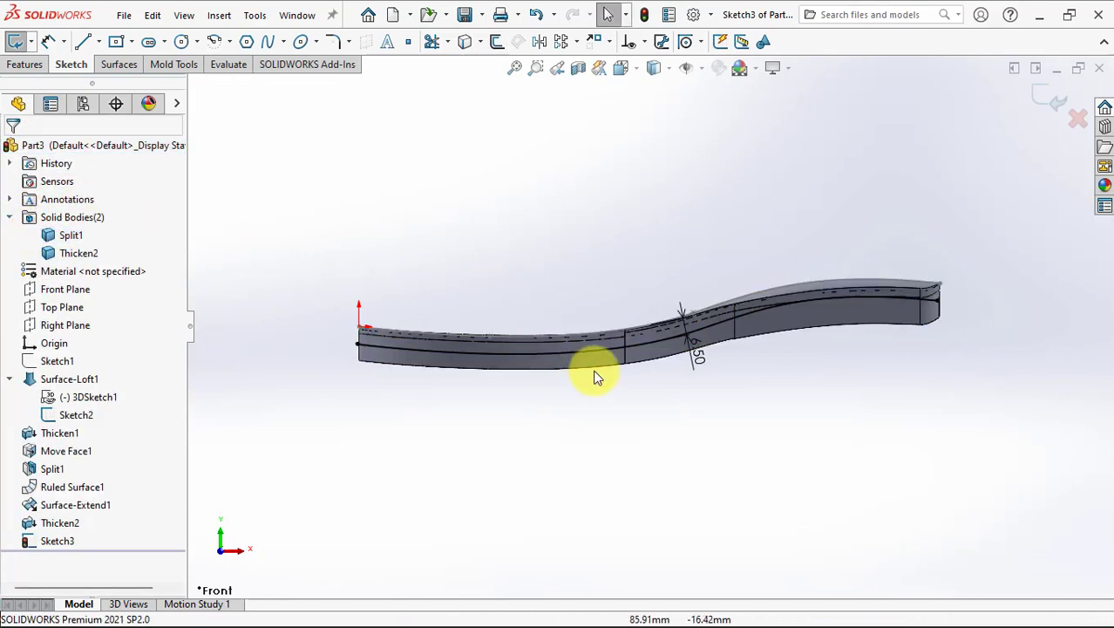
scroll(602, 358, down, 3)
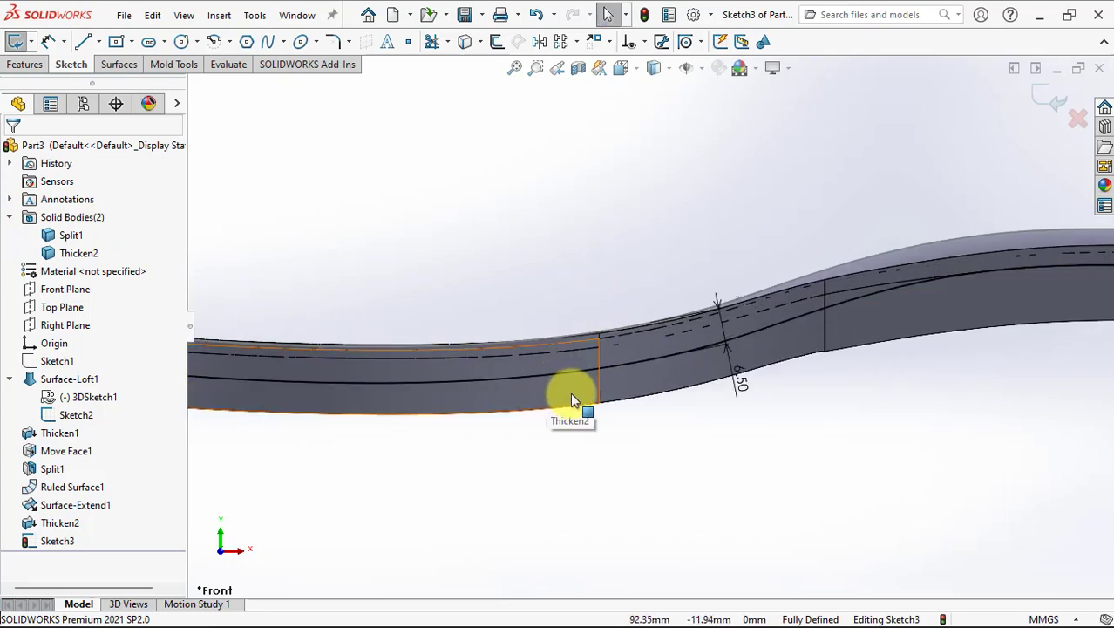
right_click(647, 383)
click(688, 594)
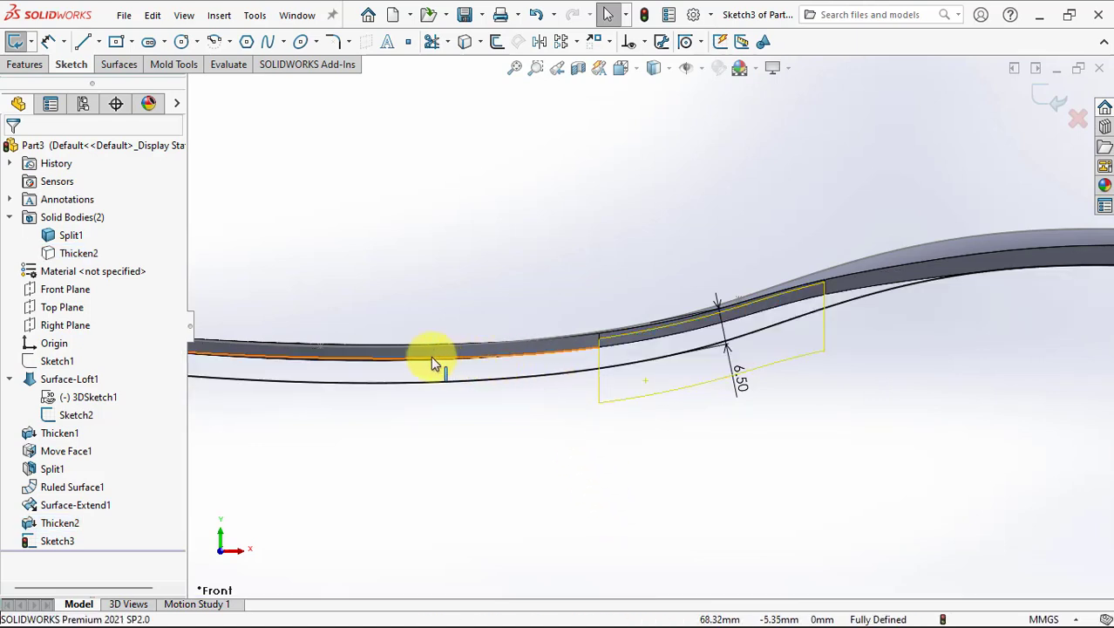
click(425, 352)
click(428, 228)
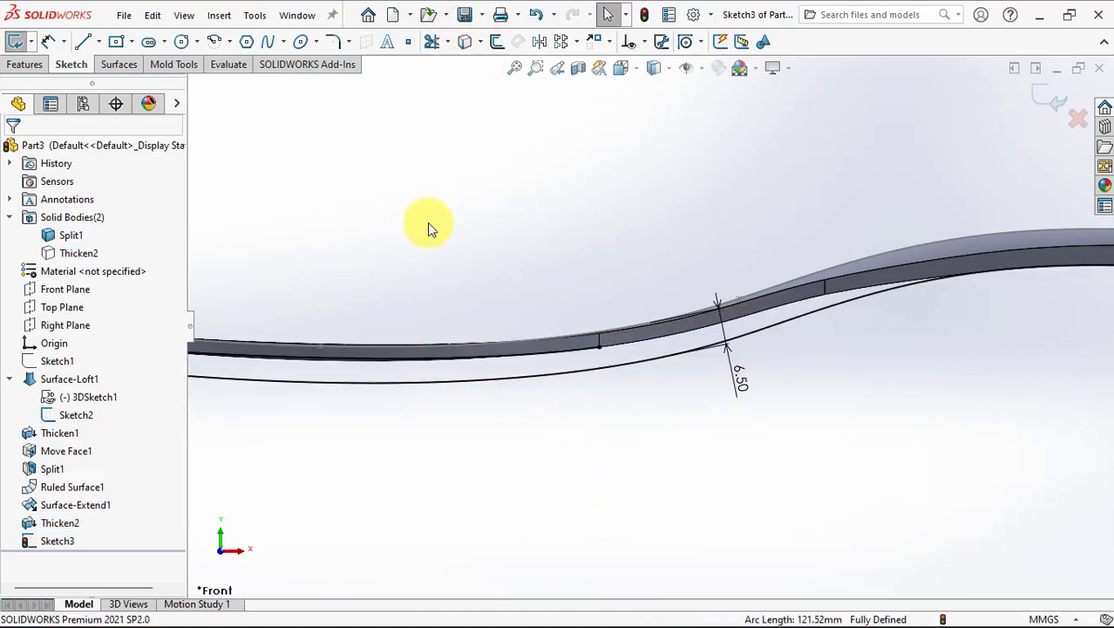
Make the edge spline construction geometry and draw a 38.68-long horizontal centerline below it.
click(389, 360)
click(450, 306)
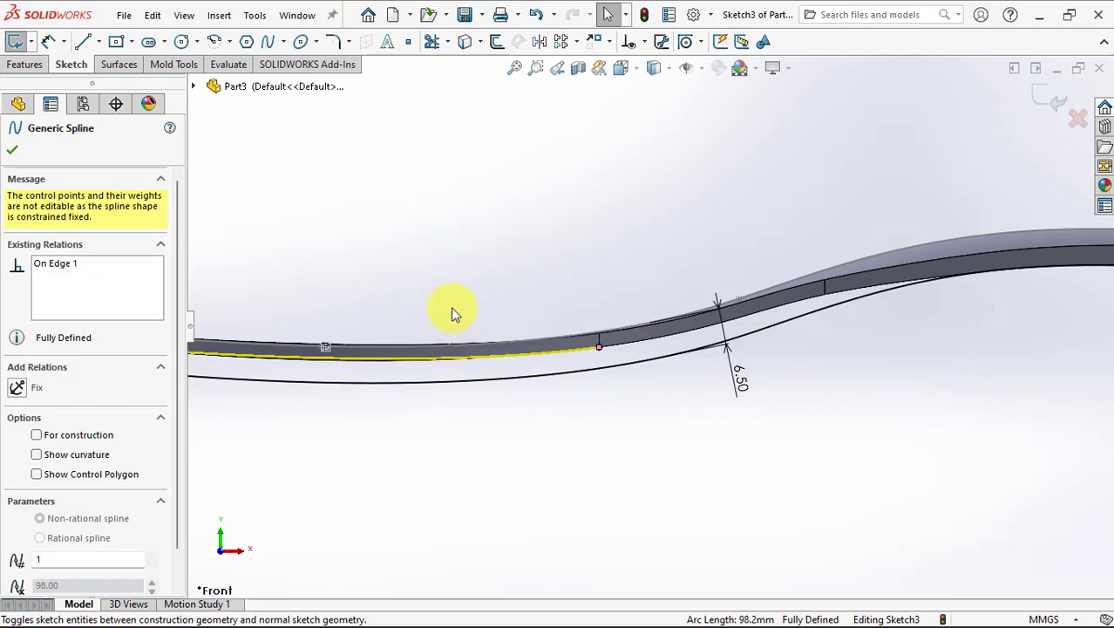
click(450, 302)
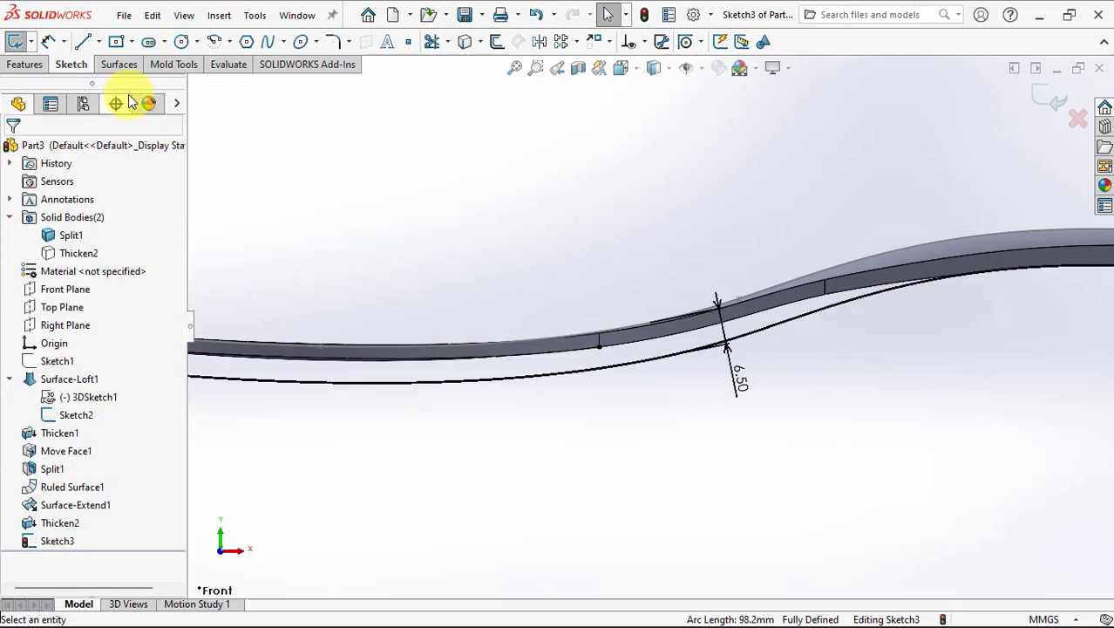
click(102, 41)
click(104, 75)
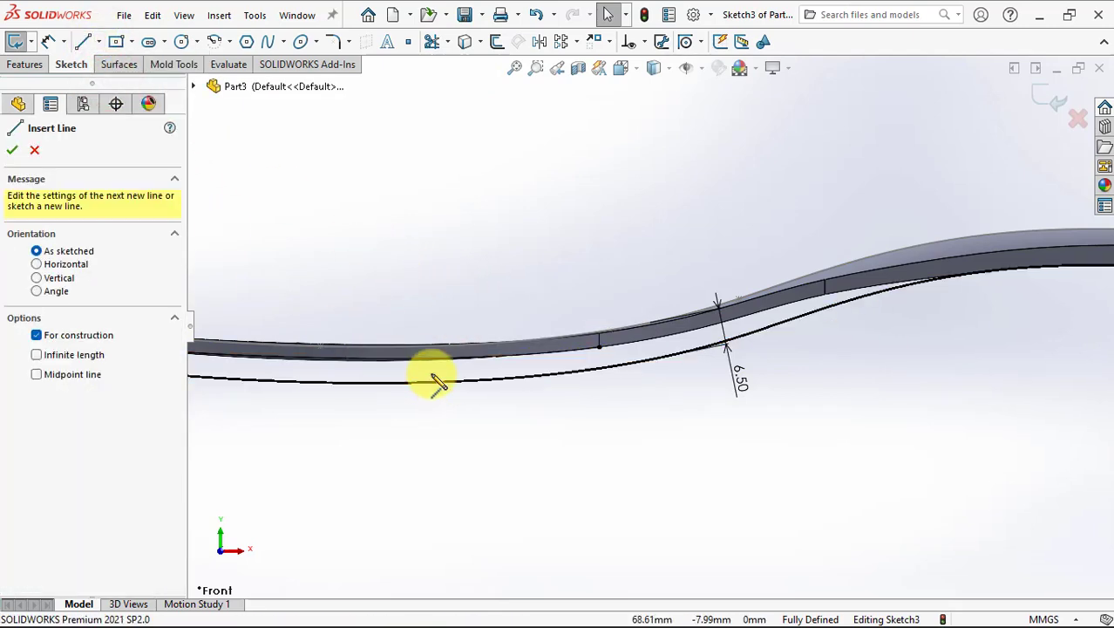
click(436, 370)
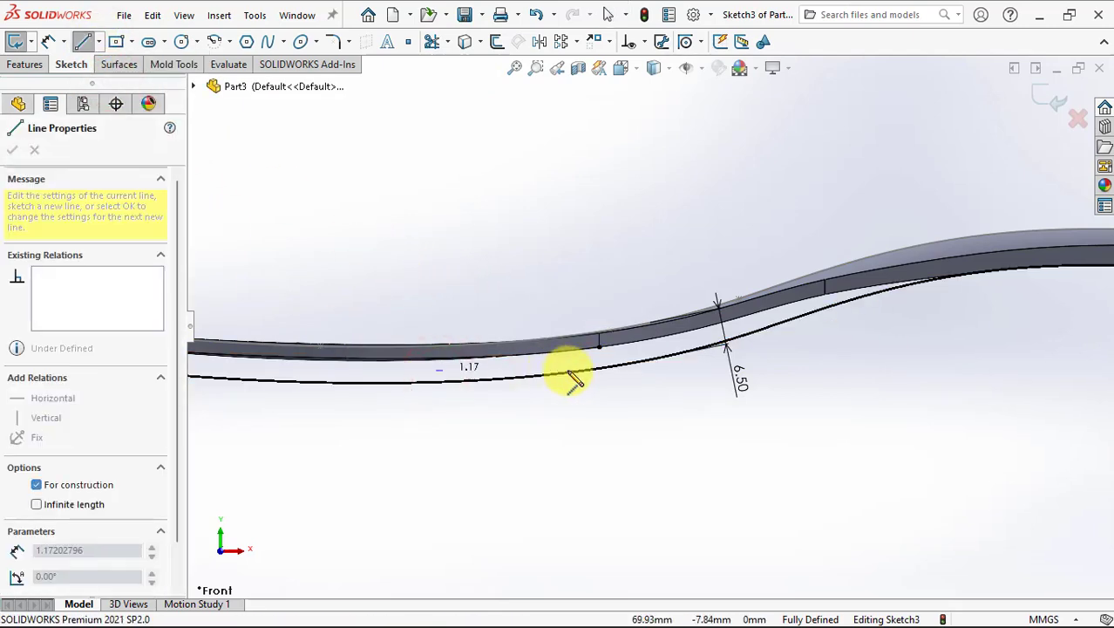
click(652, 370)
right_click(667, 384)
click(695, 385)
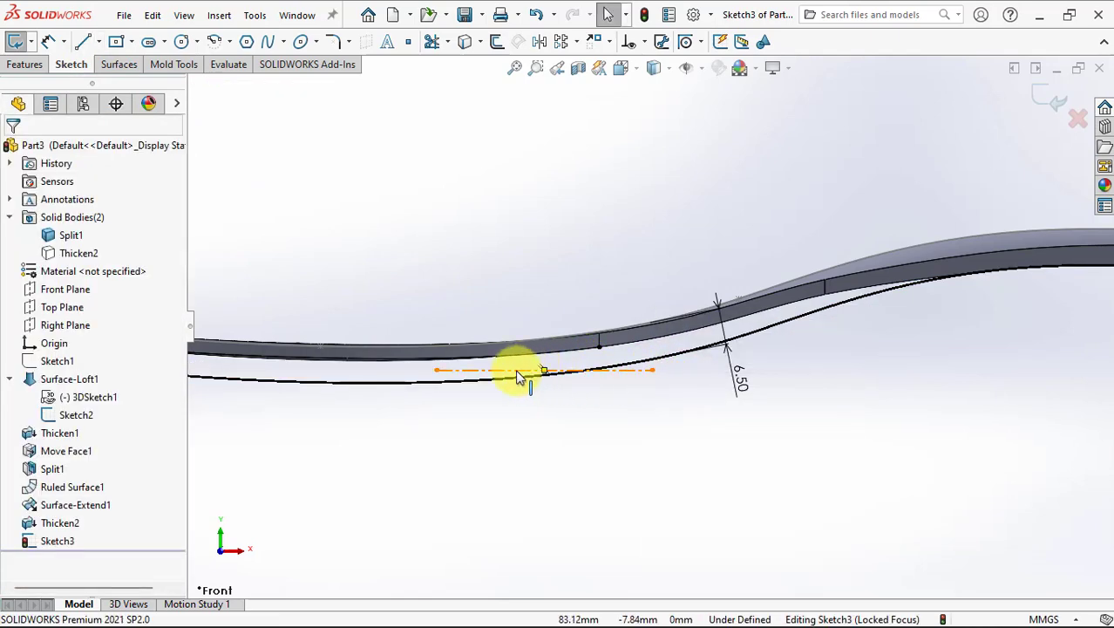
Add a Tangent relation between the centerline and the spline.
click(516, 370)
ctrl+click(510, 358)
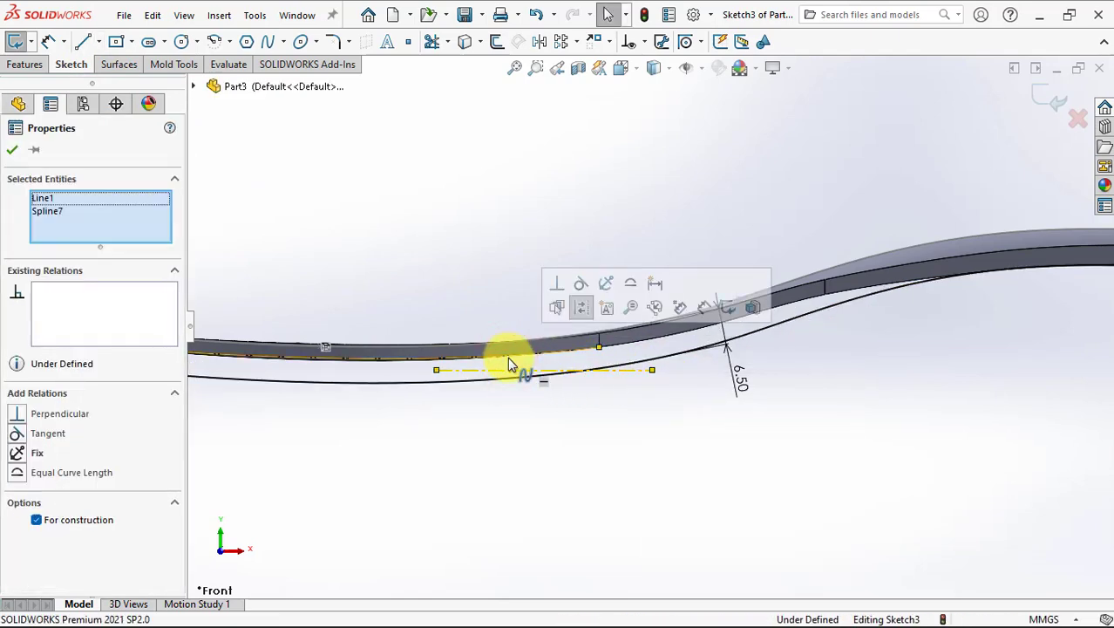
click(579, 283)
click(12, 149)
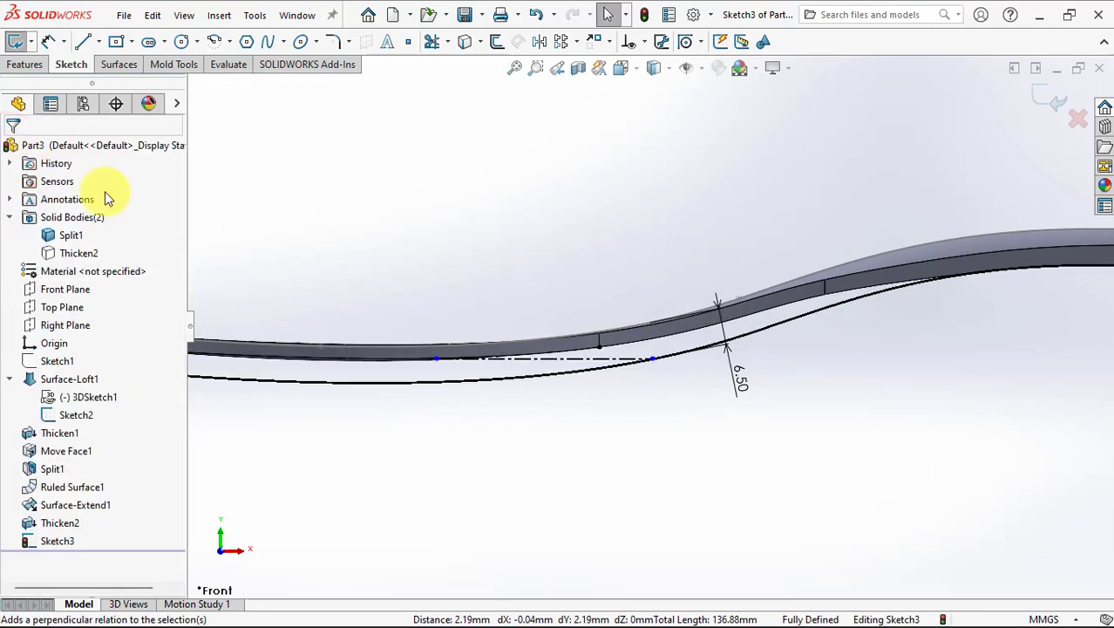
Open and exit the Trim tool, then hide the Split1 body.
click(445, 42)
click(489, 65)
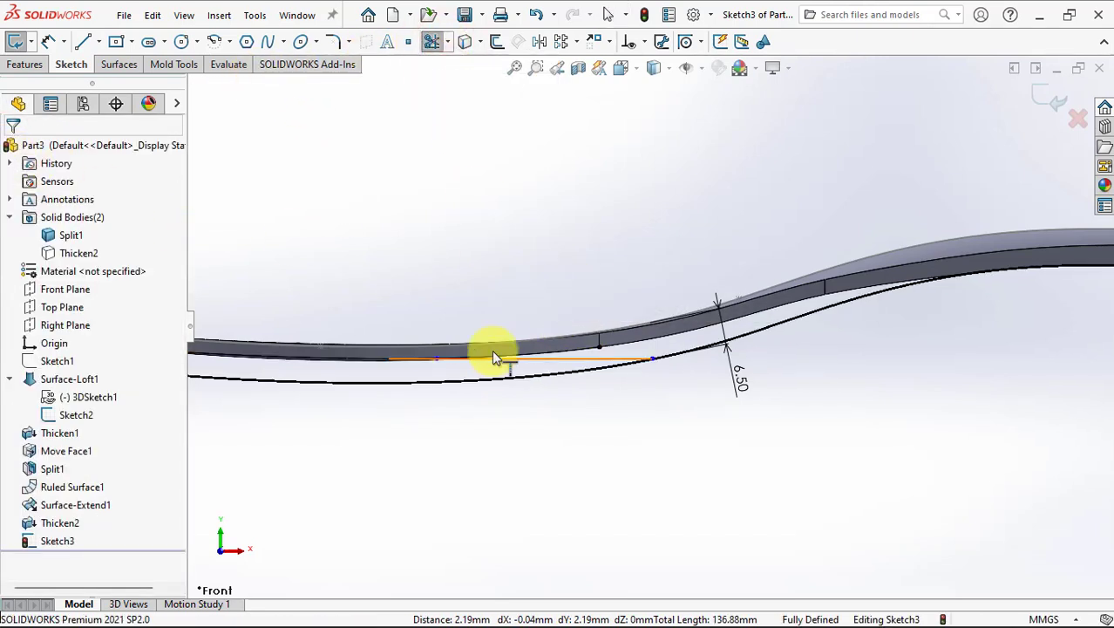
right_click(424, 212)
click(455, 251)
click(338, 359)
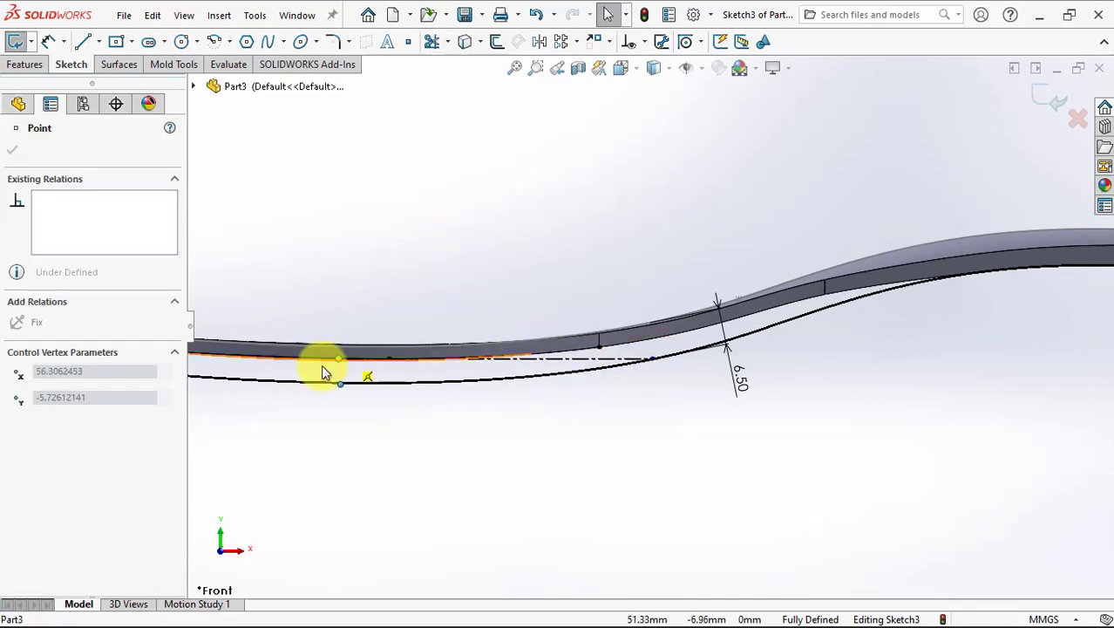
click(274, 359)
click(268, 256)
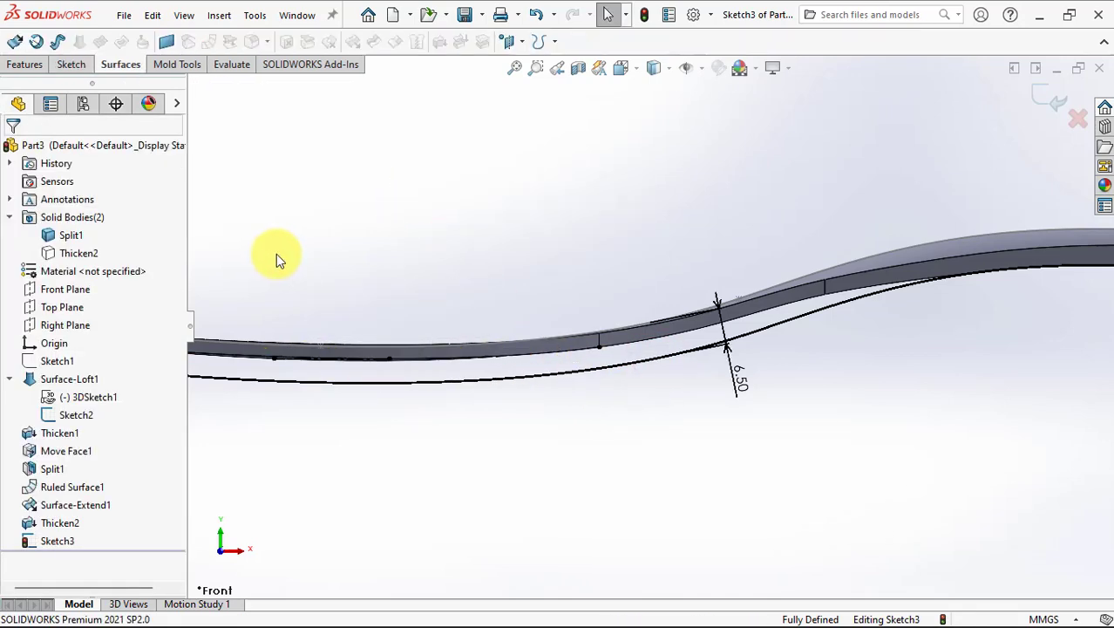
click(72, 237)
click(83, 216)
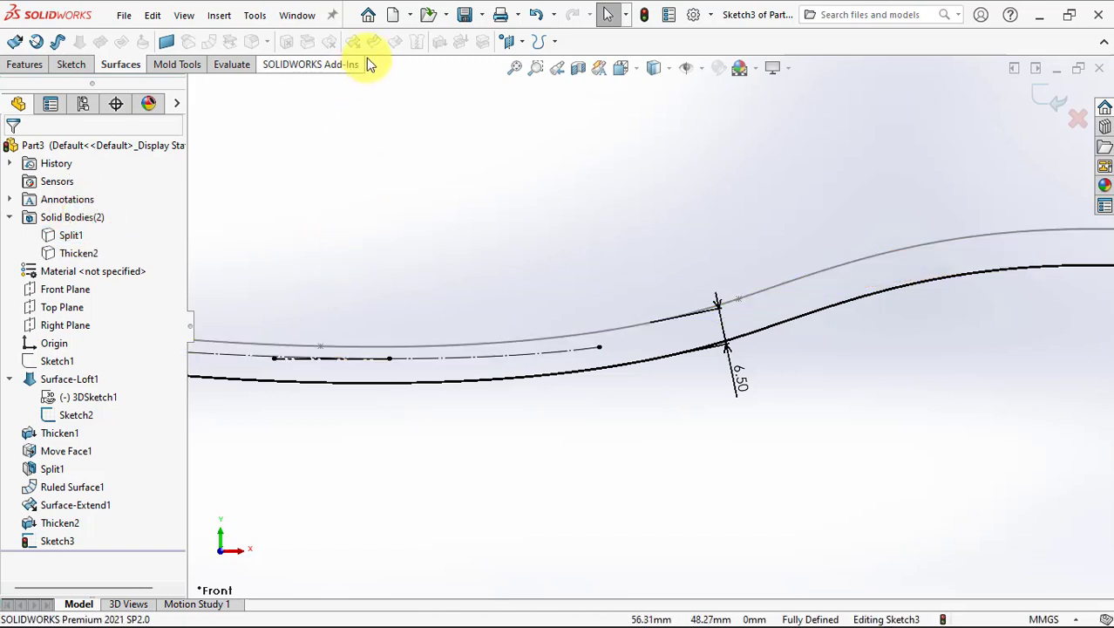
Trim away the dashed centerline segment in Sketch3.
click(70, 64)
click(434, 46)
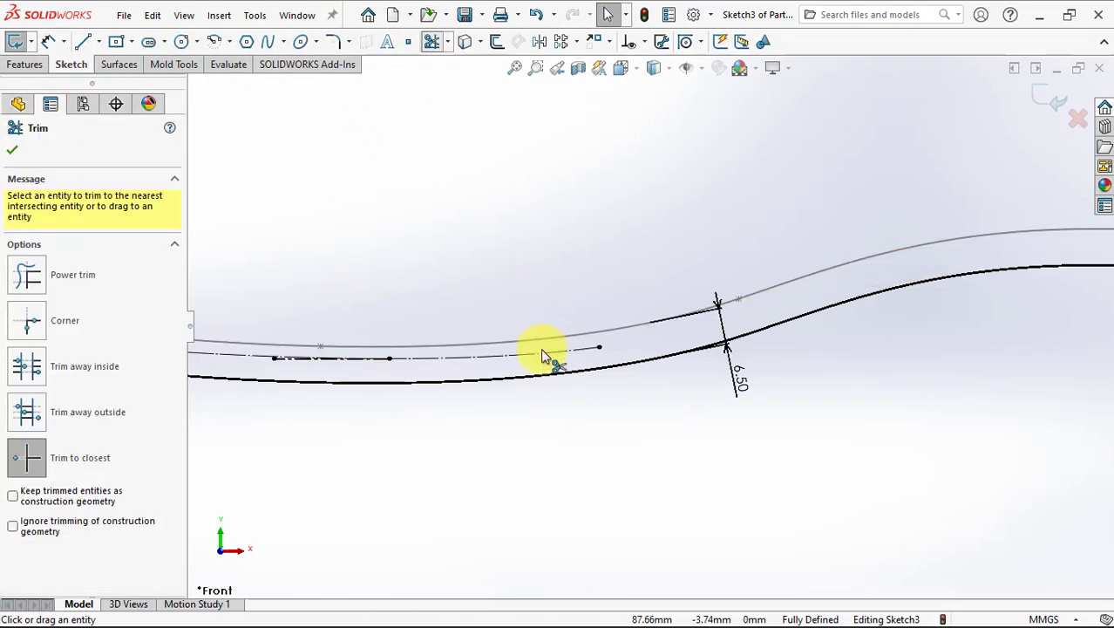
click(539, 354)
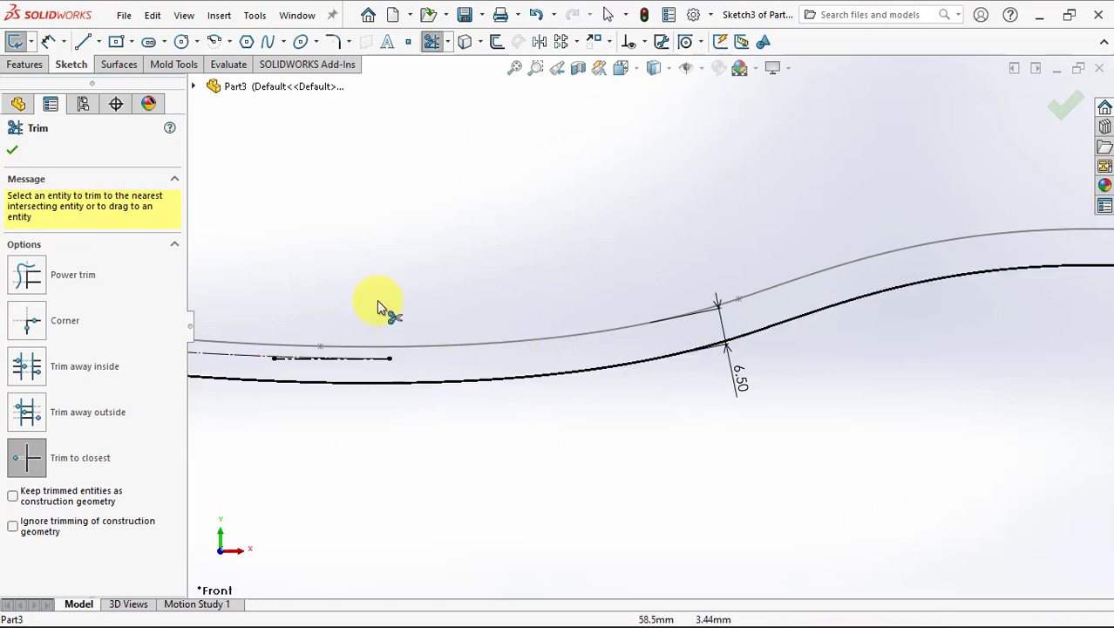
Draw a spline from the straight line's end to the lower curve, tangent to the line.
click(268, 41)
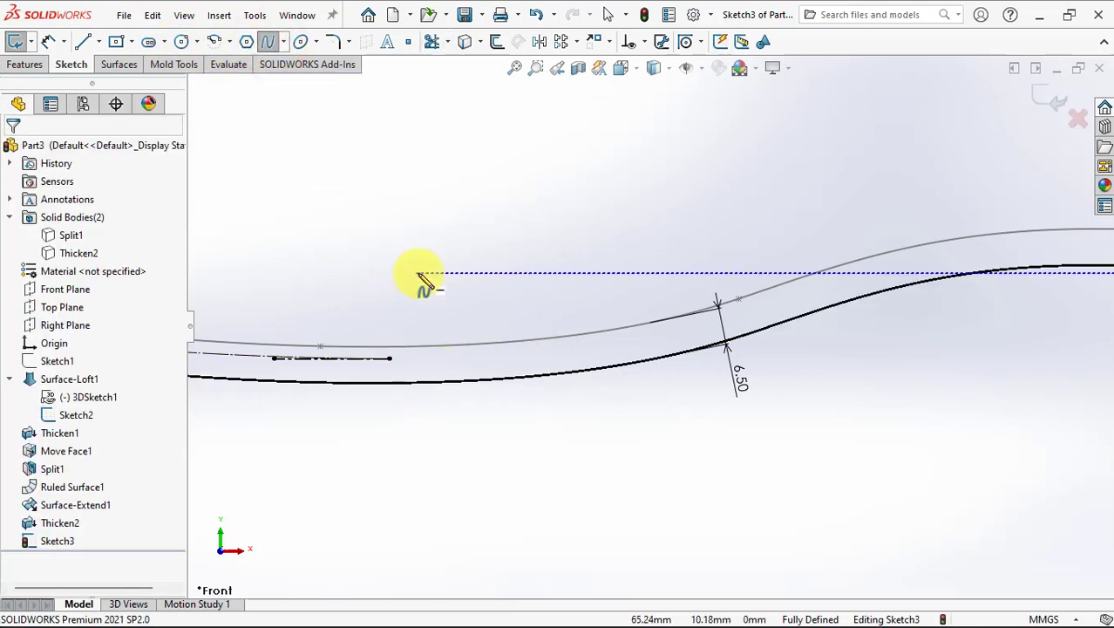
click(390, 358)
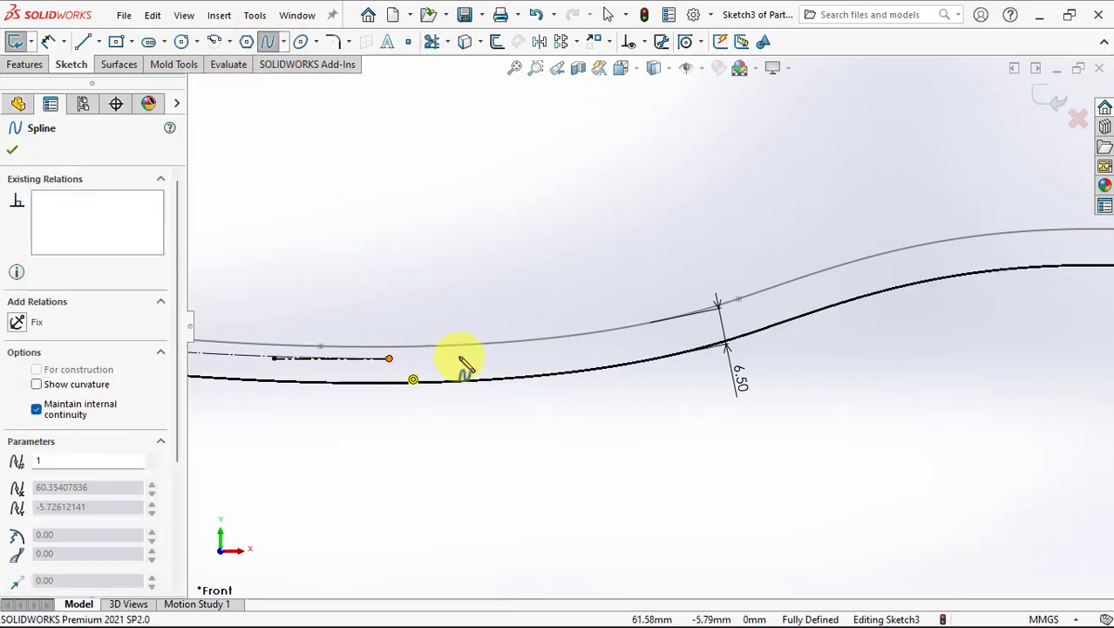
click(824, 310)
right_click(839, 308)
click(855, 320)
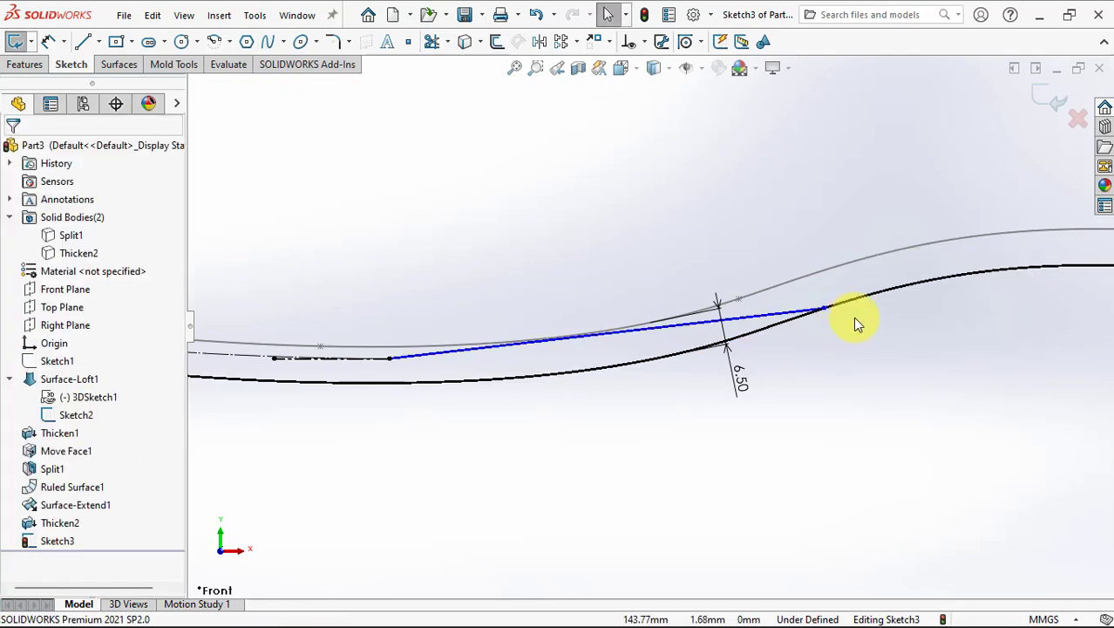
click(722, 319)
ctrl+click(368, 360)
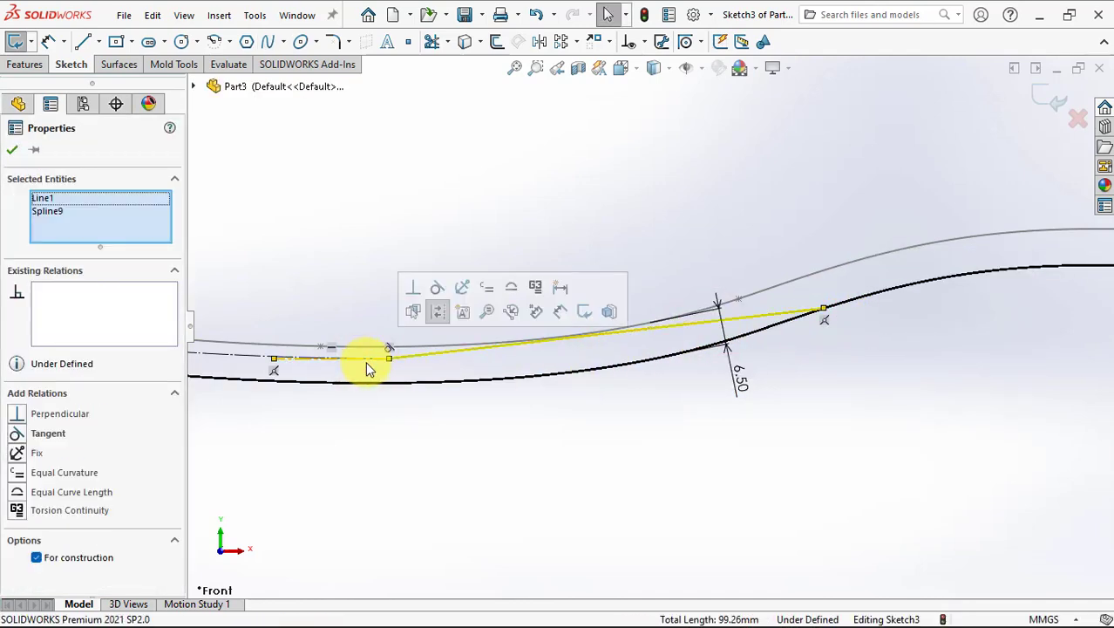
click(438, 290)
click(12, 150)
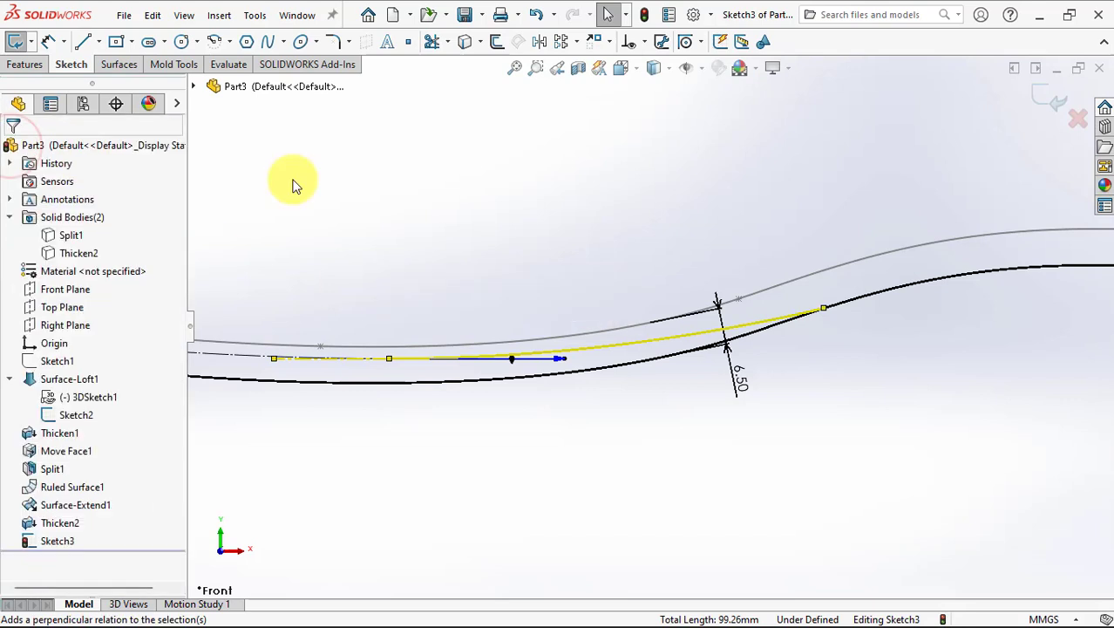
Trim the excess lower curve, make the two splines tangent, and delete the conflicting tangent relation.
click(432, 41)
click(302, 386)
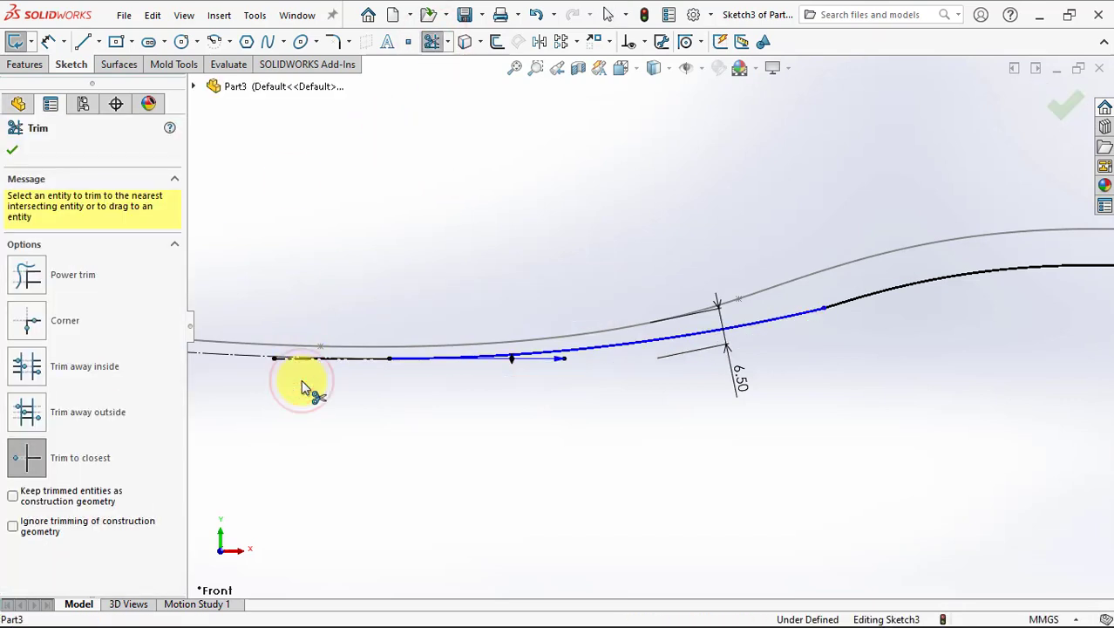
click(642, 41)
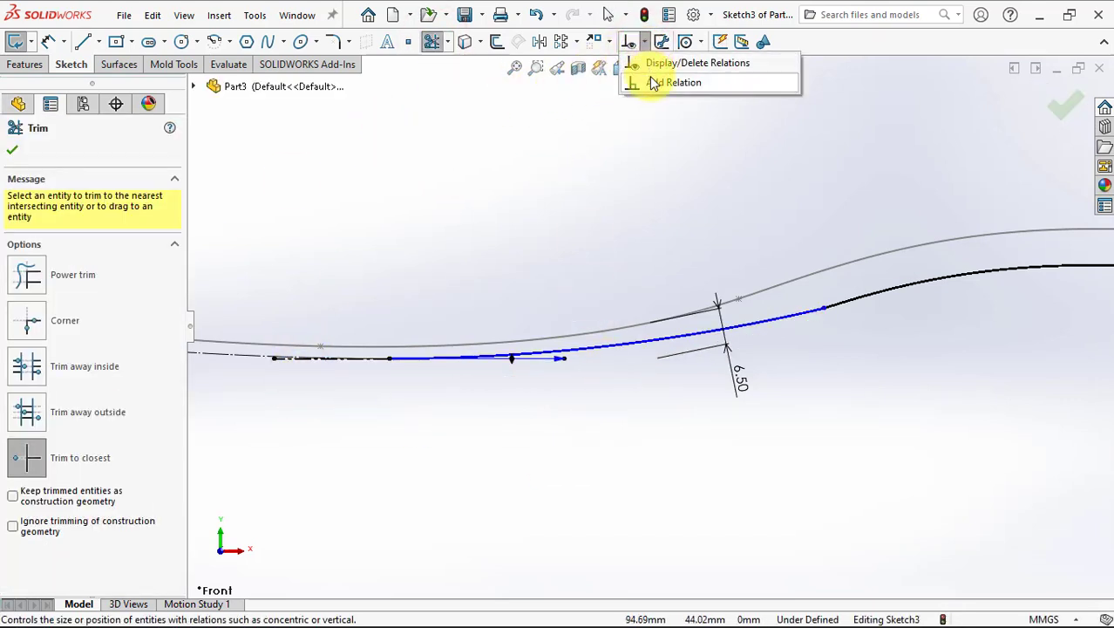
click(672, 82)
click(775, 324)
click(850, 304)
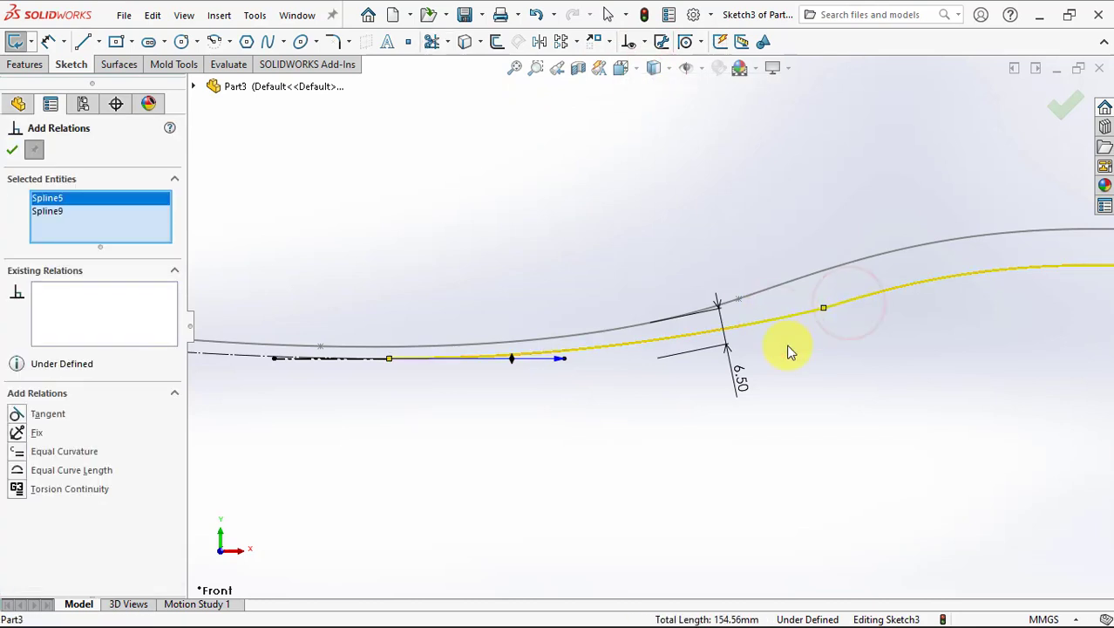
click(16, 417)
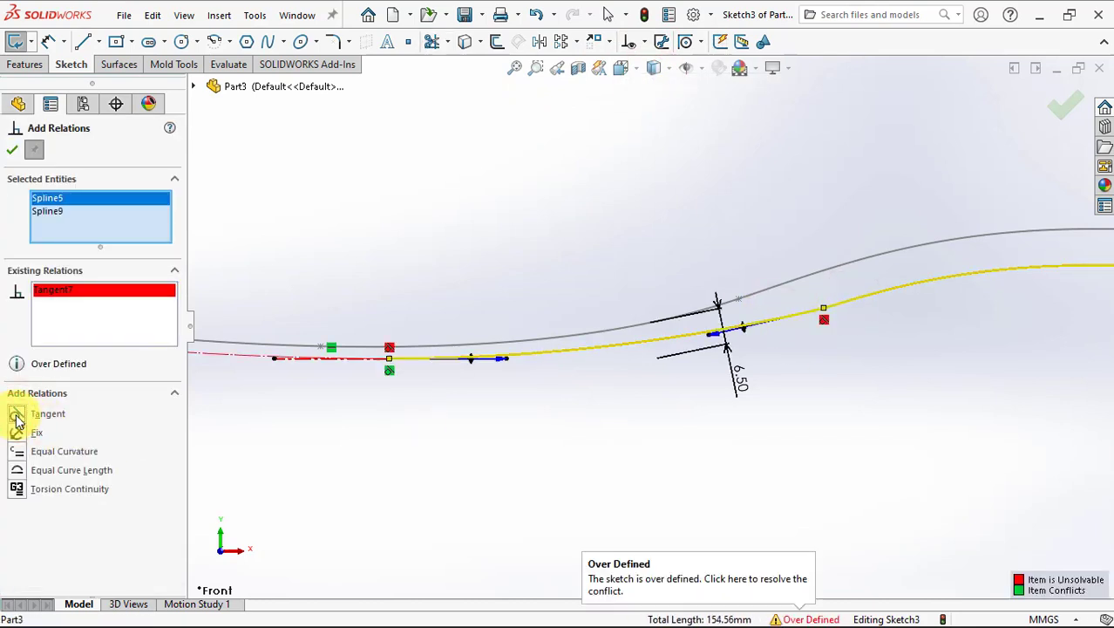
right_click(120, 312)
click(174, 316)
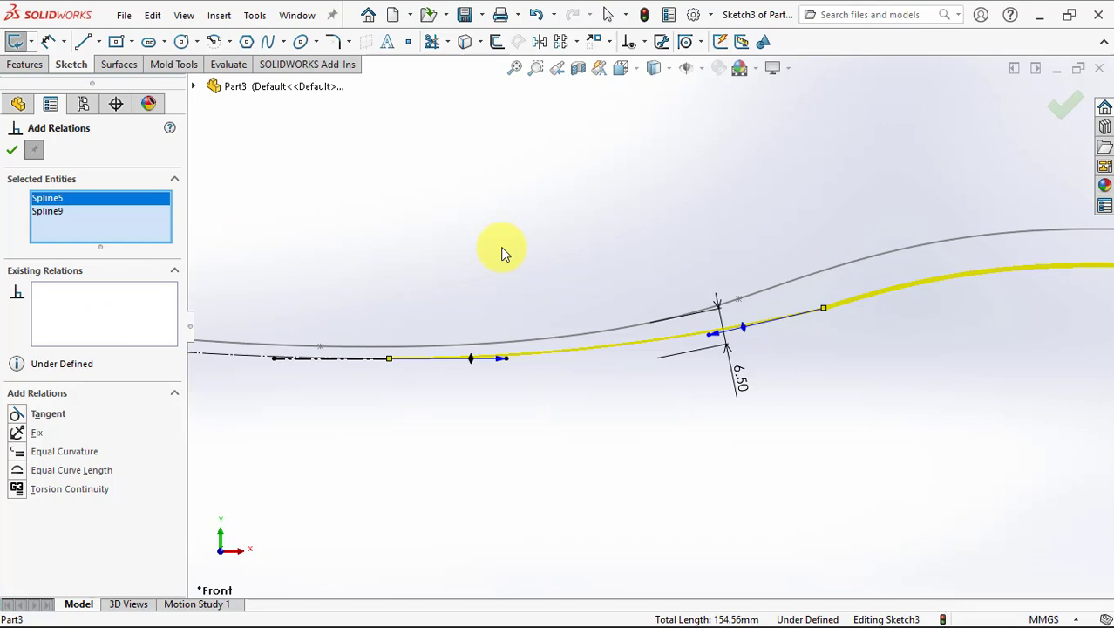
click(11, 150)
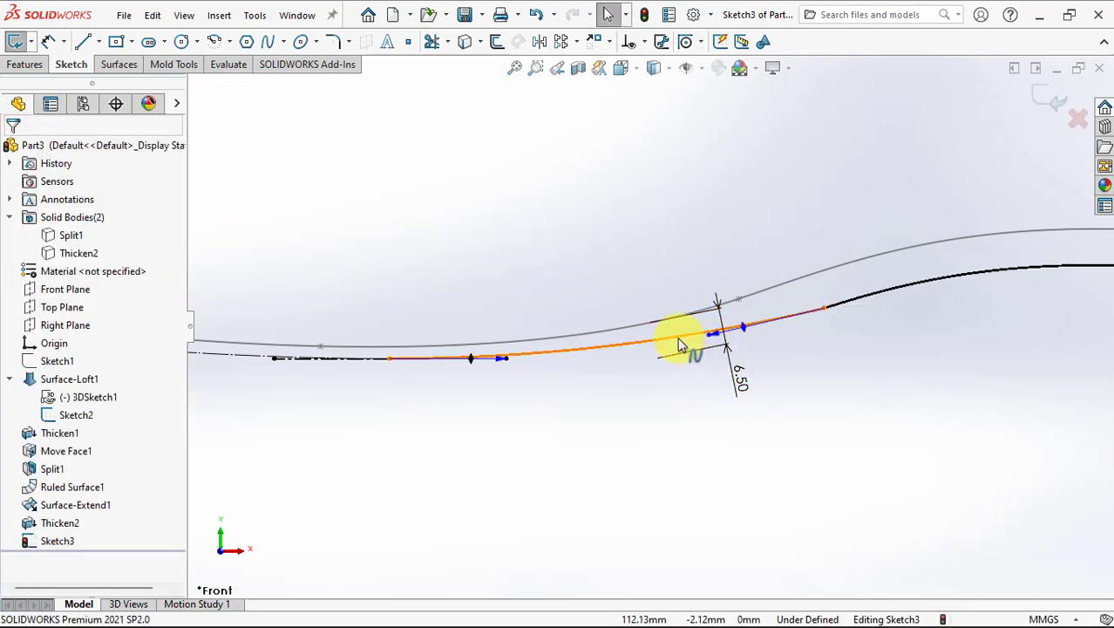
Adjust the new spline's shape and draw an upright line from the straight line's end.
click(705, 349)
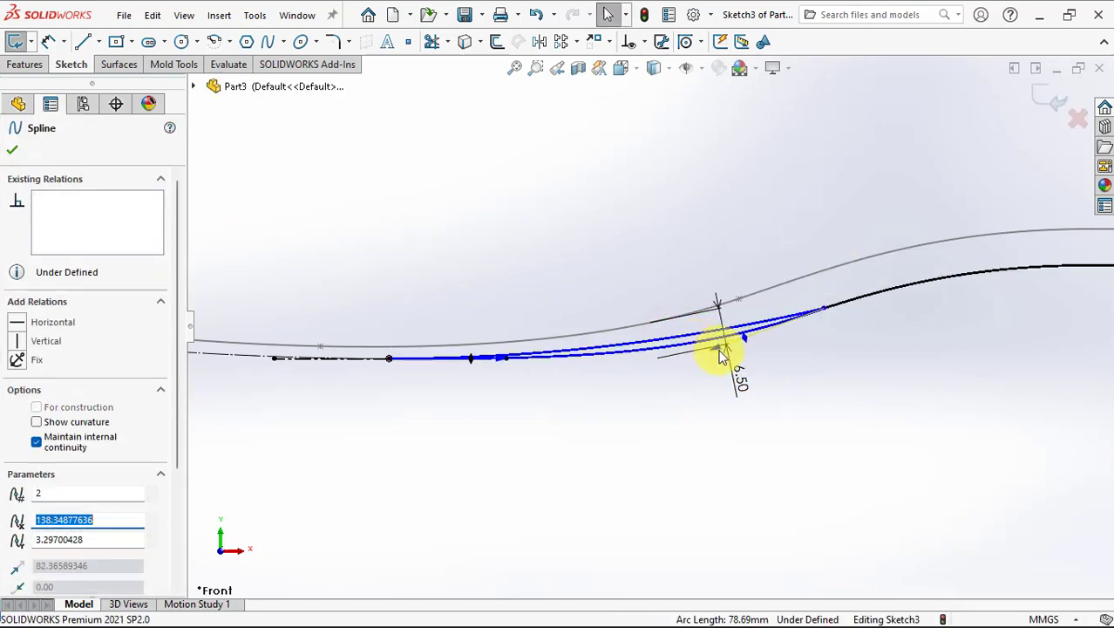
click(844, 369)
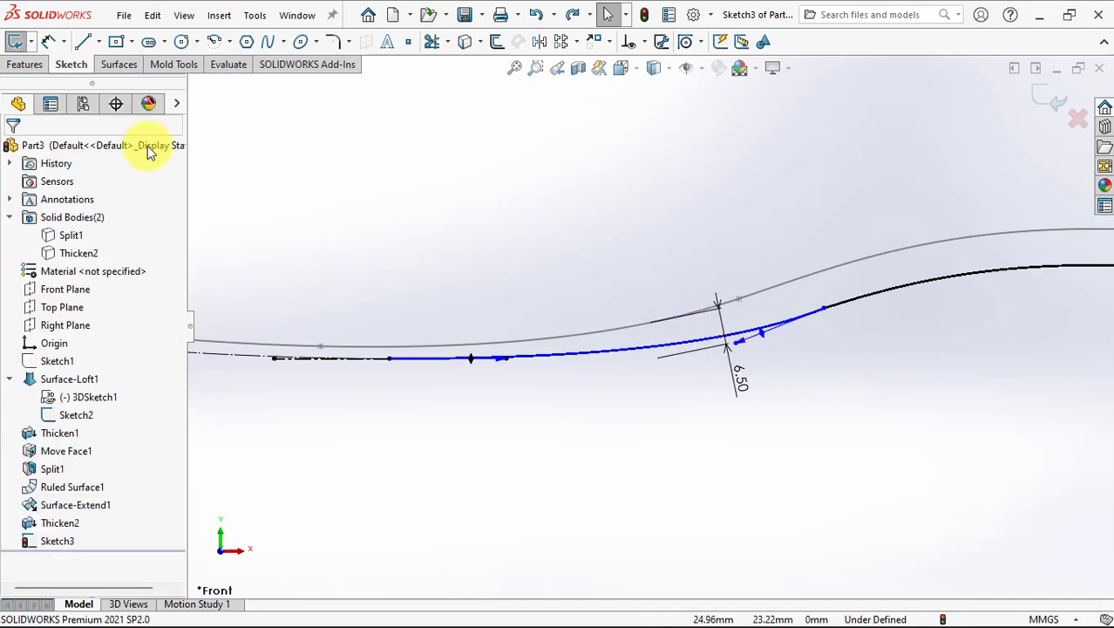
click(83, 44)
click(390, 358)
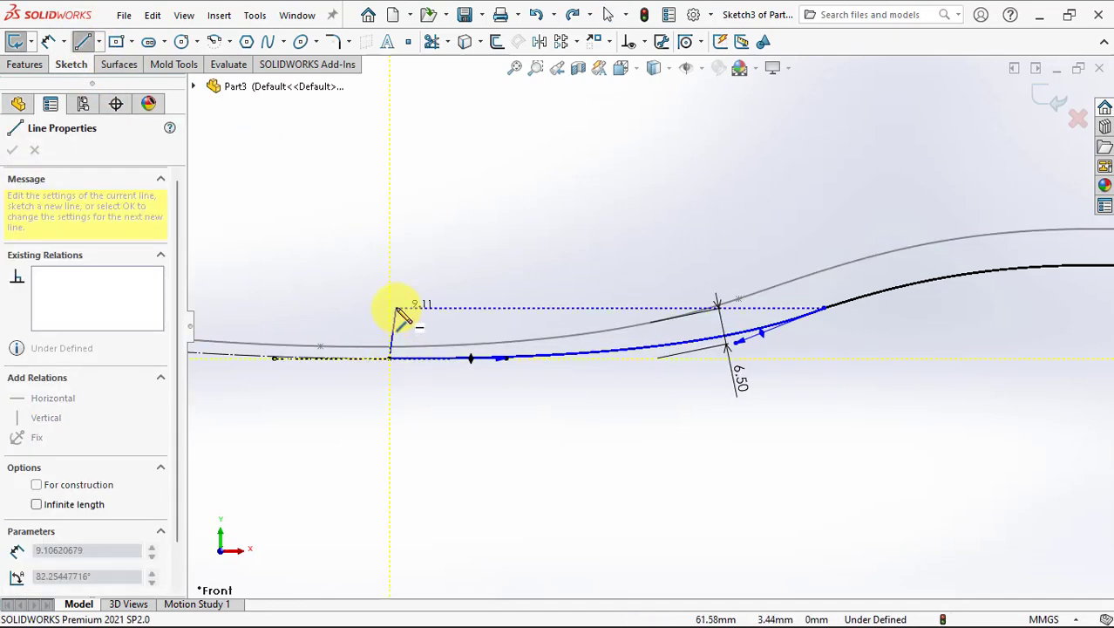
double_click(389, 272)
key(Escape)
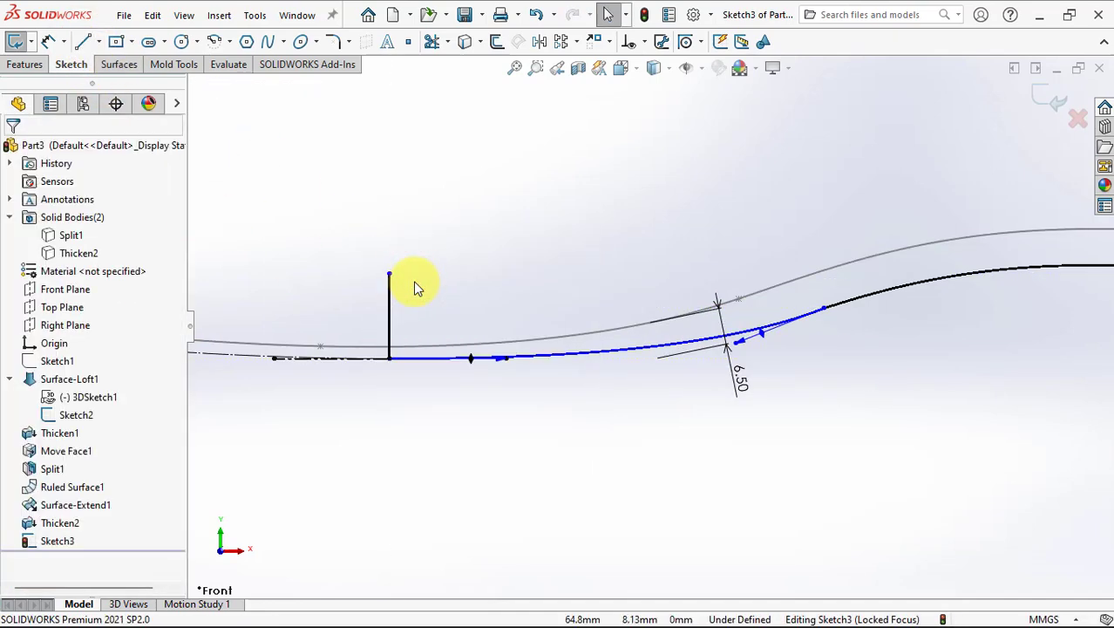
Show Thicken2 again and drag the curve's endpoint out past the part's tip.
click(75, 252)
click(430, 218)
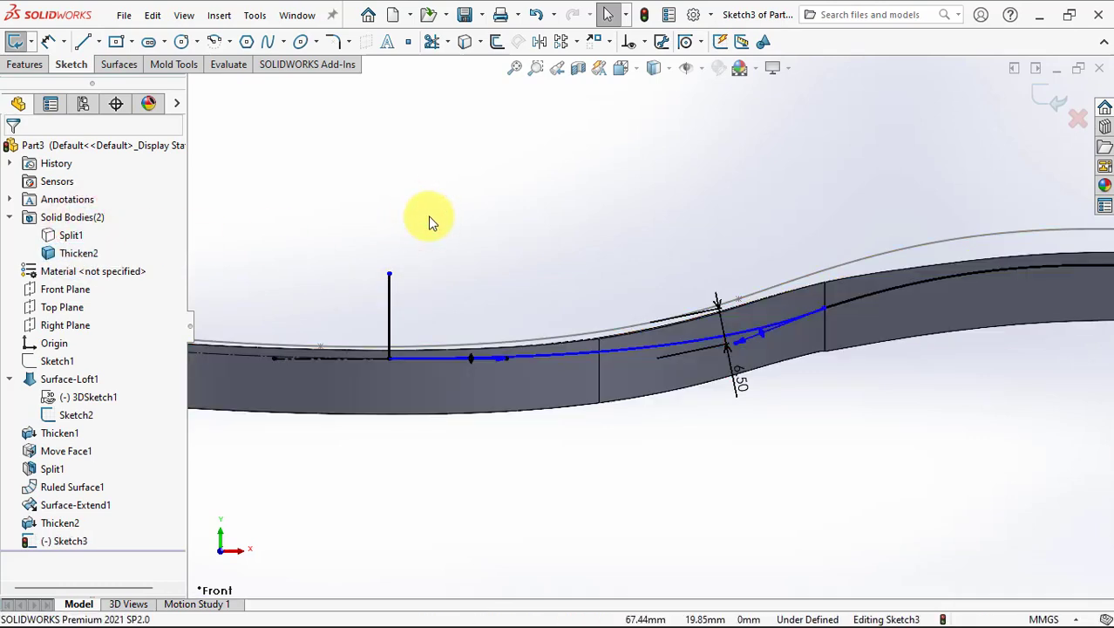
key(f)
scroll(889, 350, down, 3)
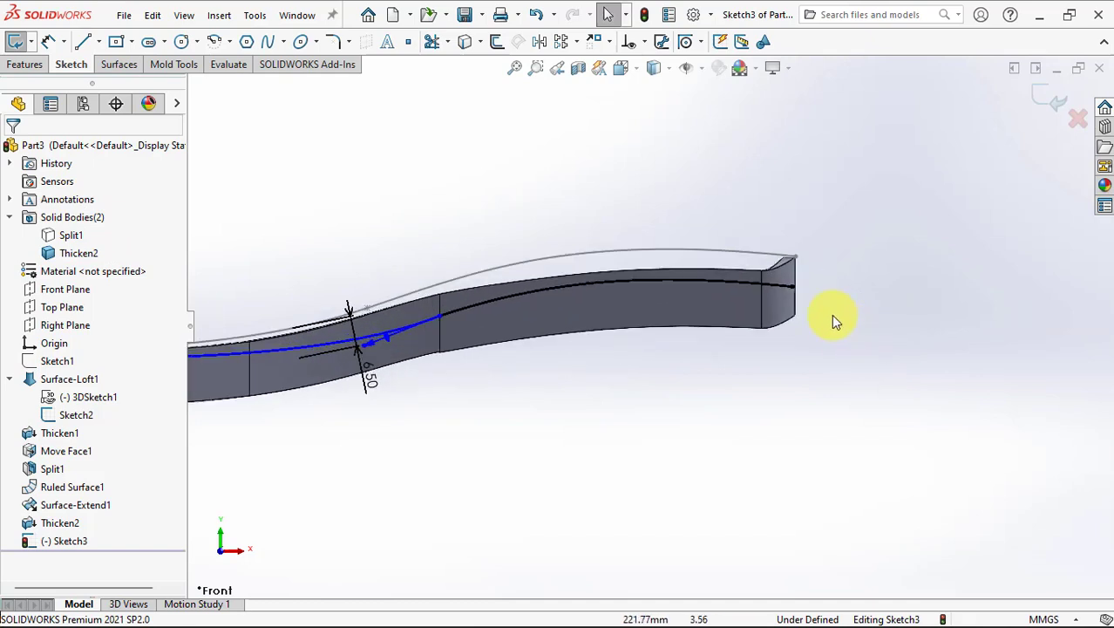
drag(796, 289, 825, 293)
click(766, 377)
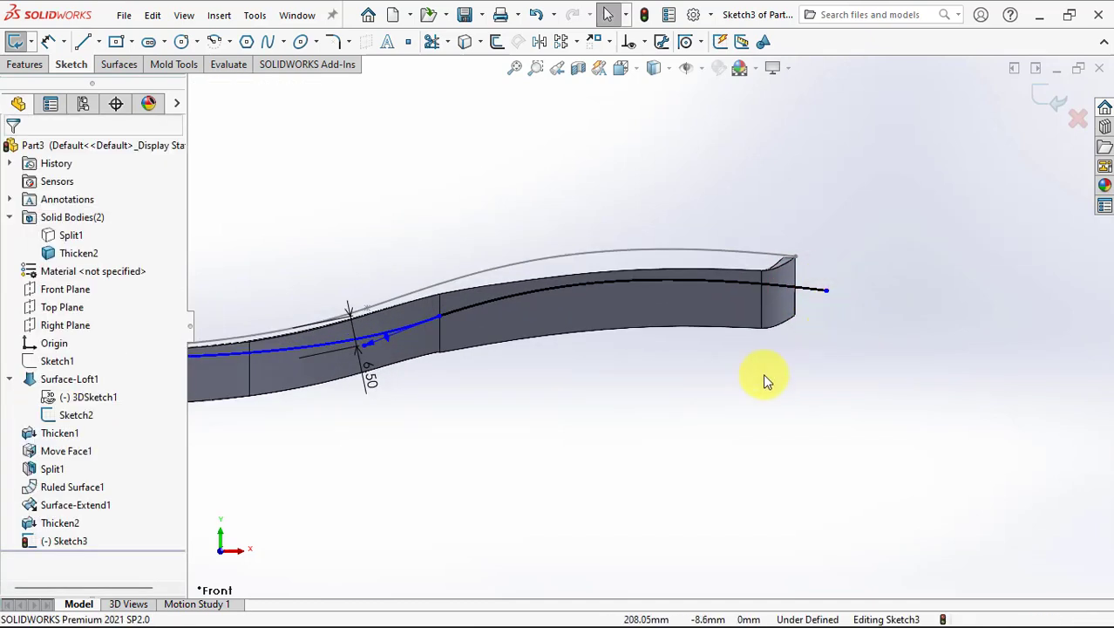
ctrl+middle_drag(765, 377, 913, 369)
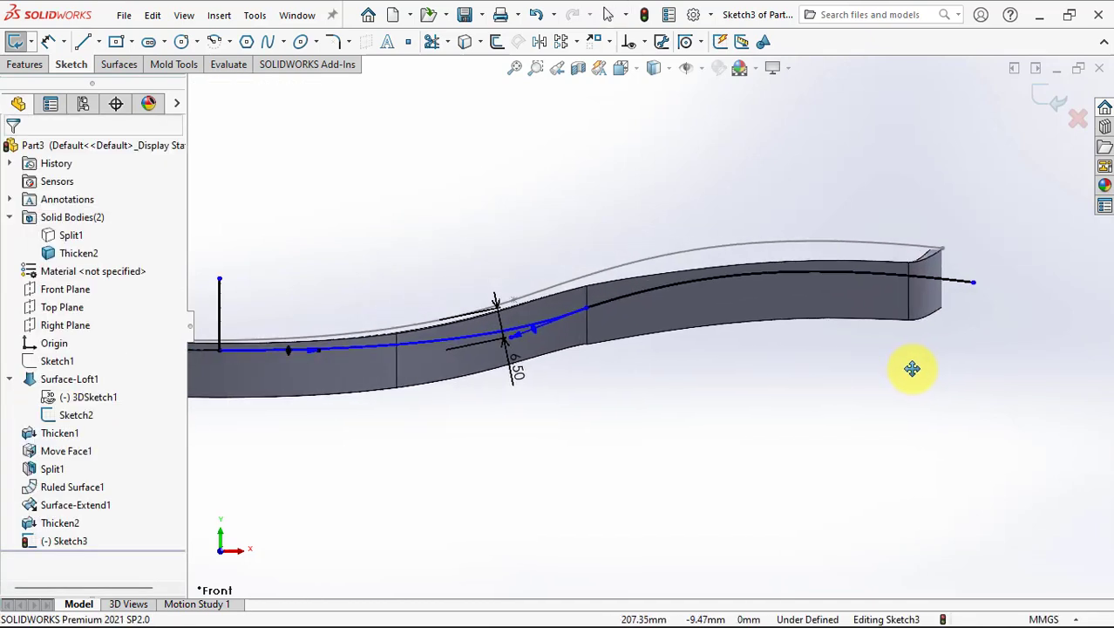
click(22, 65)
Split the Thicken2 body into two pieces using Sketch3 as the trim tool.
click(536, 43)
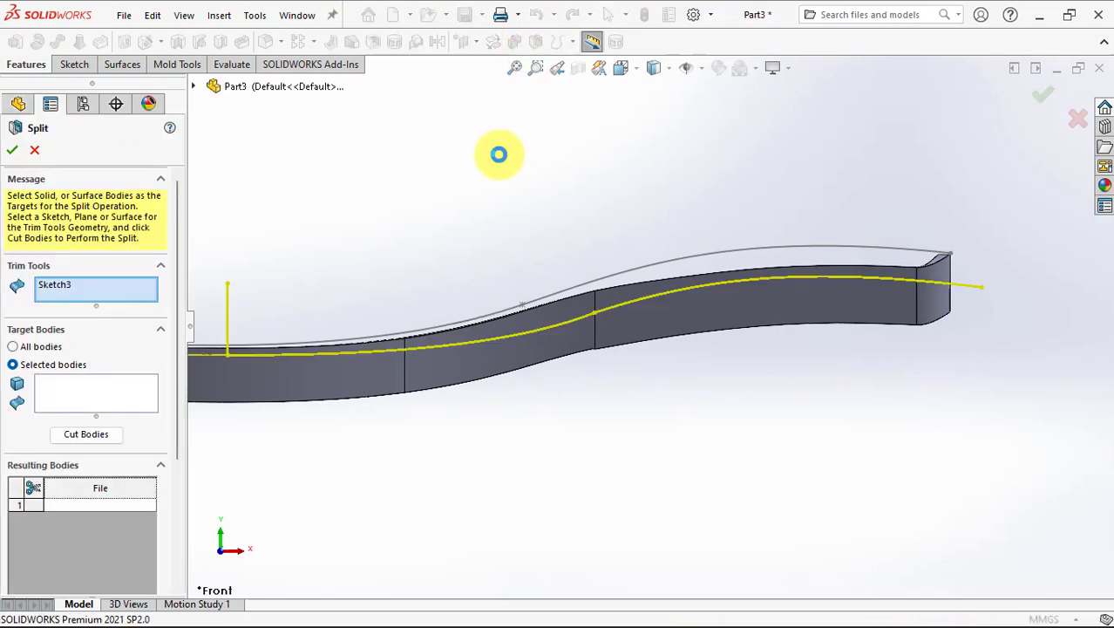
click(88, 393)
click(281, 377)
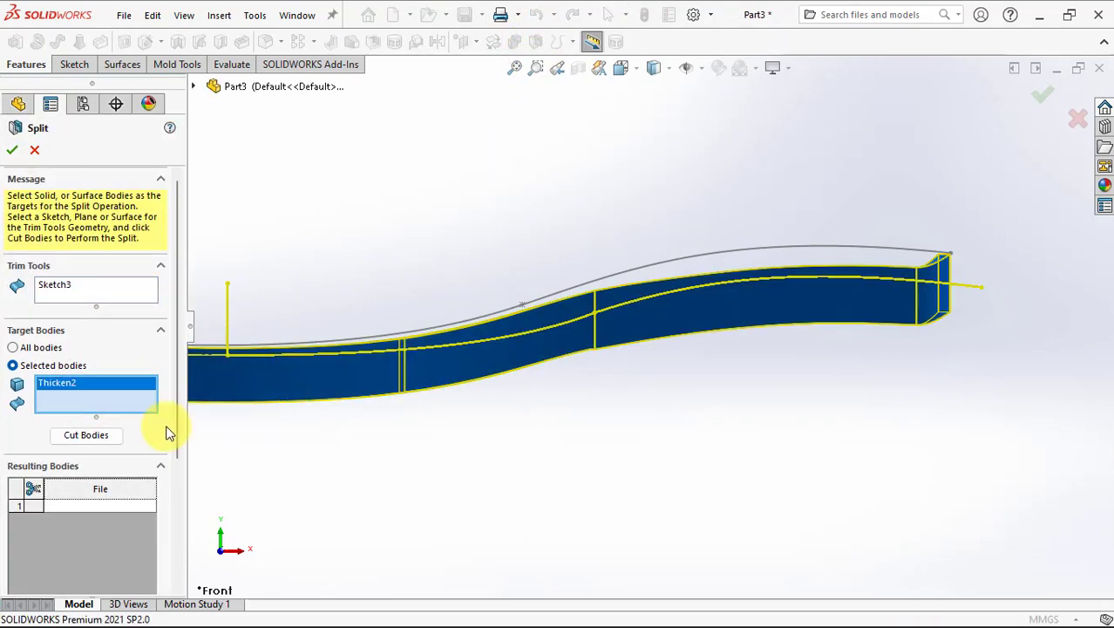
click(127, 440)
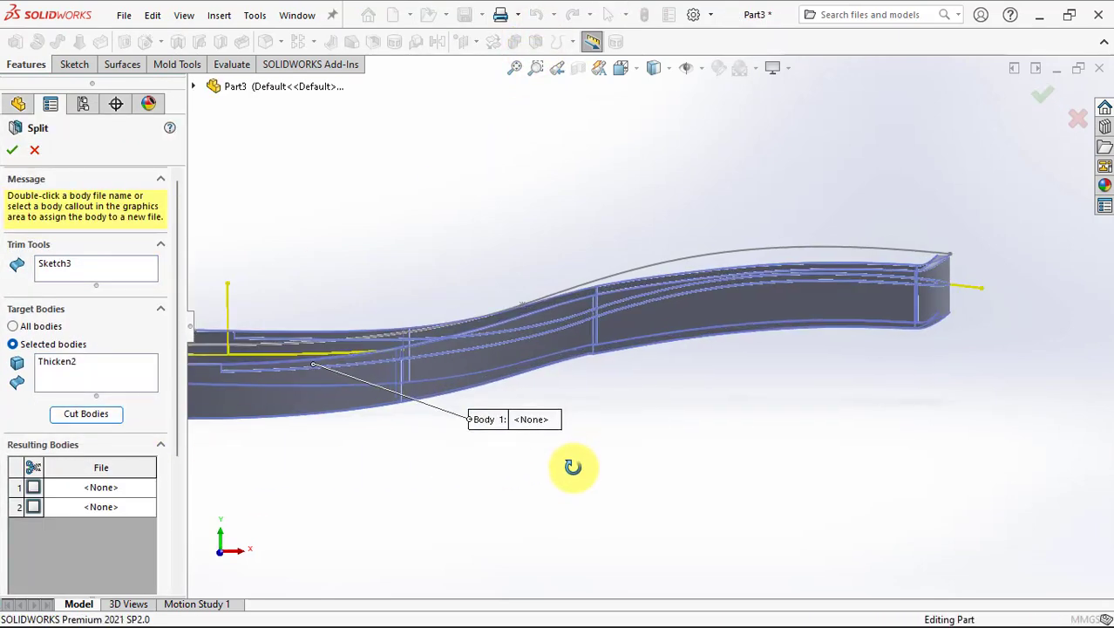
scroll(139, 524, down, 2)
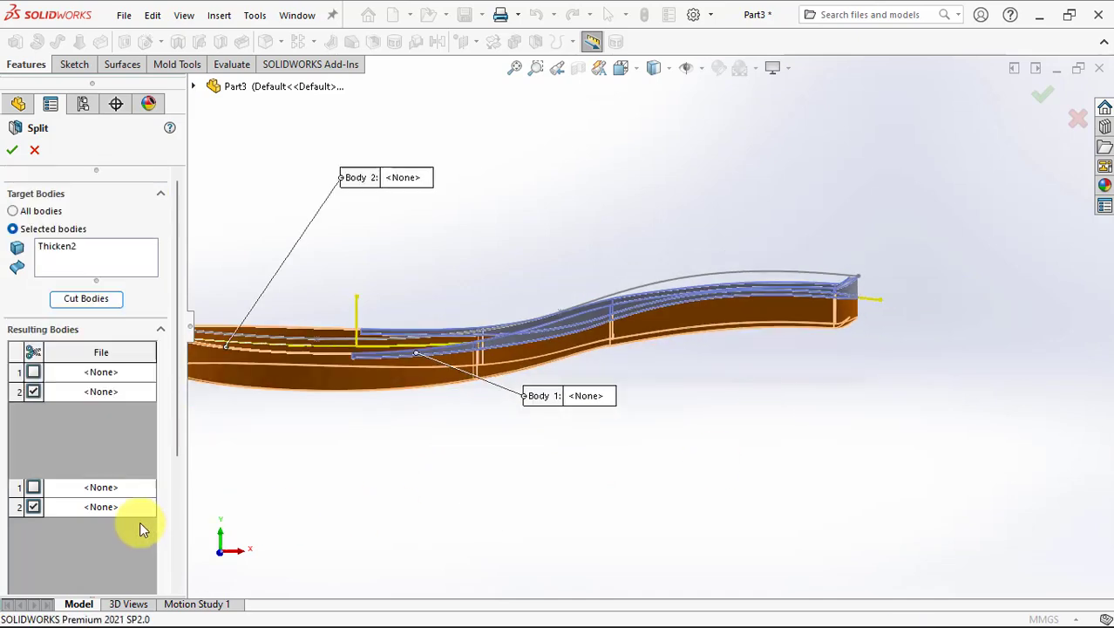
scroll(53, 471, down, 2)
click(13, 151)
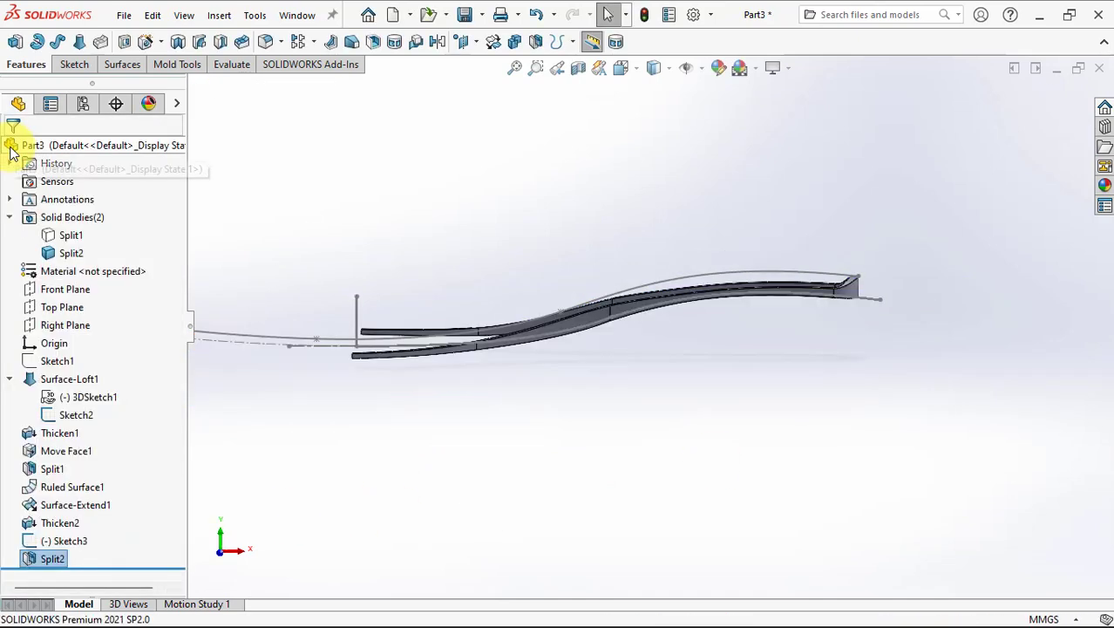
middle_drag(467, 214, 519, 261)
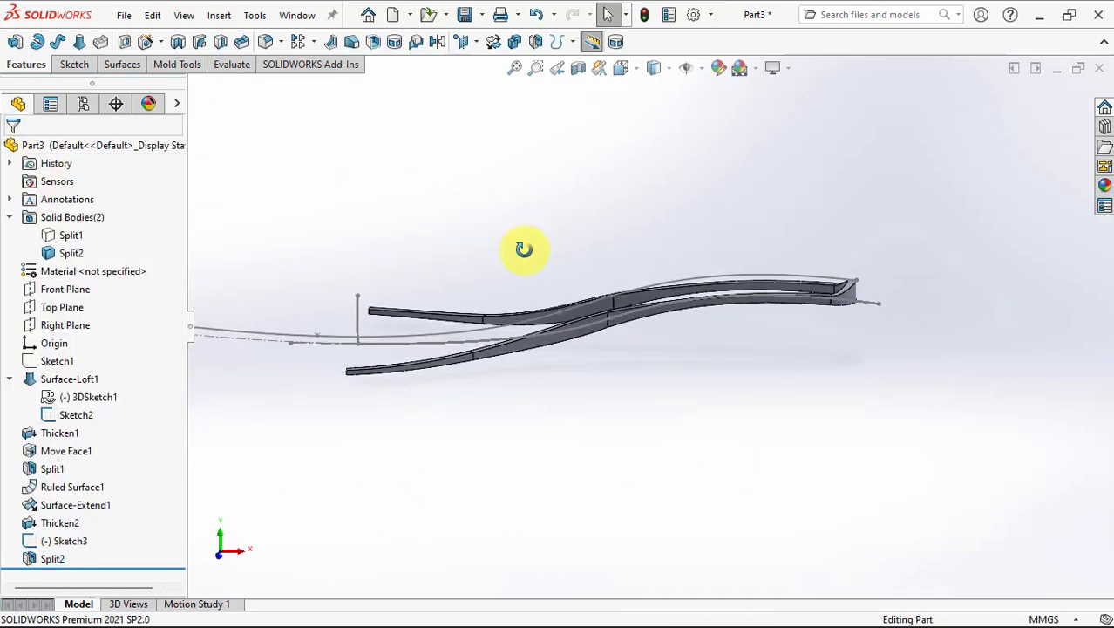
Open Sketch3 and show the hidden Split1 body.
click(474, 329)
double_click(445, 338)
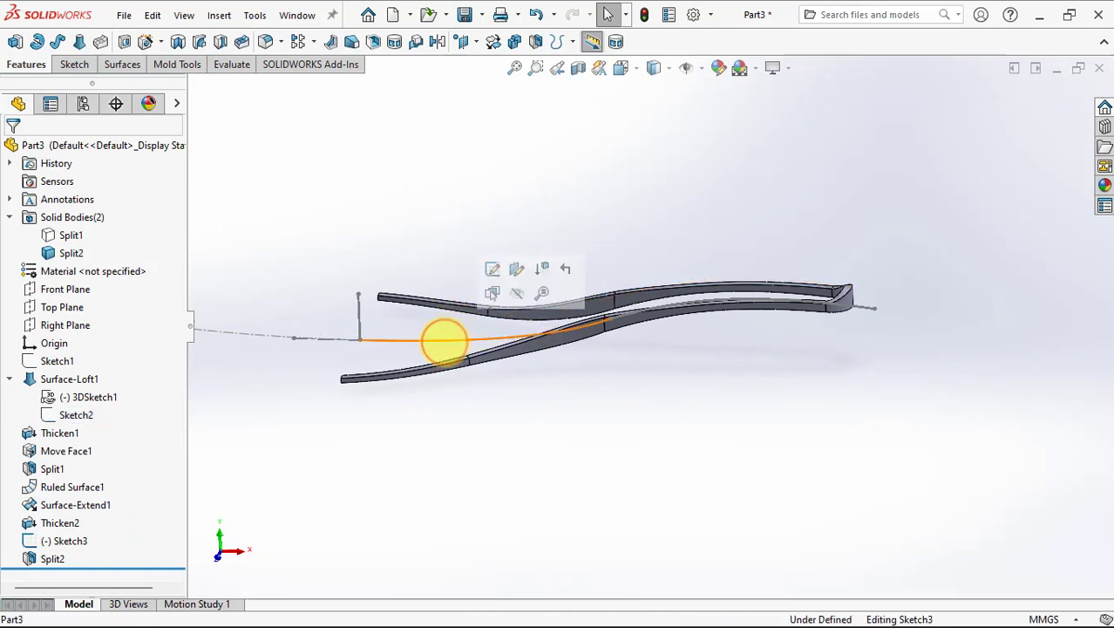
click(70, 236)
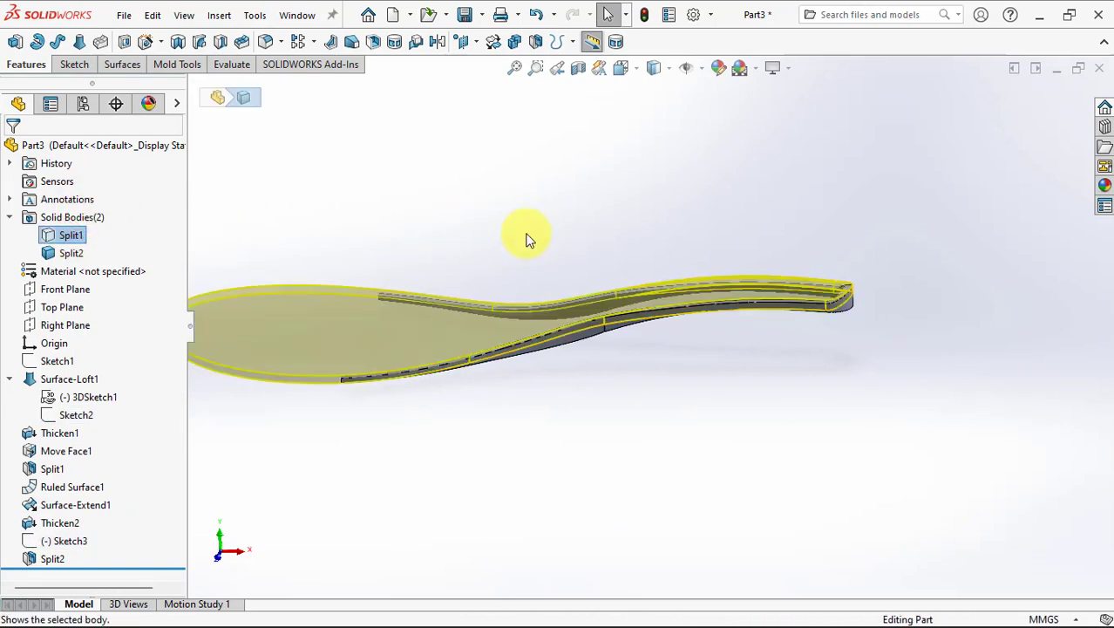
mouse_move(702, 232)
middle_down()
mouse_move(824, 276)
mouse_move(818, 211)
middle_up()
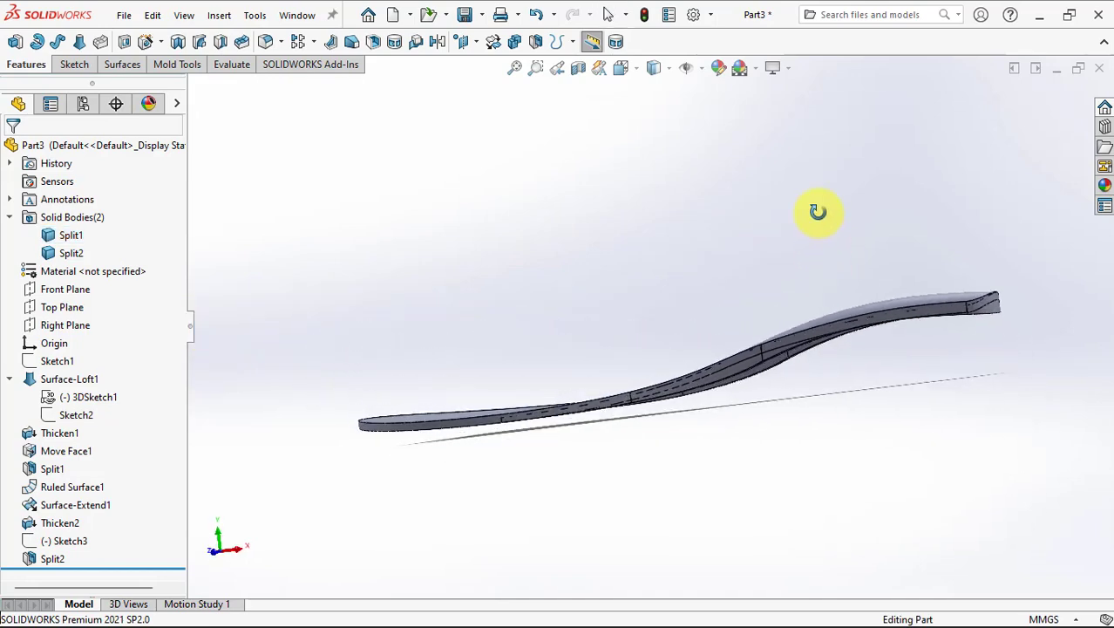
Combine Split1 and Split2 with Add into one solid body.
click(517, 44)
click(449, 420)
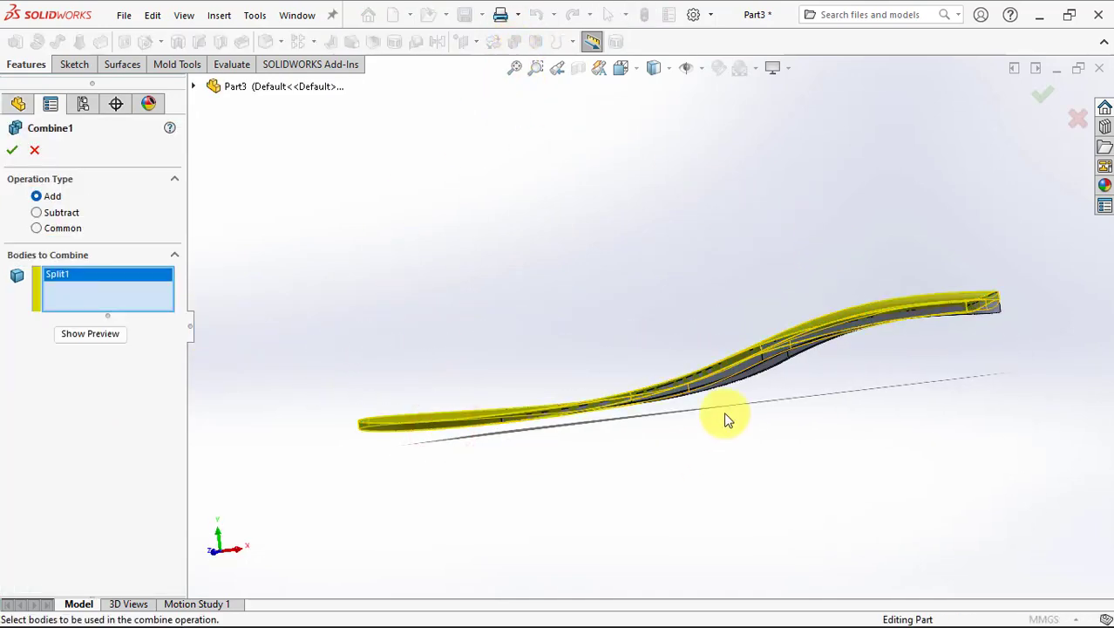
click(745, 371)
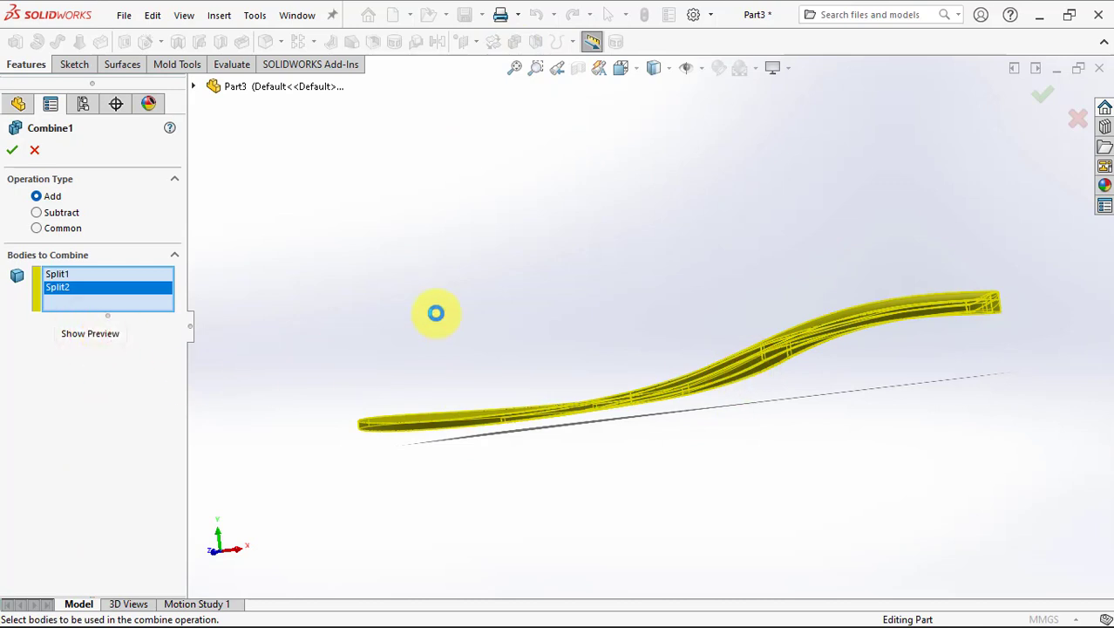
middle_drag(440, 311, 444, 390)
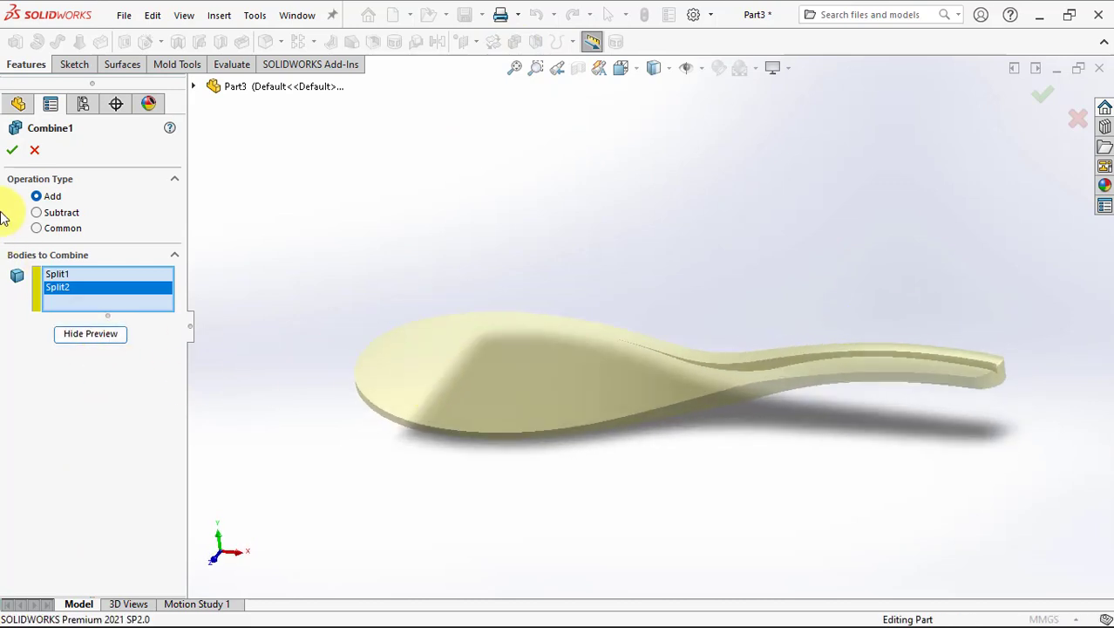
click(15, 152)
scroll(775, 420, down, 3)
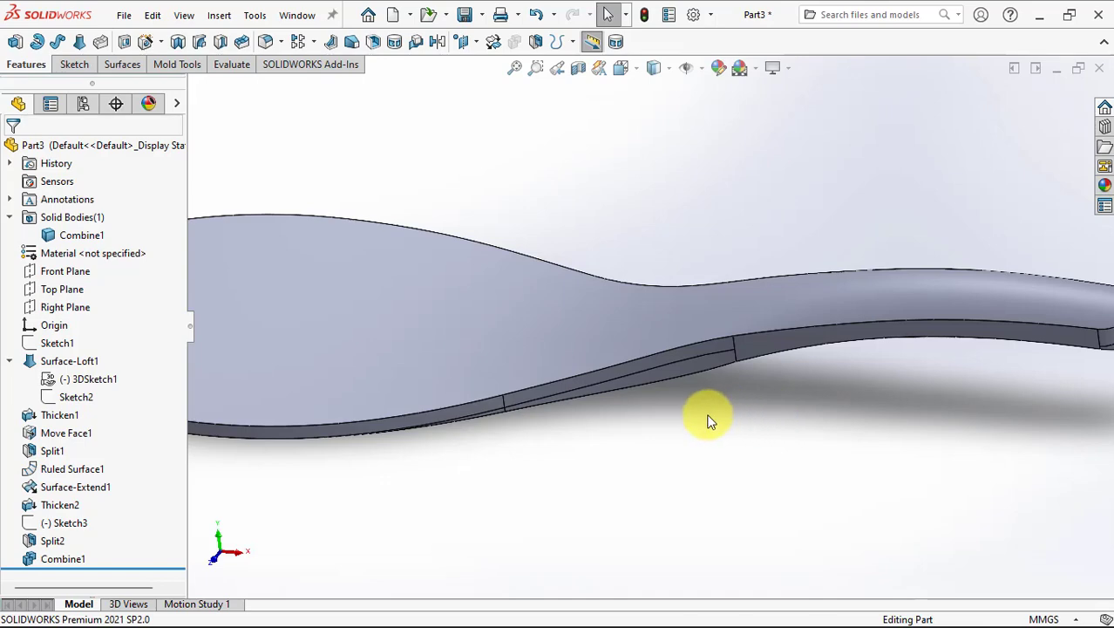
mouse_move(708, 421)
middle_down()
mouse_move(791, 393)
mouse_move(763, 379)
mouse_move(766, 346)
mouse_move(750, 390)
middle_up()
Delete and patch the four sliver seam faces along the spoon's edge.
click(137, 67)
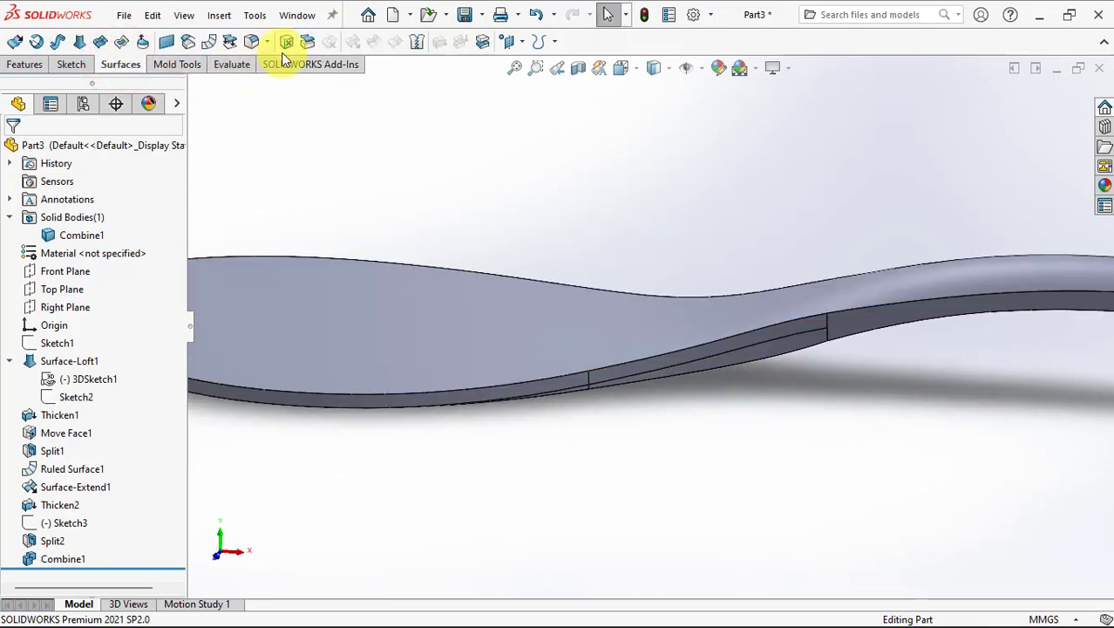
click(287, 43)
click(698, 364)
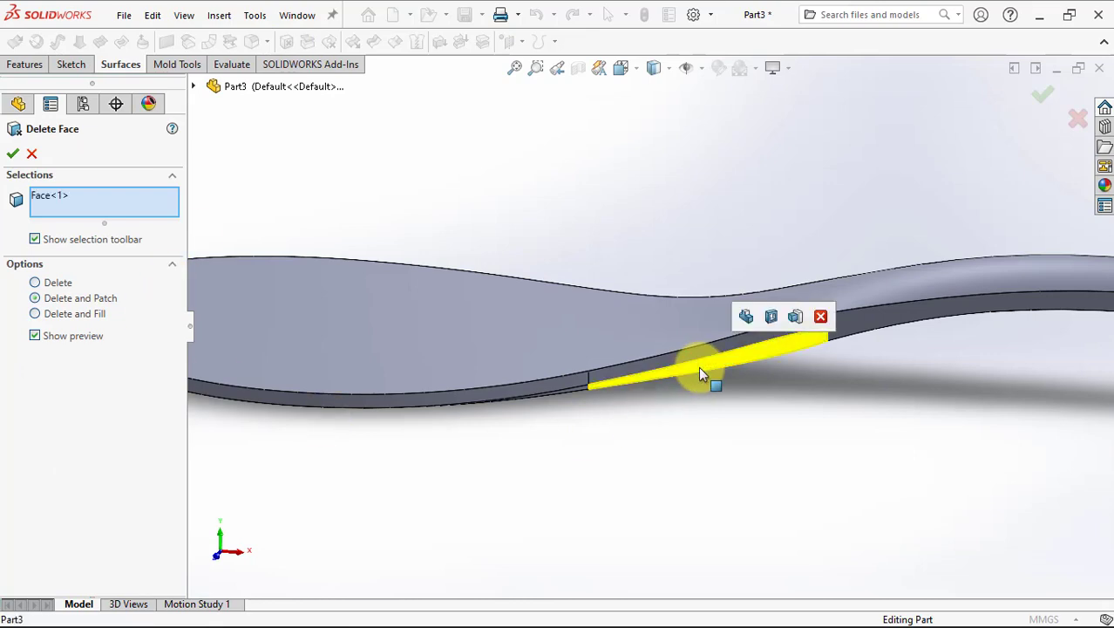
middle_drag(699, 368, 804, 251)
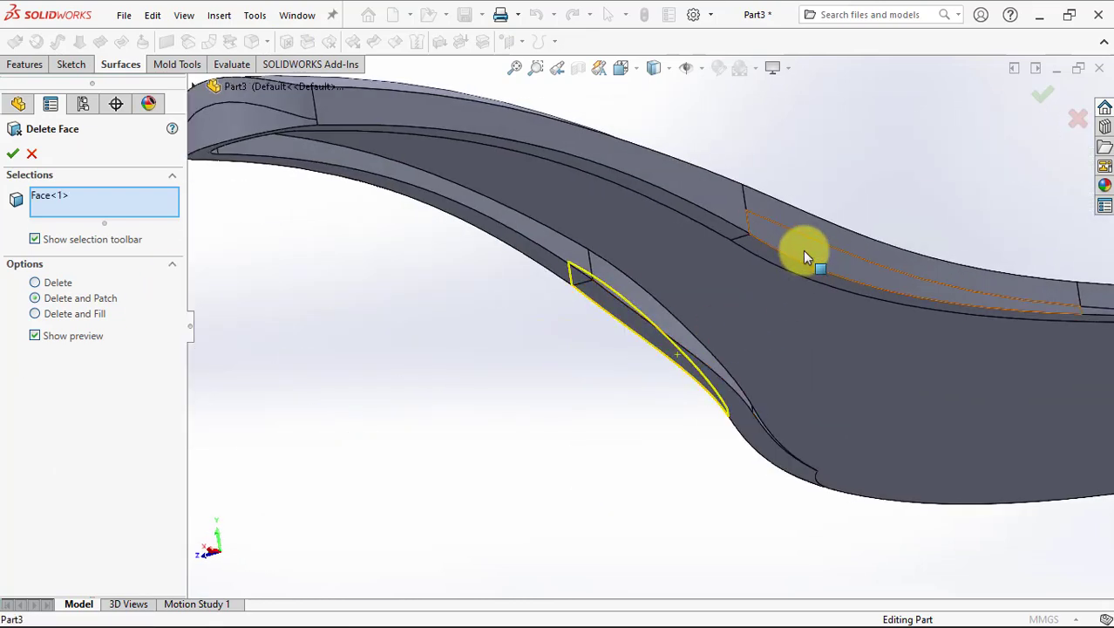
click(803, 250)
click(1024, 317)
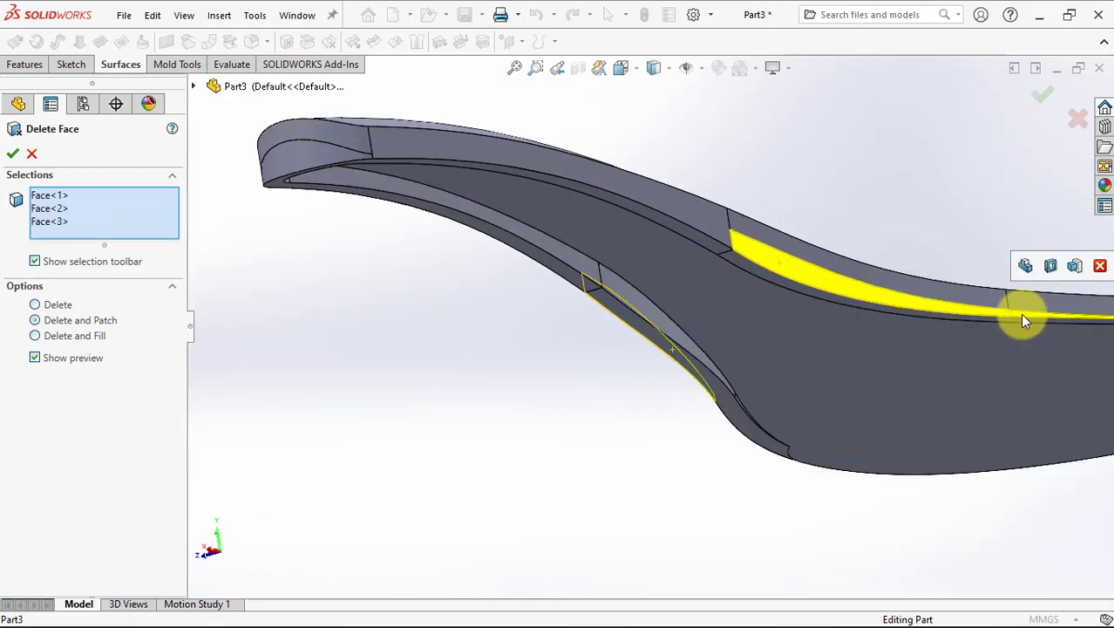
mouse_move(1020, 313)
middle_down()
mouse_move(1020, 344)
mouse_move(771, 385)
middle_up()
click(770, 384)
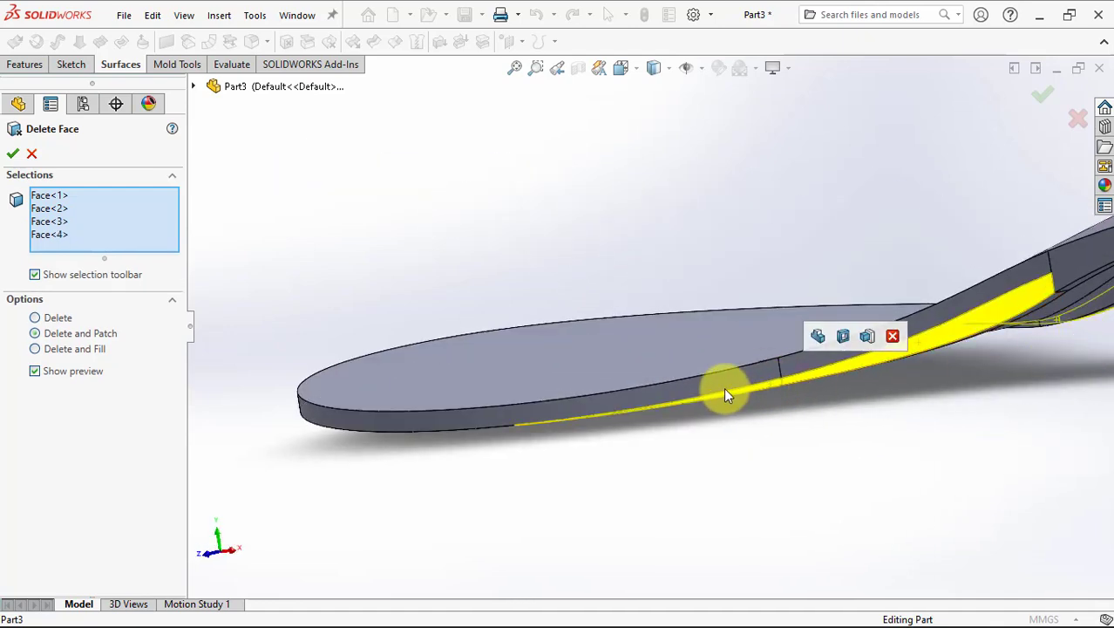
click(12, 155)
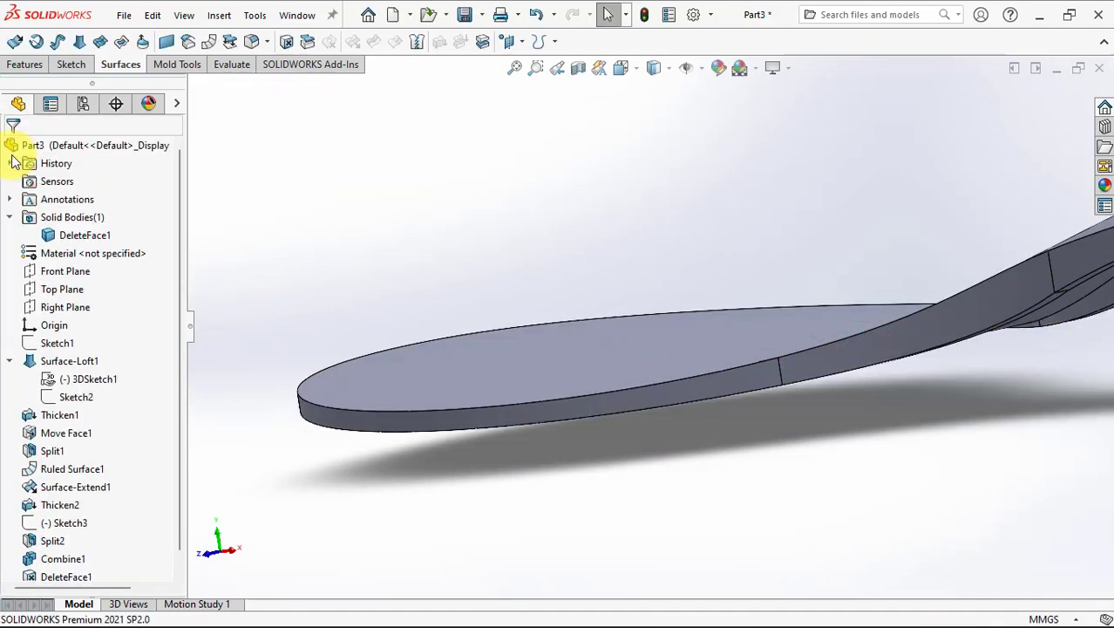
scroll(647, 241, up, 3)
scroll(1013, 298, down, 5)
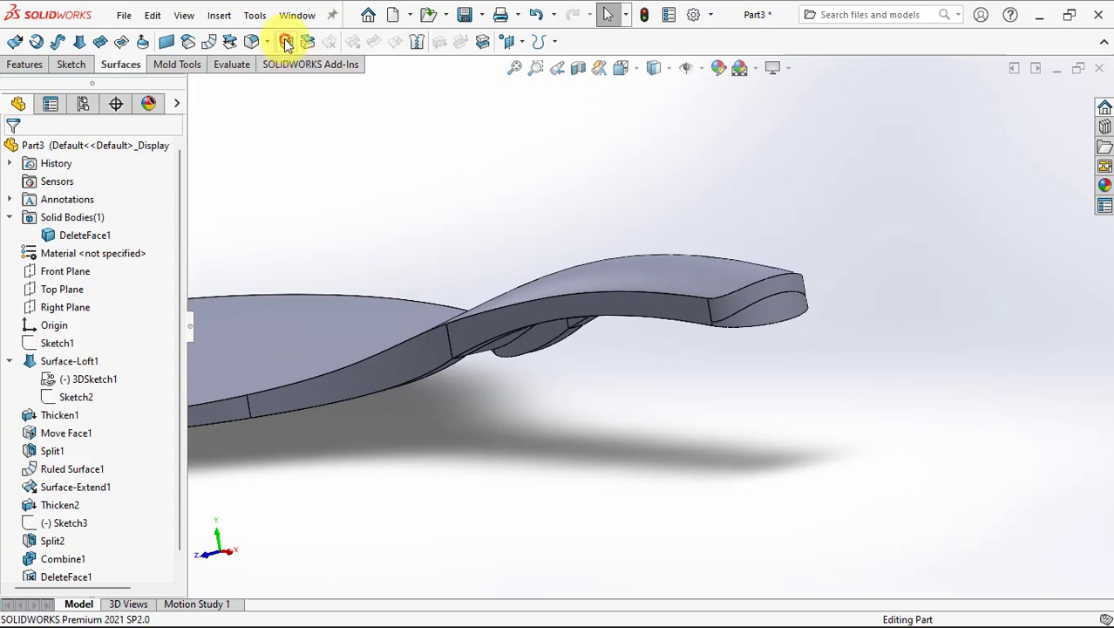
Delete and patch the handle's end face, then start a sketch on the Top Plane.
click(286, 42)
click(779, 308)
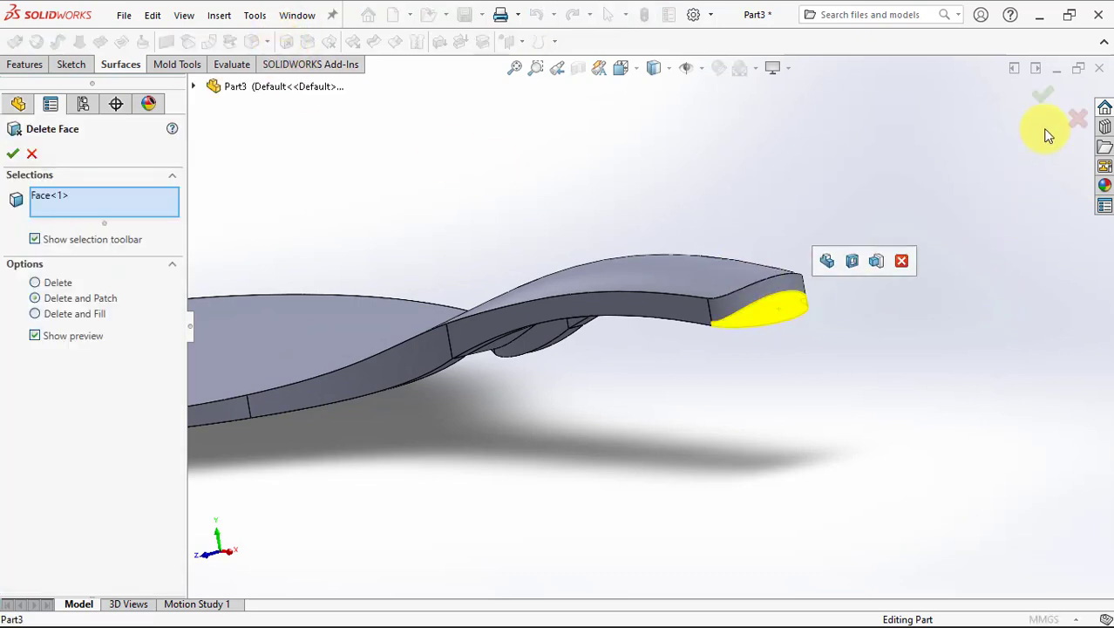
click(1042, 96)
mouse_move(884, 214)
middle_down()
mouse_move(731, 204)
mouse_move(785, 206)
mouse_move(783, 186)
middle_up()
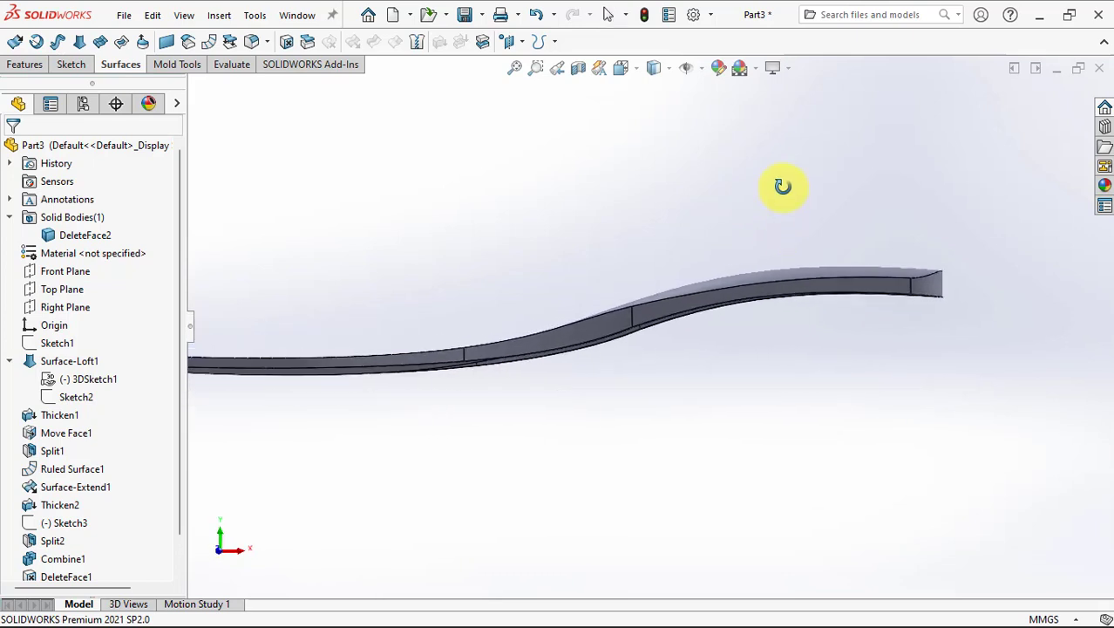
key(ctrl+1)
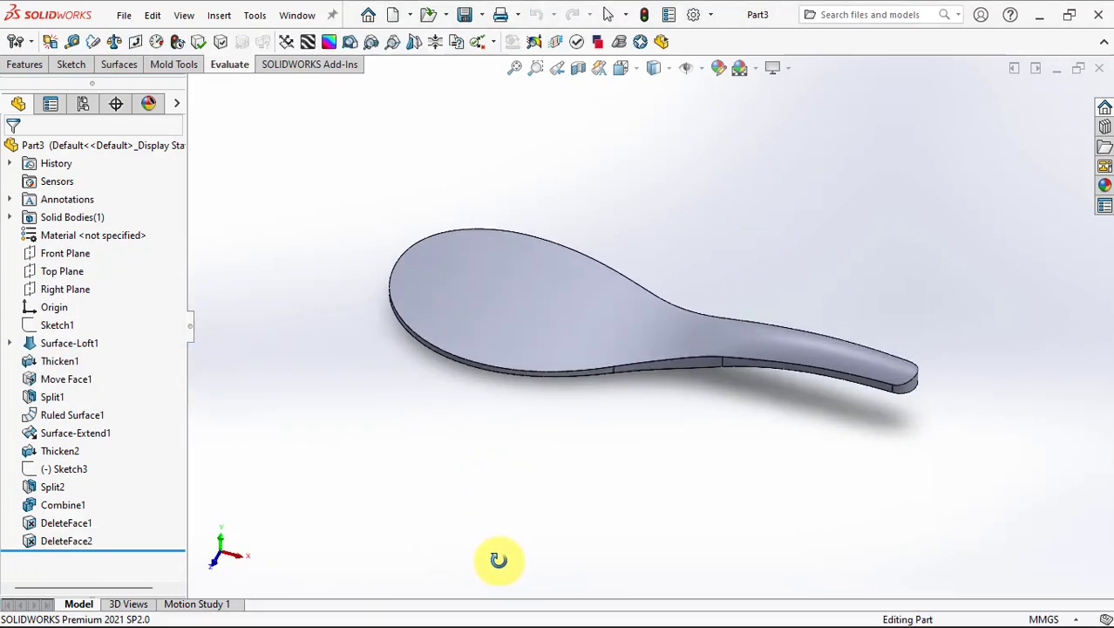
click(72, 279)
click(85, 263)
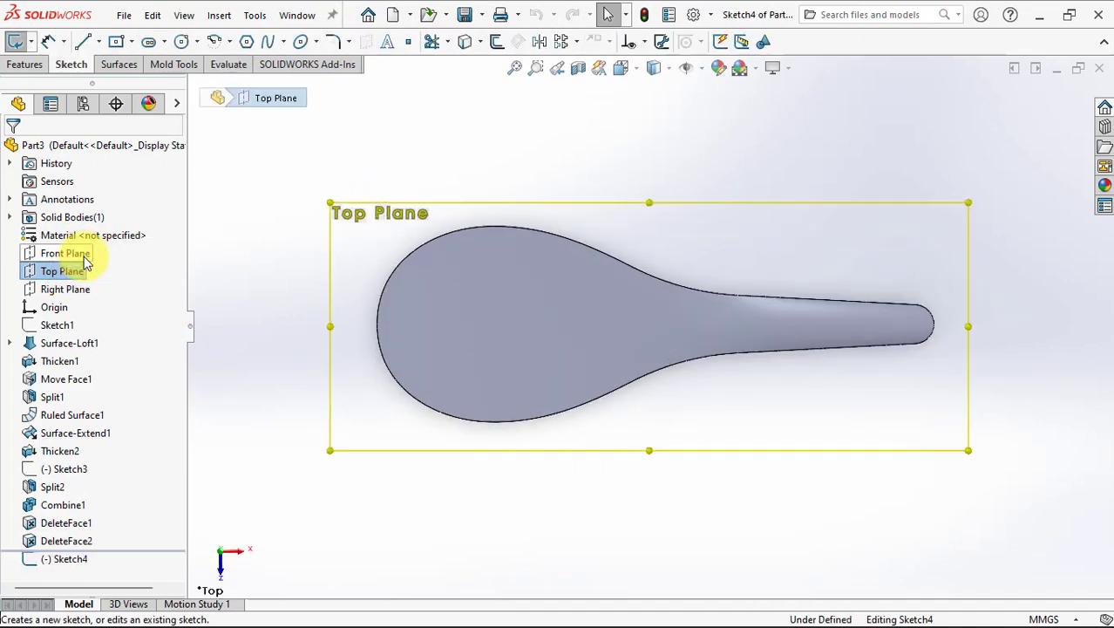
Offset the upper and lower bowl edges 2 mm inward.
click(493, 43)
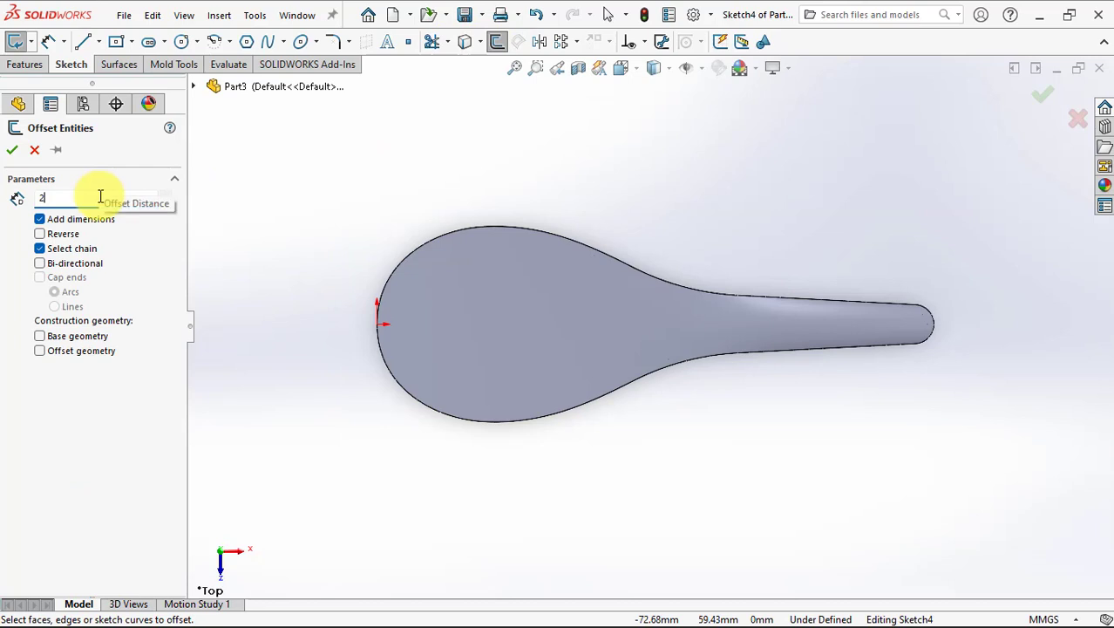
scroll(477, 303, down, 3)
scroll(488, 231, up, 1)
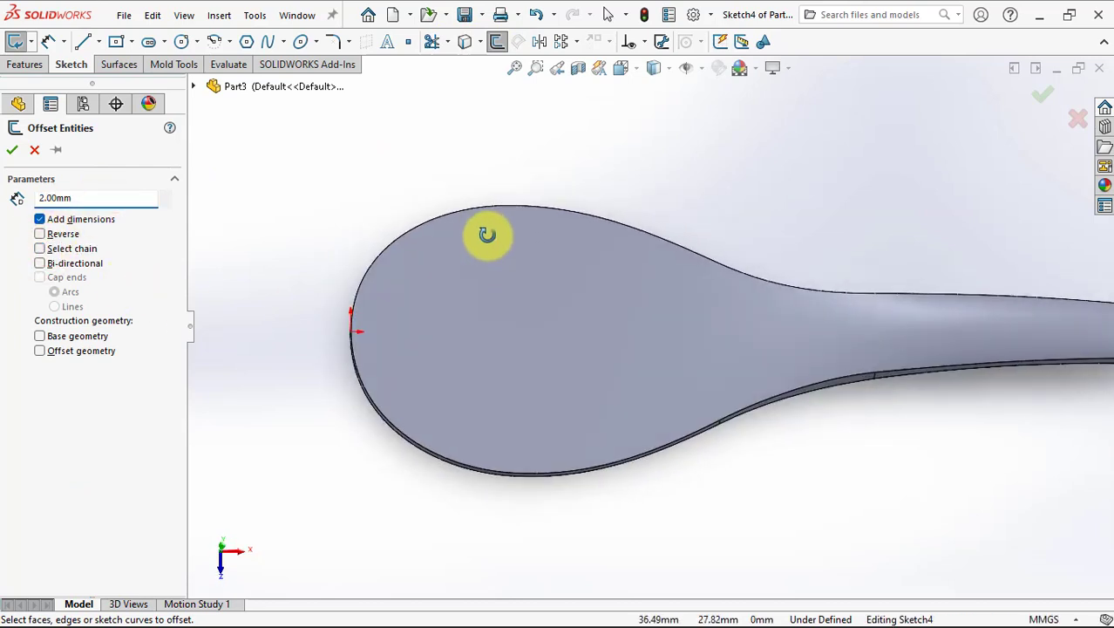
click(456, 212)
click(458, 231)
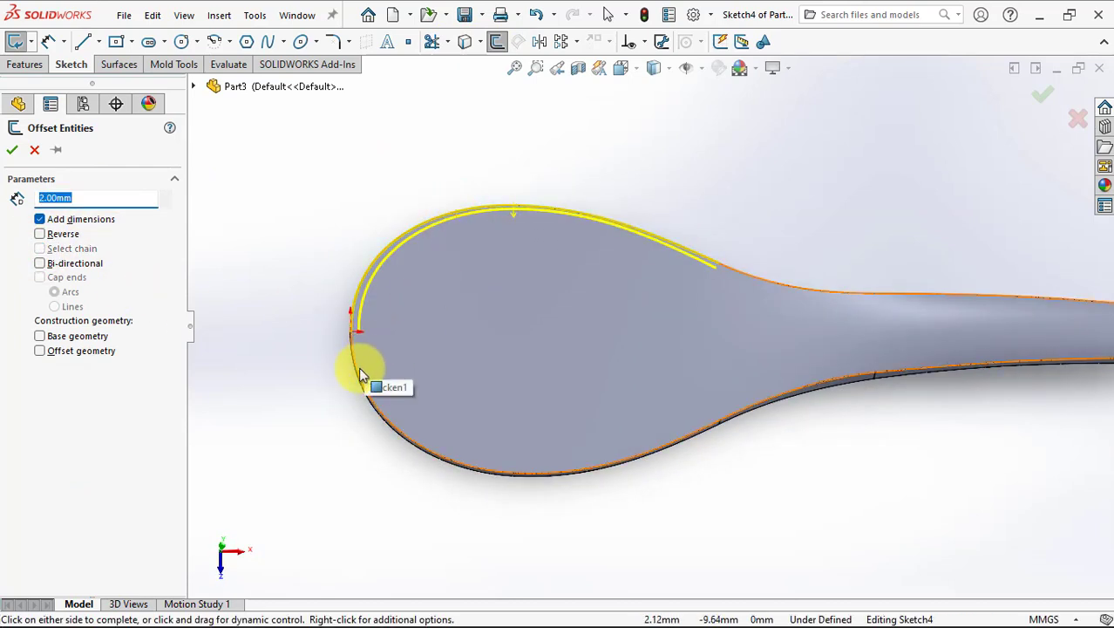
scroll(390, 421, down, 2)
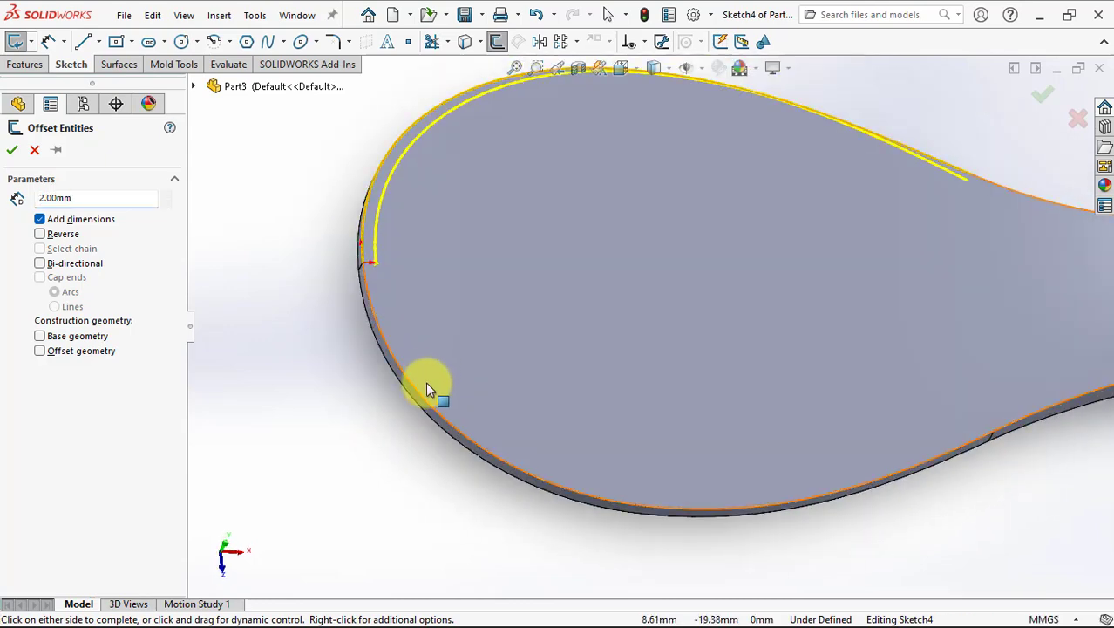
mouse_move(430, 386)
middle_down()
mouse_move(578, 382)
mouse_move(808, 286)
mouse_move(784, 300)
middle_up()
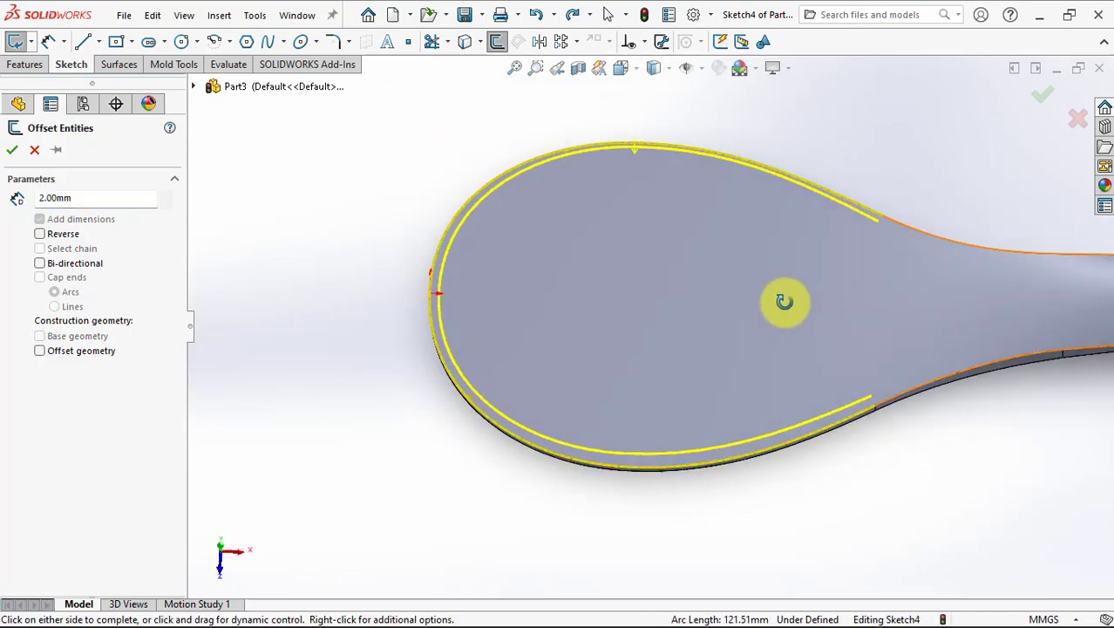
click(15, 158)
key(f)
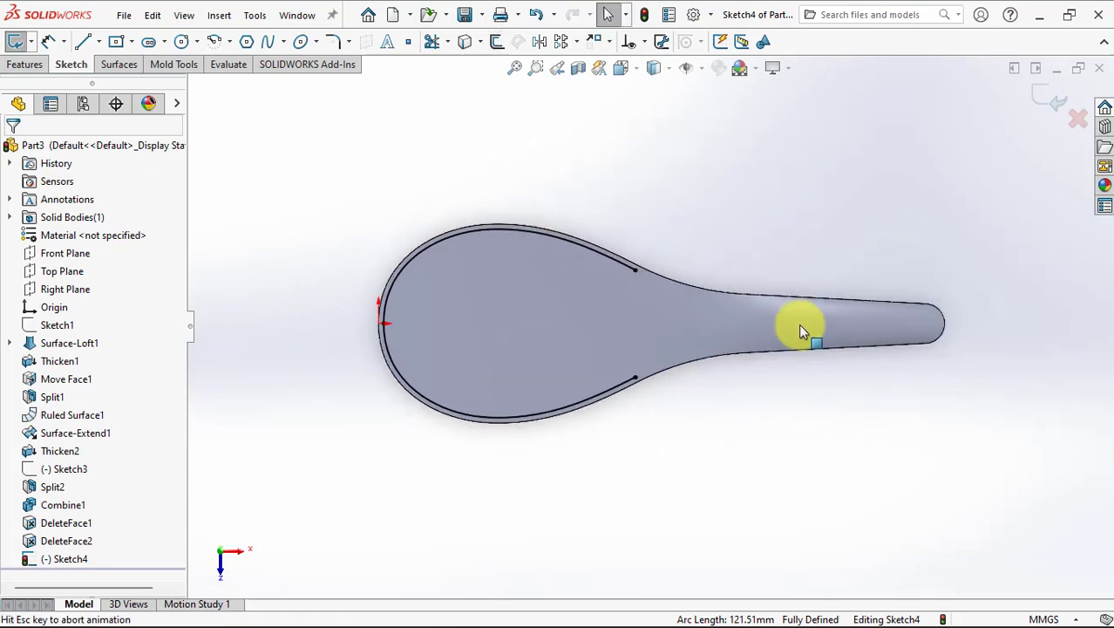
scroll(718, 317, down, 3)
Draw two lines from the offset arcs' ends meeting at a point on the spoon's centreline.
key(l)
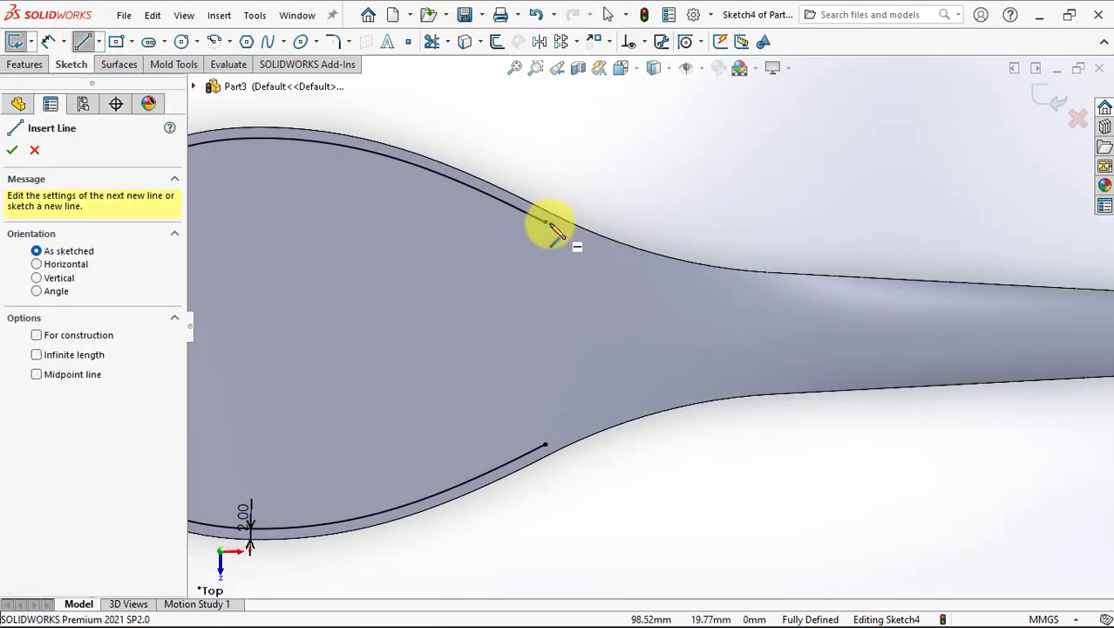
click(545, 221)
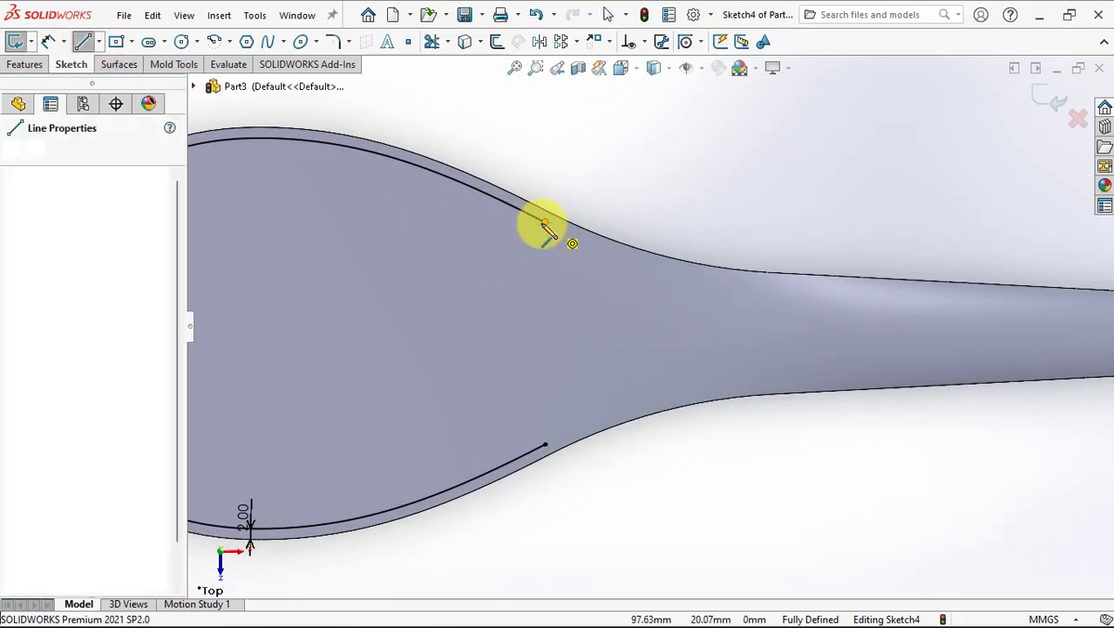
click(761, 333)
click(543, 444)
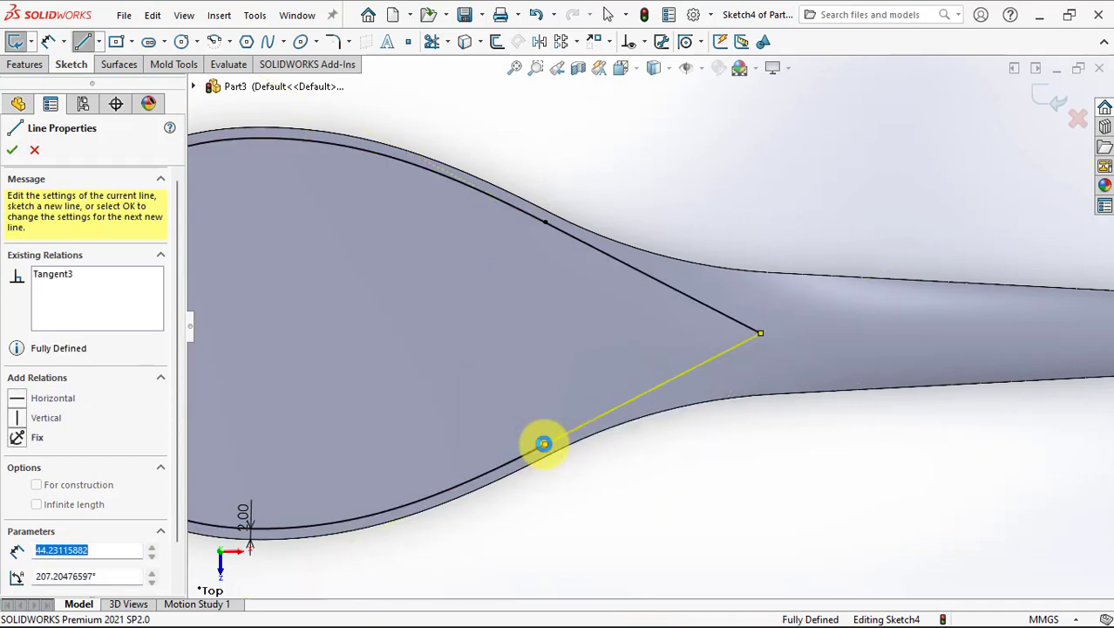
right_click(543, 444)
click(571, 456)
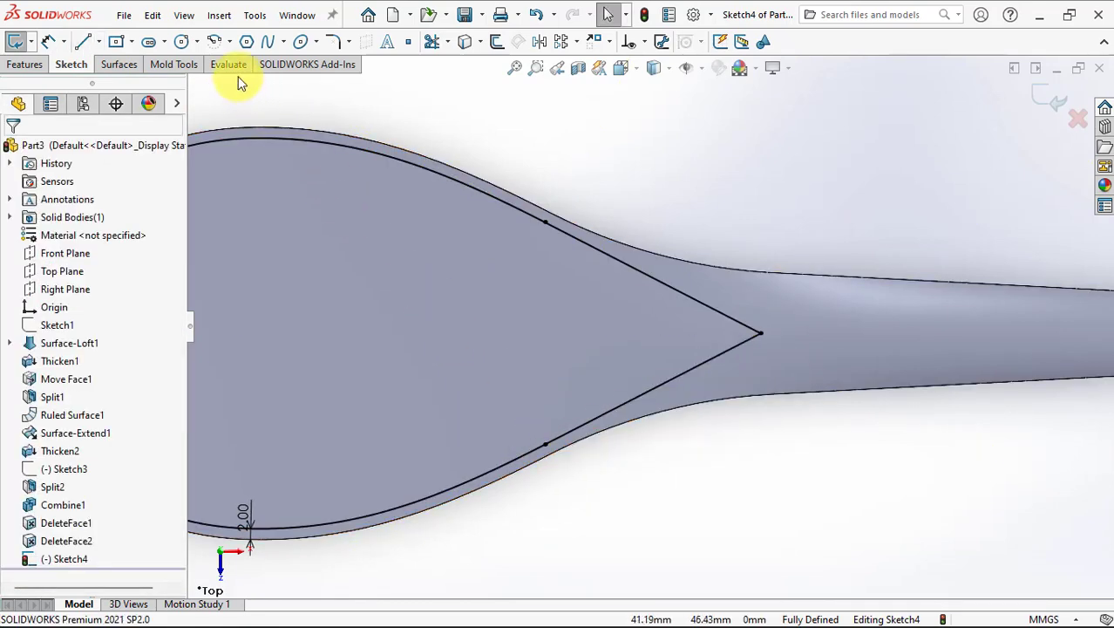
Round the lines' meeting point with a 12 mm sketch fillet.
click(333, 40)
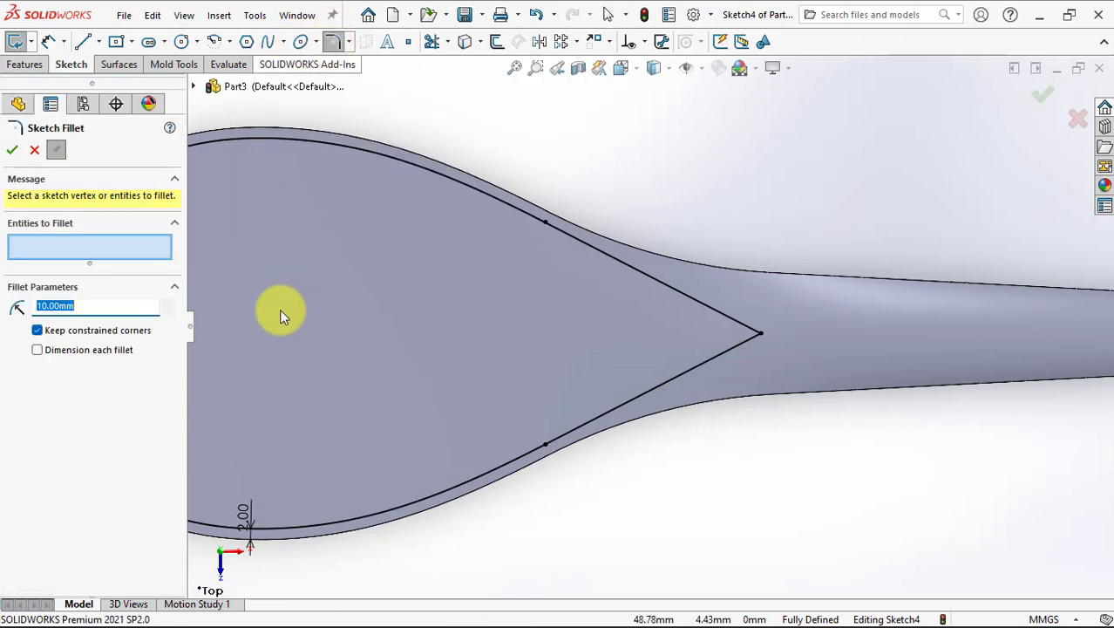
click(761, 332)
click(19, 152)
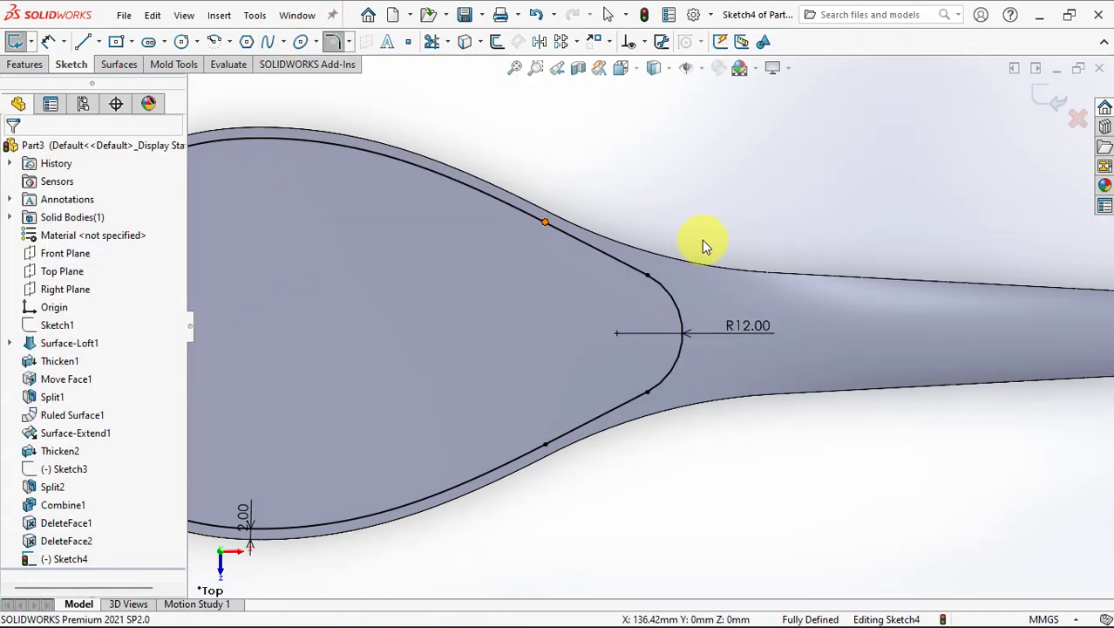
key(f)
middle_drag(684, 248, 695, 164)
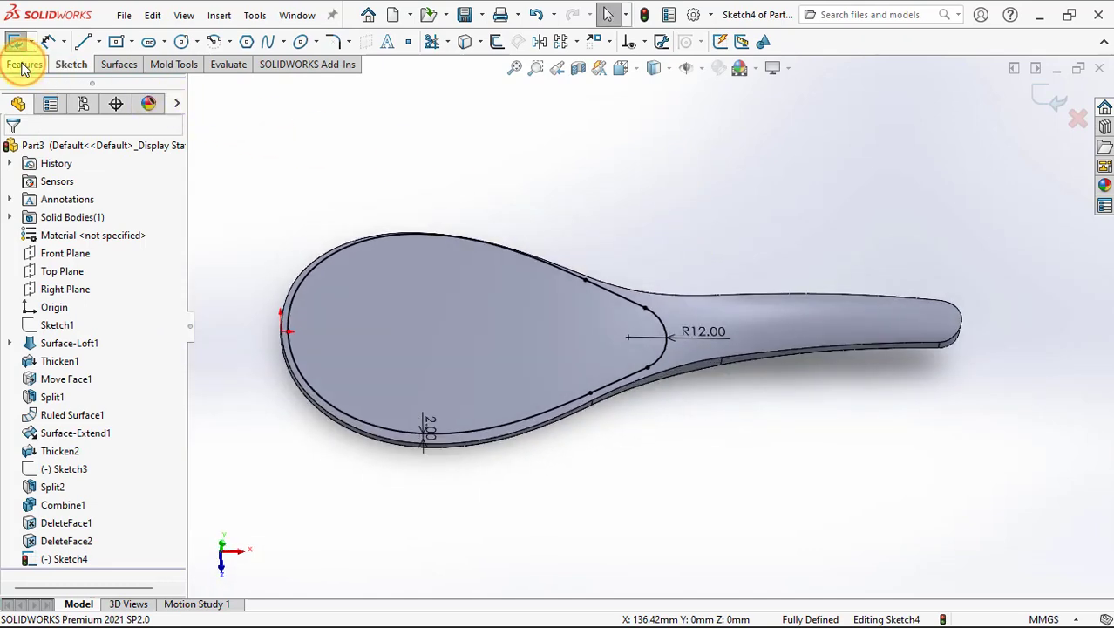
Project the sketch onto the spoon's top face as a Split Line.
click(24, 65)
click(601, 41)
click(596, 67)
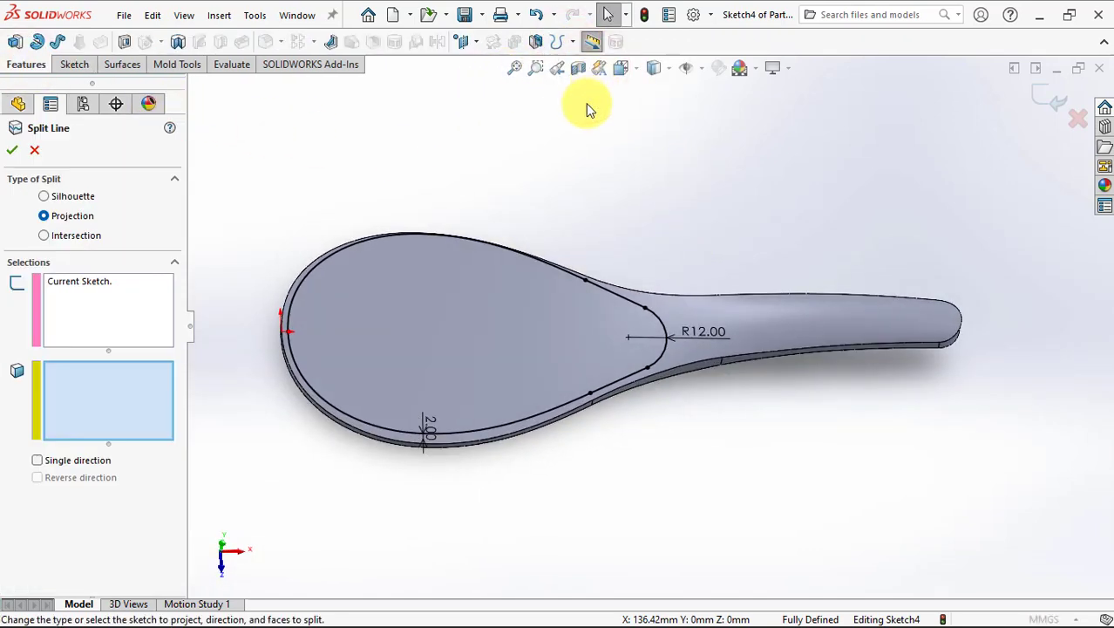
click(491, 331)
click(12, 154)
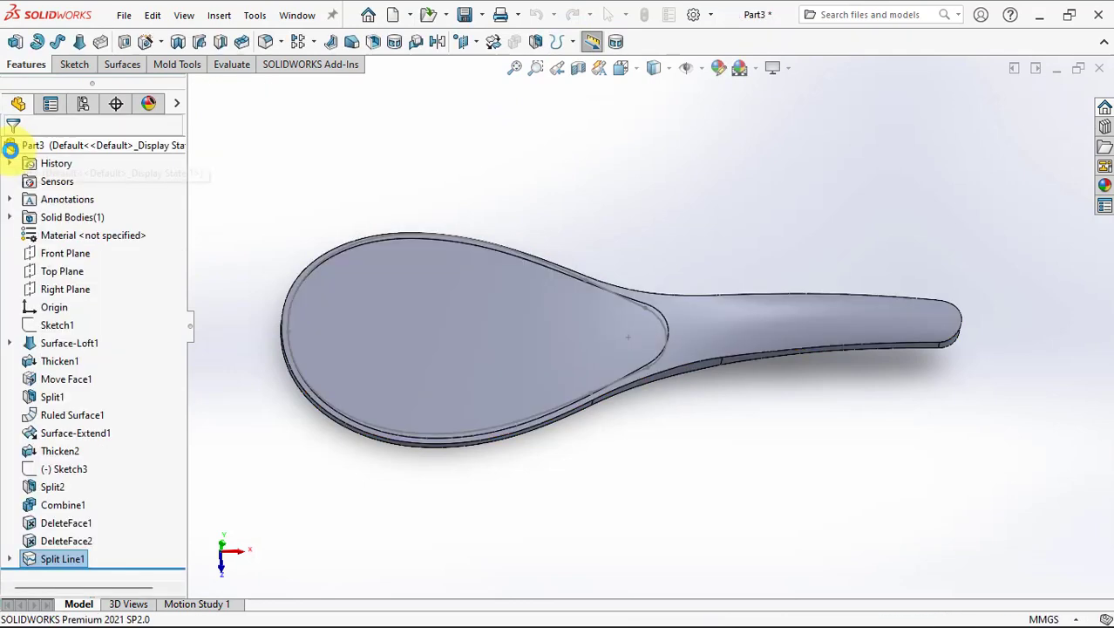
mouse_move(594, 234)
middle_down()
mouse_move(577, 179)
mouse_move(514, 182)
middle_up()
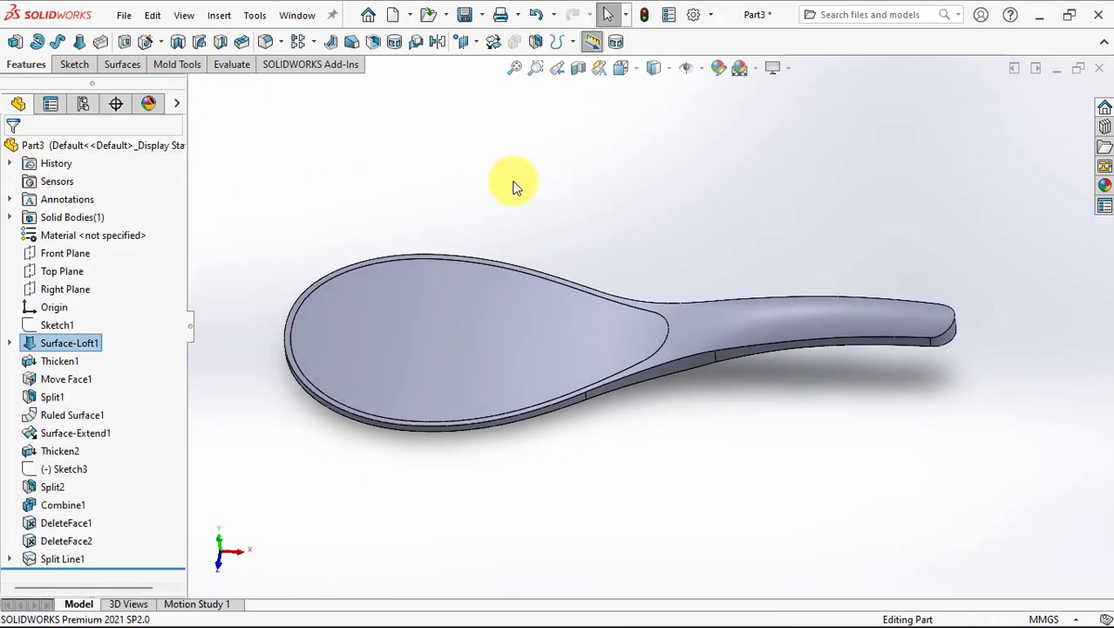
click(65, 252)
Start a sketch on the Front Plane and show Surface-Loft1's 3D centre curve.
click(77, 230)
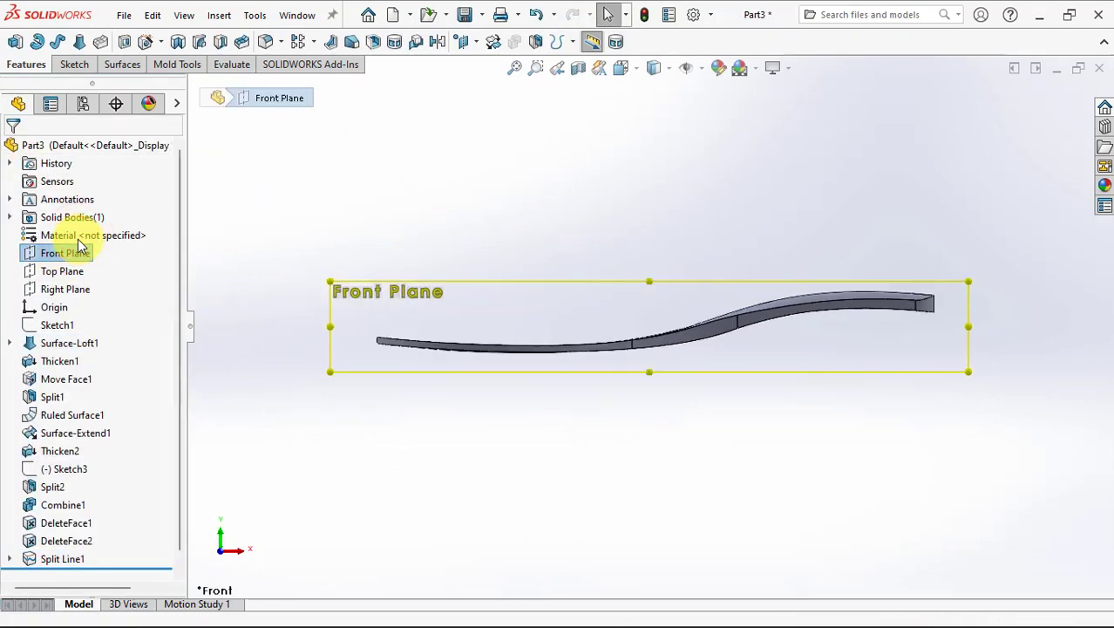
mouse_move(471, 398)
middle_down()
mouse_move(548, 354)
mouse_move(514, 430)
mouse_move(516, 420)
mouse_move(355, 488)
middle_up()
click(10, 343)
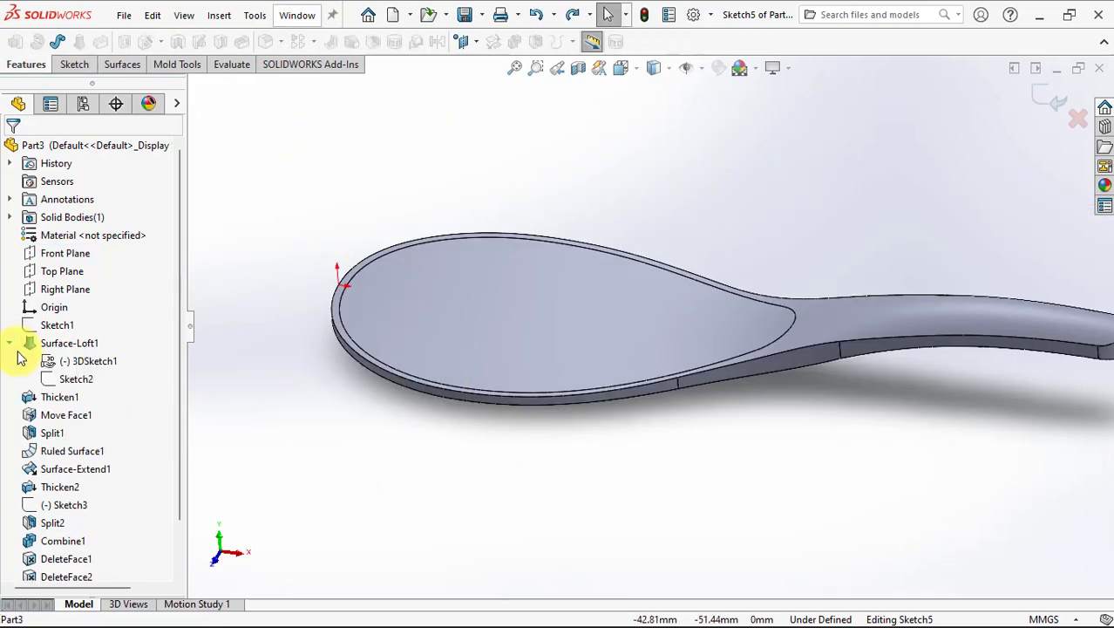
click(58, 362)
click(75, 363)
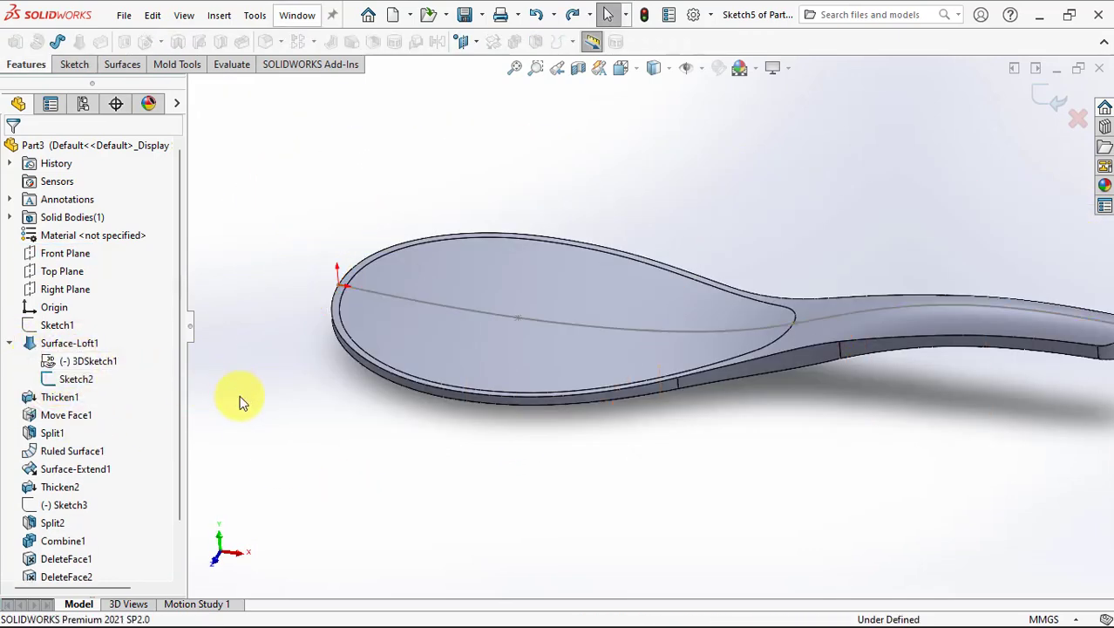
Draw a vertical centerline dropping from the centre curve.
click(77, 73)
click(99, 41)
click(115, 82)
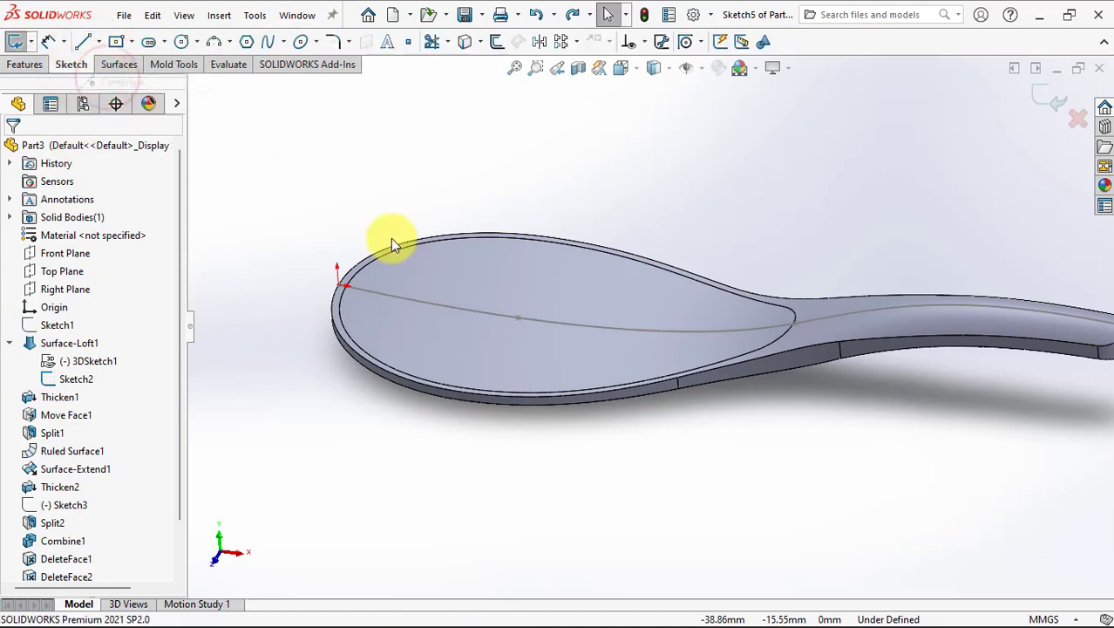
click(519, 320)
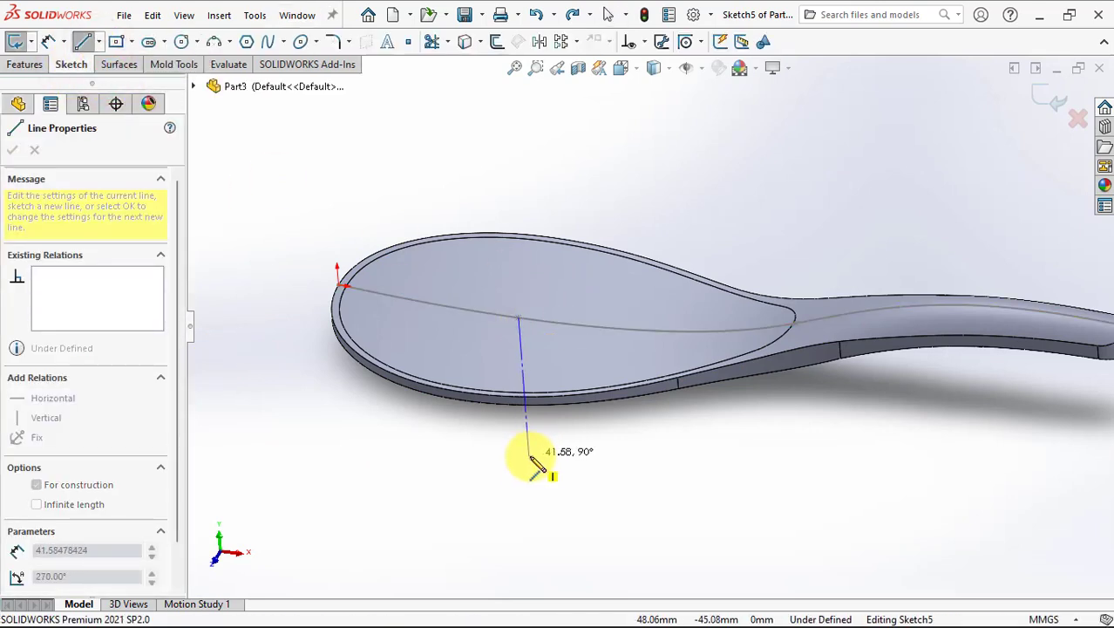
click(530, 456)
right_click(529, 455)
click(562, 431)
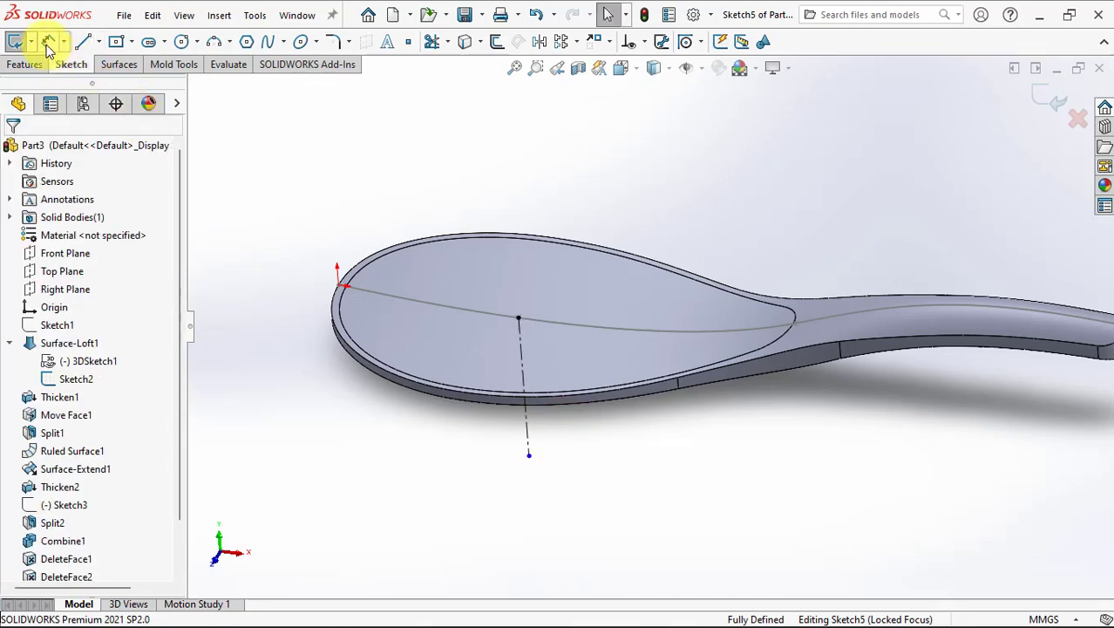
Dimension the centerline's lower end 20 mm from the bowl tip point.
click(48, 48)
click(529, 454)
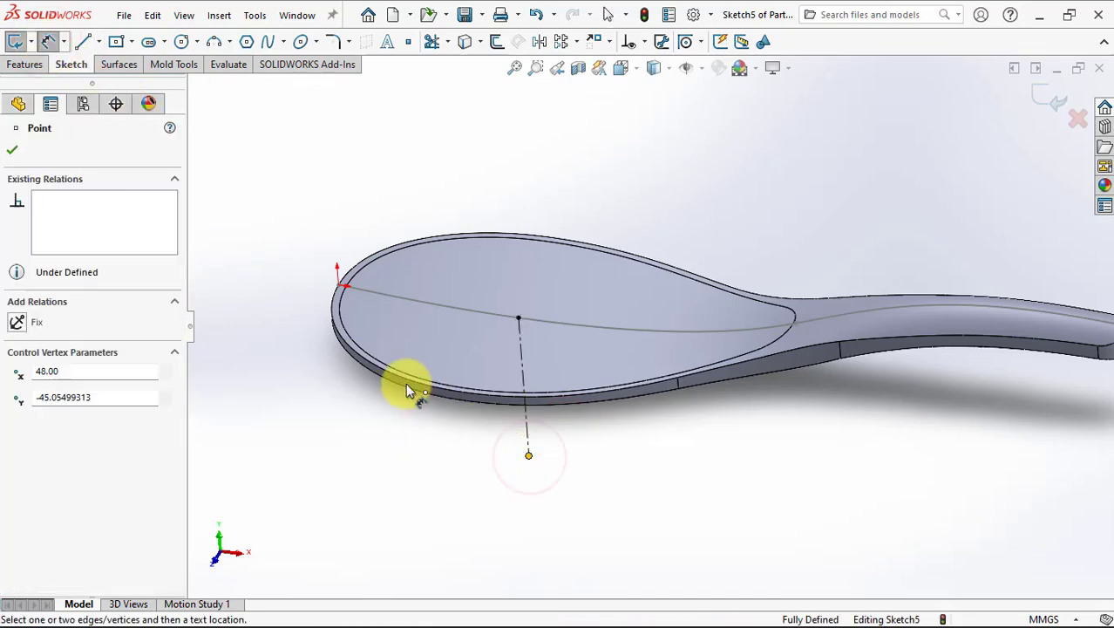
click(339, 288)
click(297, 318)
text(20)
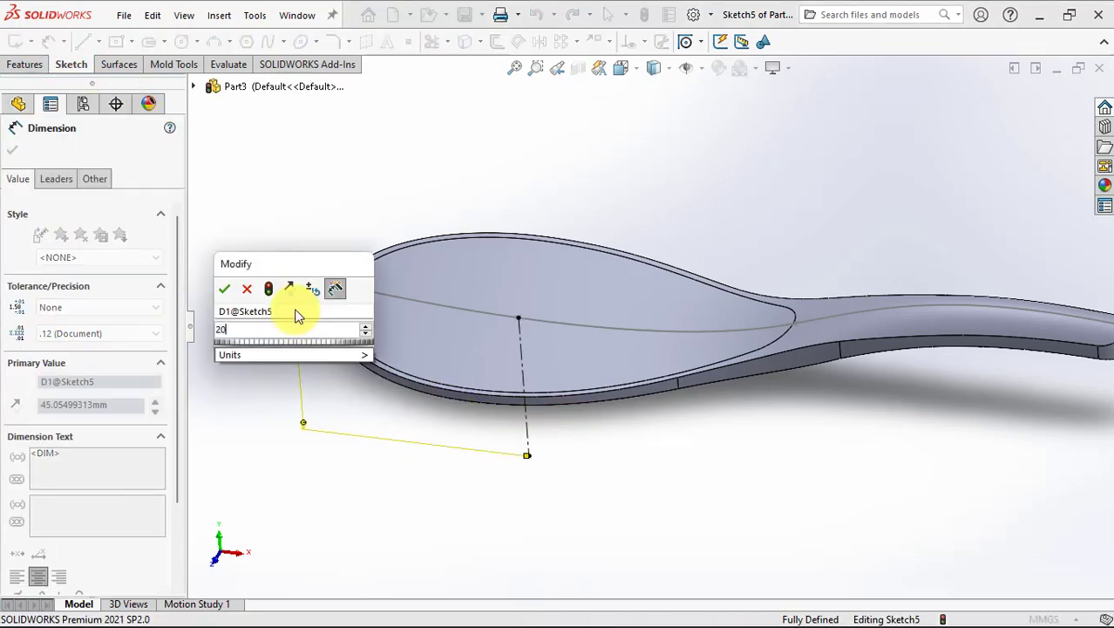
click(226, 290)
click(284, 412)
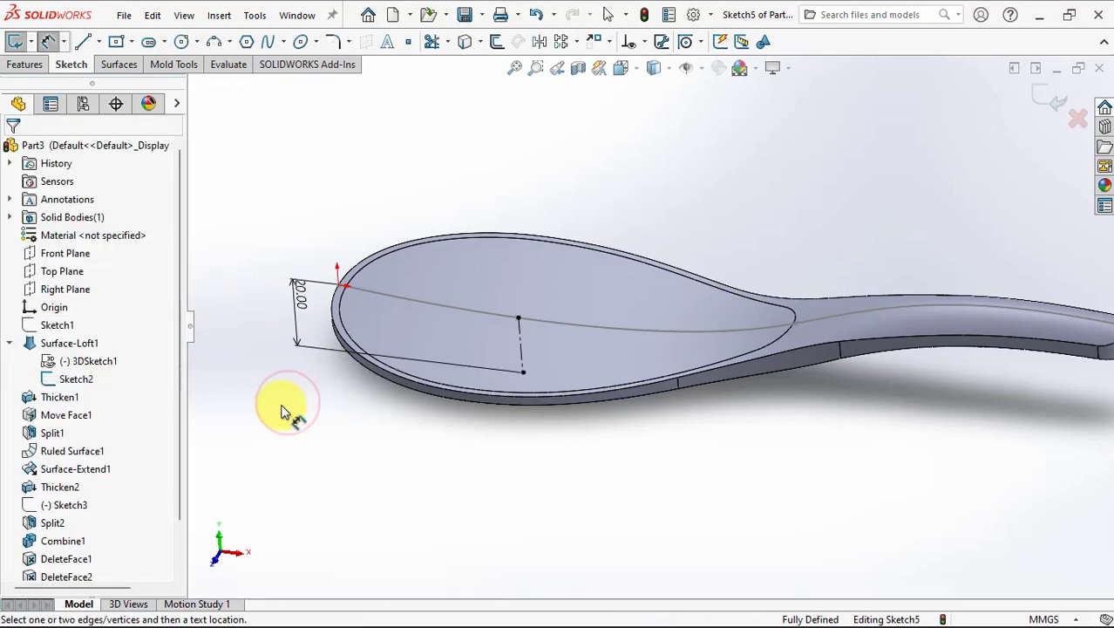
click(215, 44)
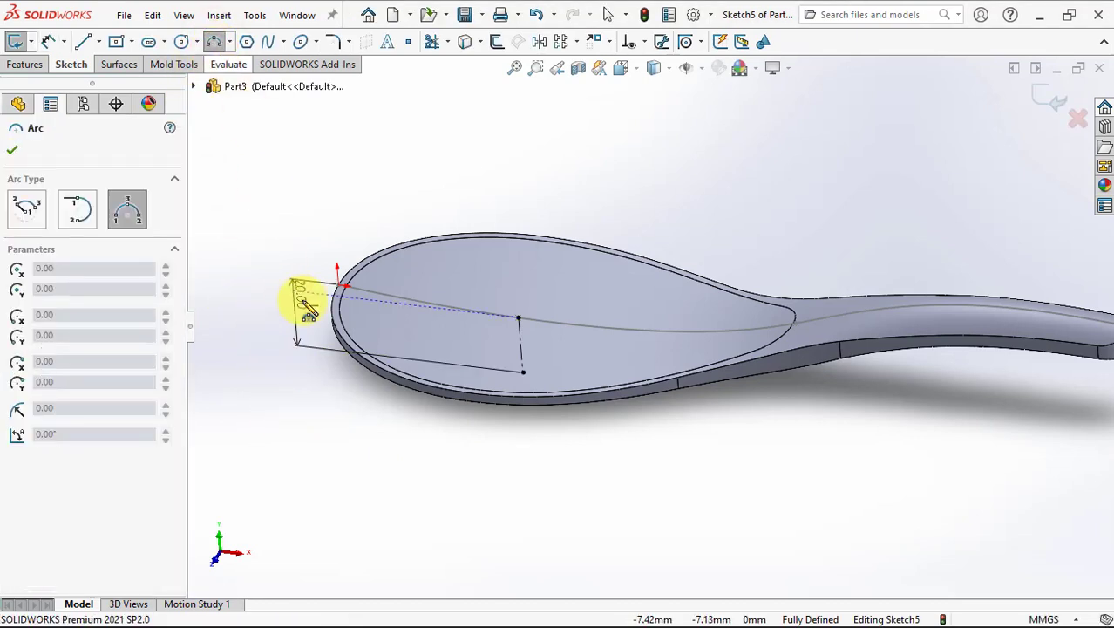
Draw two 3-point arcs from the bowl tip through the centerline end to the bowl's far end.
click(346, 287)
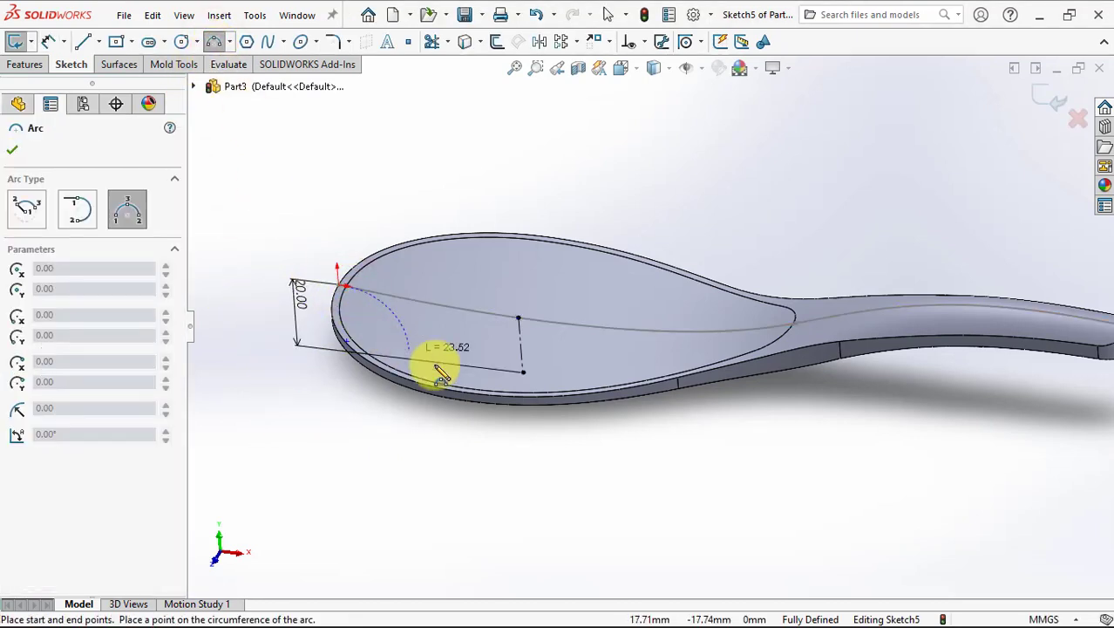
click(523, 372)
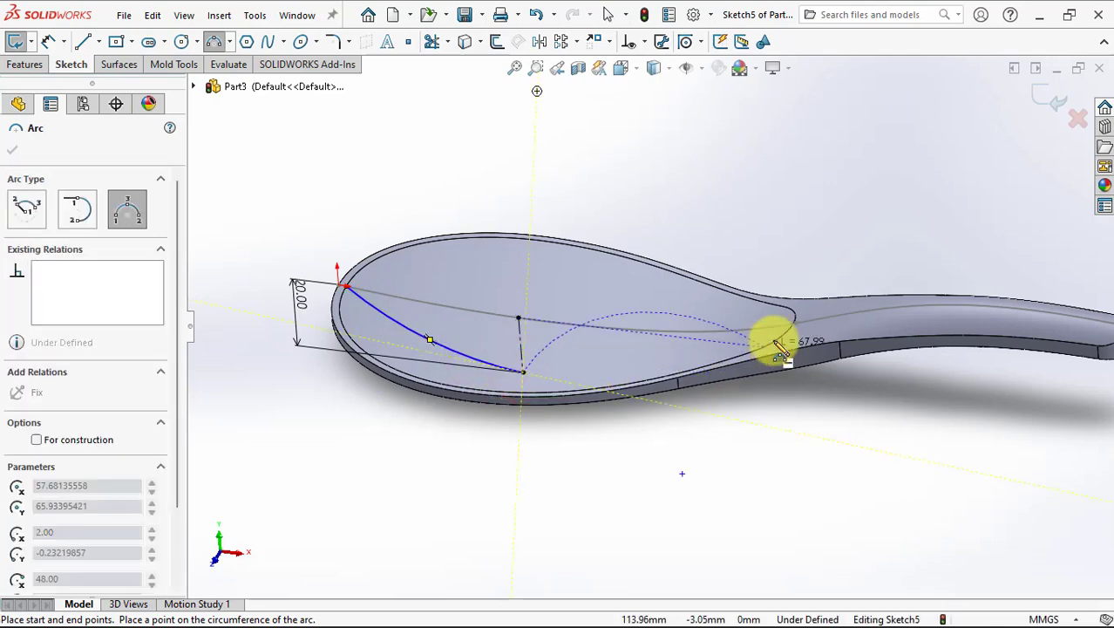
click(792, 332)
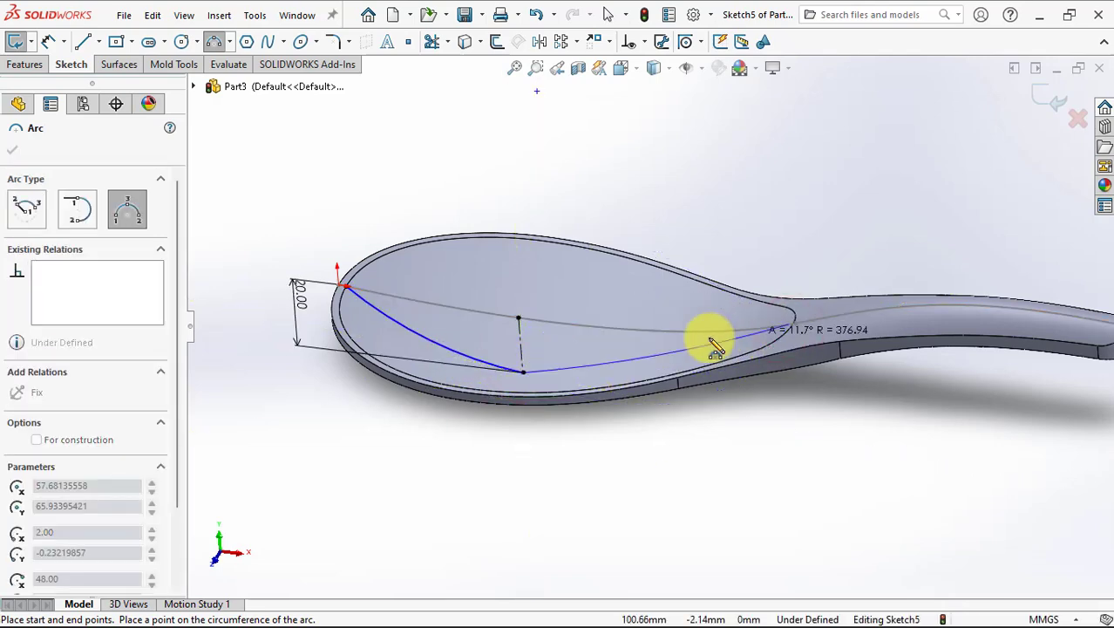
click(673, 364)
scroll(695, 364, down, 5)
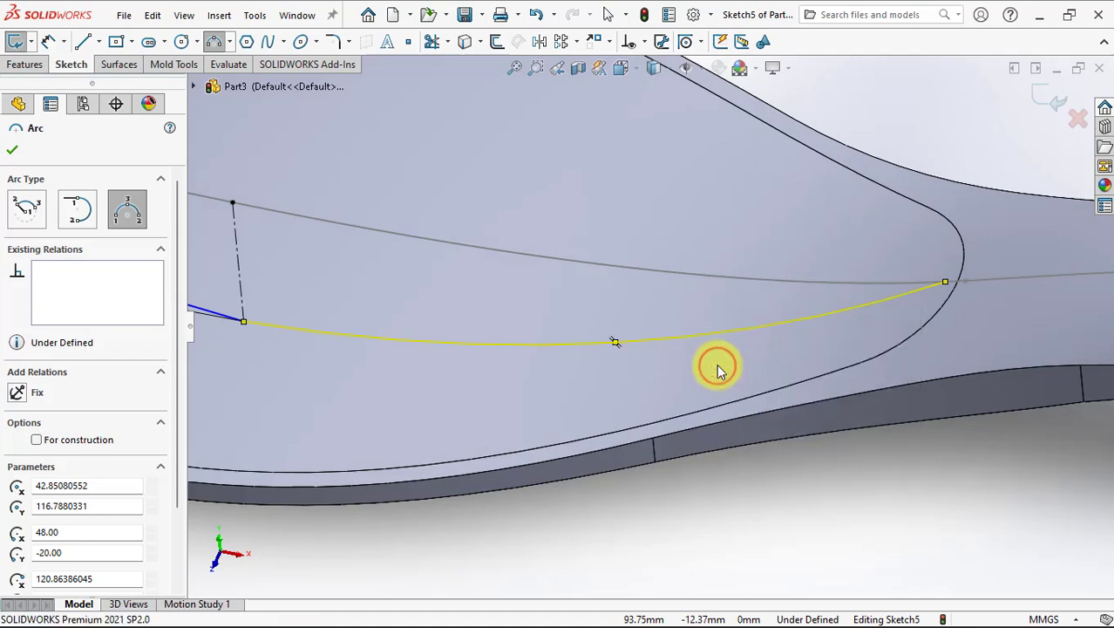
key(Escape)
Pierce the second arc's far end onto the bowl outline and make the two arcs tangent.
click(946, 282)
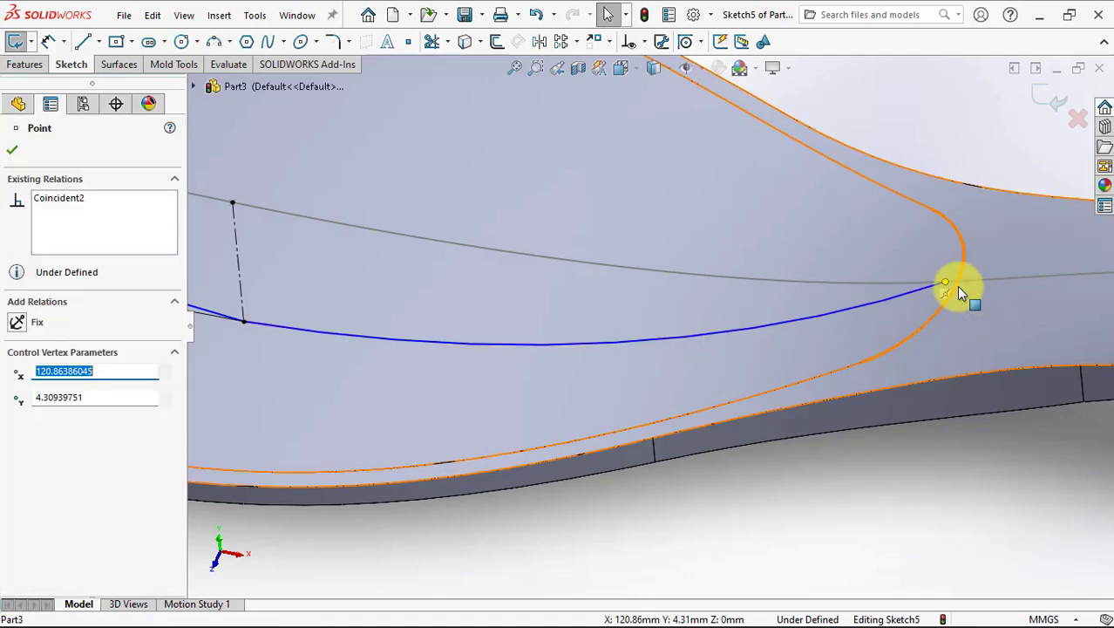
ctrl+click(954, 288)
click(926, 216)
scroll(949, 334, up, 5)
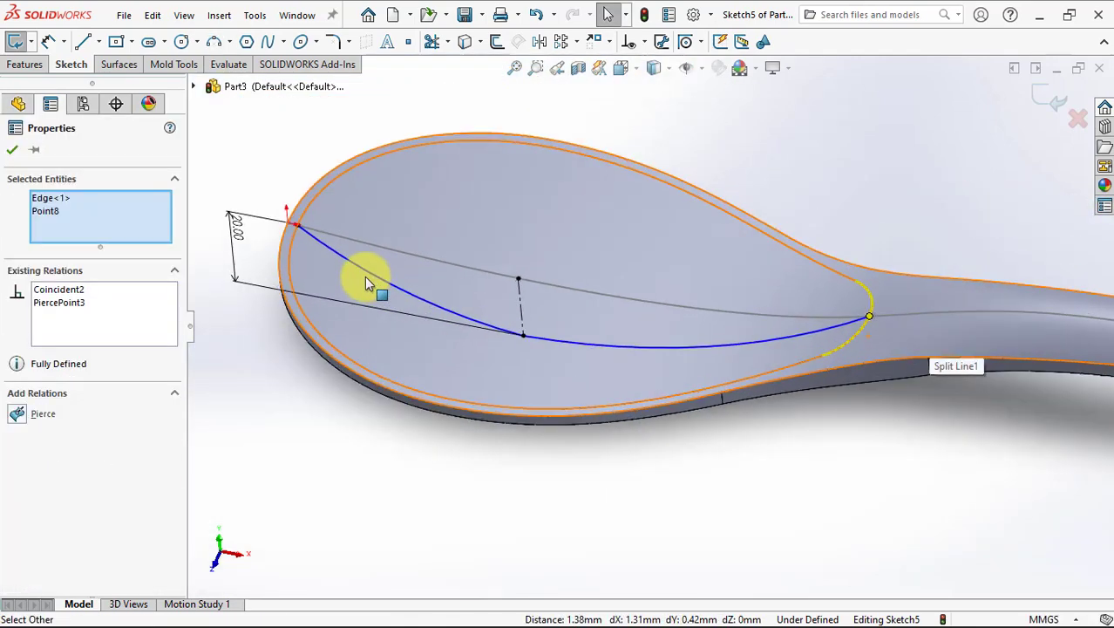
scroll(304, 212, down, 5)
click(609, 359)
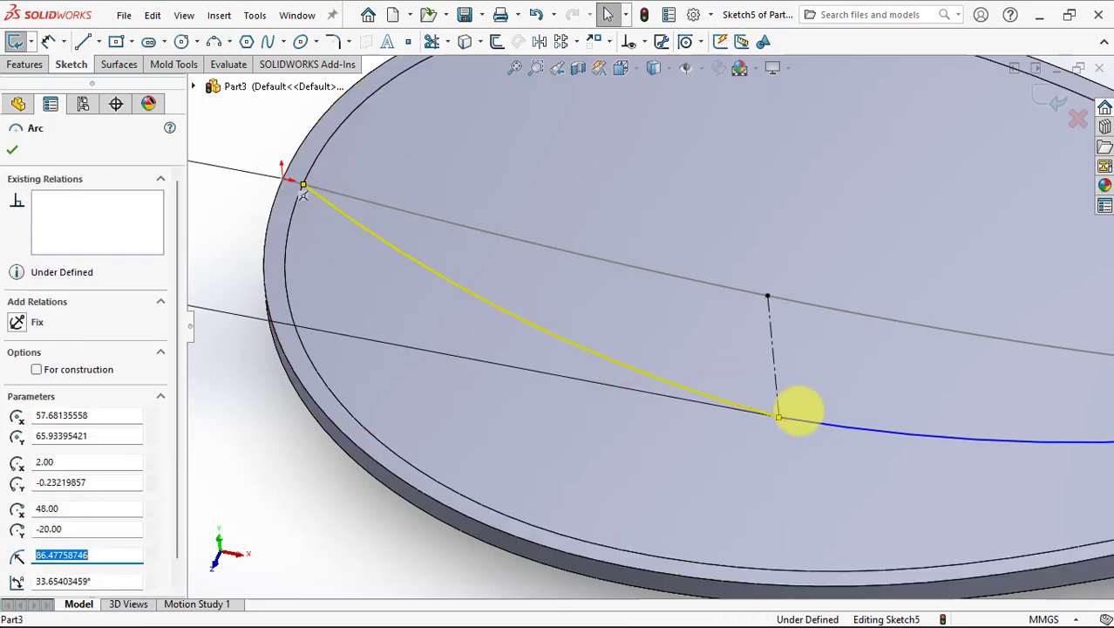
ctrl+click(818, 424)
click(888, 353)
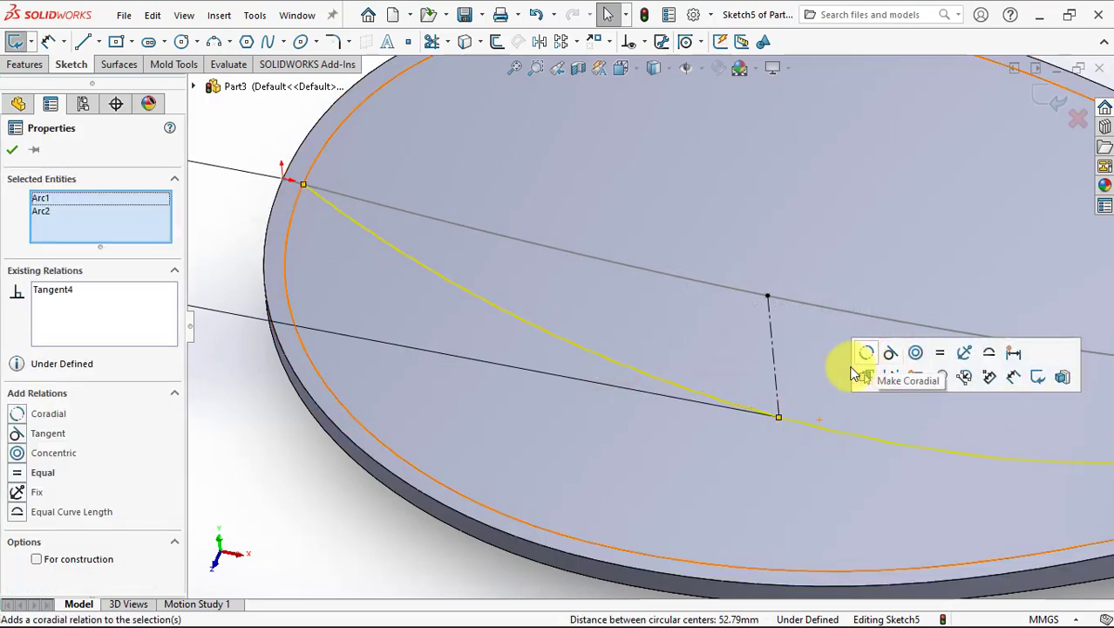
scroll(799, 431, up, 3)
click(825, 517)
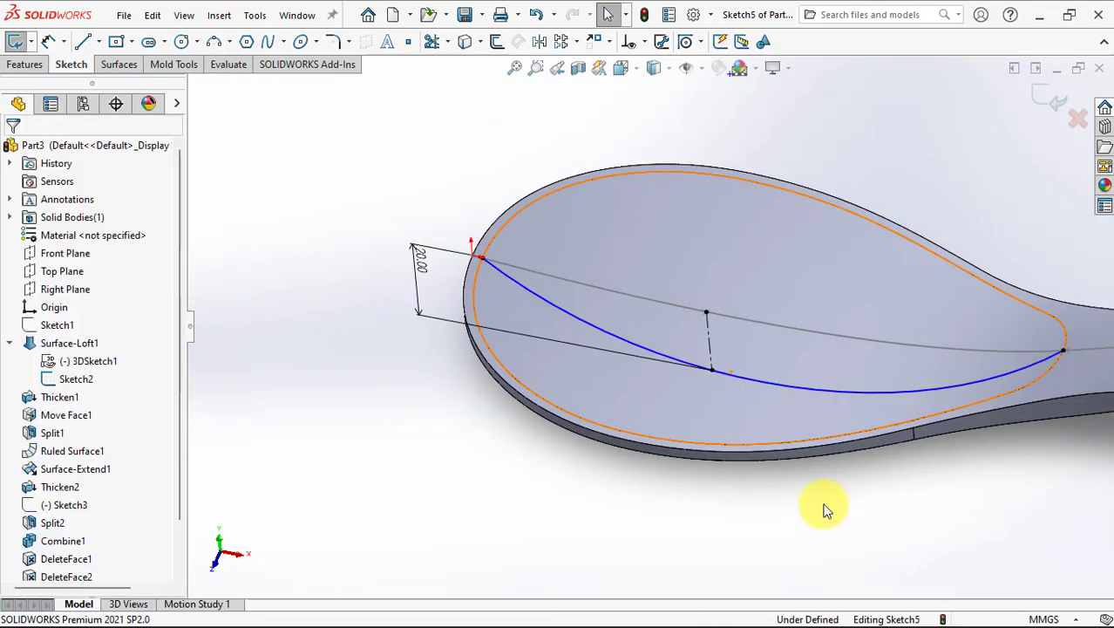
Add a horizontal construction centerline at the arcs' low point in the Front view.
mouse_move(825, 510)
middle_down()
mouse_move(848, 382)
mouse_move(833, 384)
middle_up()
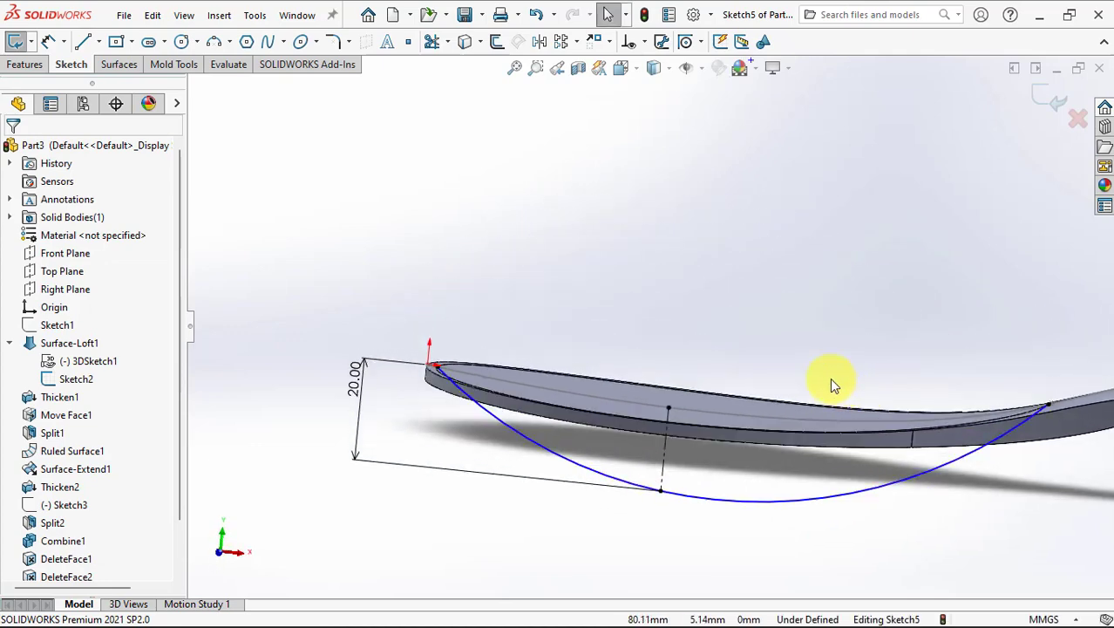
key(ctrl+1)
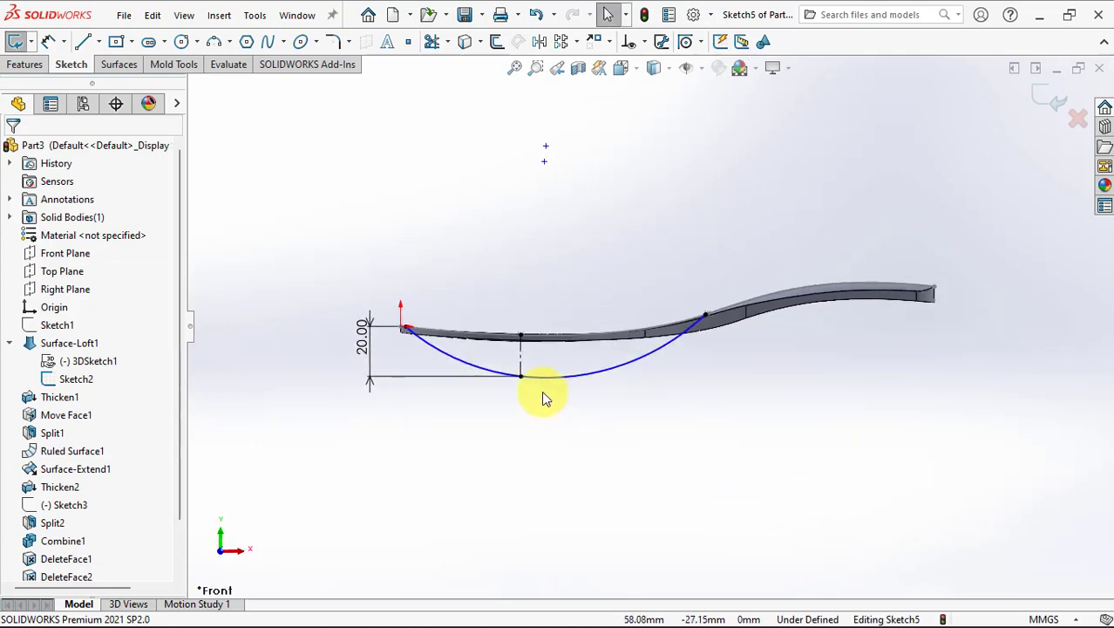
scroll(541, 397, down, 3)
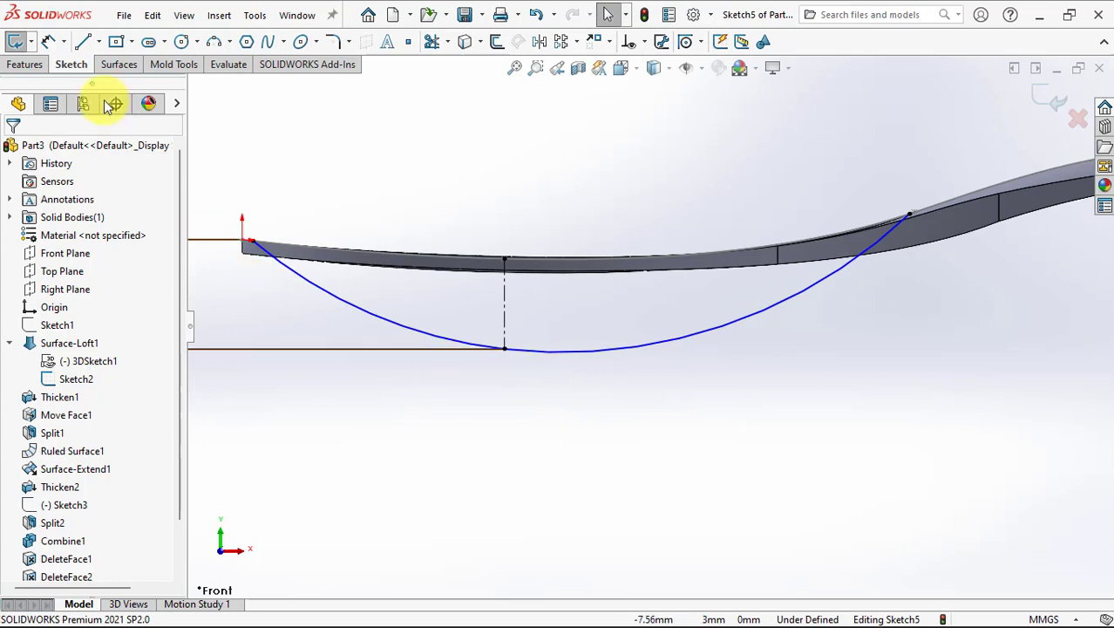
click(99, 41)
click(115, 82)
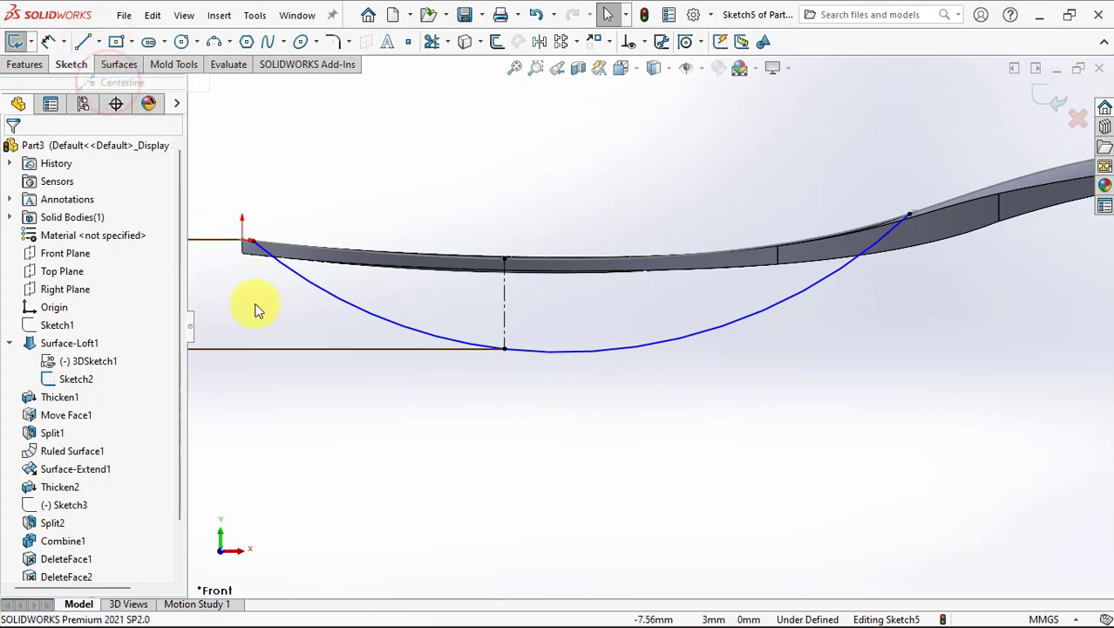
click(504, 349)
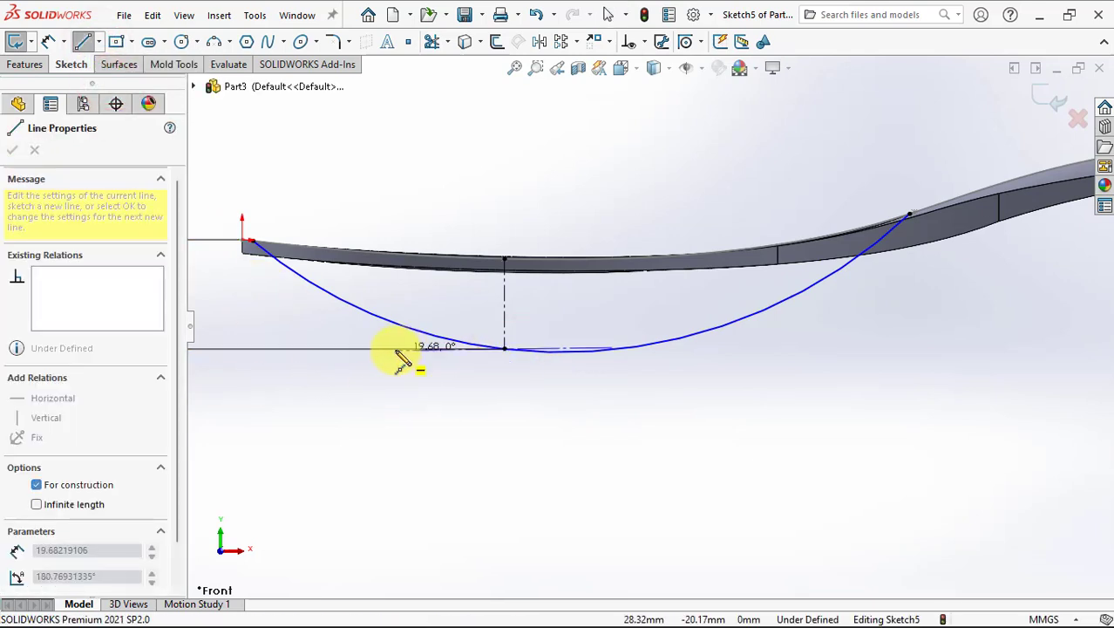
click(393, 349)
key(Escape)
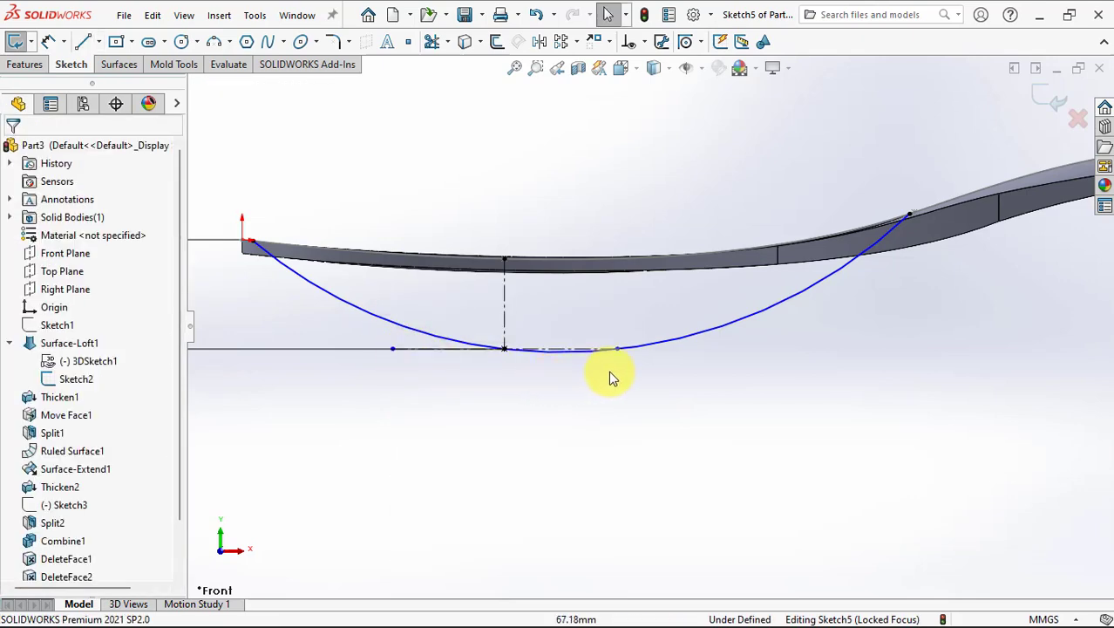
Make the right-hand arc tangent to the horizontal centerline, fully defining the sketch.
click(643, 348)
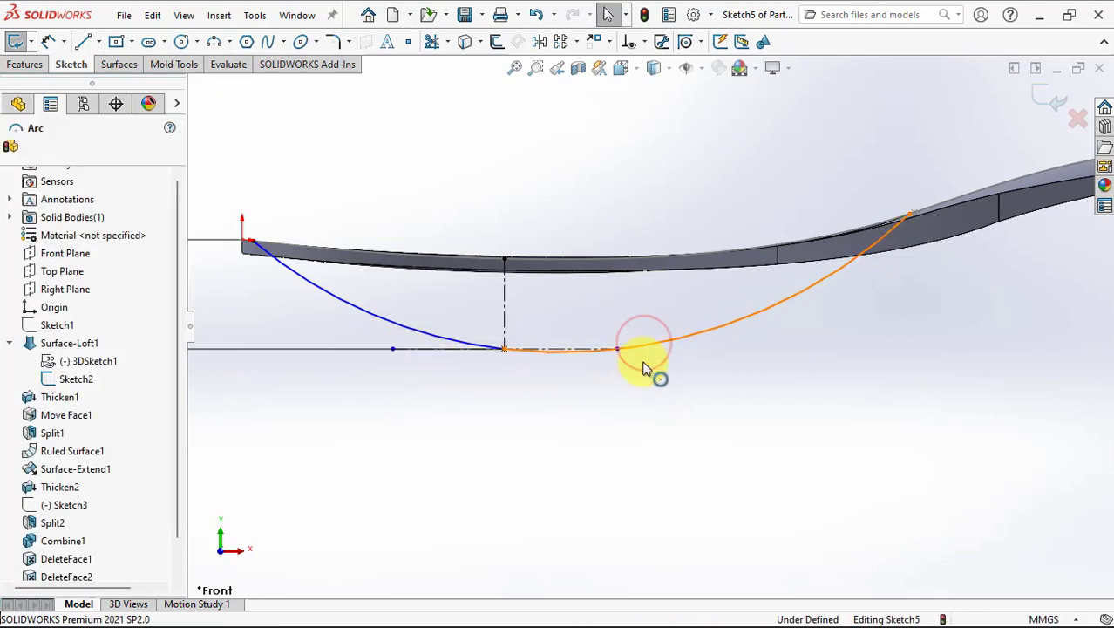
ctrl+click(427, 349)
click(473, 280)
click(617, 431)
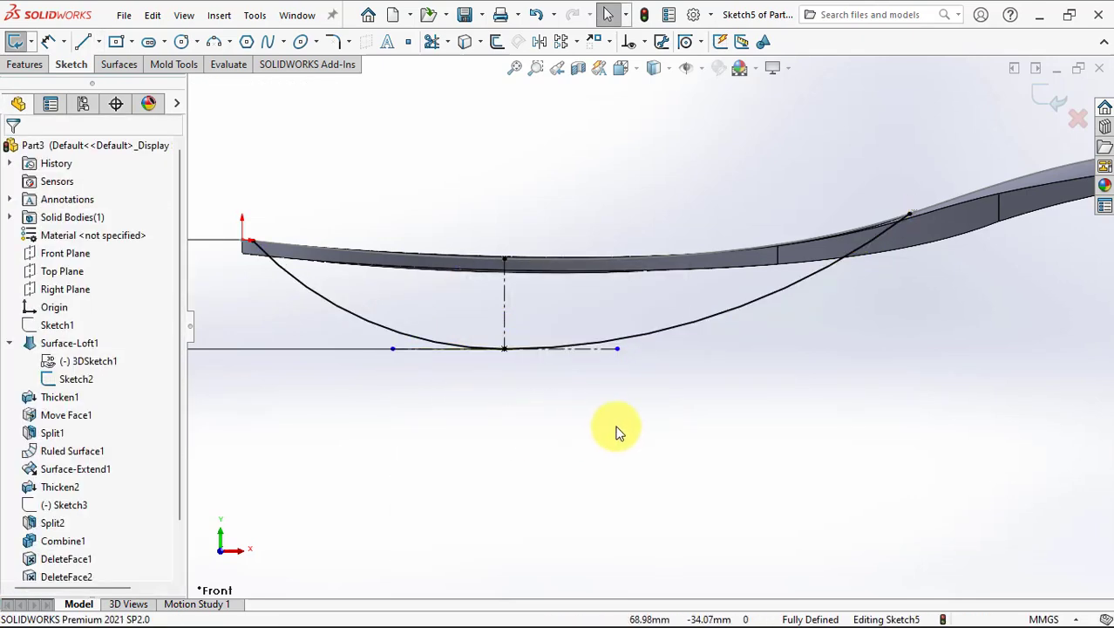
middle_drag(617, 431, 641, 440)
scroll(654, 349, down, 2)
scroll(671, 231, down, 2)
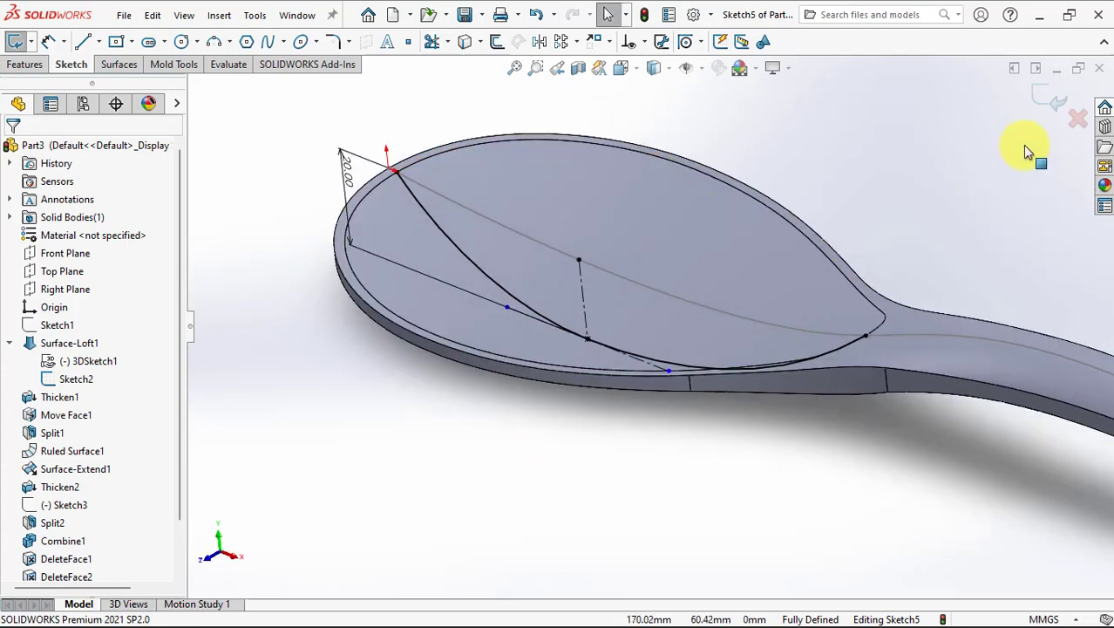
Exit Sketch5 and create Plane1 parallel to the Right Plane through Sketch5's Point2.
click(1042, 101)
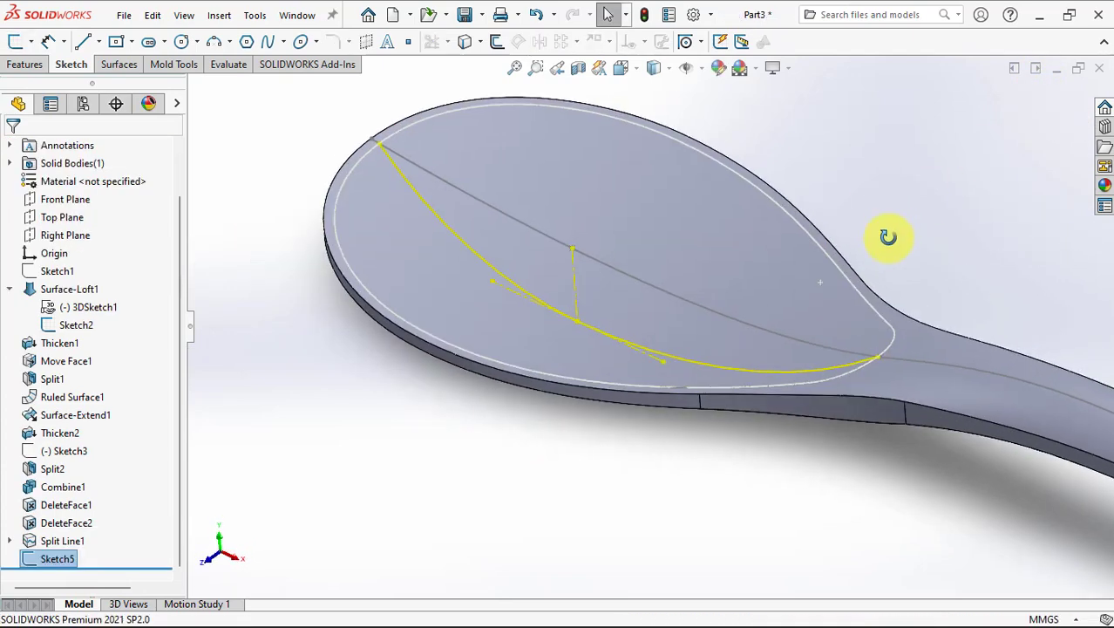
click(233, 261)
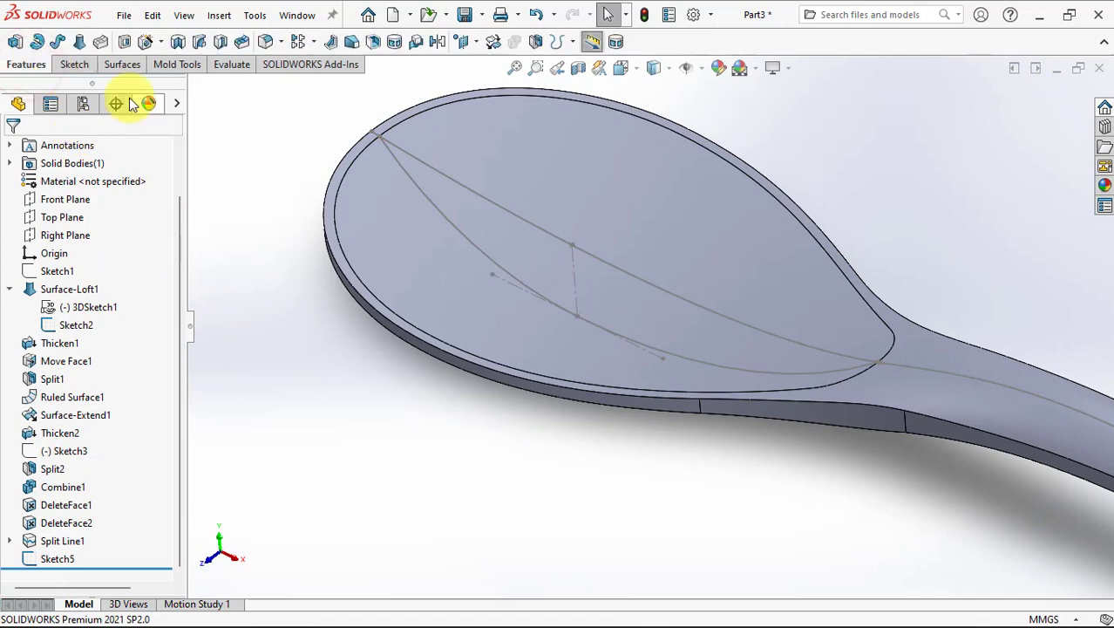
click(70, 234)
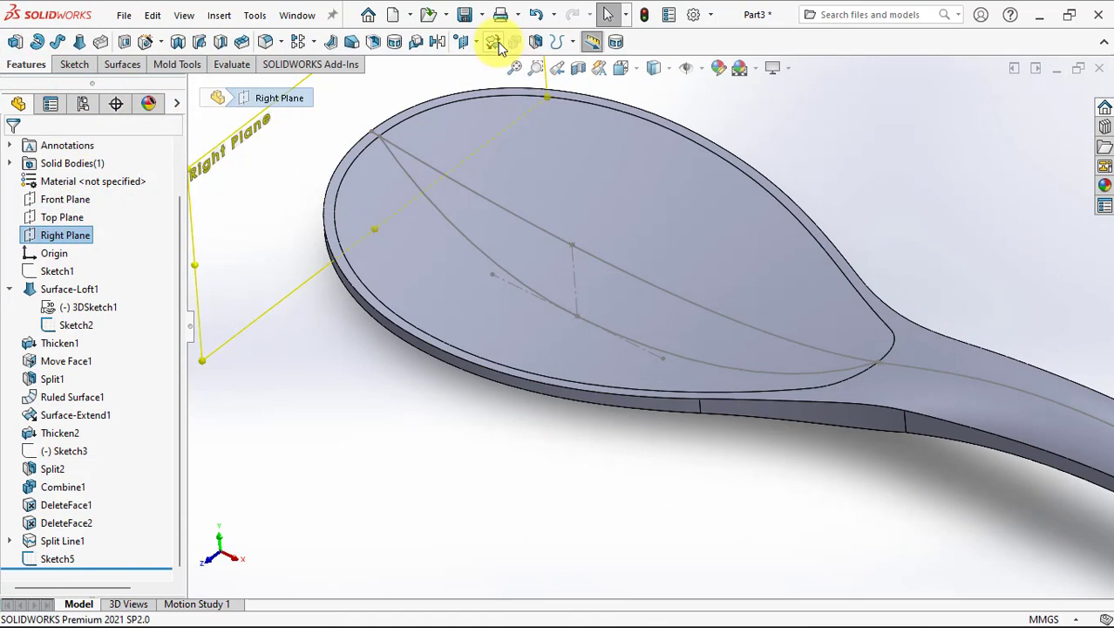
click(476, 42)
click(485, 63)
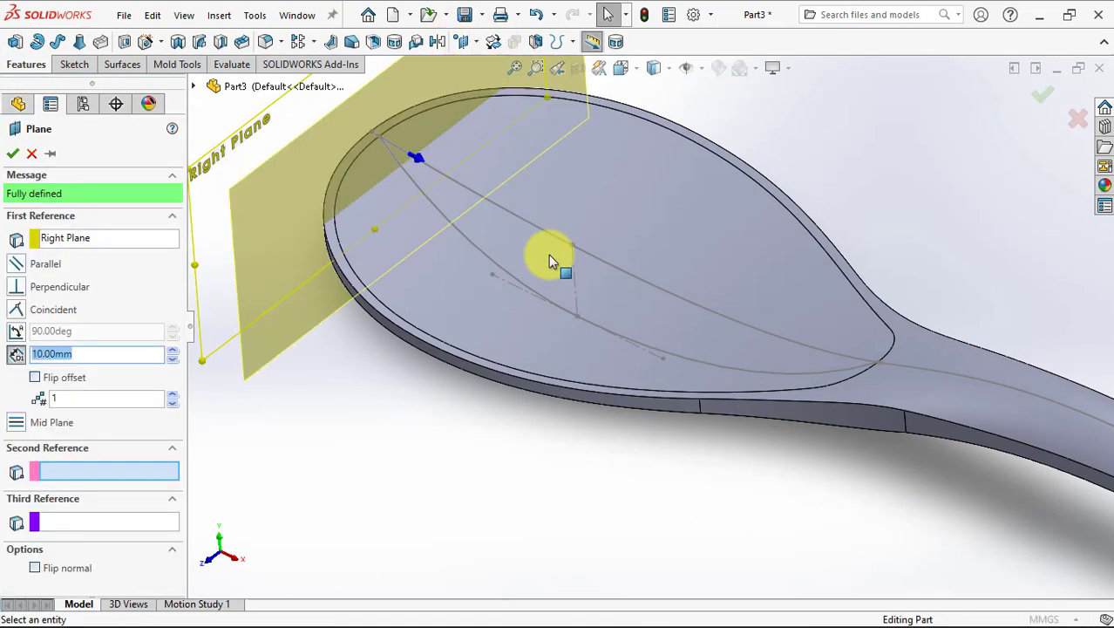
click(577, 318)
key(Return)
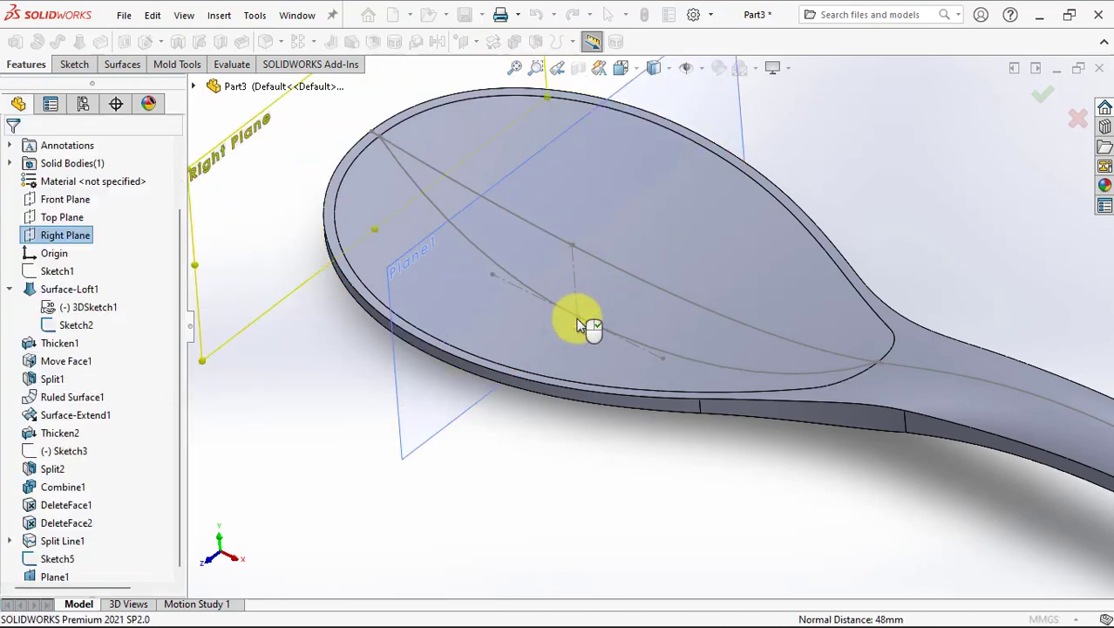
click(73, 68)
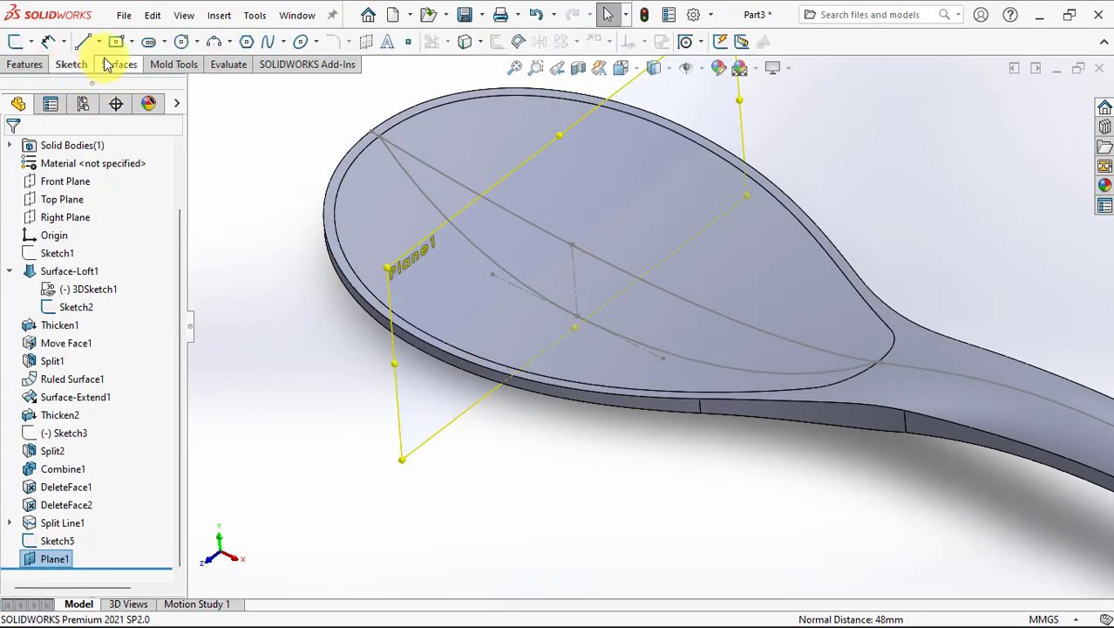
click(214, 42)
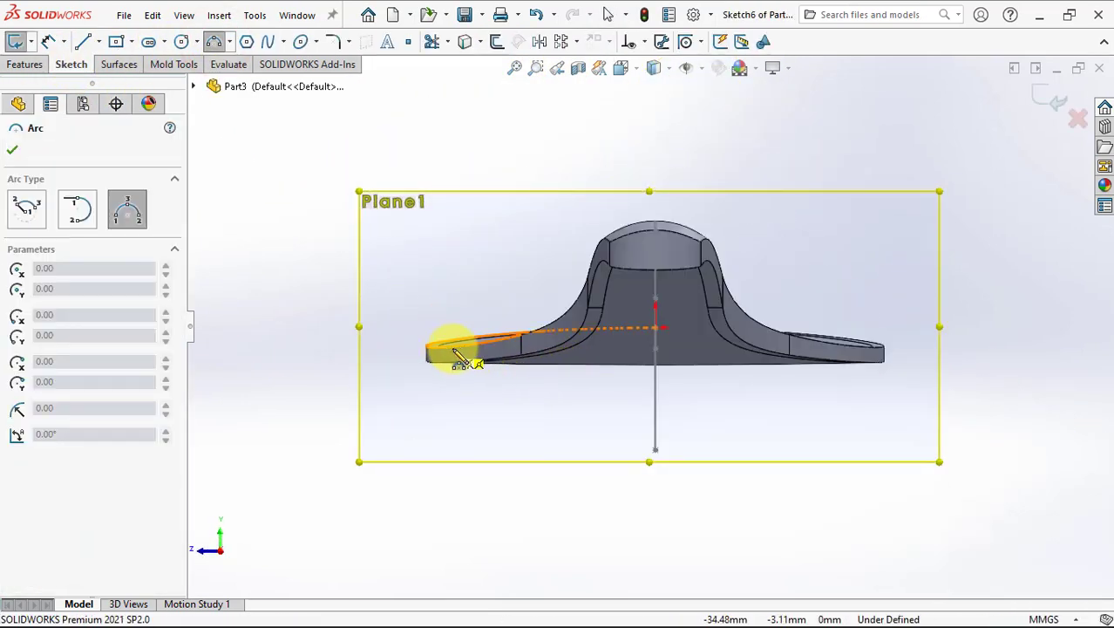
Draw a 3-point arc on Plane1 sagging across the bowl between the rims.
mouse_move(460, 358)
middle_down()
mouse_move(470, 385)
mouse_move(510, 274)
middle_up()
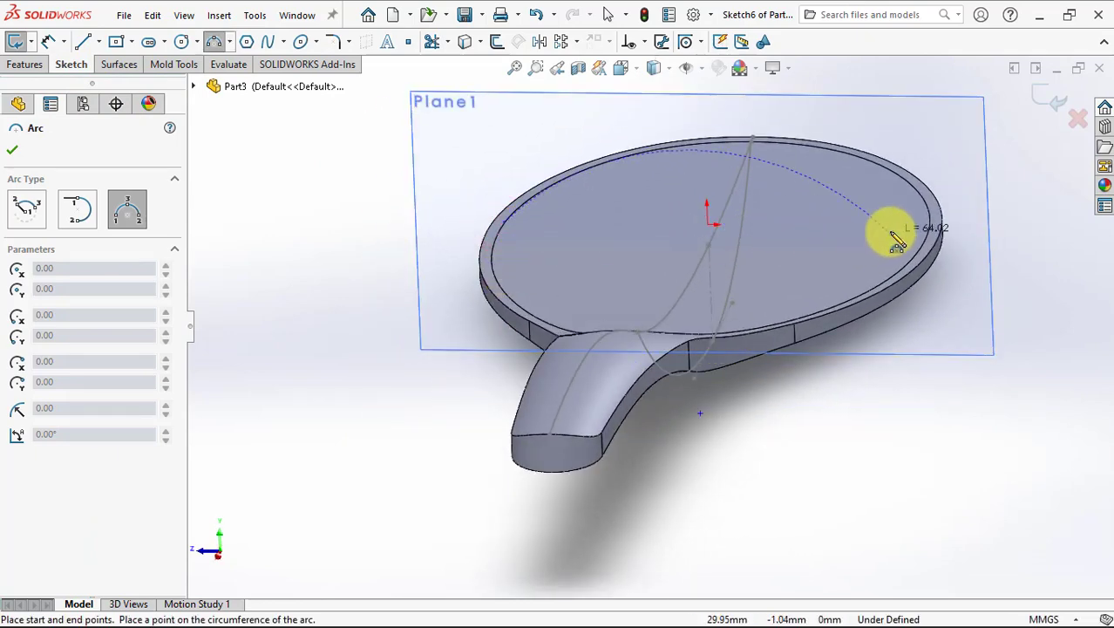
click(933, 237)
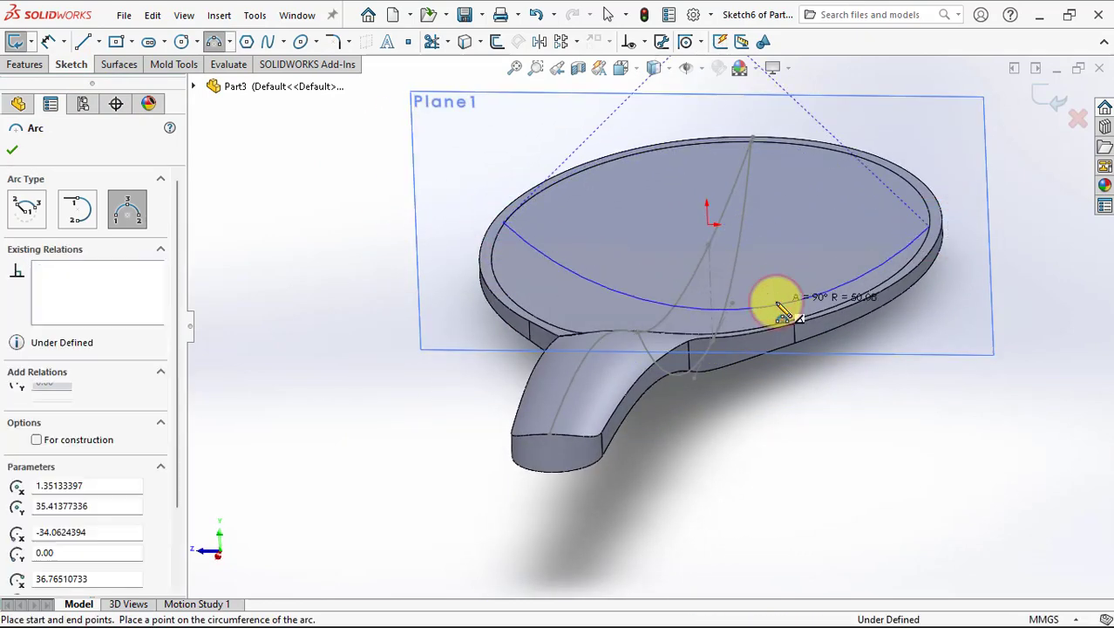
mouse_move(776, 301)
middle_down()
mouse_move(801, 326)
mouse_move(684, 247)
mouse_move(660, 271)
middle_up()
click(685, 246)
Make the arc coincident with the Sketch5 curve point.
click(643, 41)
click(652, 80)
scroll(660, 275, down, 2)
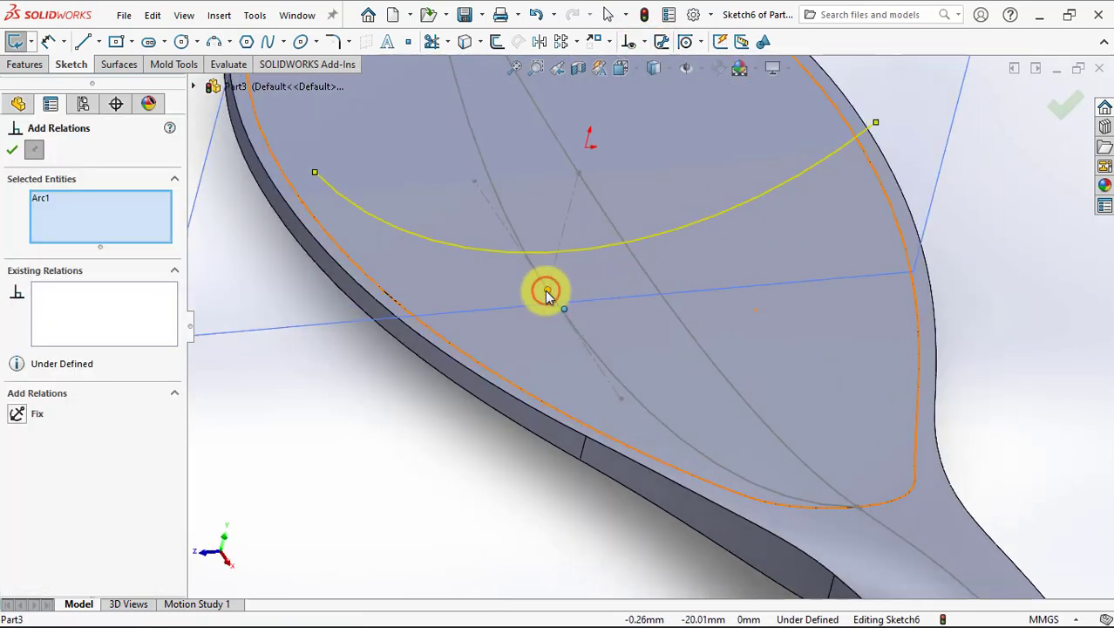
click(547, 289)
click(19, 452)
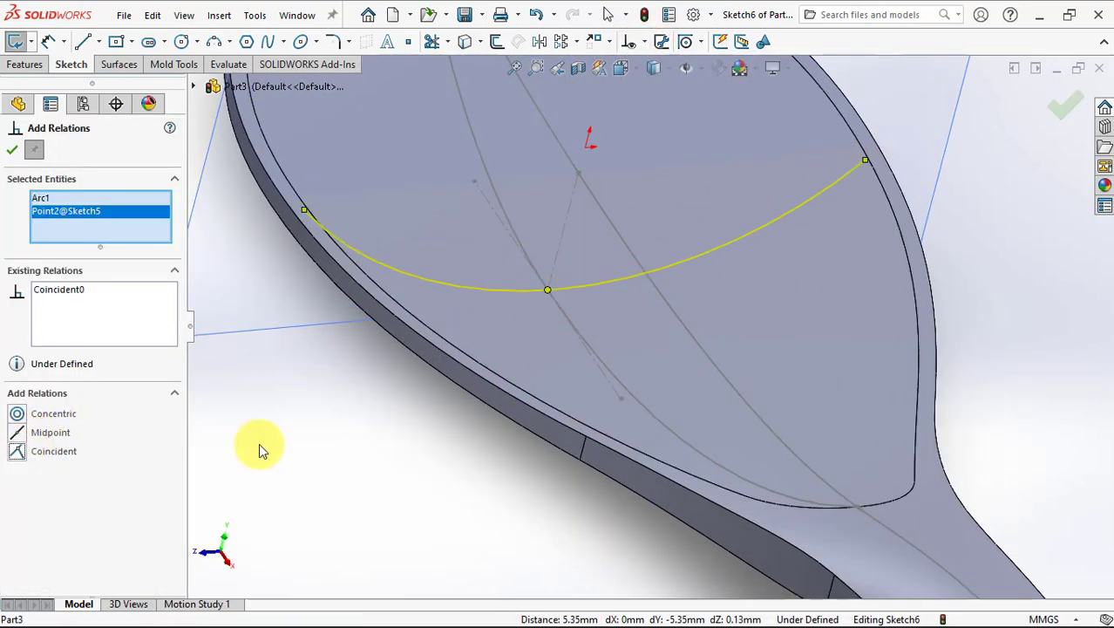
Pierce the arc's right and left ends onto the two bowl rim edges.
click(872, 171)
click(866, 163)
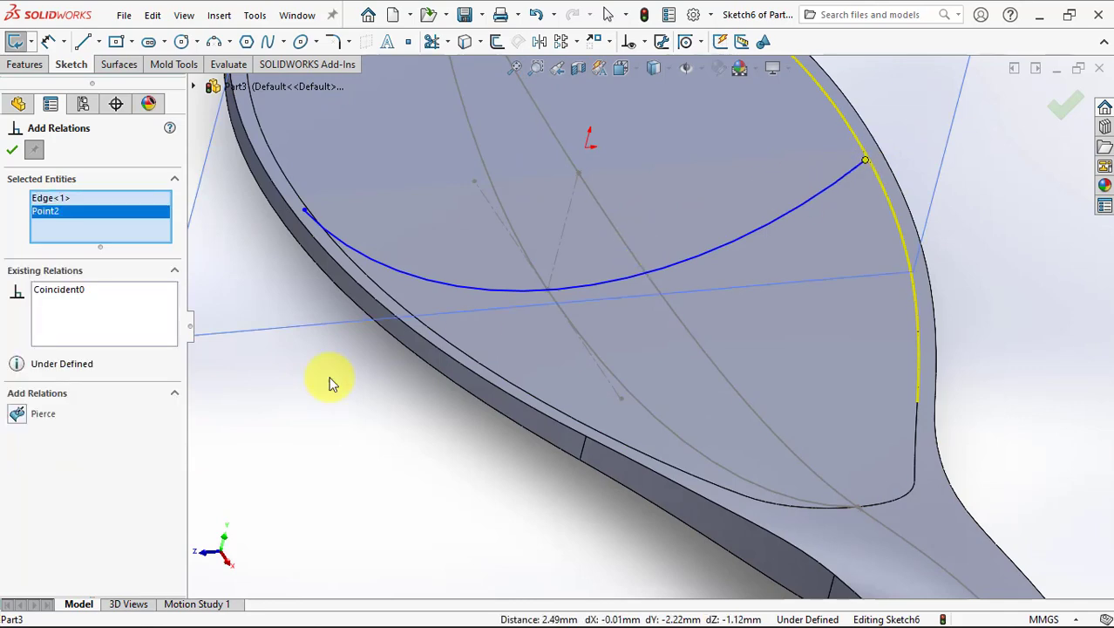
click(17, 414)
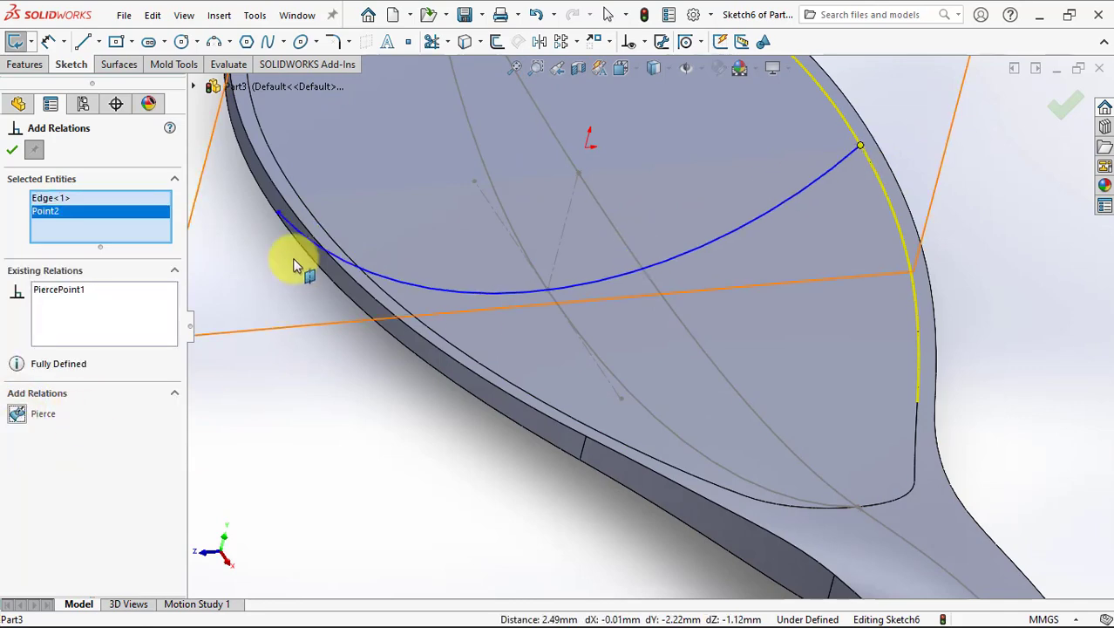
click(338, 263)
middle_drag(323, 253, 294, 286)
click(340, 234)
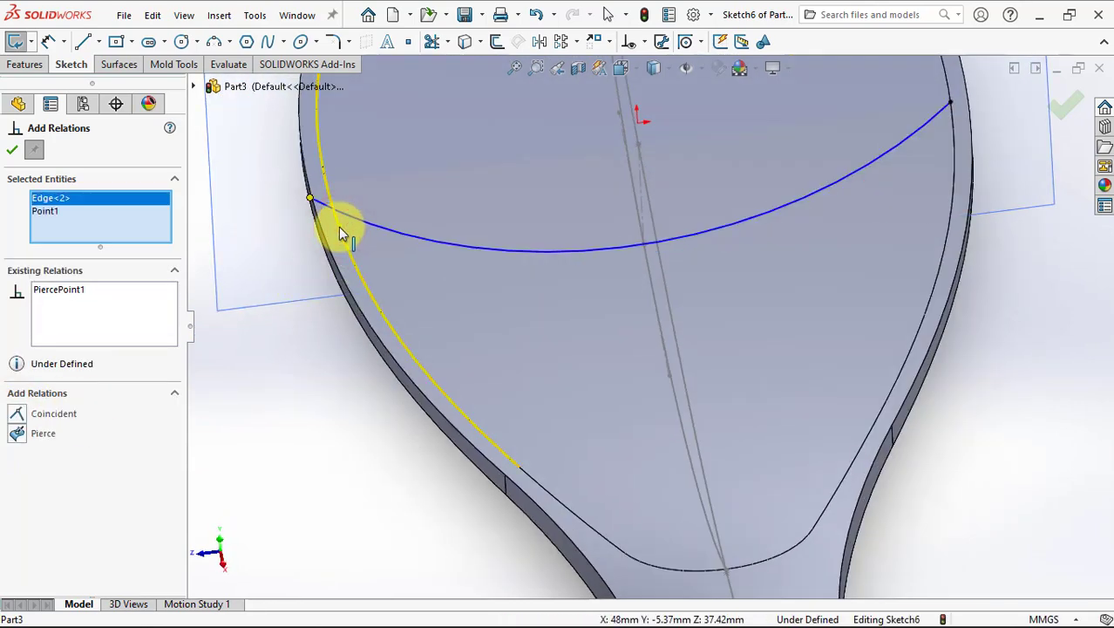
click(18, 435)
click(12, 150)
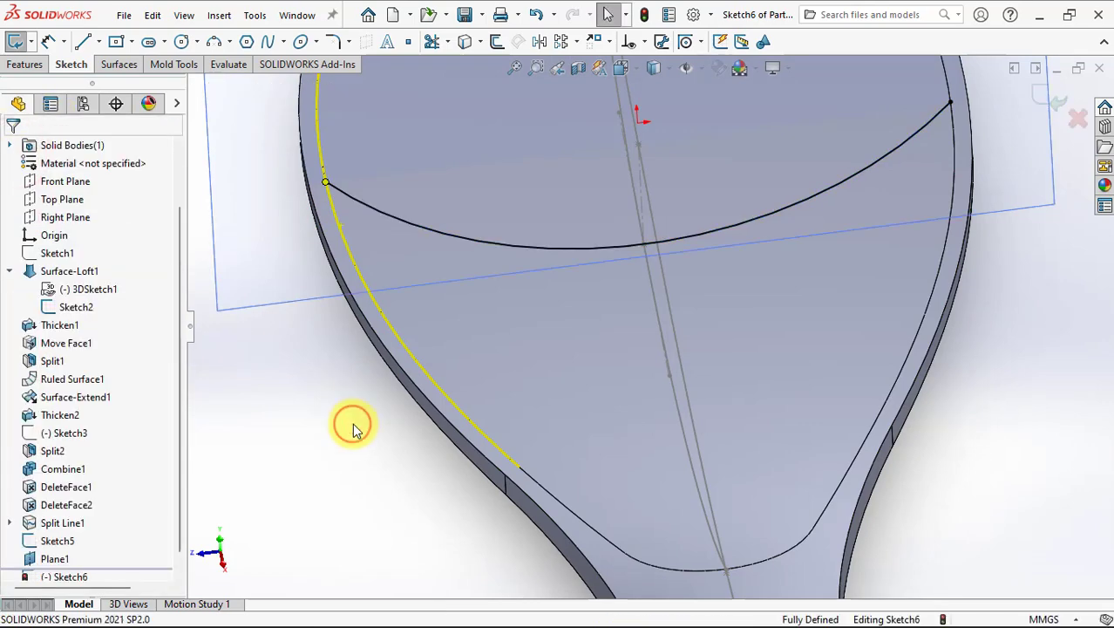
Exit Sketch6 and hide Plane1.
scroll(611, 379, up, 5)
mouse_move(616, 377)
middle_down()
mouse_move(692, 290)
mouse_move(723, 336)
middle_up()
click(1047, 95)
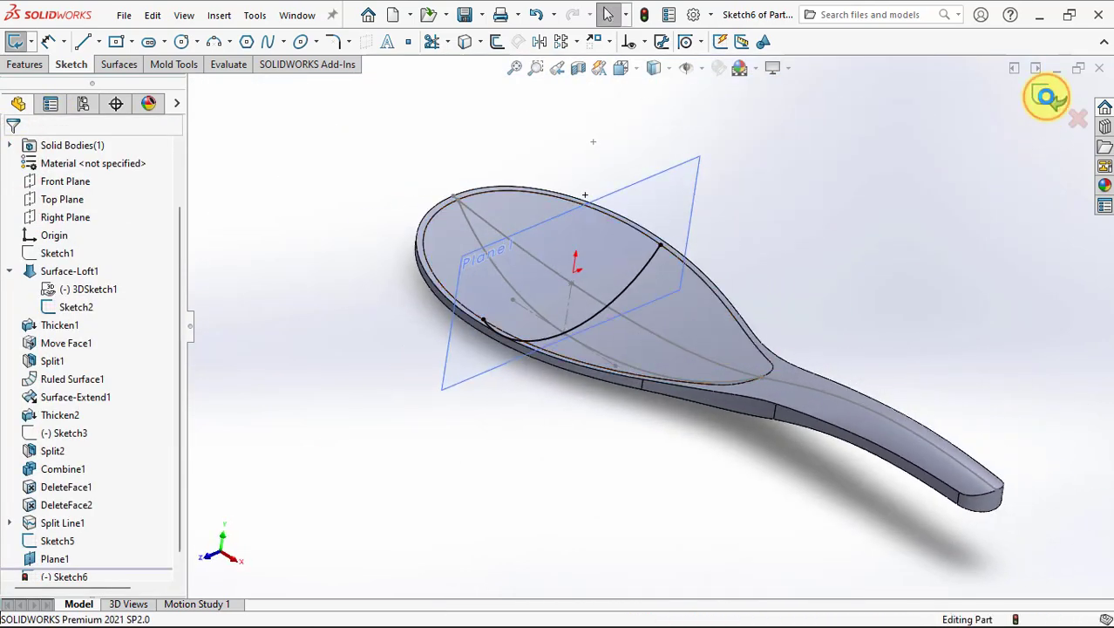
click(745, 190)
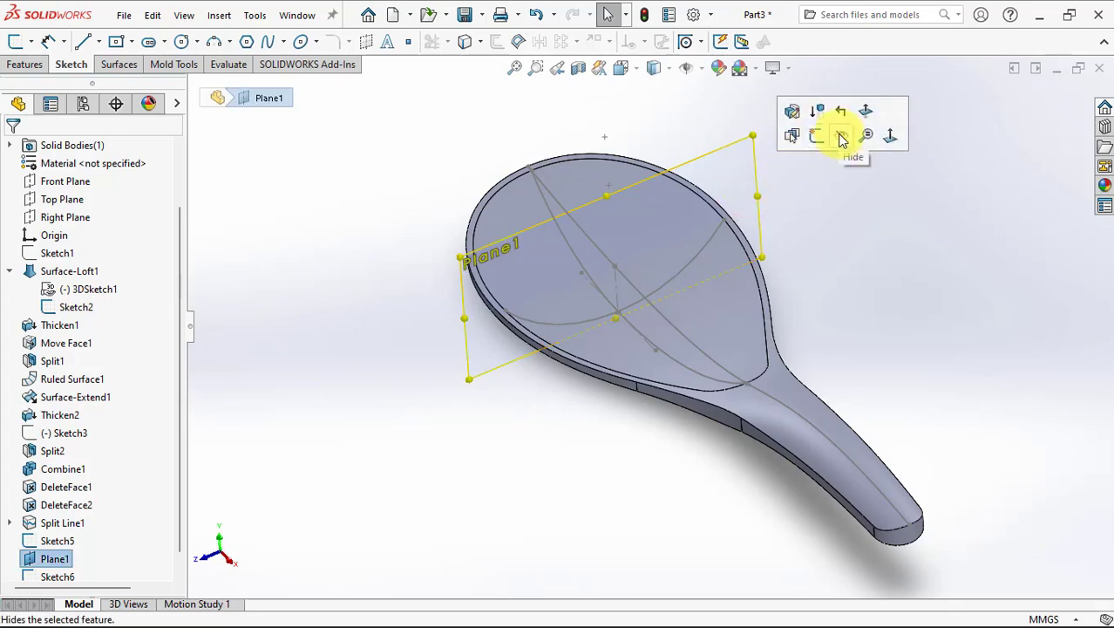
click(828, 131)
mouse_move(829, 241)
middle_down()
mouse_move(854, 237)
mouse_move(683, 342)
middle_up()
Start a Fill Surface with the bowl rim edges forming a closed patch boundary.
click(683, 342)
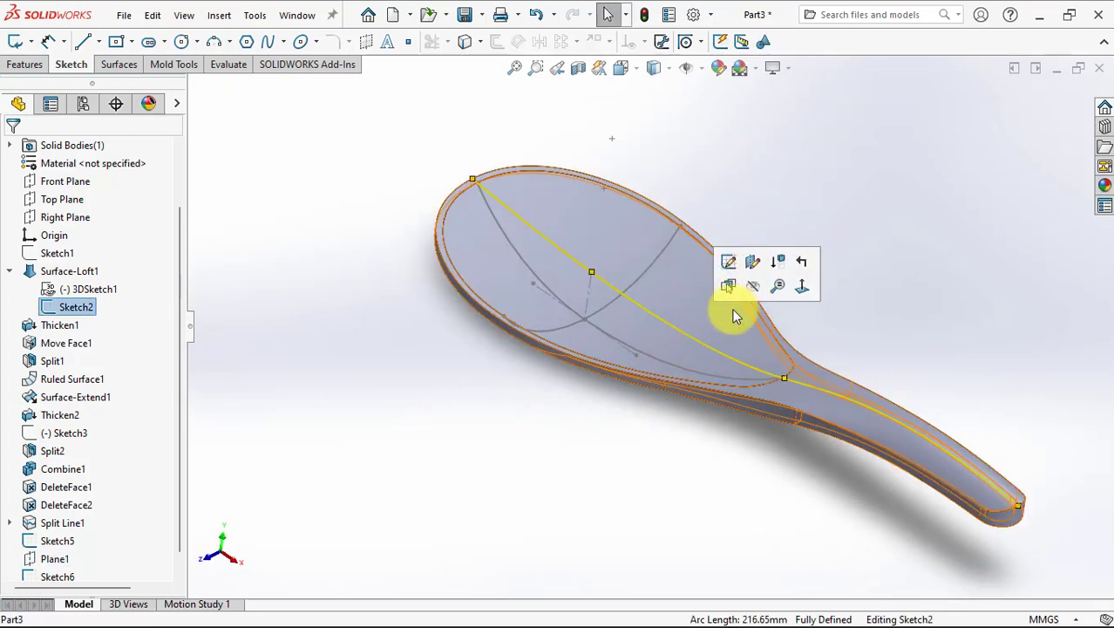
scroll(588, 299, down, 4)
scroll(579, 303, up, 3)
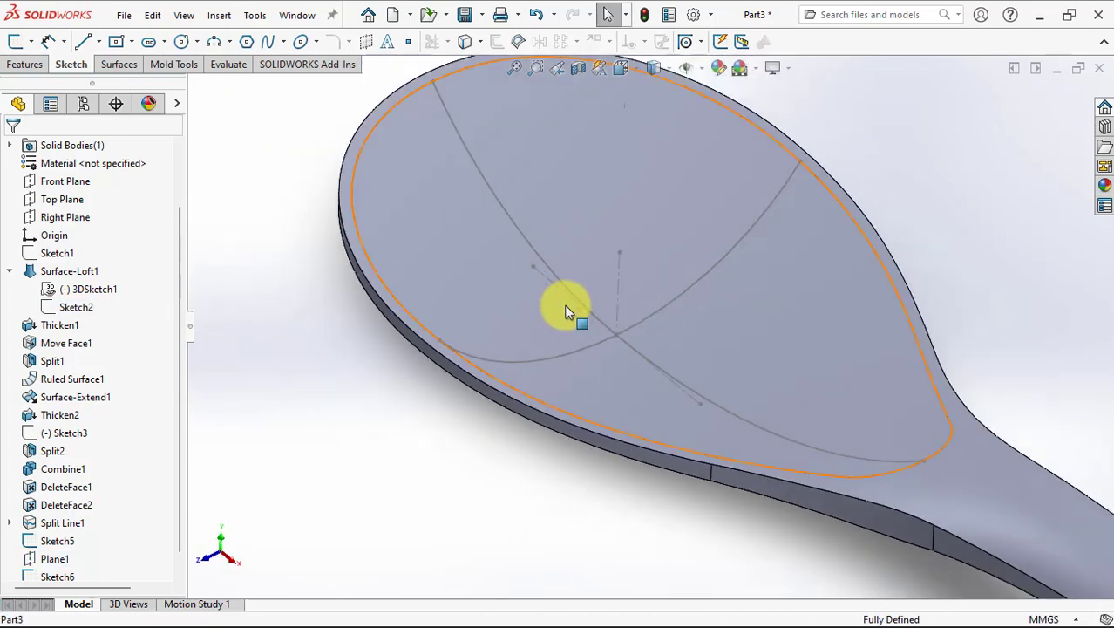
click(120, 65)
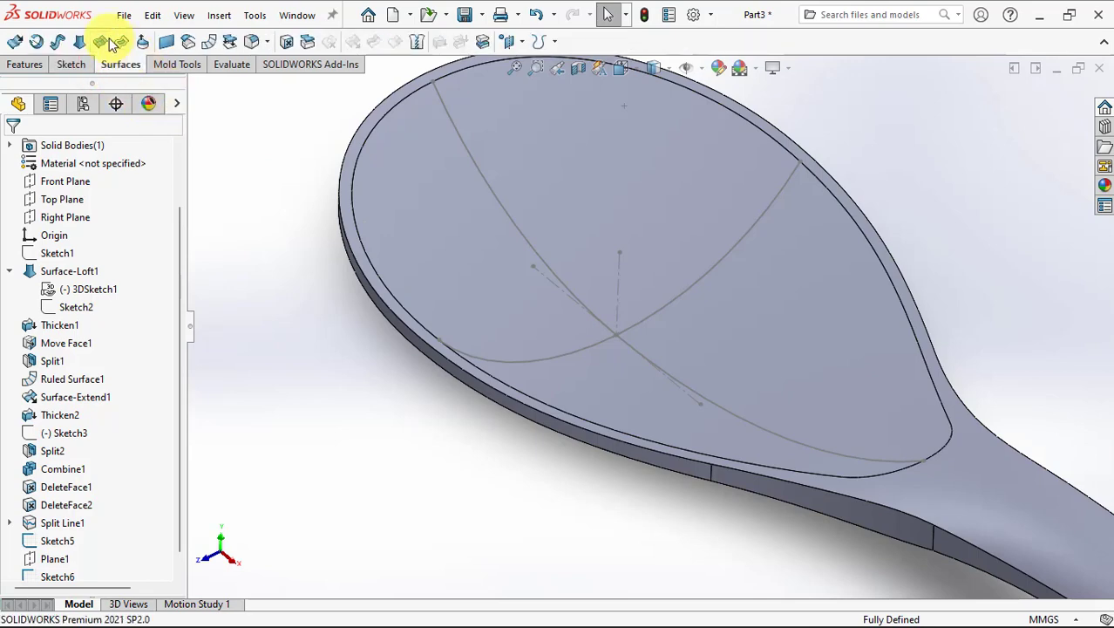
click(122, 43)
click(360, 174)
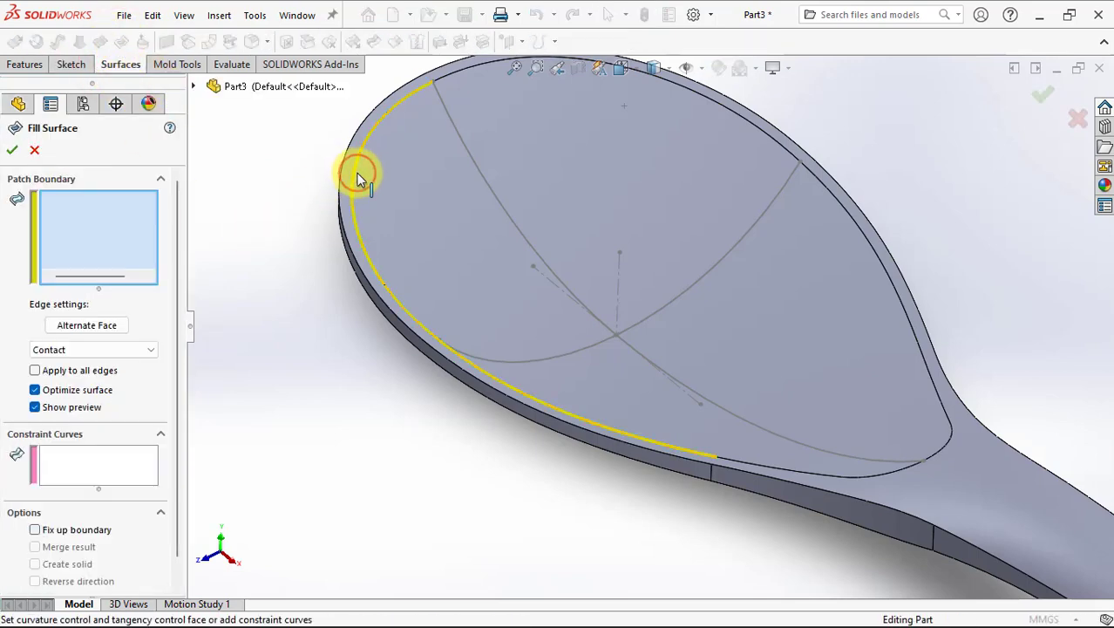
middle_drag(360, 174, 474, 207)
click(621, 111)
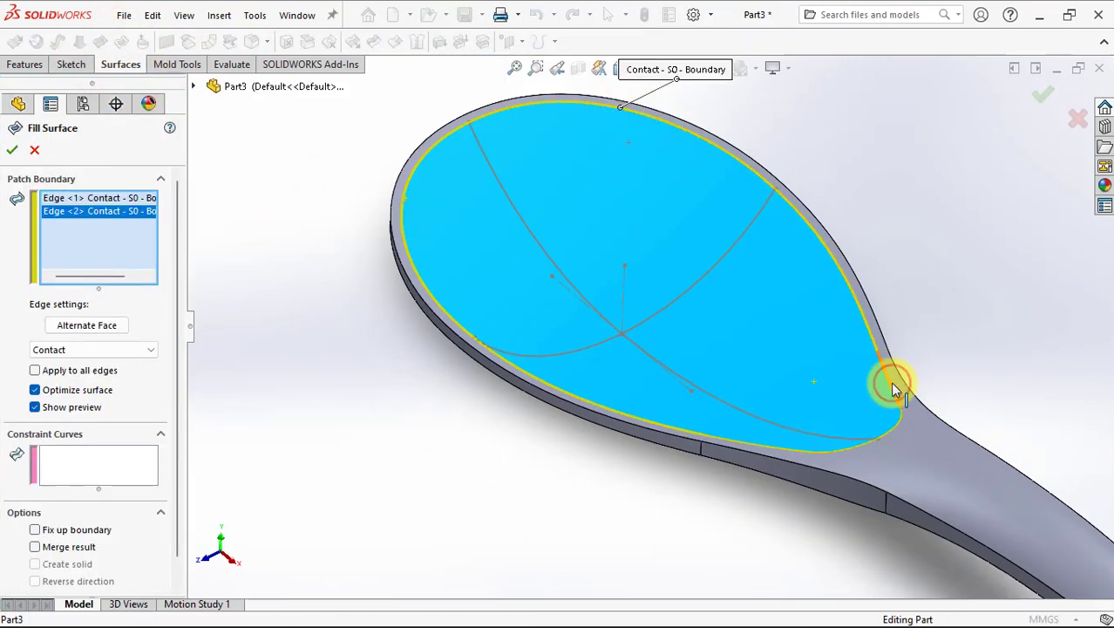
click(896, 388)
middle_drag(909, 448, 894, 411)
click(890, 422)
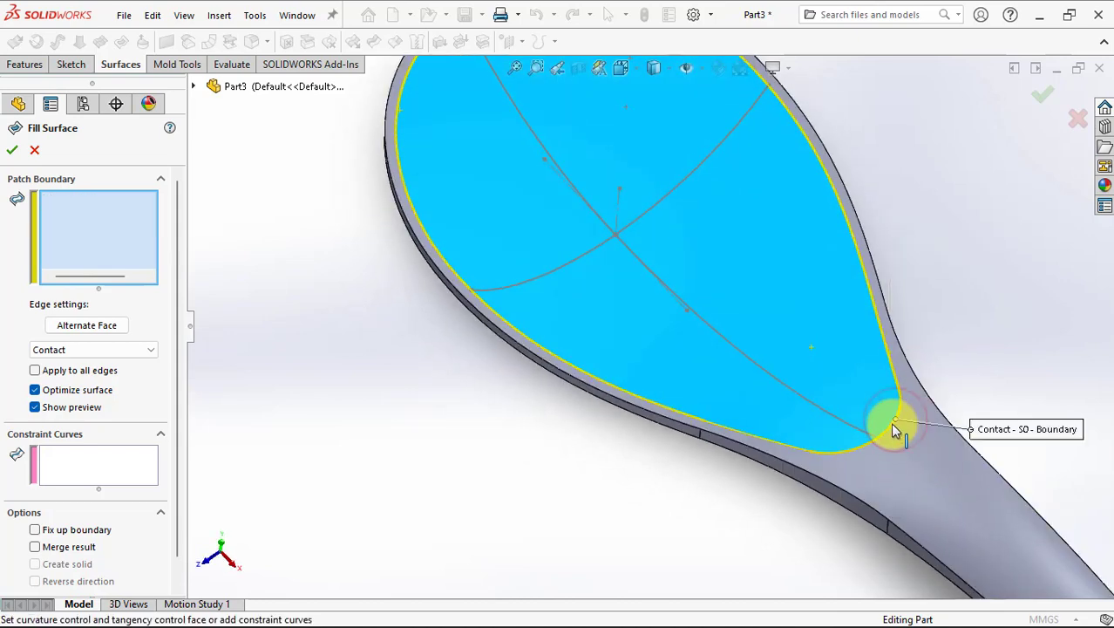
click(794, 452)
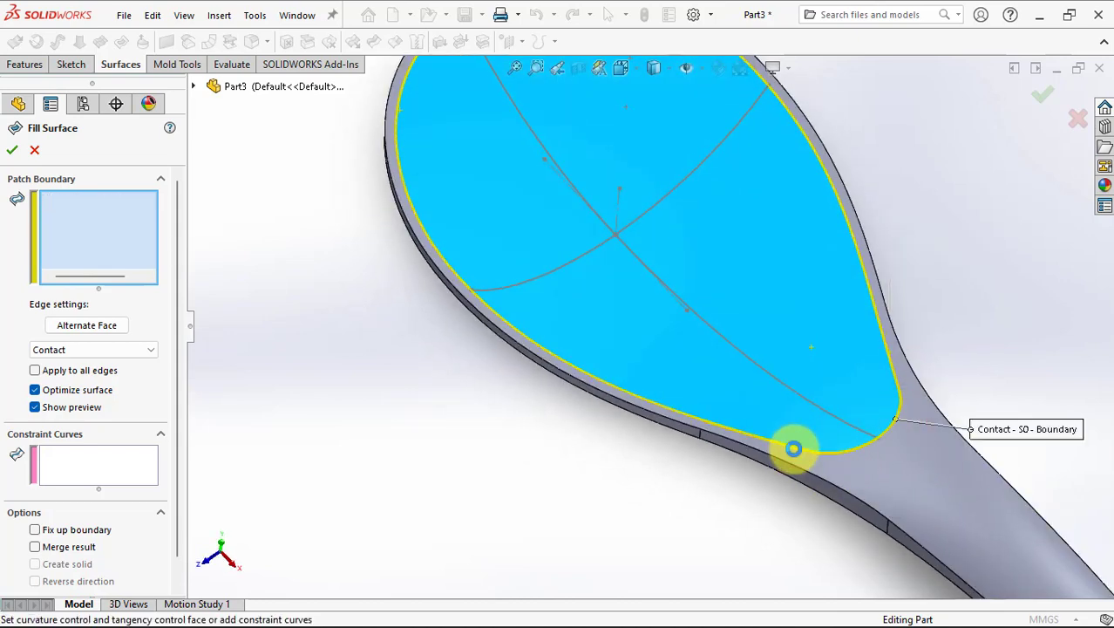
click(794, 449)
Add Sketch5 and Sketch6 as constraint curves and confirm Surface-Fill1.
click(112, 482)
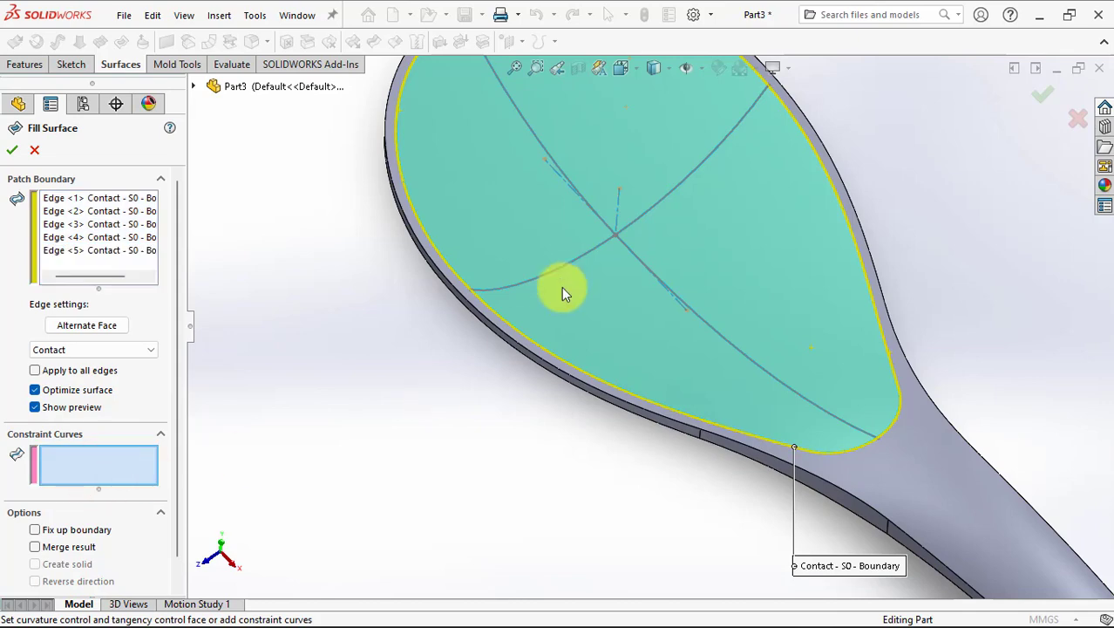
click(557, 270)
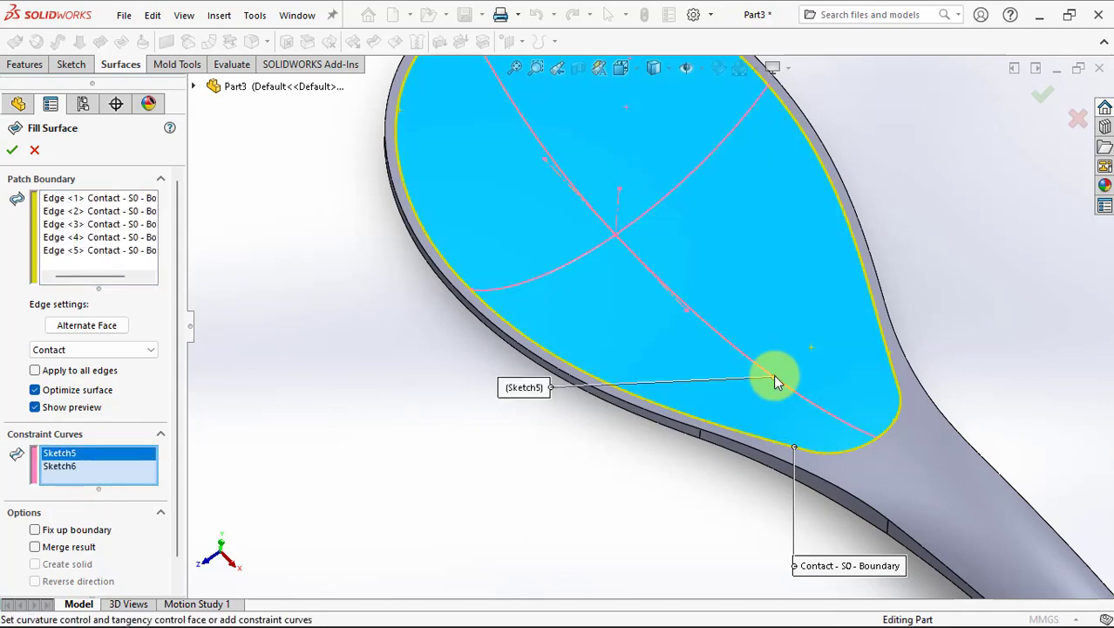
middle_drag(777, 382, 819, 201)
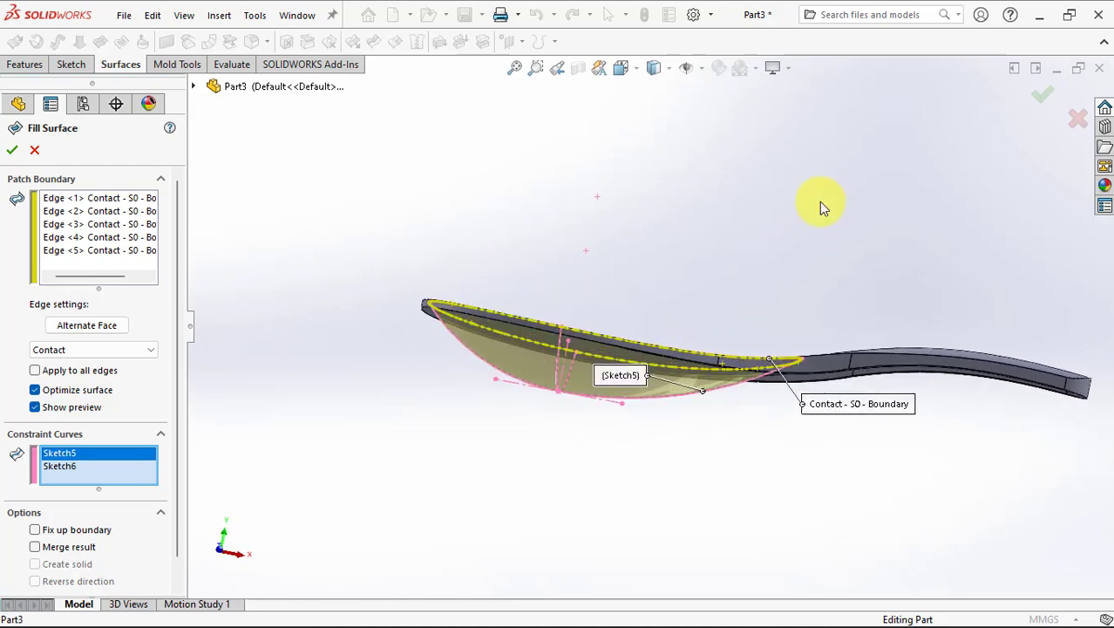
click(16, 149)
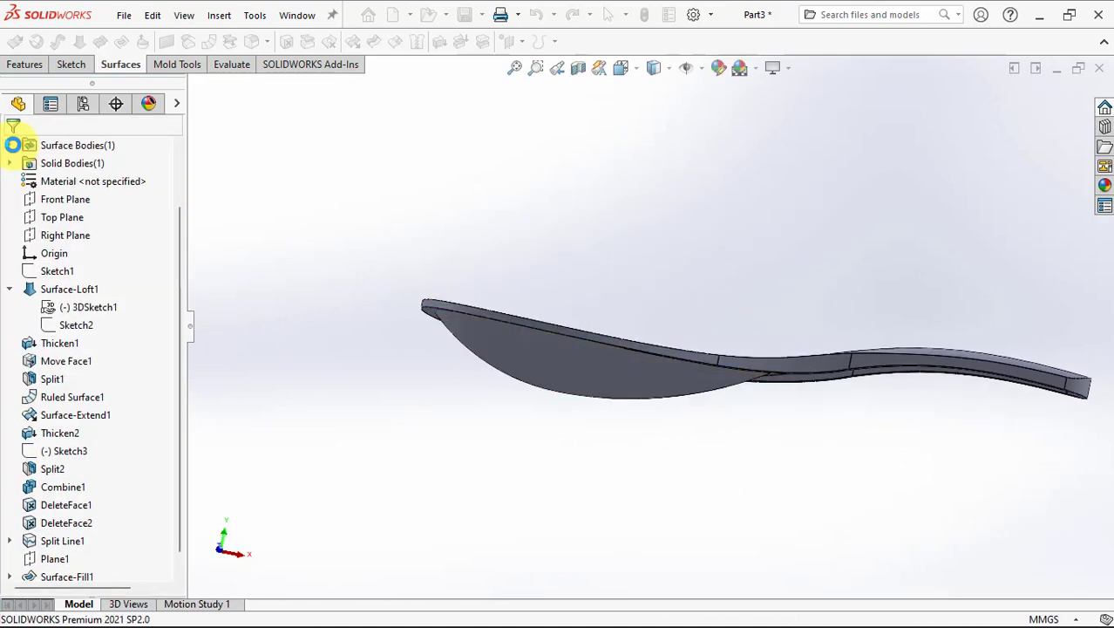
middle_drag(363, 396, 324, 465)
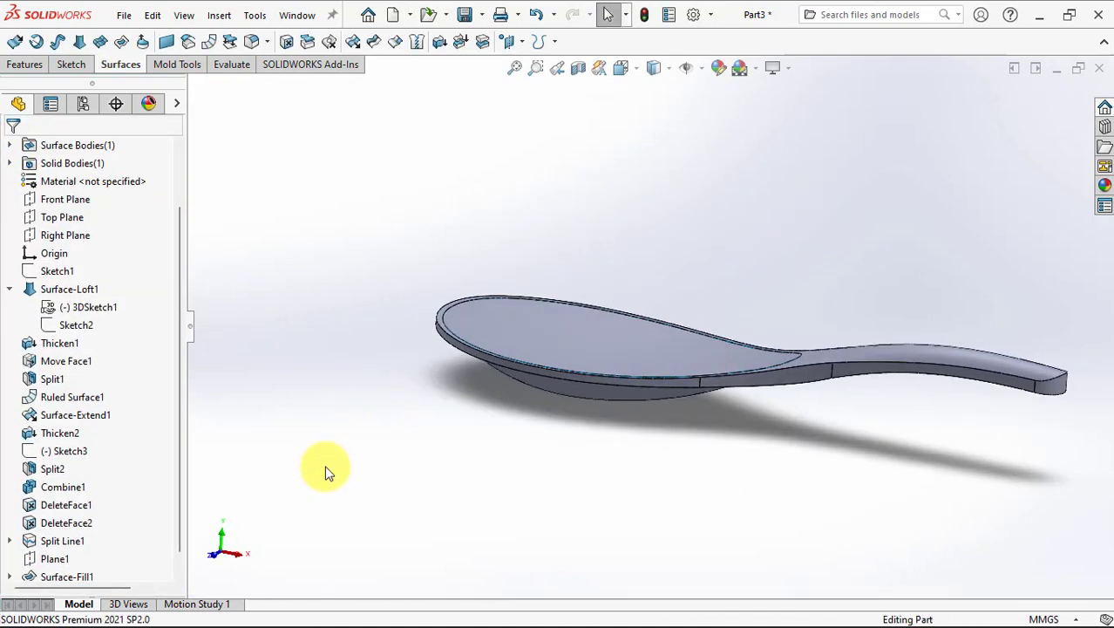
Inspect a section view through the spoon's bowl, then turn it off.
click(574, 75)
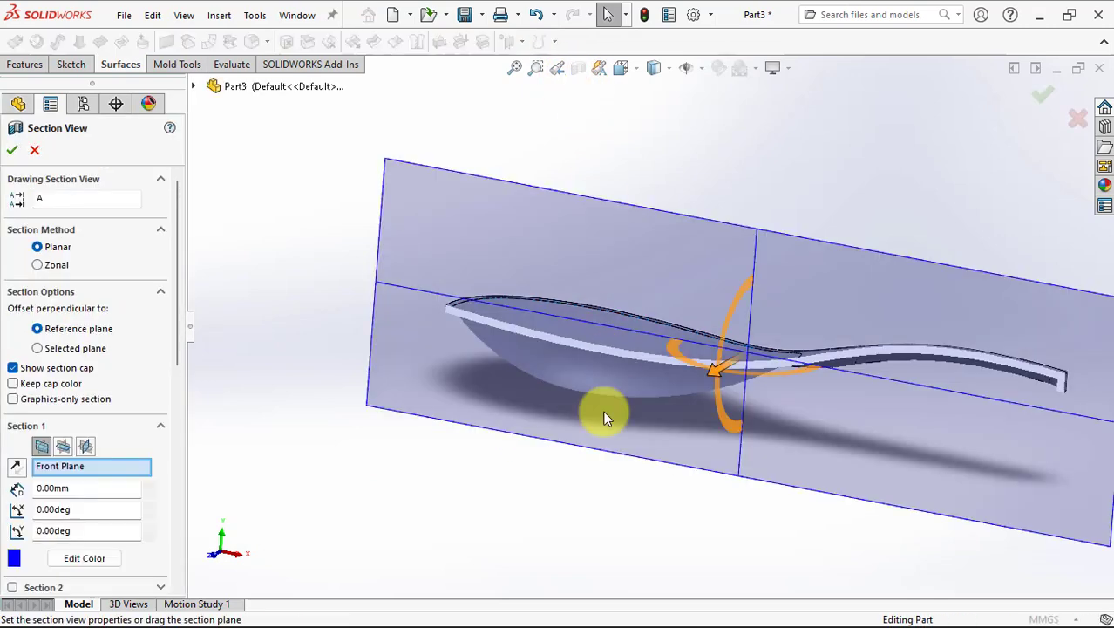
scroll(604, 368, down, 3)
mouse_move(604, 368)
middle_down()
mouse_move(604, 346)
mouse_move(605, 363)
middle_up()
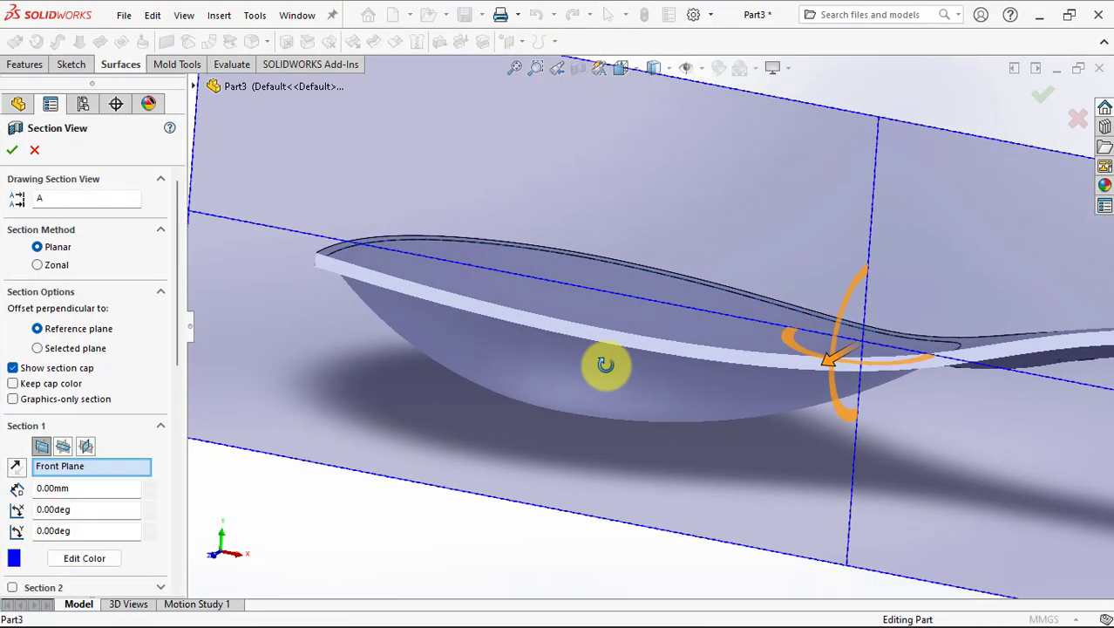
click(12, 150)
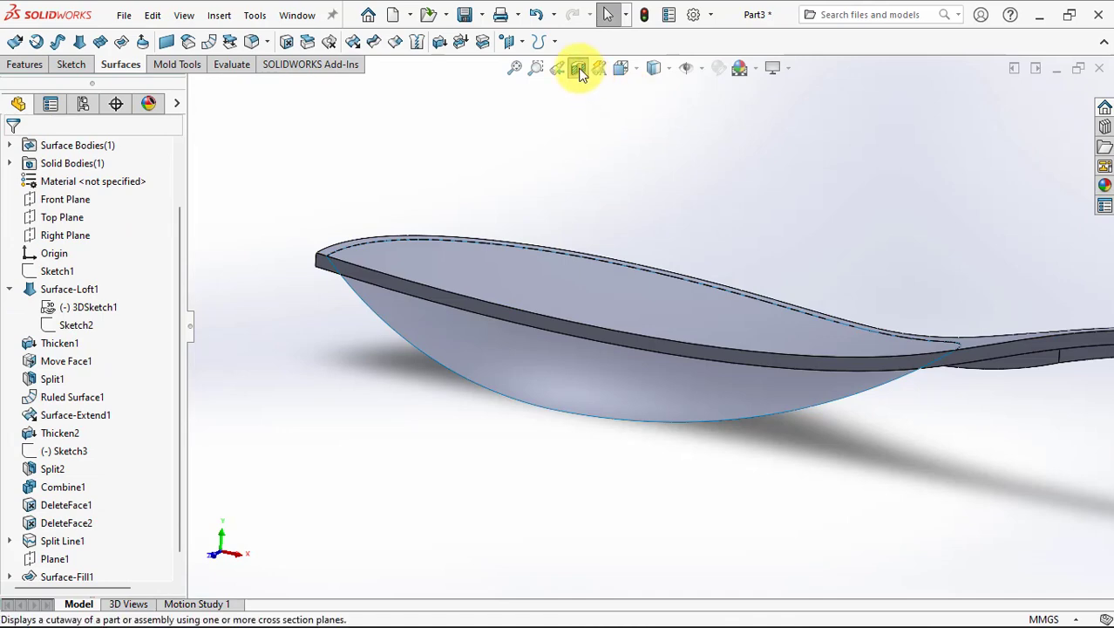
click(578, 70)
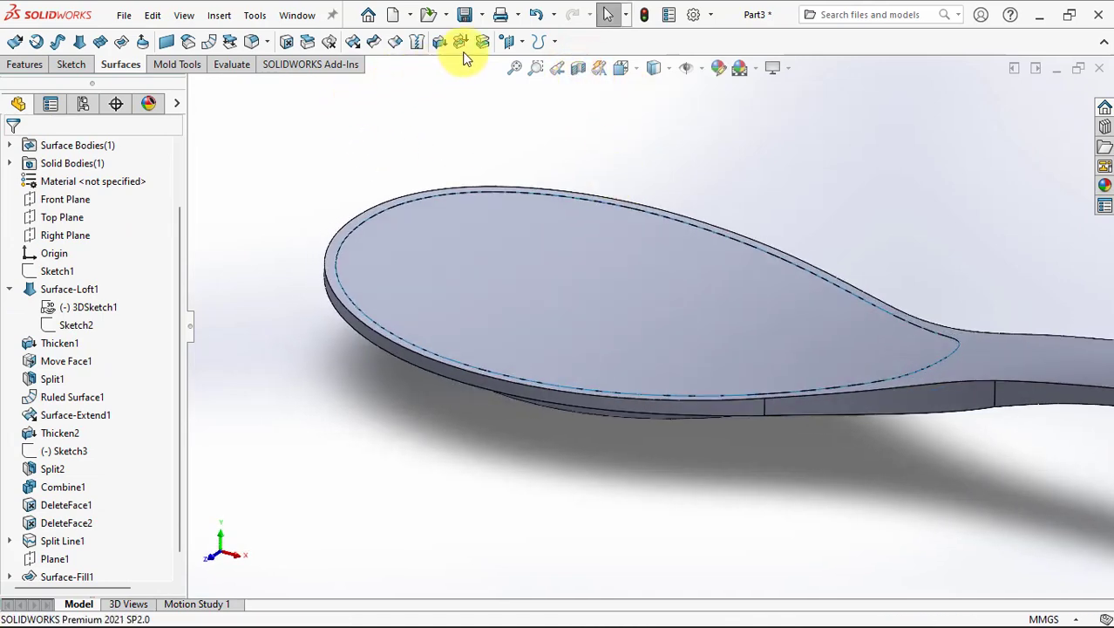
Cut the spoon solid using Surface-Fill1 as the cutting surface.
click(461, 41)
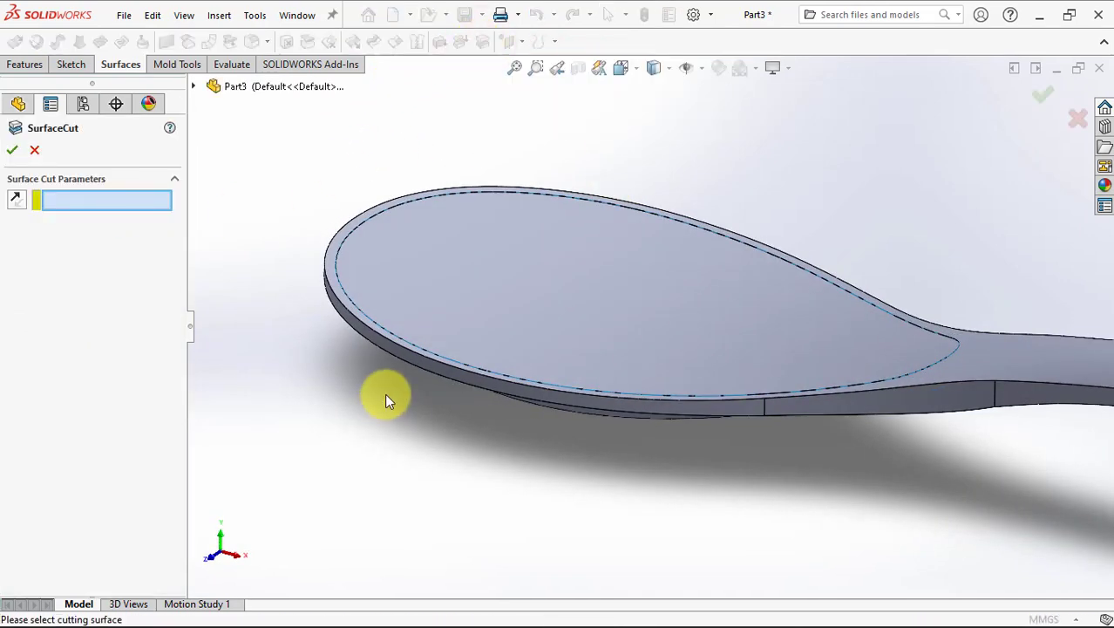
middle_drag(385, 394, 541, 423)
click(543, 426)
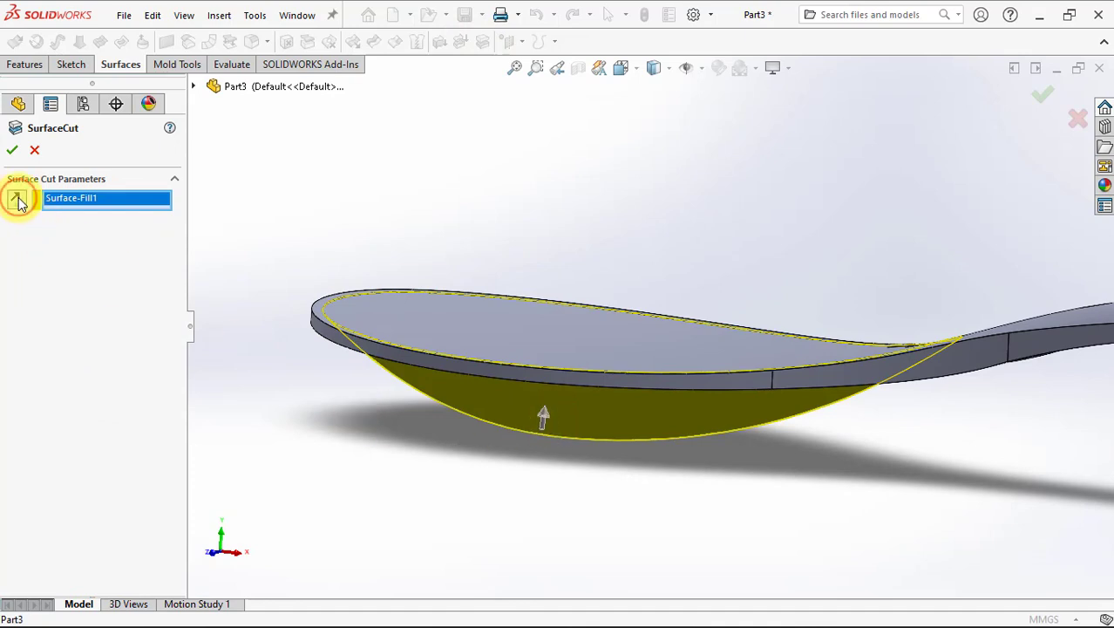
middle_drag(331, 420, 336, 473)
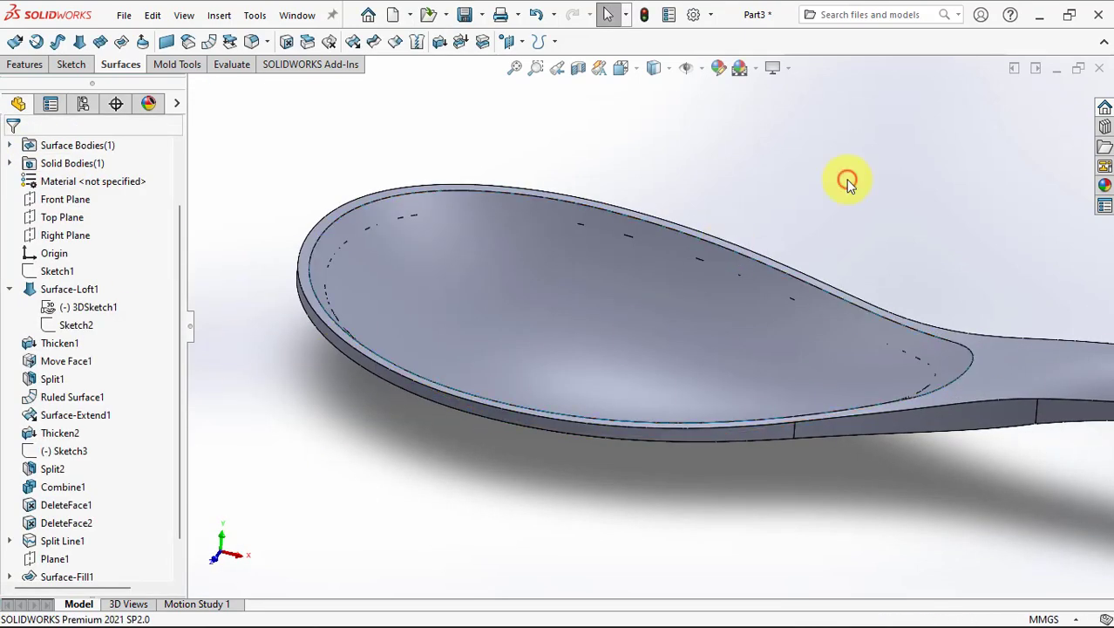
Hide the Surface-Fill1 body, then bring it back with Undo.
click(776, 295)
click(815, 272)
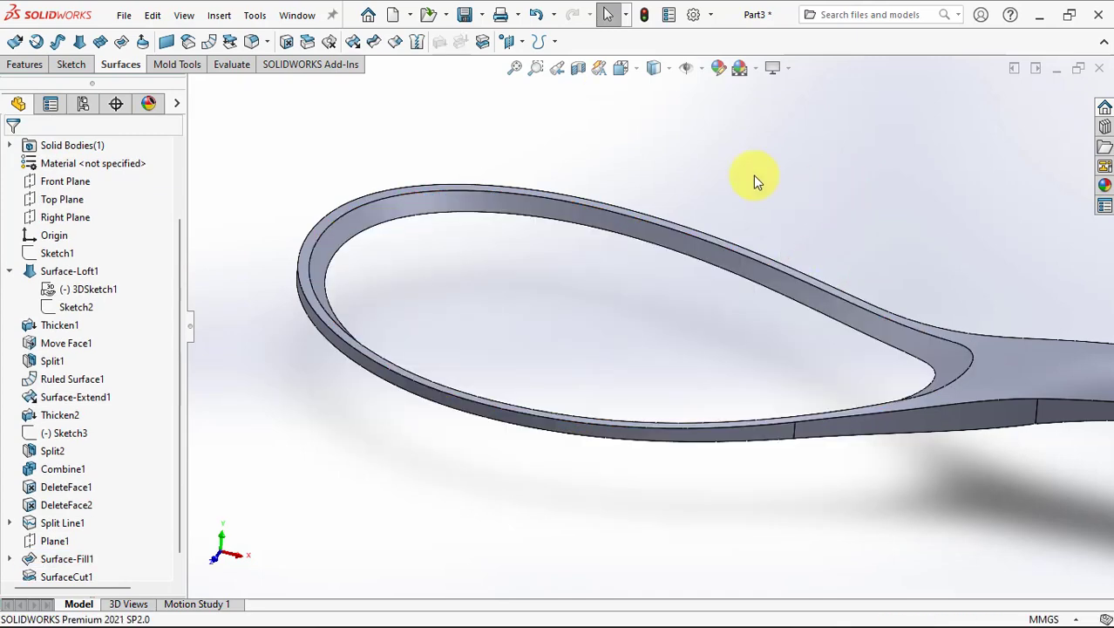
click(536, 14)
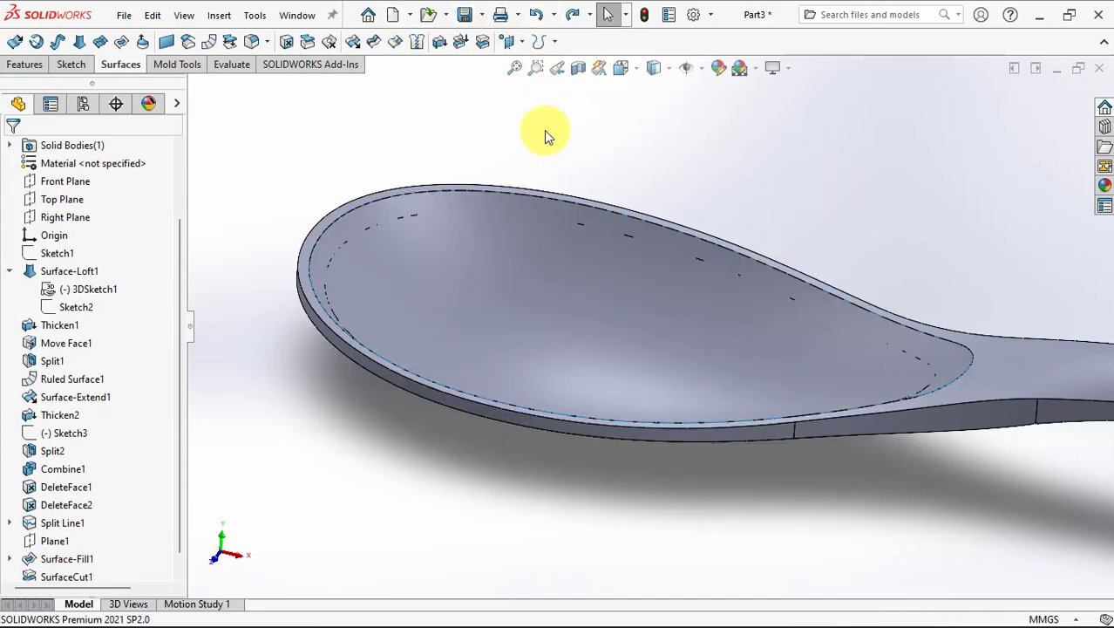
click(444, 49)
Thicken Surface-Fill1 by 2 mm toward the underside, merged into the spoon body.
click(430, 288)
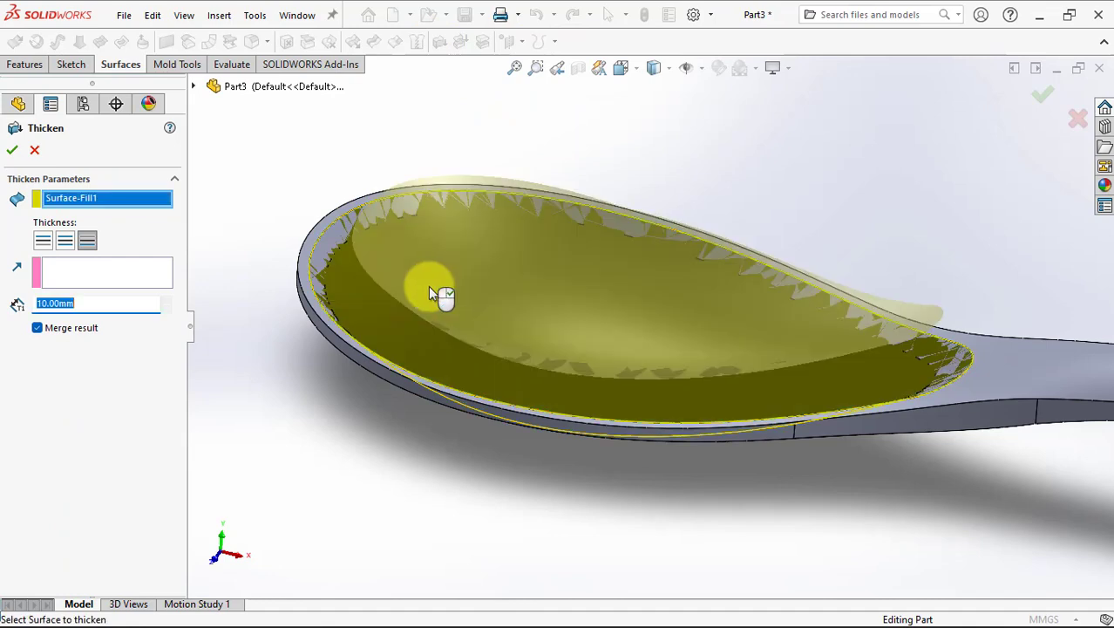
click(43, 240)
text(2)
key(Return)
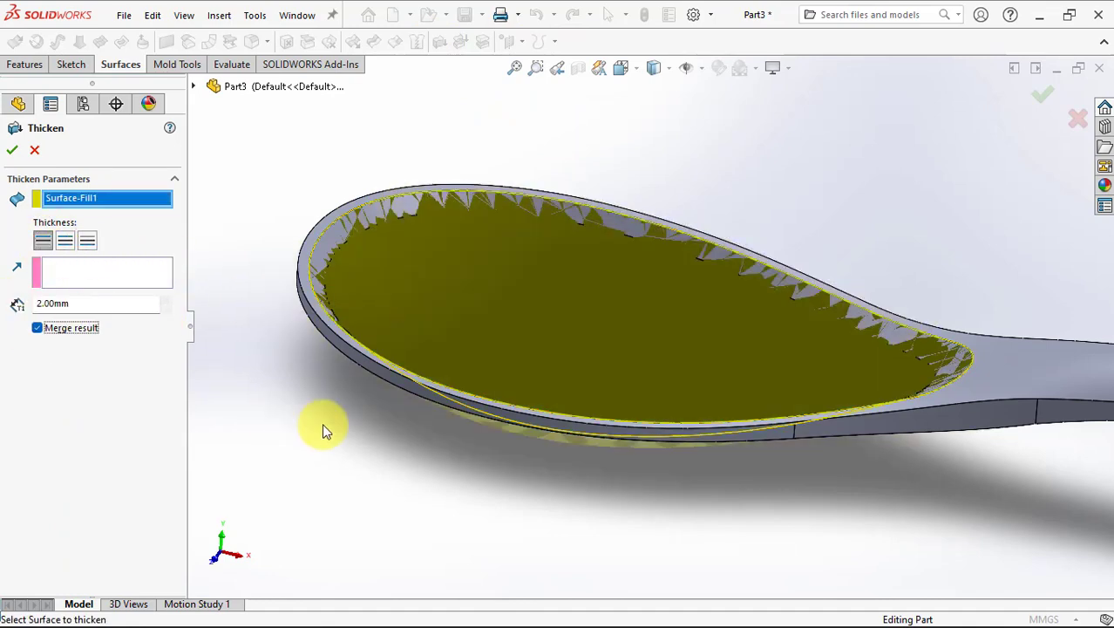
middle_drag(321, 423, 353, 322)
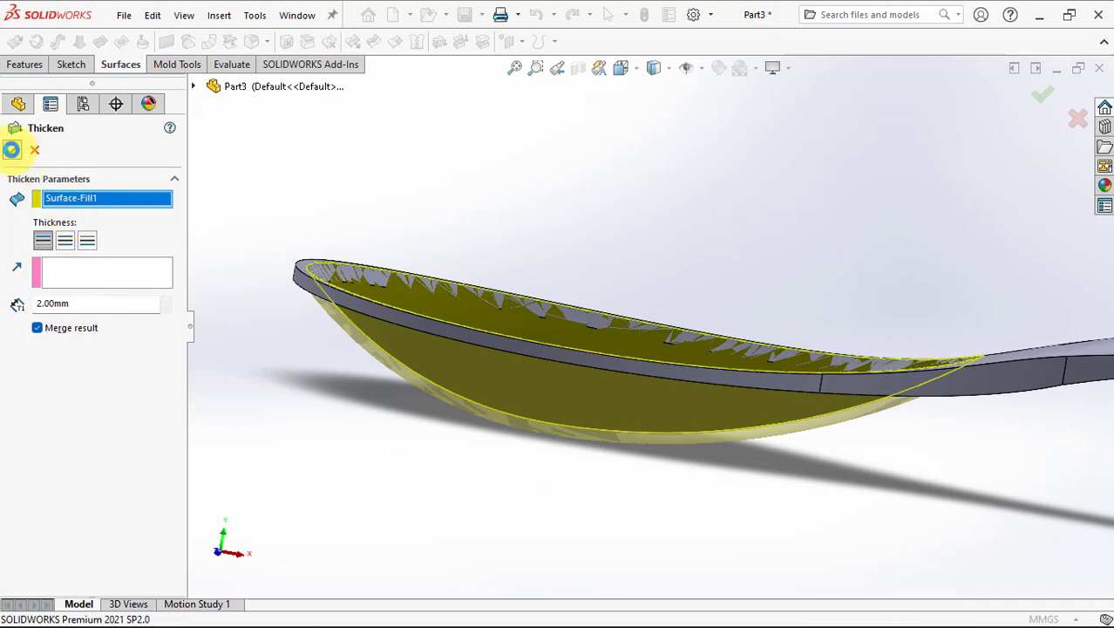
click(11, 149)
mouse_move(281, 393)
middle_down()
mouse_move(348, 390)
mouse_move(360, 347)
middle_up()
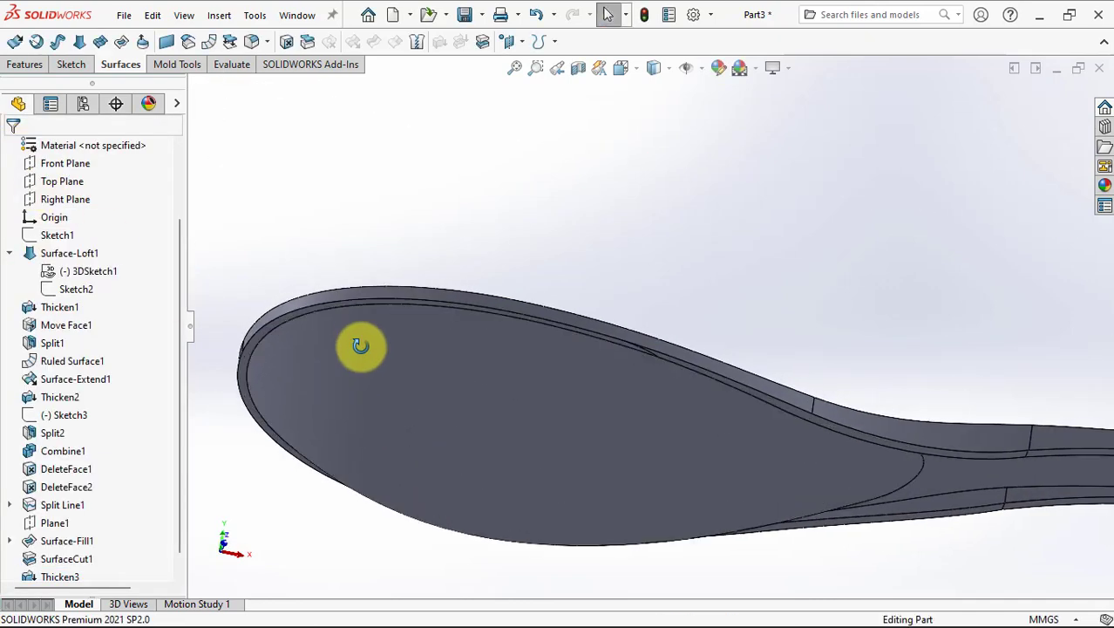
mouse_move(582, 245)
middle_down()
mouse_move(455, 366)
mouse_move(350, 426)
middle_up()
Start a variable-radius fillet on the spoon's full tangent rim edge chain.
key(z)
key(z)
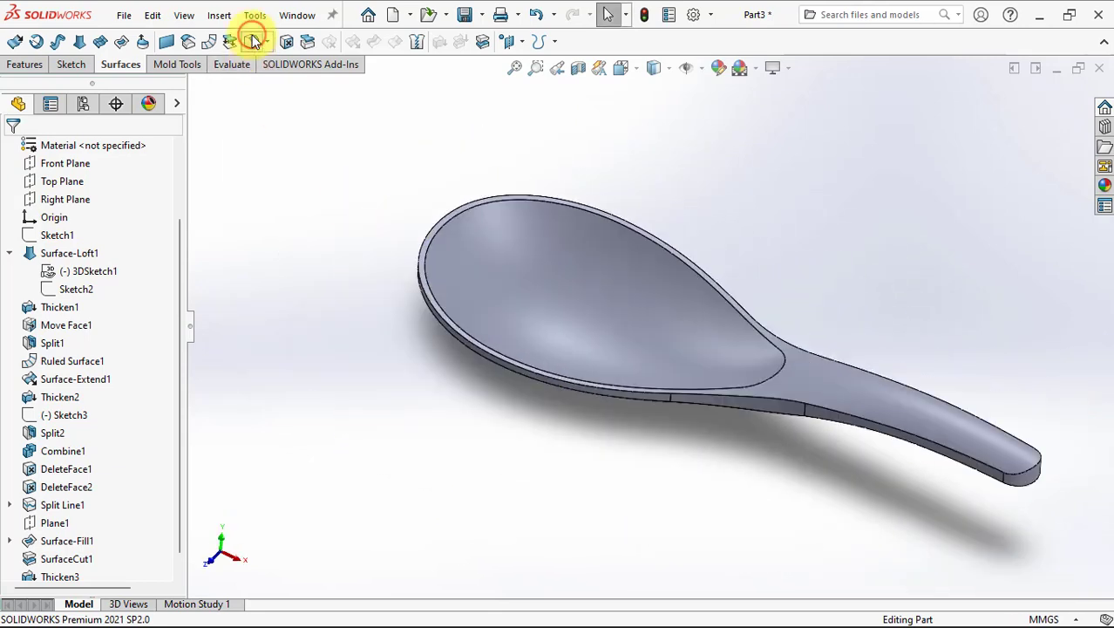
click(252, 41)
click(59, 224)
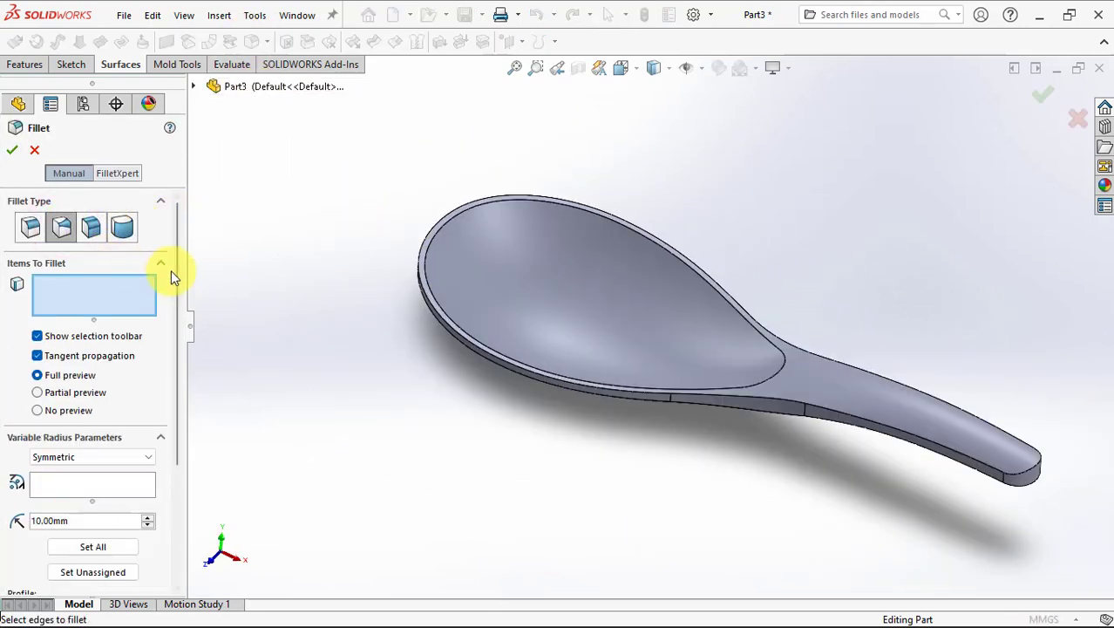
drag(174, 278, 173, 395)
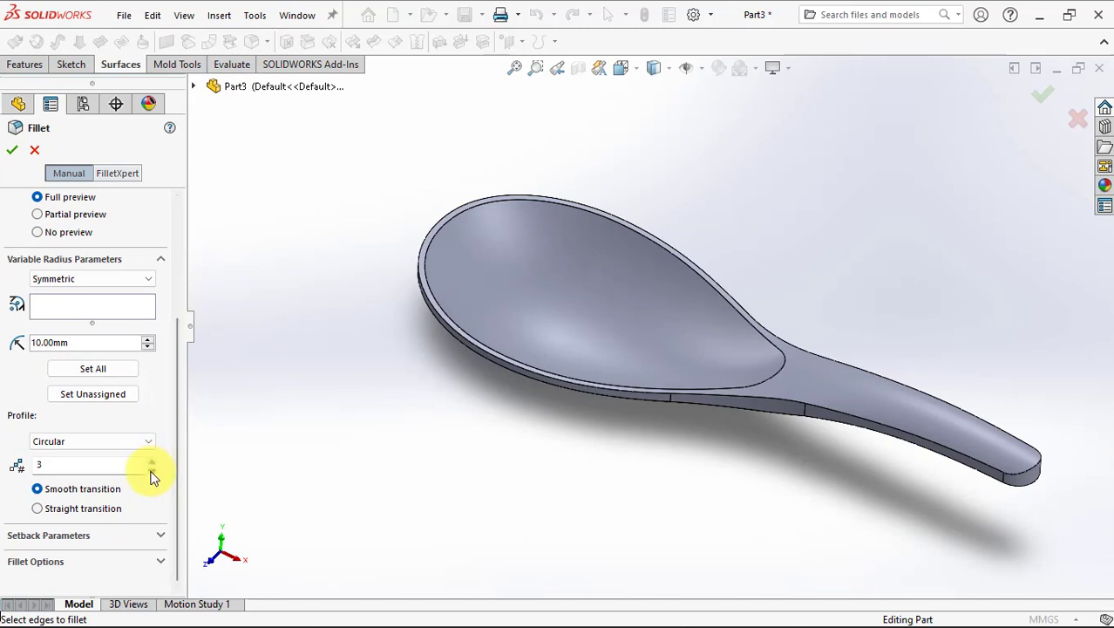
right_click(498, 364)
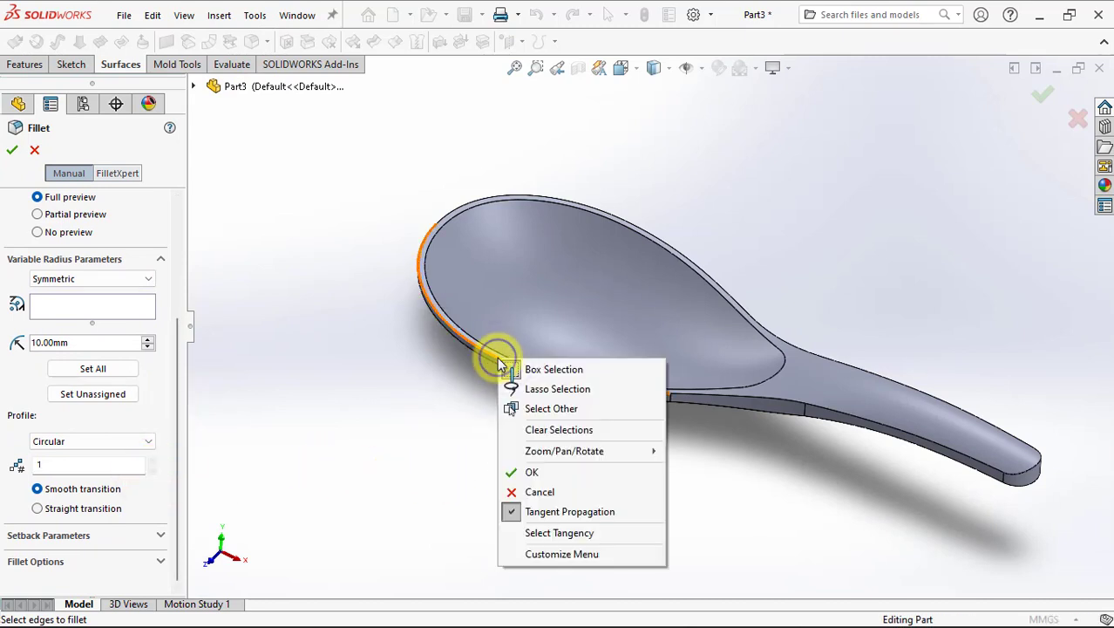
click(547, 534)
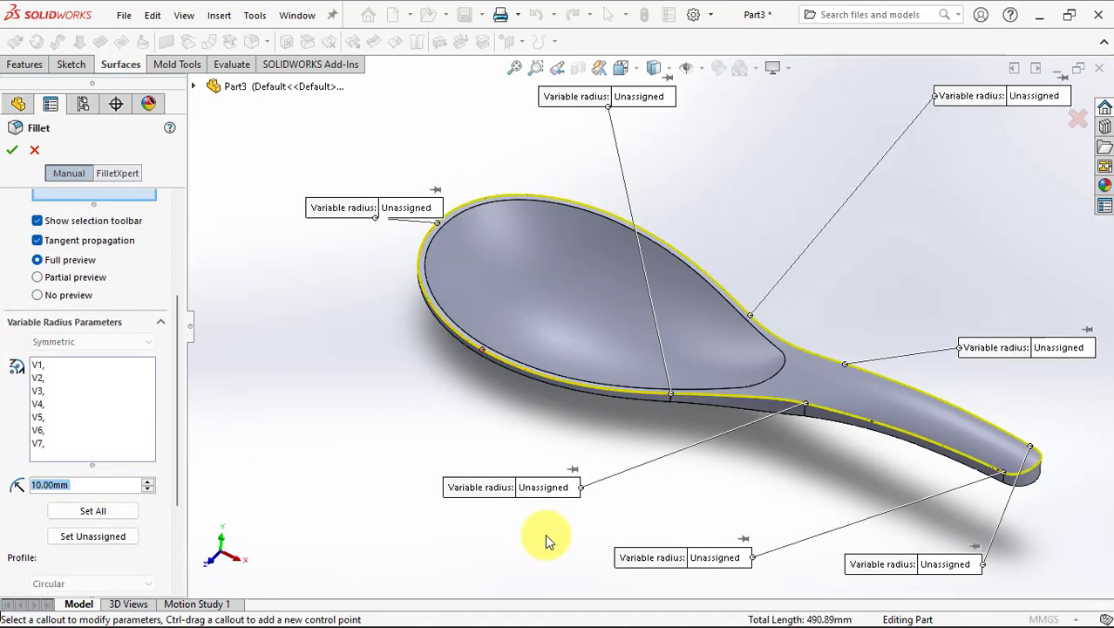
Set the bowl-end radius to 1.75 mm and both bowl-side points to 2.5 mm.
click(404, 210)
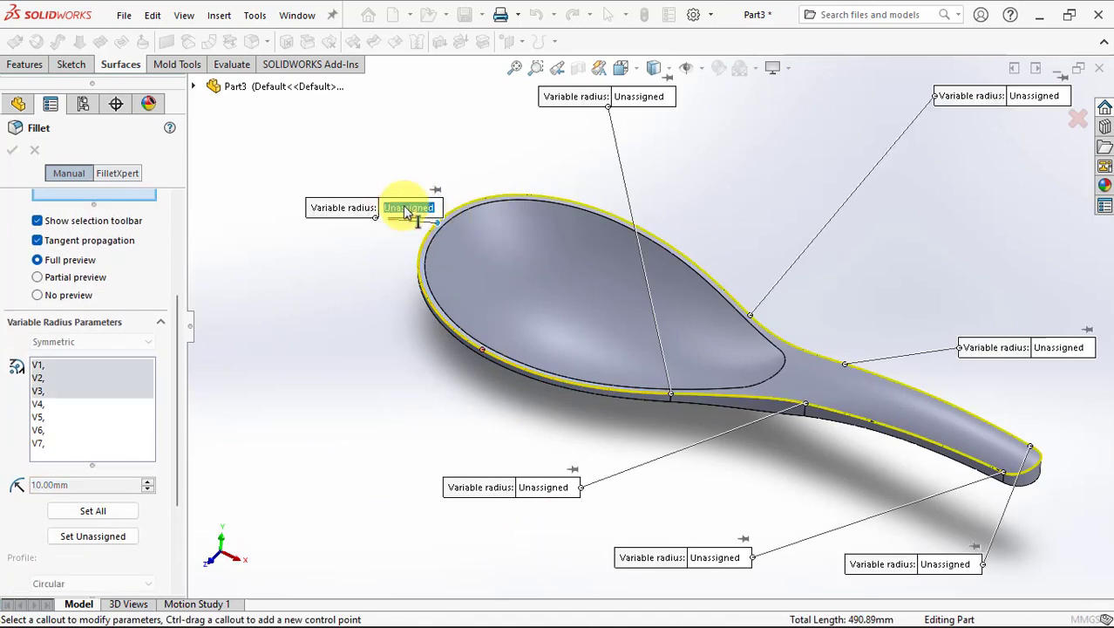
text(1)
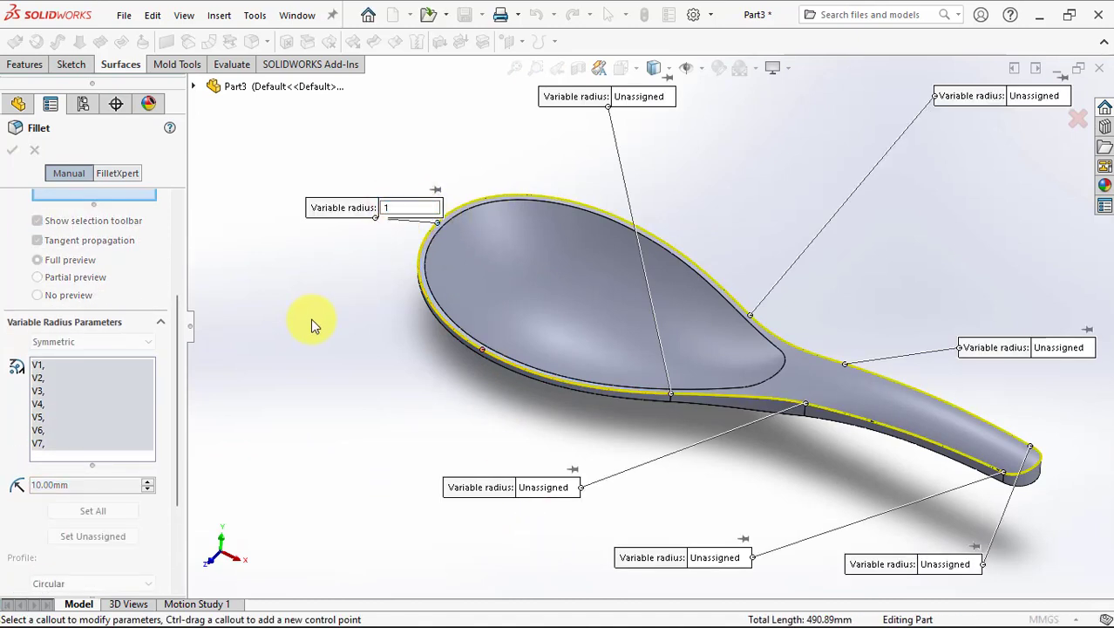
text(.75)
key(Return)
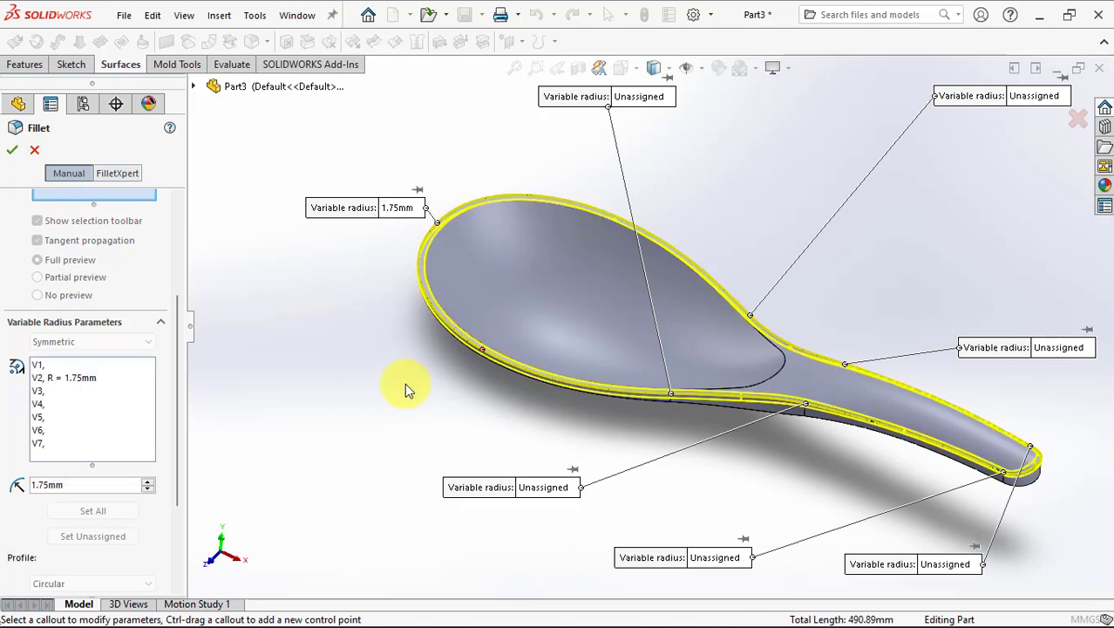
mouse_move(505, 487)
mouse_down()
mouse_move(457, 406)
mouse_move(591, 447)
mouse_up()
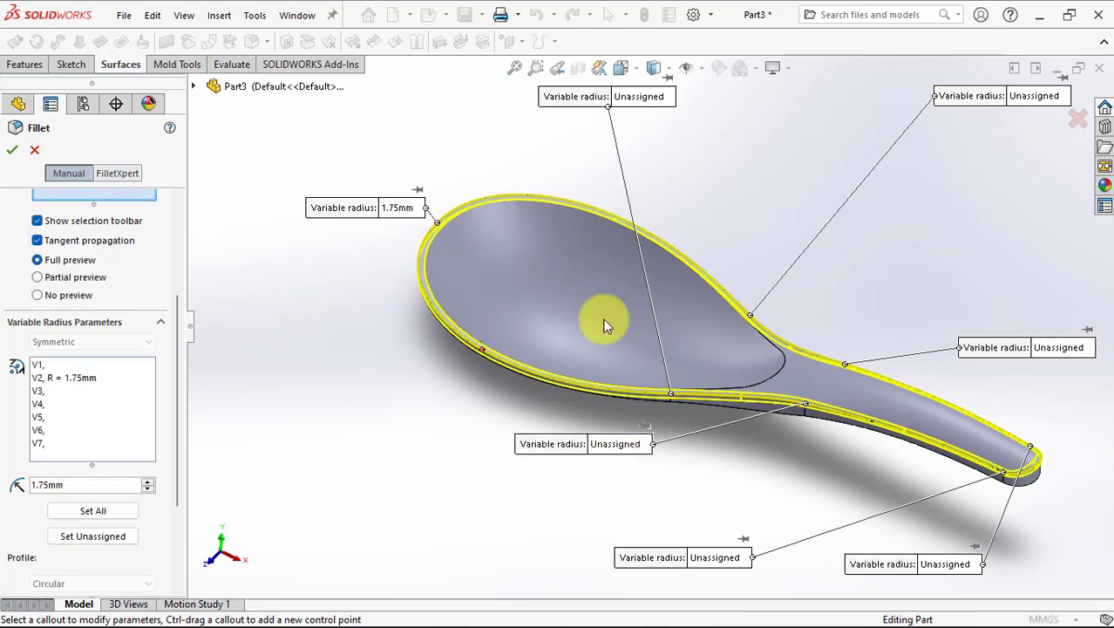
drag(602, 97, 455, 415)
click(481, 418)
text(2.5)
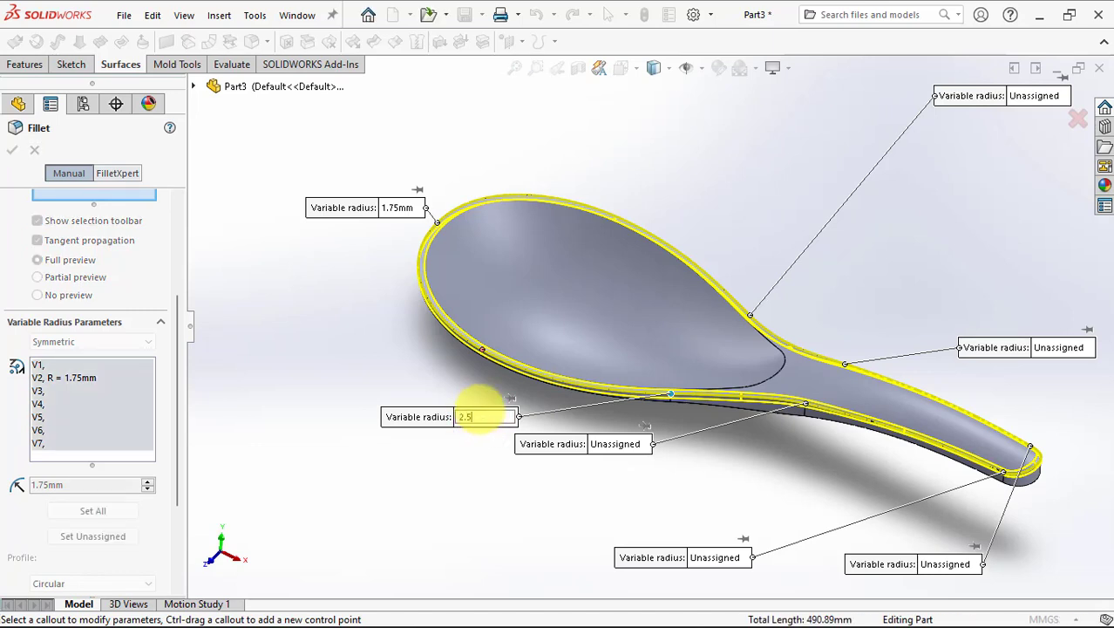
key(Return)
drag(968, 103, 792, 212)
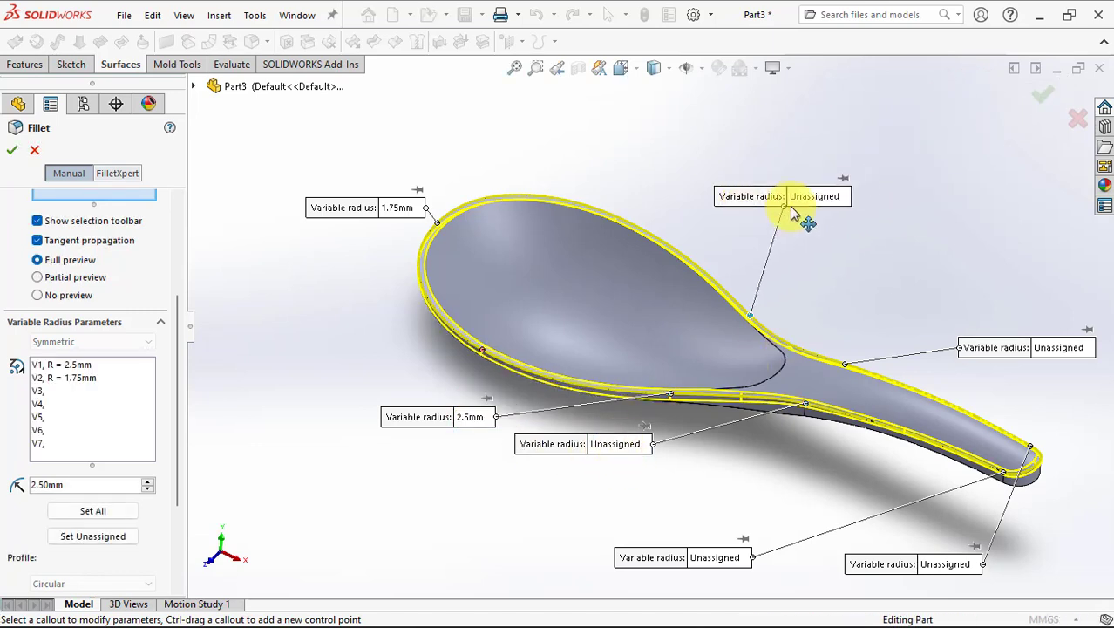
click(811, 199)
text(2.5)
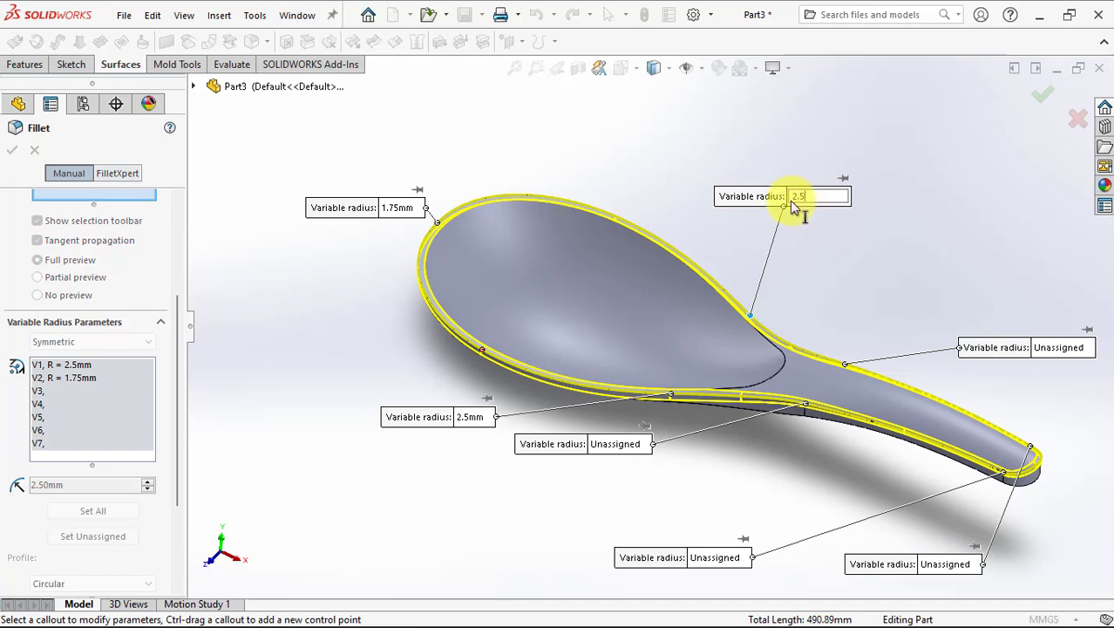
key(Return)
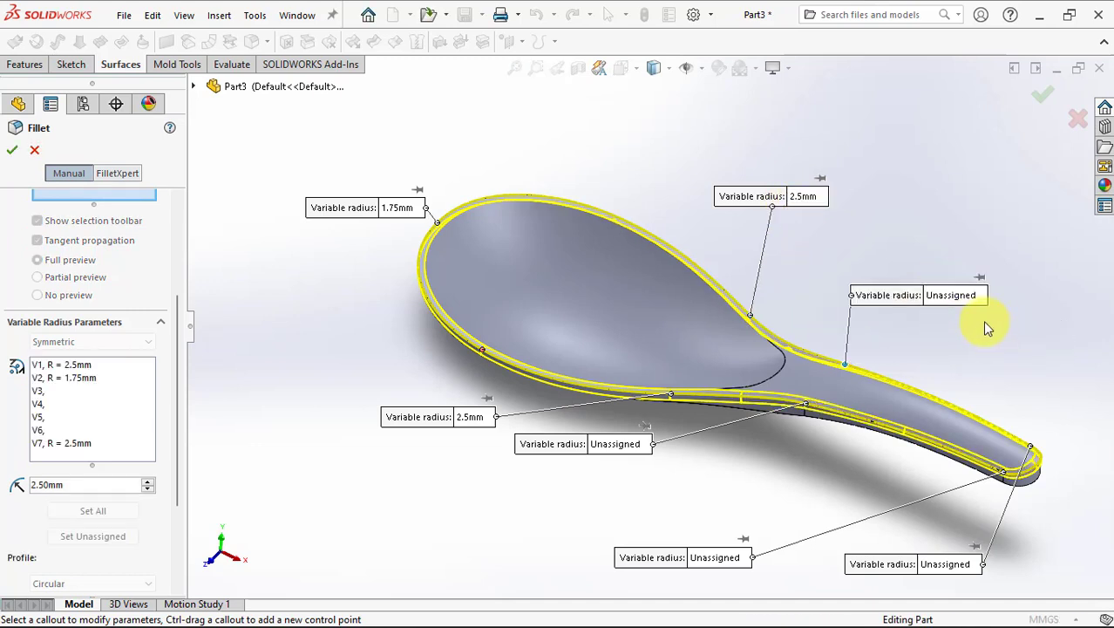
Set the handle-start and lower handle radii to 3 mm and the handle tip to 4 mm.
click(951, 297)
text(3)
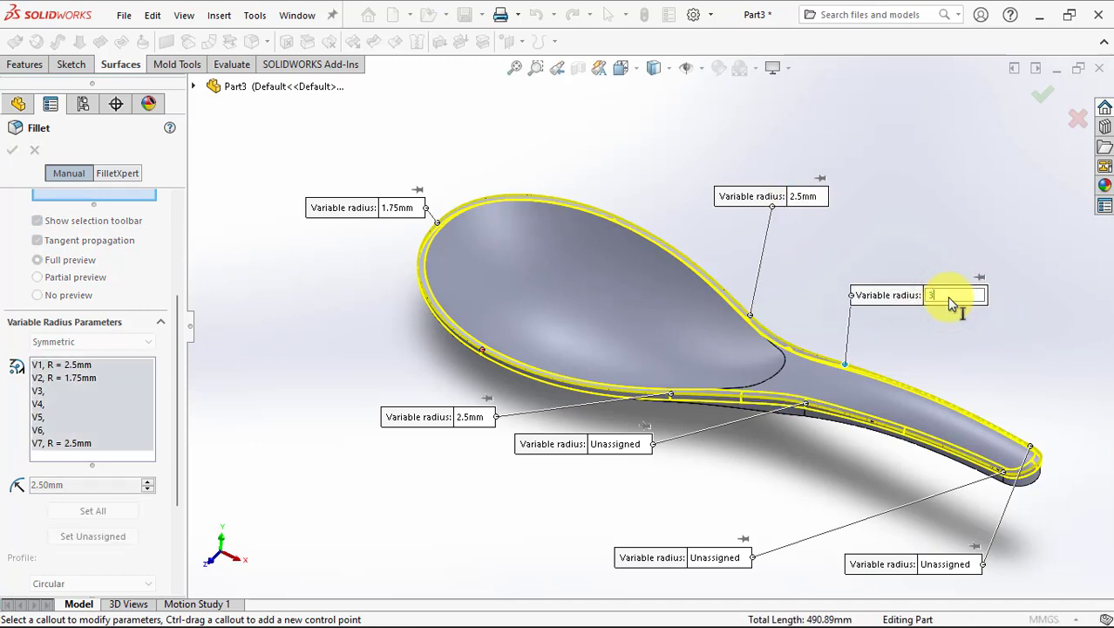
key(Return)
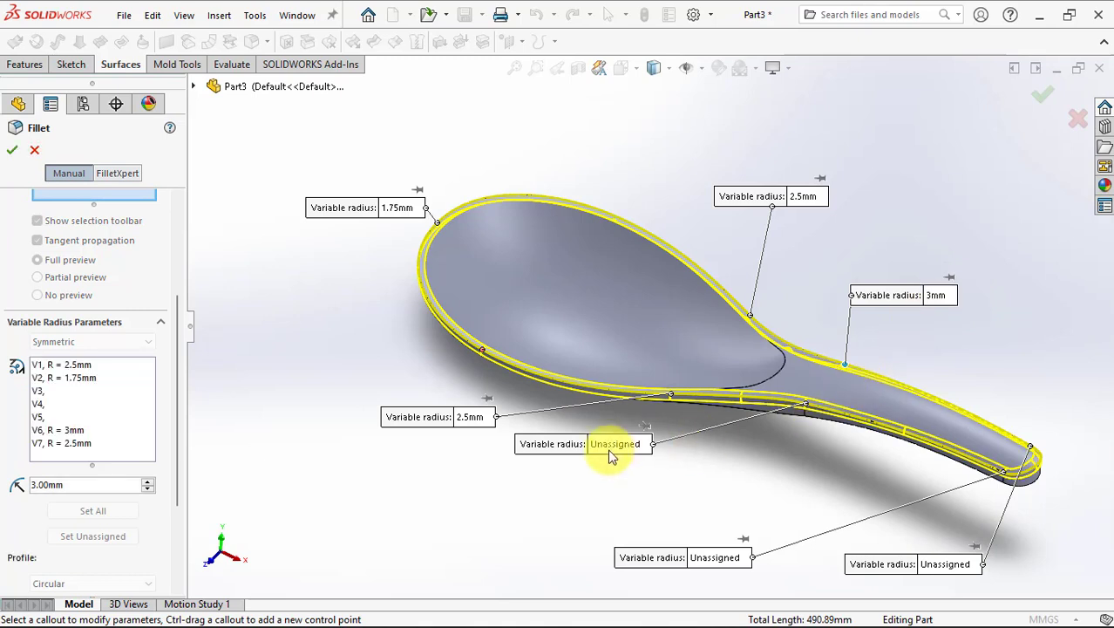
click(602, 446)
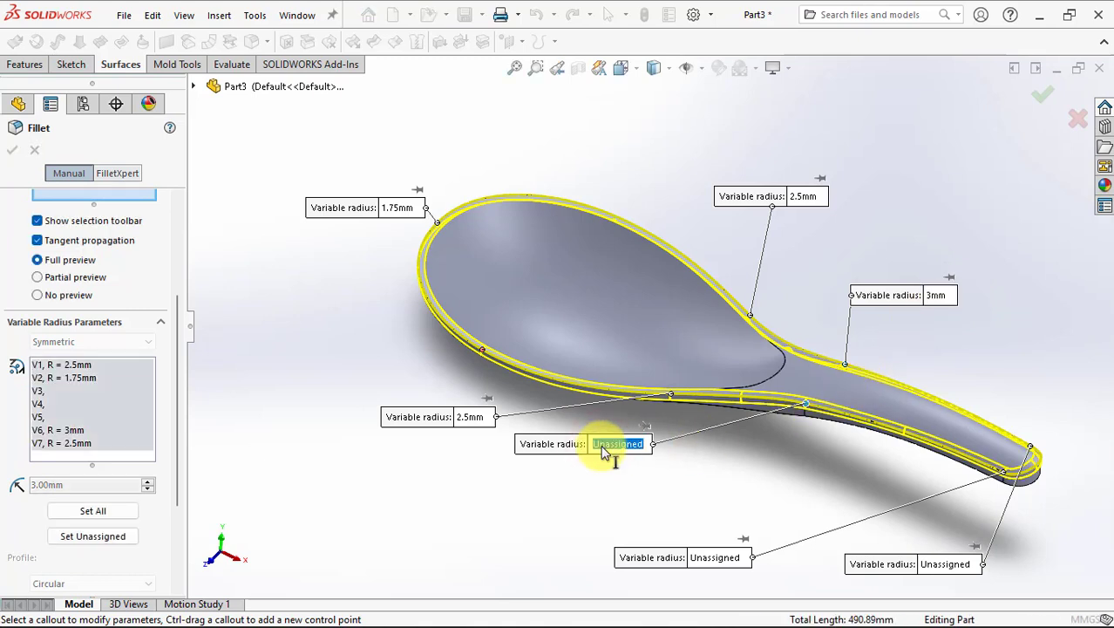
text(3)
key(Return)
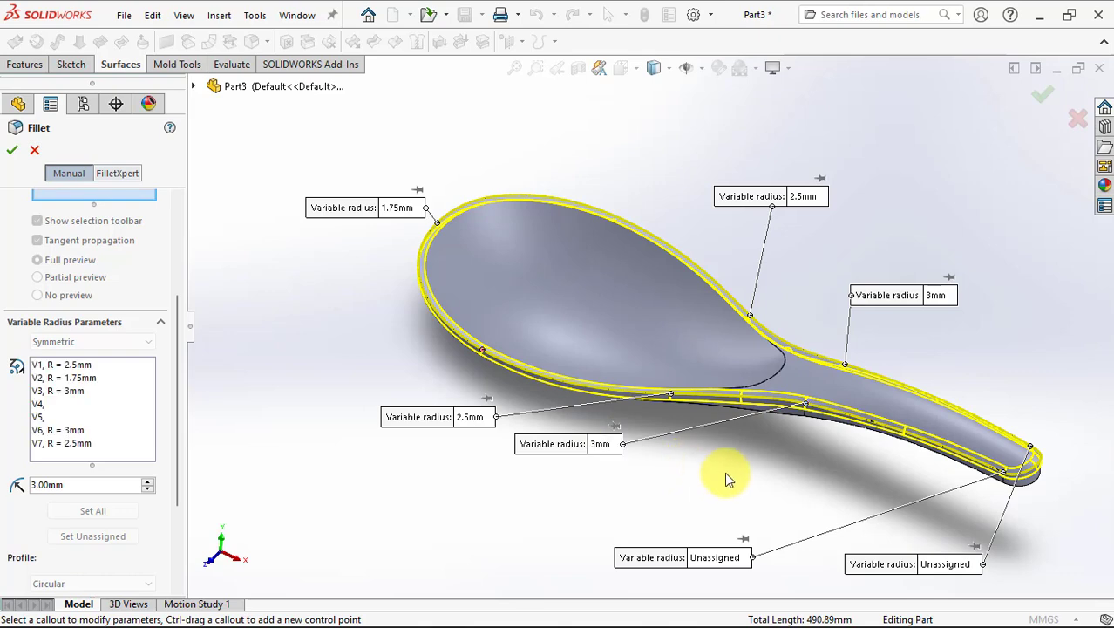
mouse_move(724, 472)
middle_down()
mouse_move(644, 411)
mouse_move(567, 373)
mouse_move(647, 572)
middle_up()
mouse_move(550, 564)
mouse_down()
mouse_move(652, 487)
mouse_move(702, 416)
mouse_up()
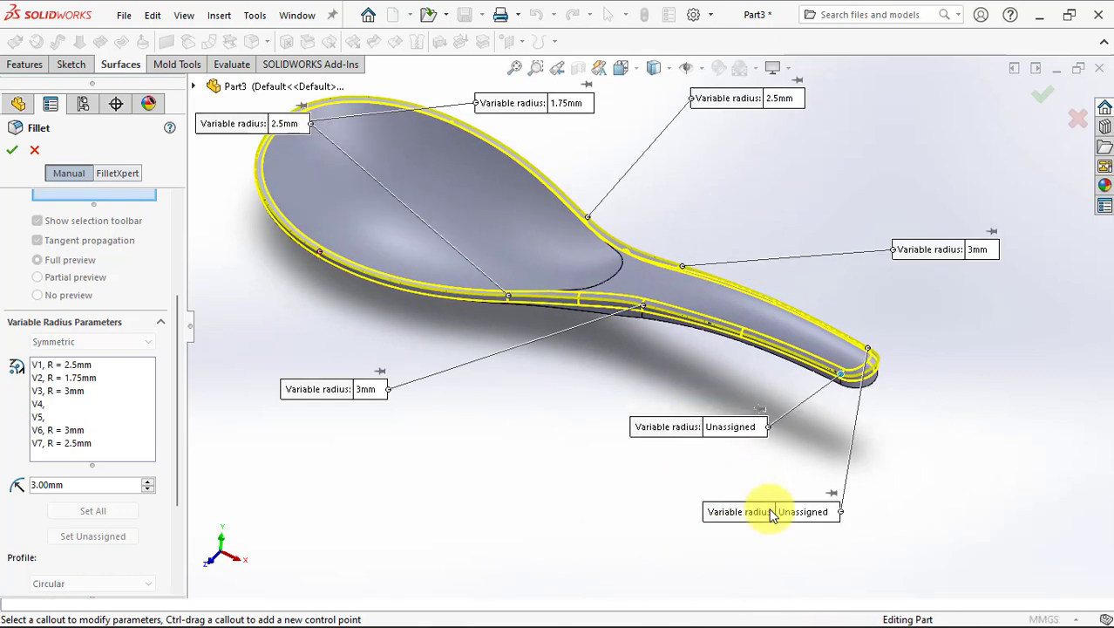
drag(803, 506, 933, 361)
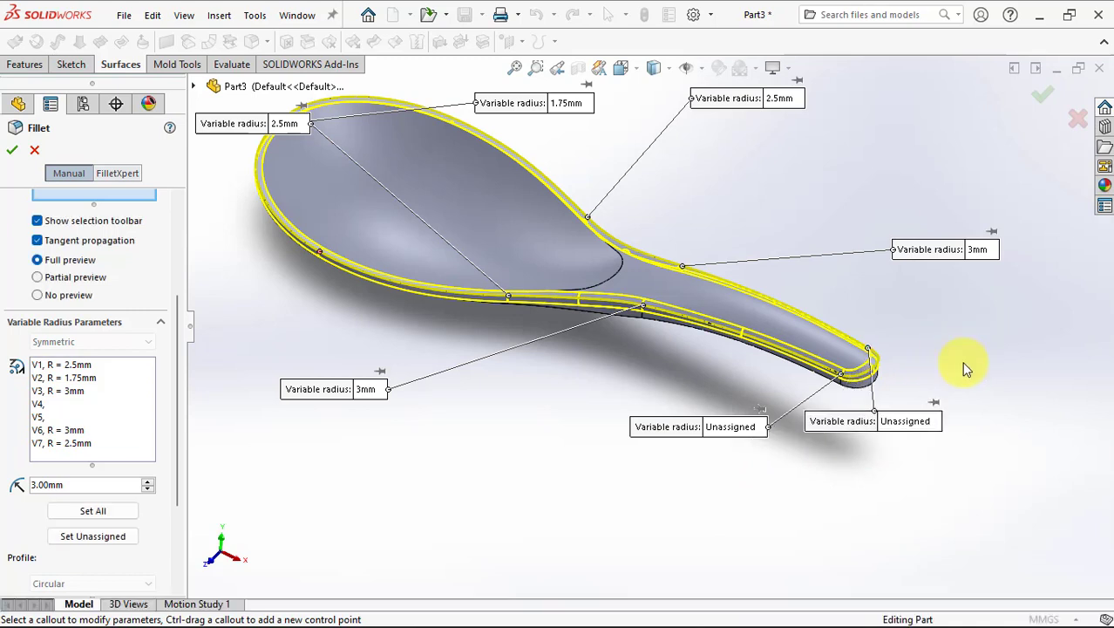
click(912, 427)
text(4)
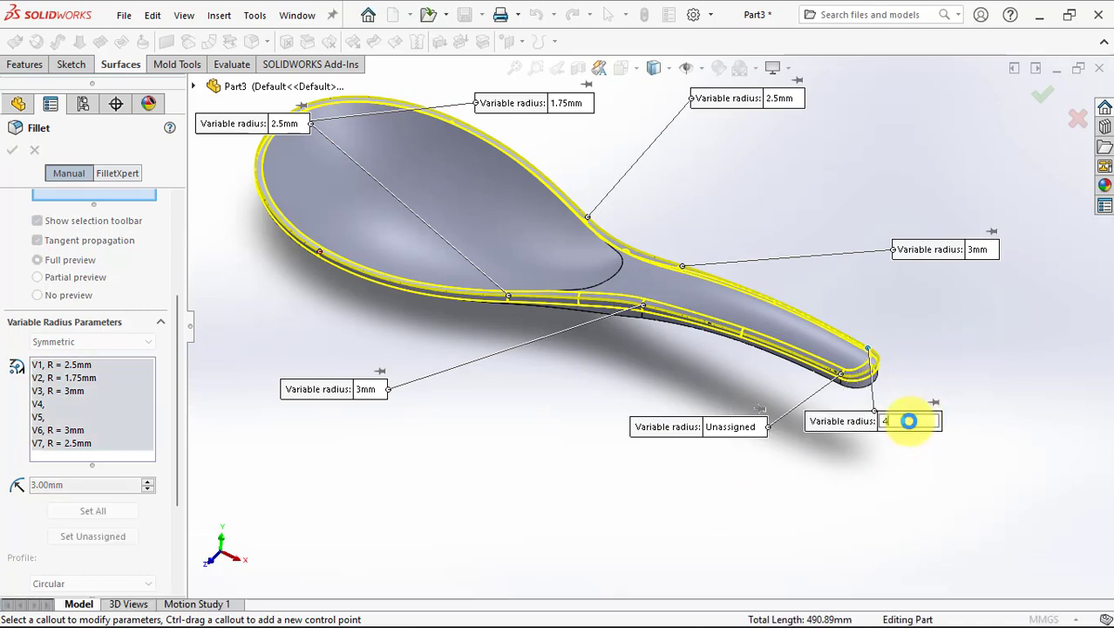
key(Return)
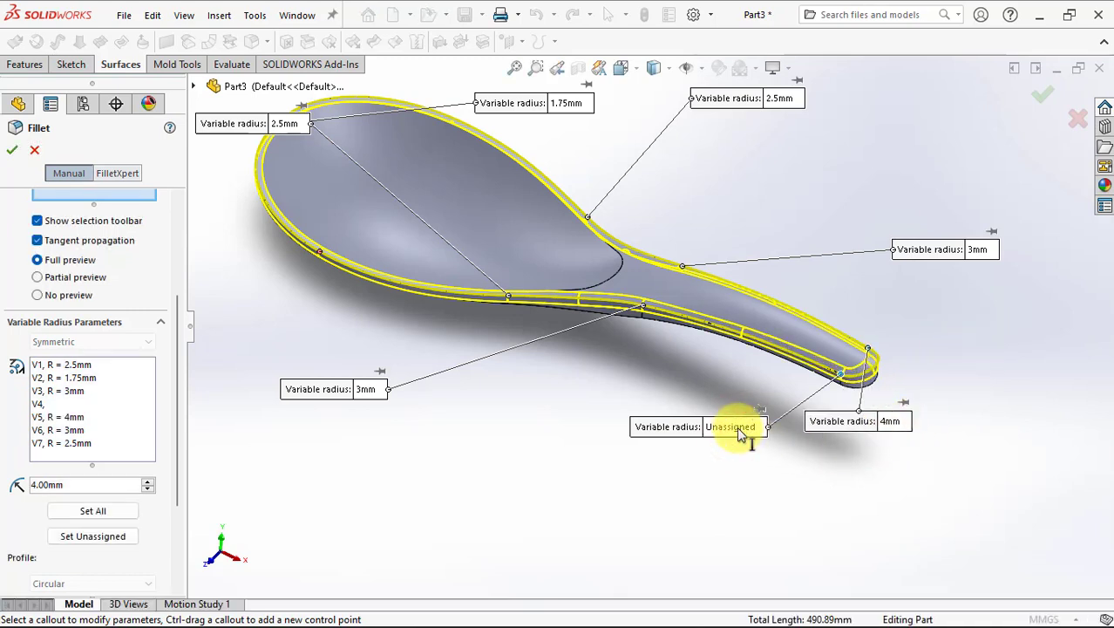
Give the last unassigned point 4 mm and apply the variable-radius fillet.
click(737, 426)
text(4)
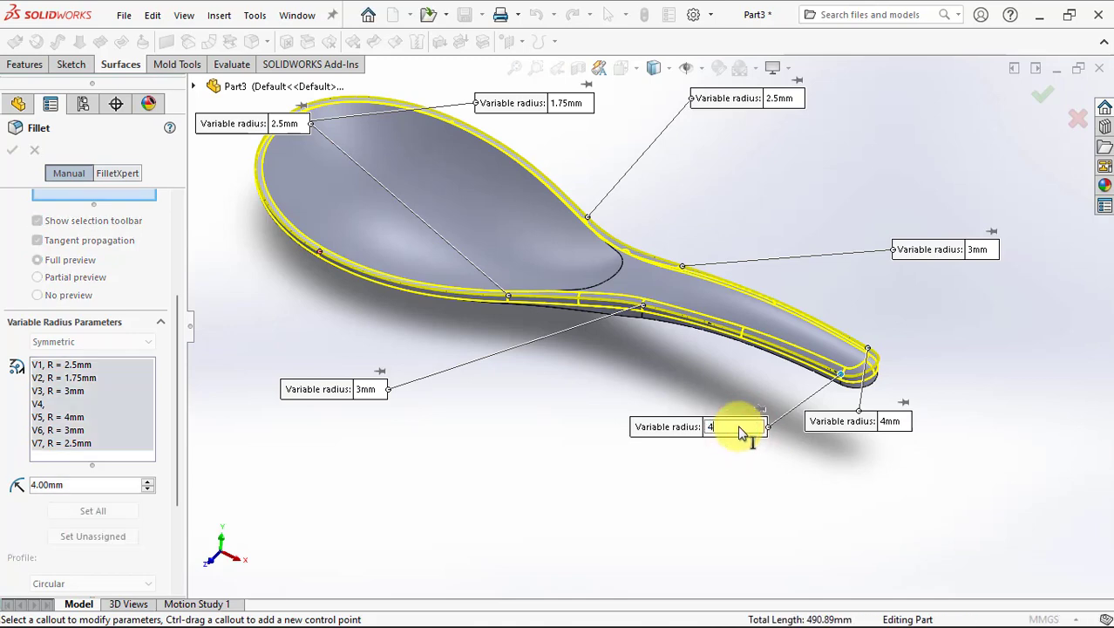
key(Return)
scroll(876, 377, down, 3)
scroll(881, 378, down, 3)
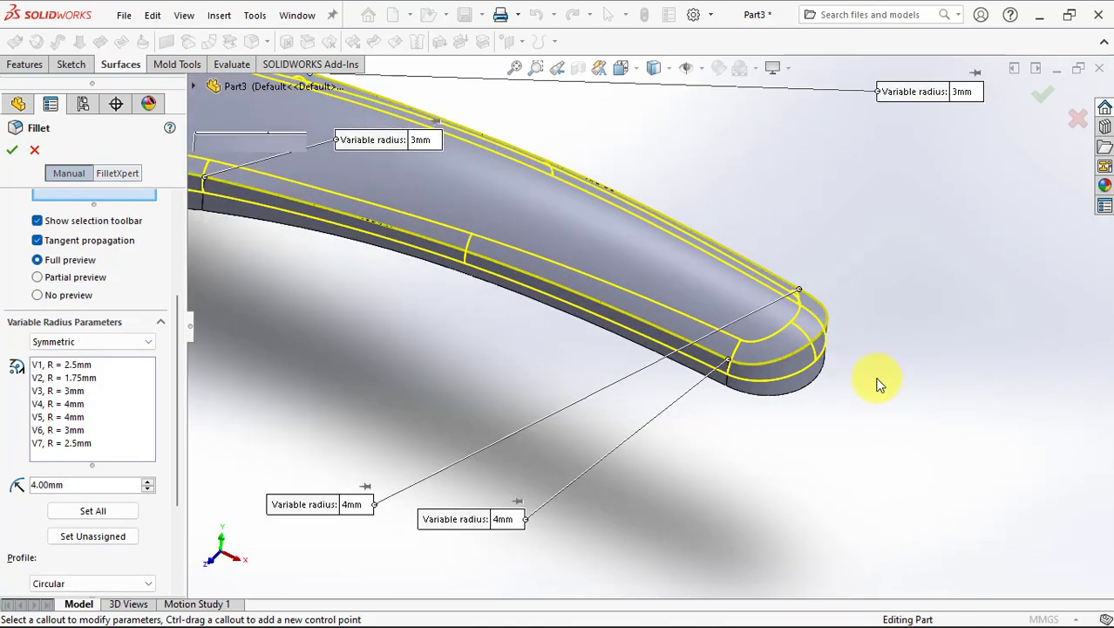
mouse_move(881, 379)
middle_down()
mouse_move(907, 282)
mouse_move(879, 396)
middle_up()
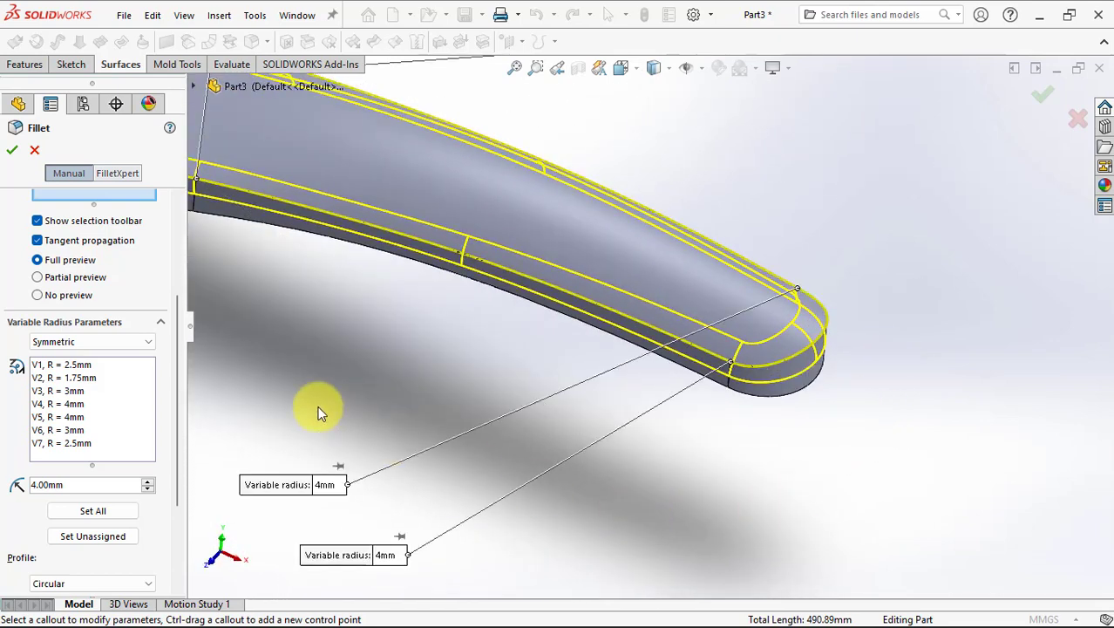
scroll(416, 345, up, 5)
mouse_move(416, 345)
middle_down()
mouse_move(438, 443)
mouse_move(522, 443)
mouse_move(453, 374)
mouse_move(376, 366)
mouse_move(570, 460)
mouse_move(502, 415)
middle_up()
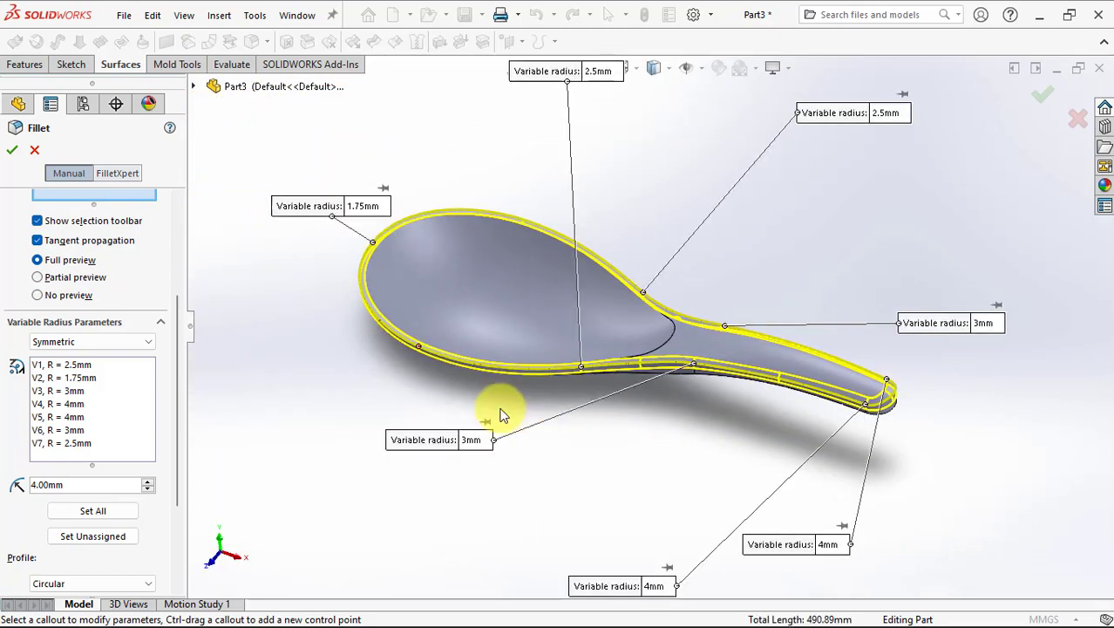
click(10, 152)
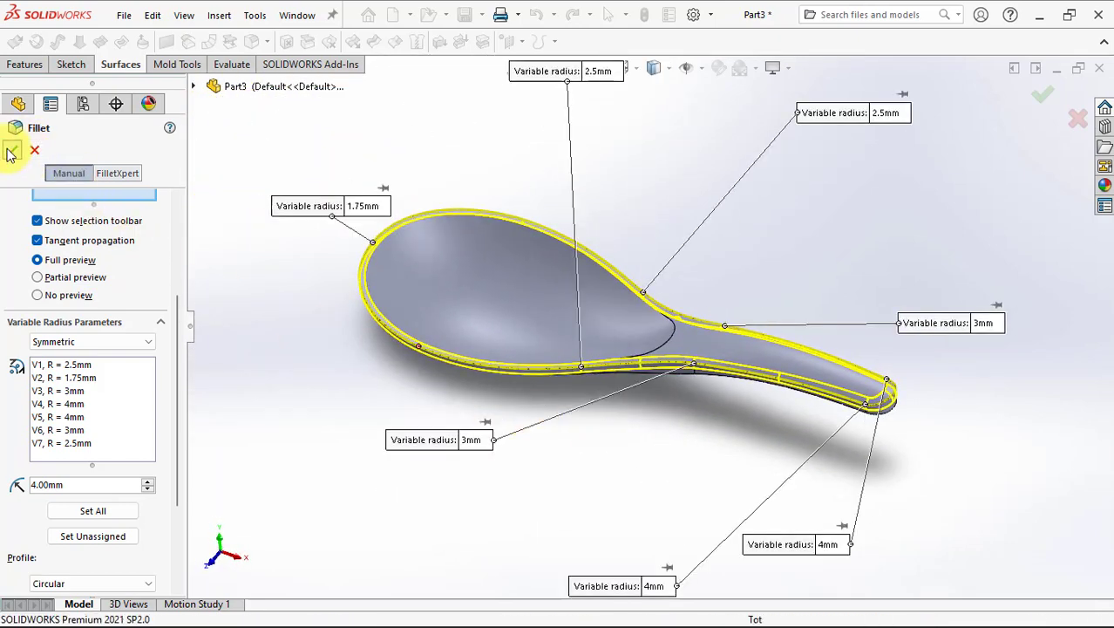
Select the Top Plane as pull direction for a new draft feature.
mouse_move(737, 465)
middle_down()
mouse_move(785, 318)
mouse_move(759, 426)
mouse_move(731, 473)
mouse_move(814, 331)
middle_up()
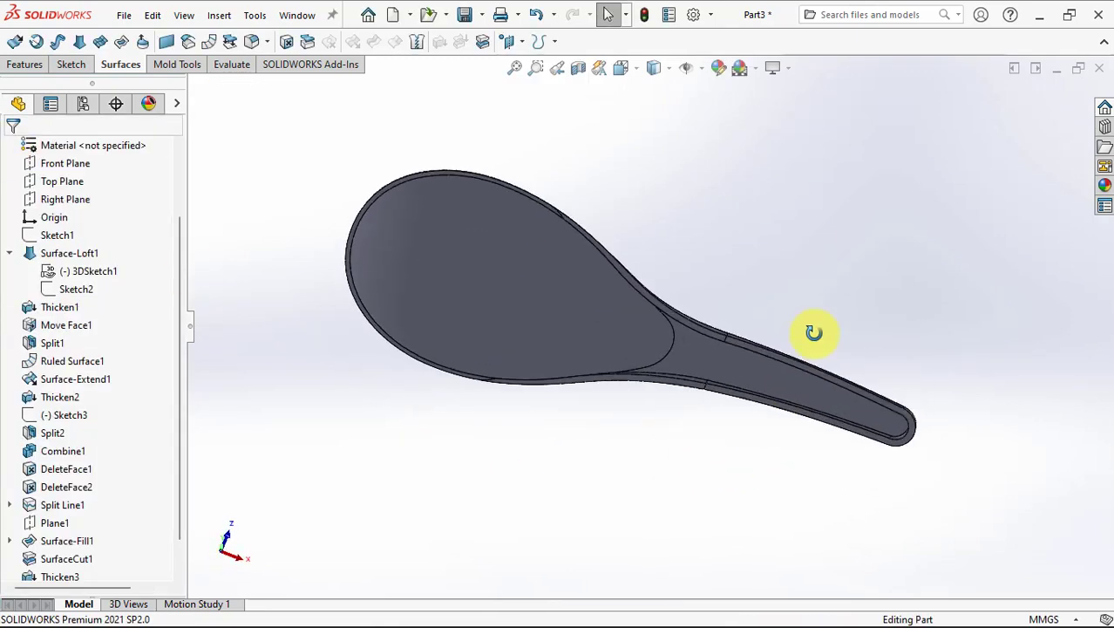
scroll(779, 400, down, 5)
mouse_move(778, 401)
middle_down()
mouse_move(789, 340)
mouse_move(784, 352)
middle_up()
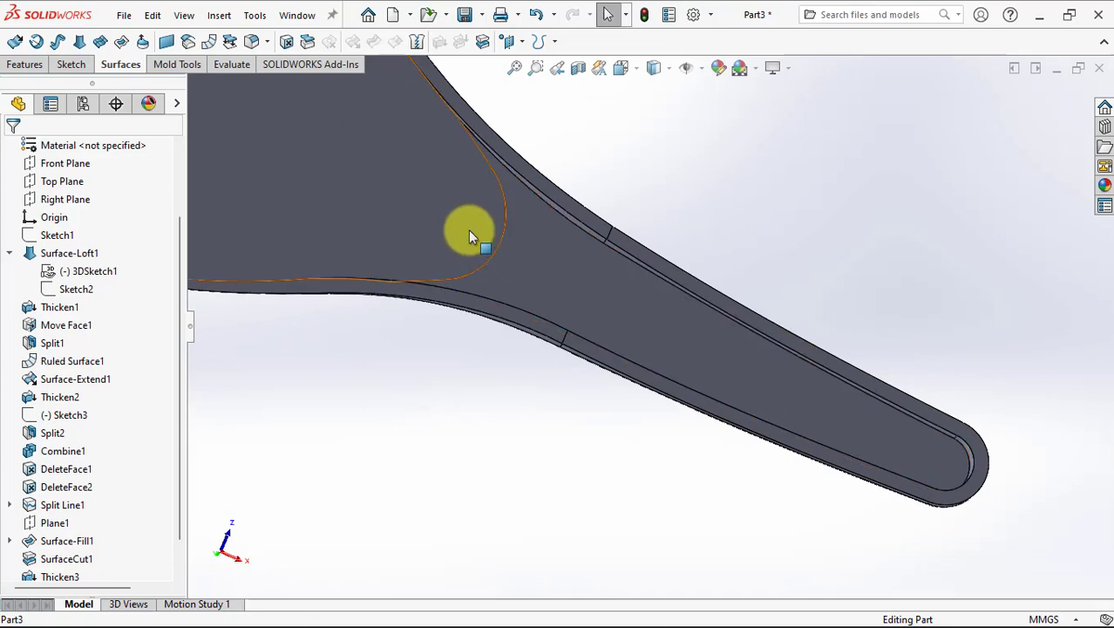
scroll(105, 262, up, 3)
click(85, 269)
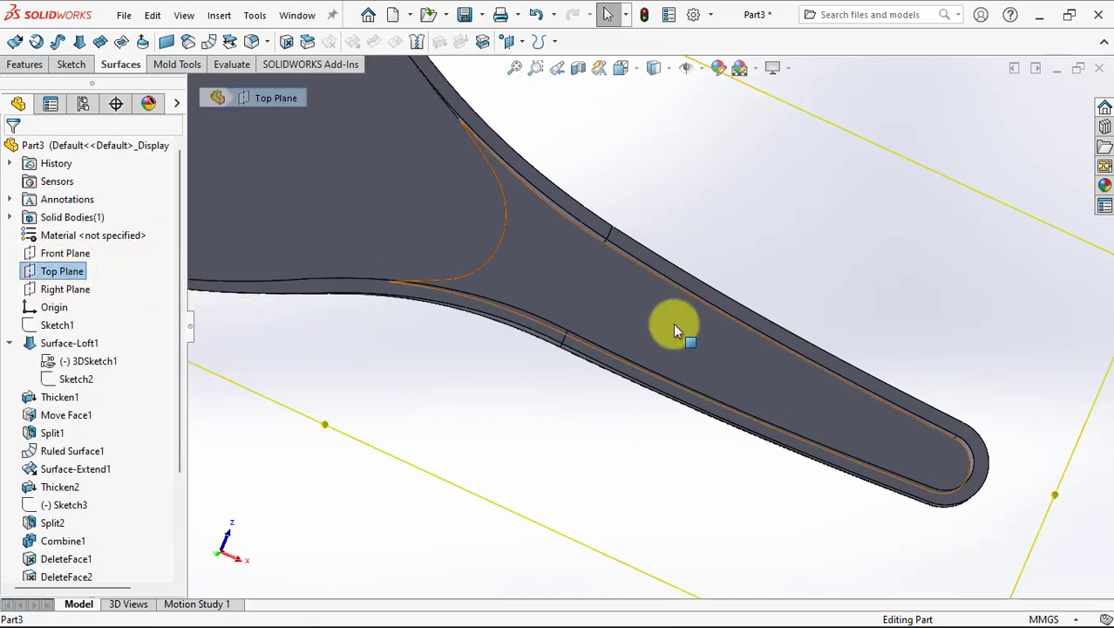
scroll(673, 323, up, 4)
click(24, 63)
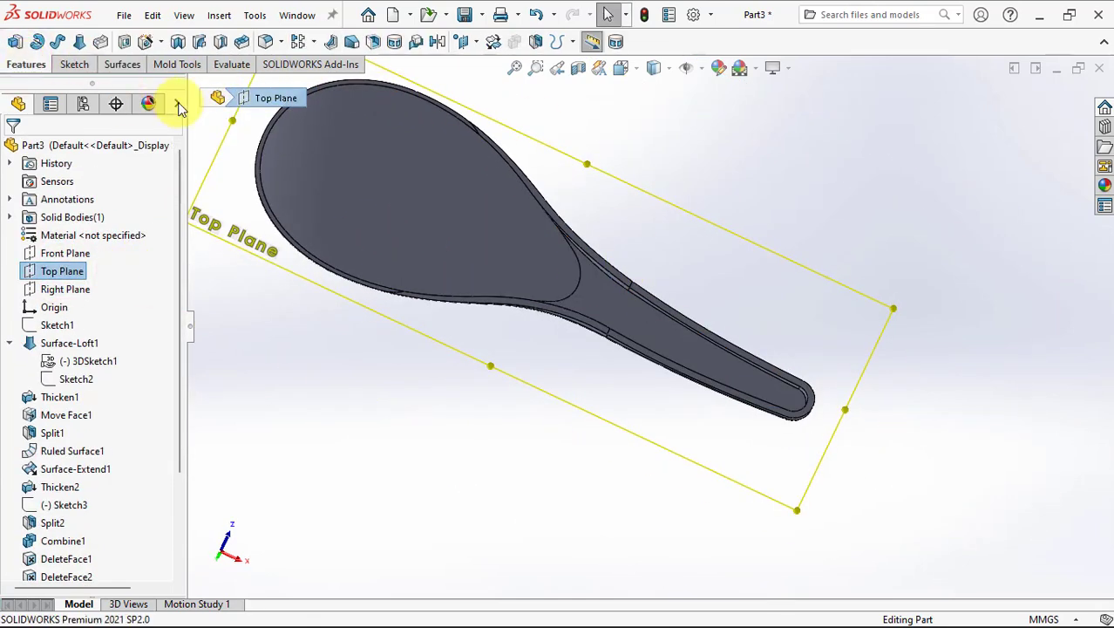
click(353, 42)
Pick five handle edges as parting lines and apply the 10° draft.
scroll(651, 332, down, 4)
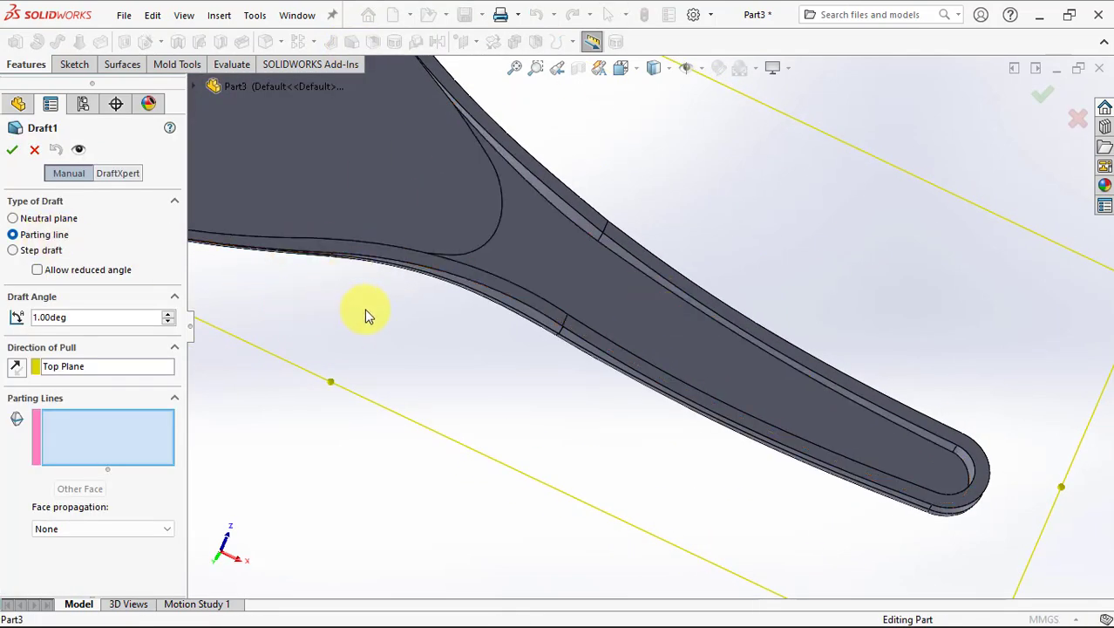
click(558, 211)
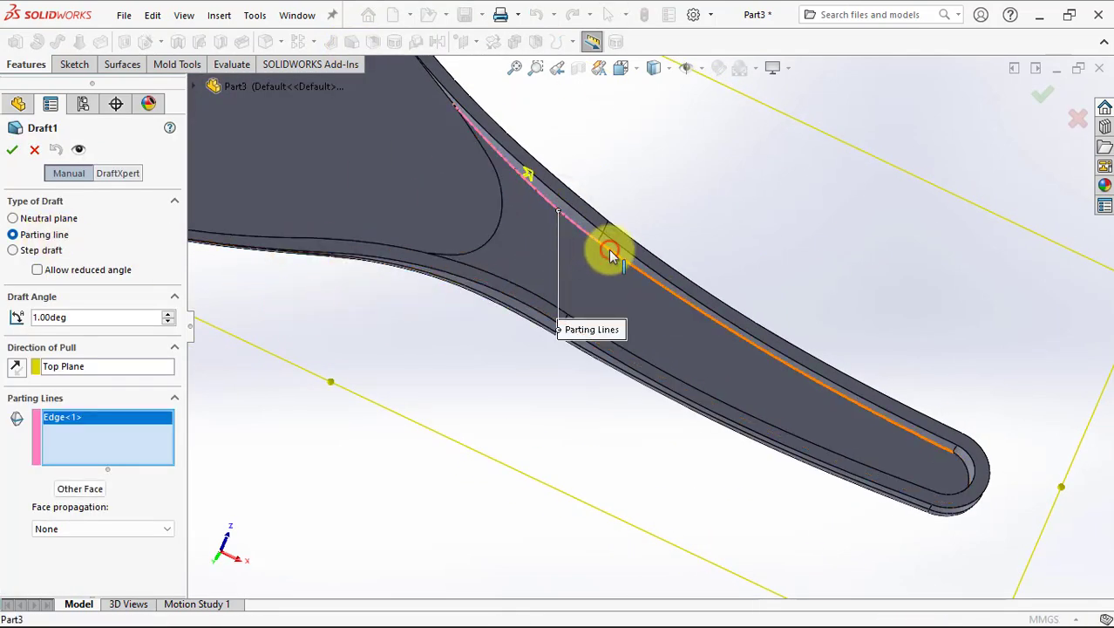
click(608, 250)
click(969, 462)
middle_drag(970, 462, 870, 548)
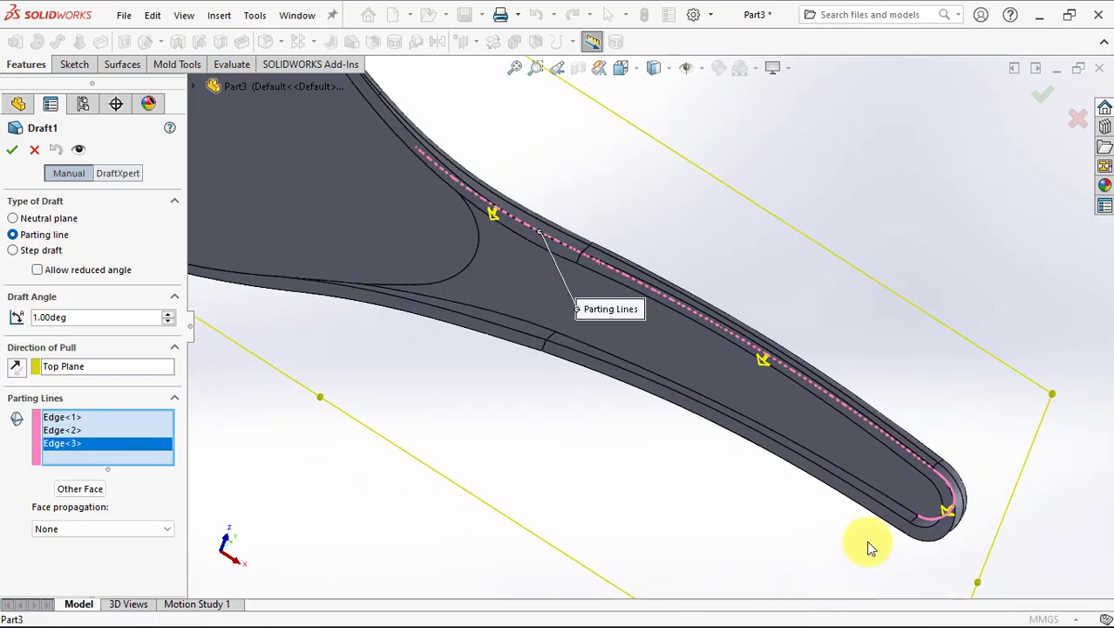
click(883, 490)
click(537, 332)
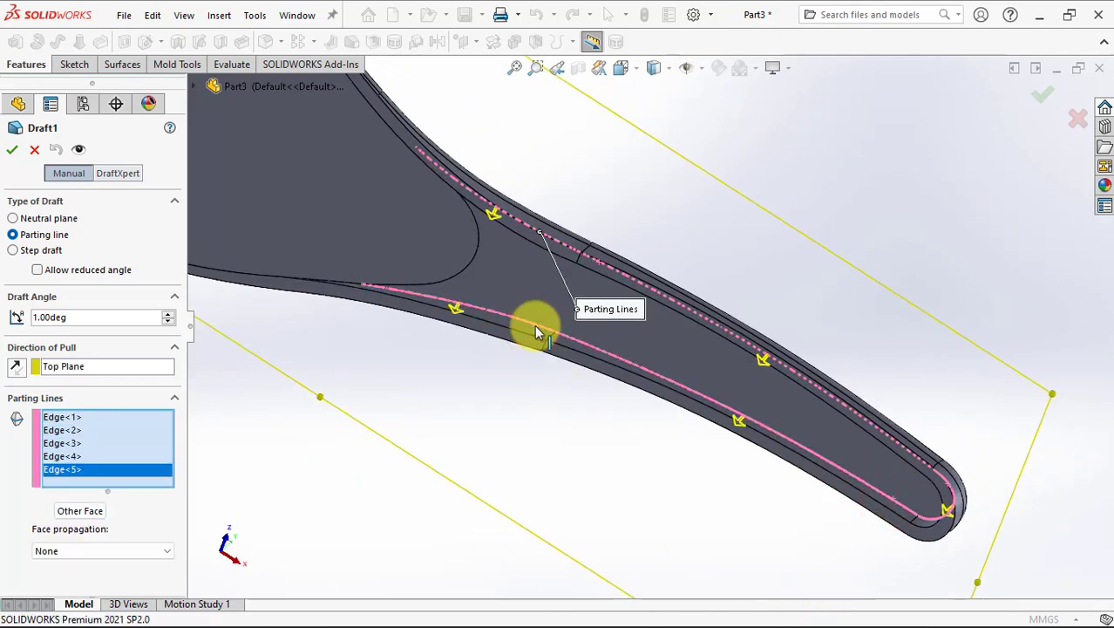
scroll(546, 327, up, 3)
scroll(542, 270, up, 2)
middle_drag(547, 288, 529, 193)
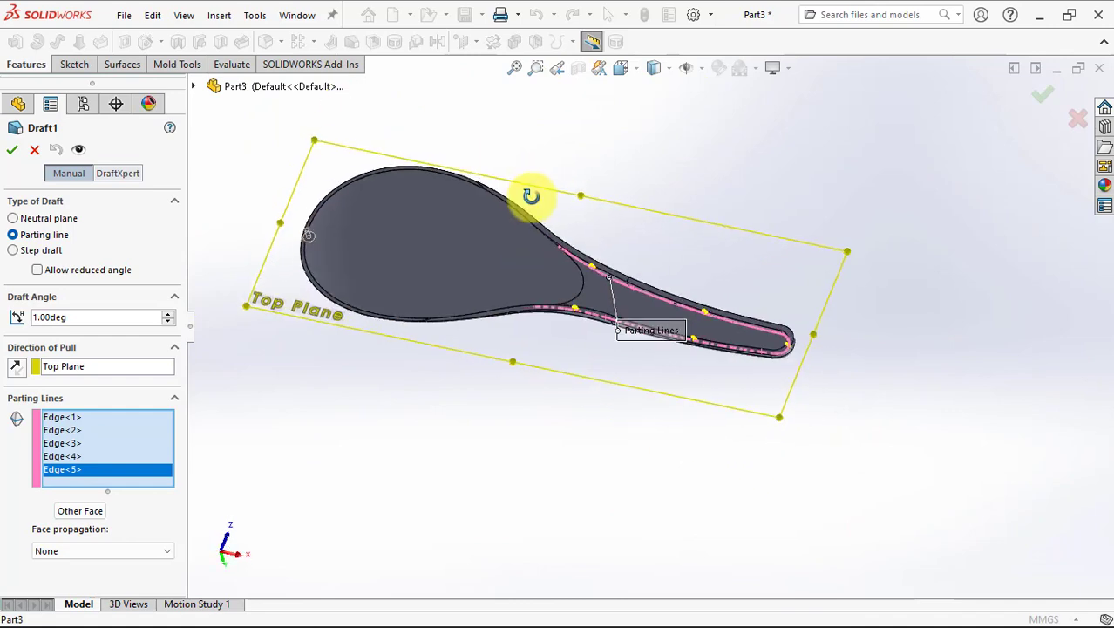
scroll(475, 276, down, 3)
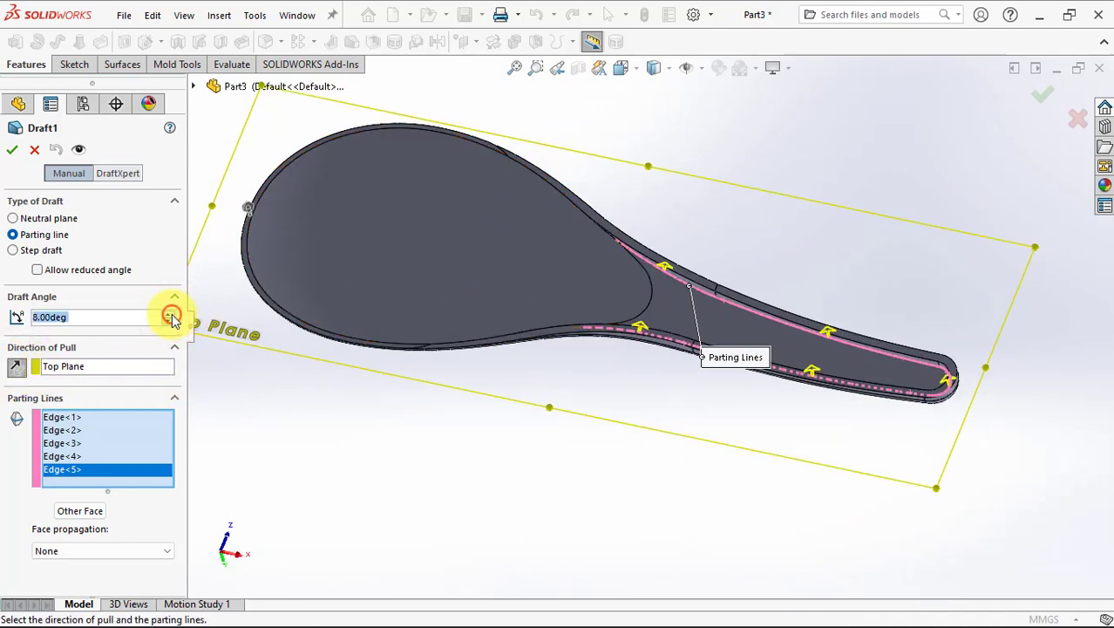
scroll(817, 353, down, 4)
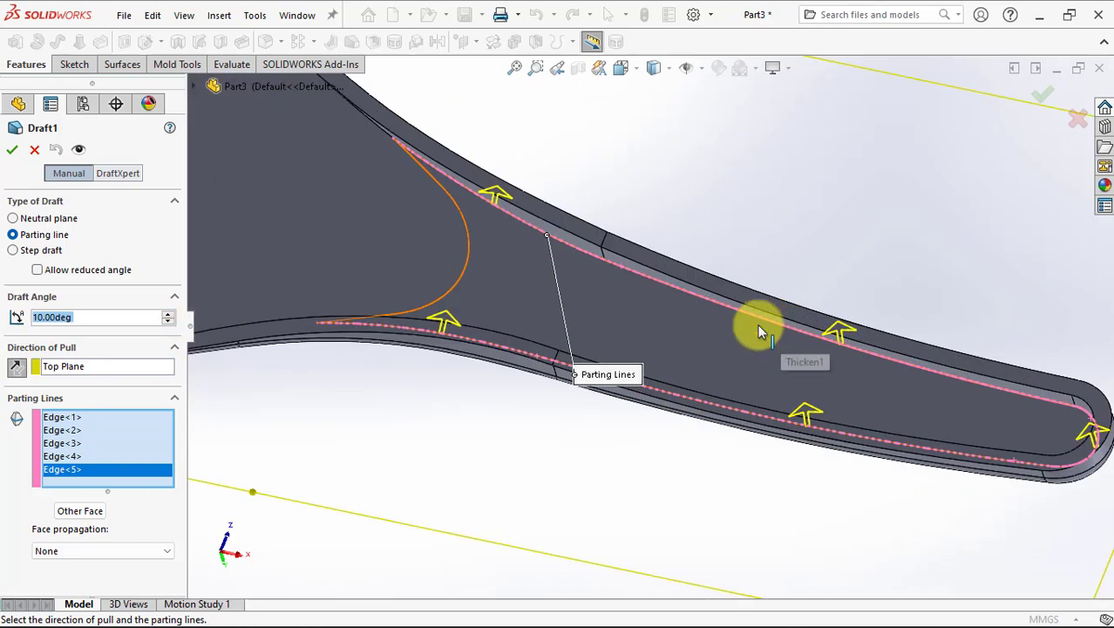
click(12, 149)
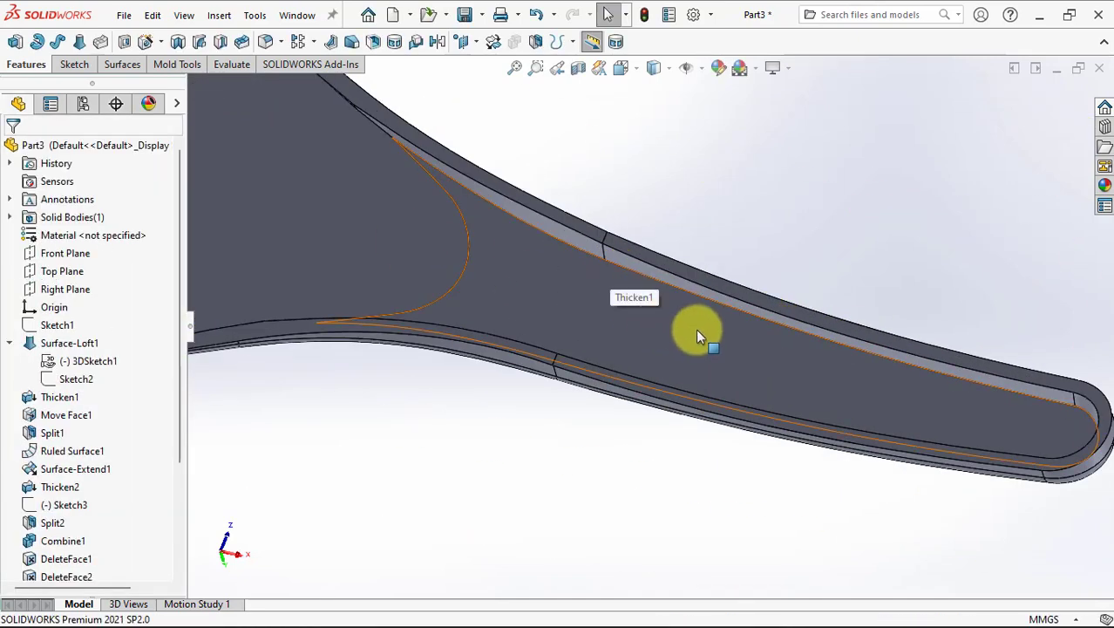
View the spoon from the bottom and roll back before Draft1 to compare.
key(ctrl+6)
scroll(852, 321, down, 4)
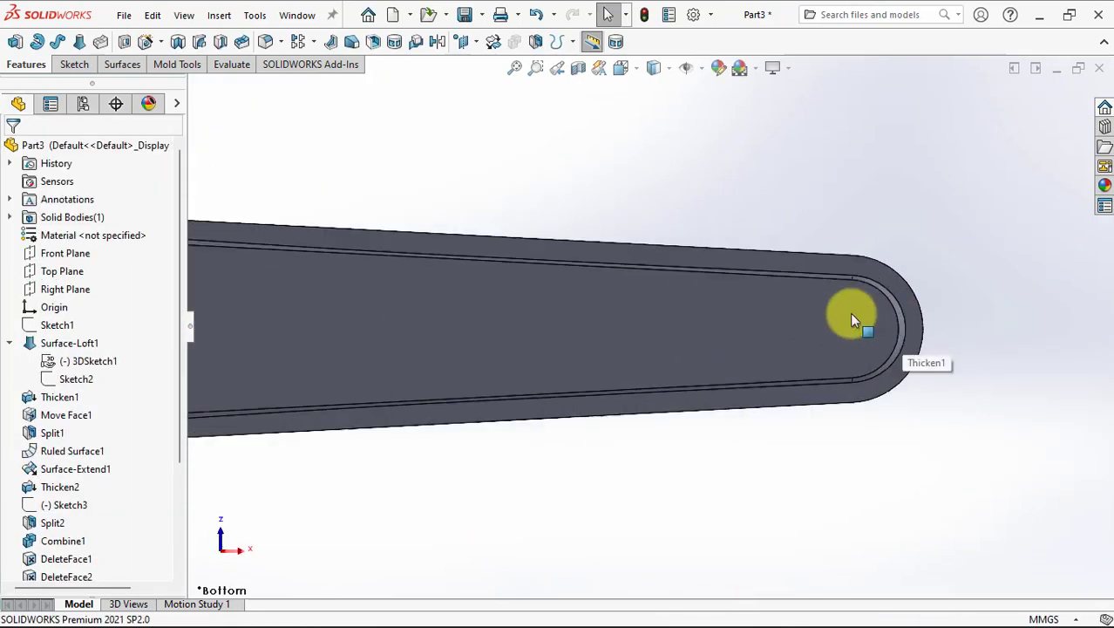
scroll(179, 456, down, 1)
scroll(149, 552, down, 3)
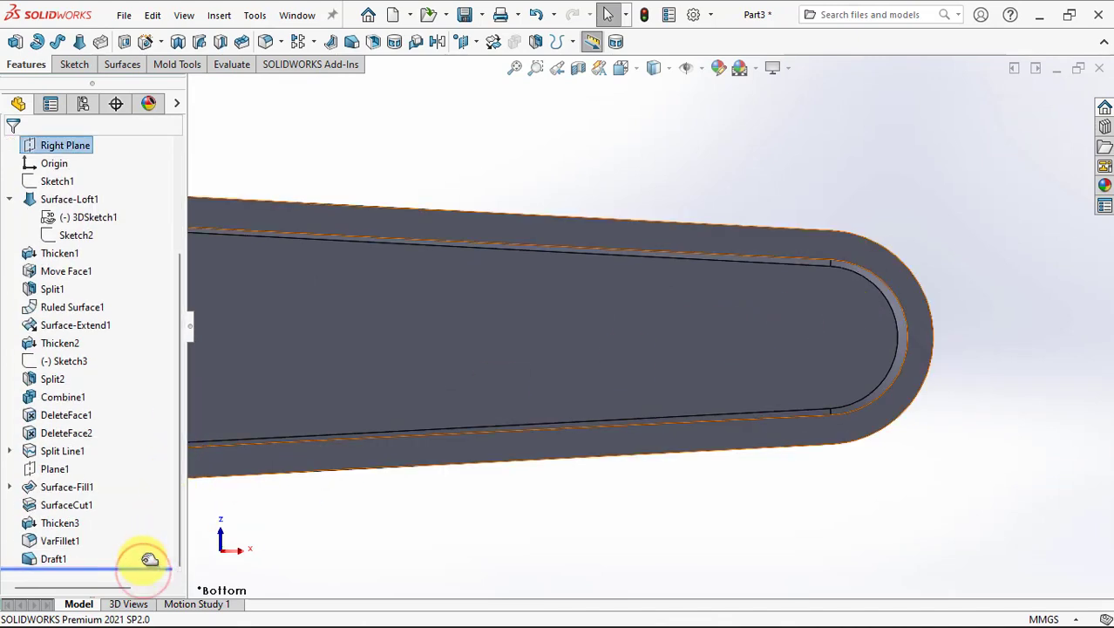
drag(149, 559, 144, 568)
scroll(738, 340, up, 3)
scroll(737, 340, up, 2)
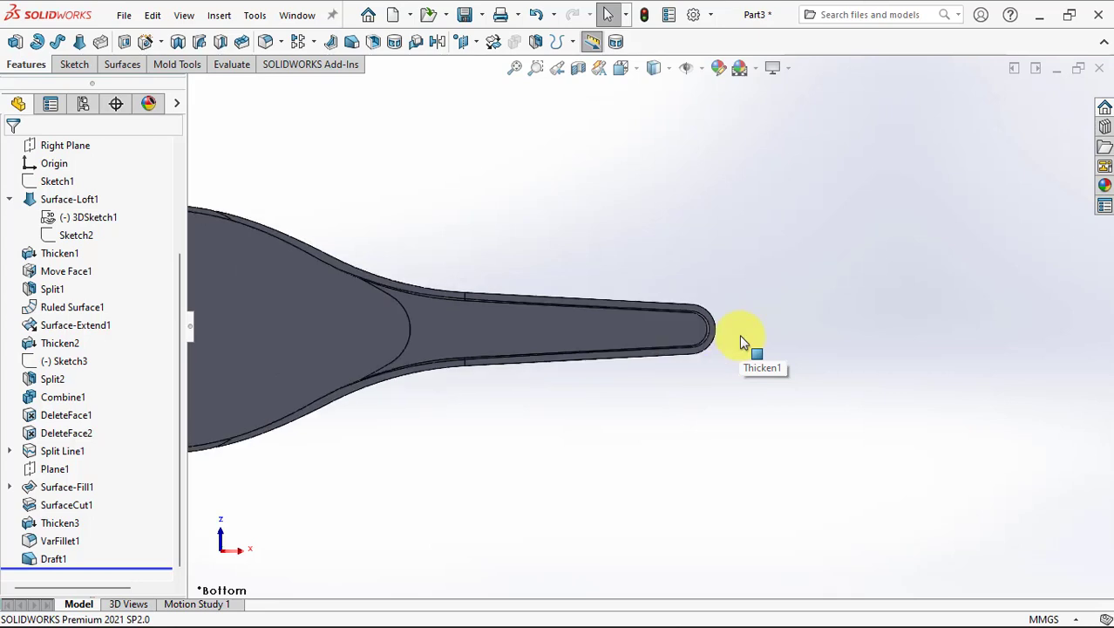
scroll(739, 342, up, 1)
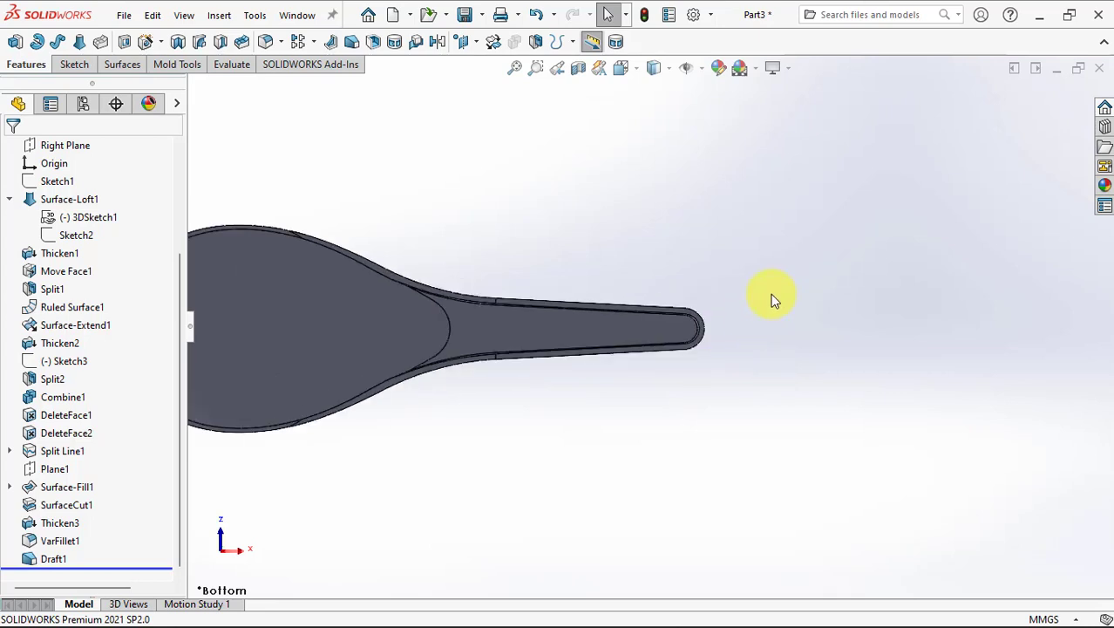
scroll(735, 279, up, 2)
Orbit to tilted and side-on views of the spoon, then begin a second draft.
middle_drag(735, 279, 647, 321)
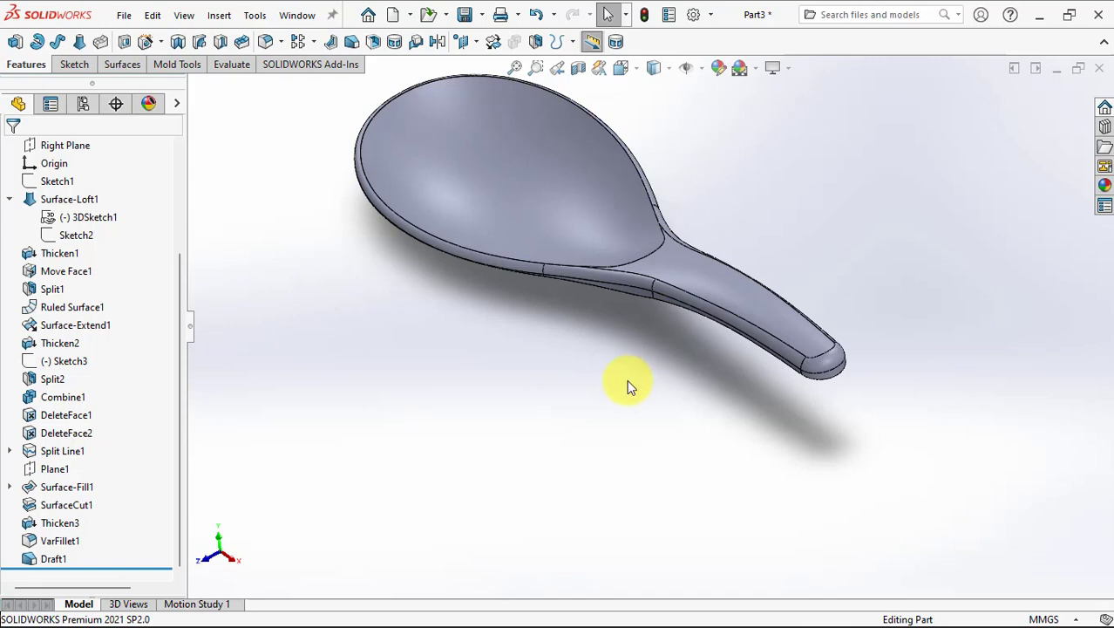
middle_drag(627, 380, 639, 463)
mouse_move(717, 583)
middle_down()
mouse_move(684, 448)
mouse_move(705, 413)
middle_up()
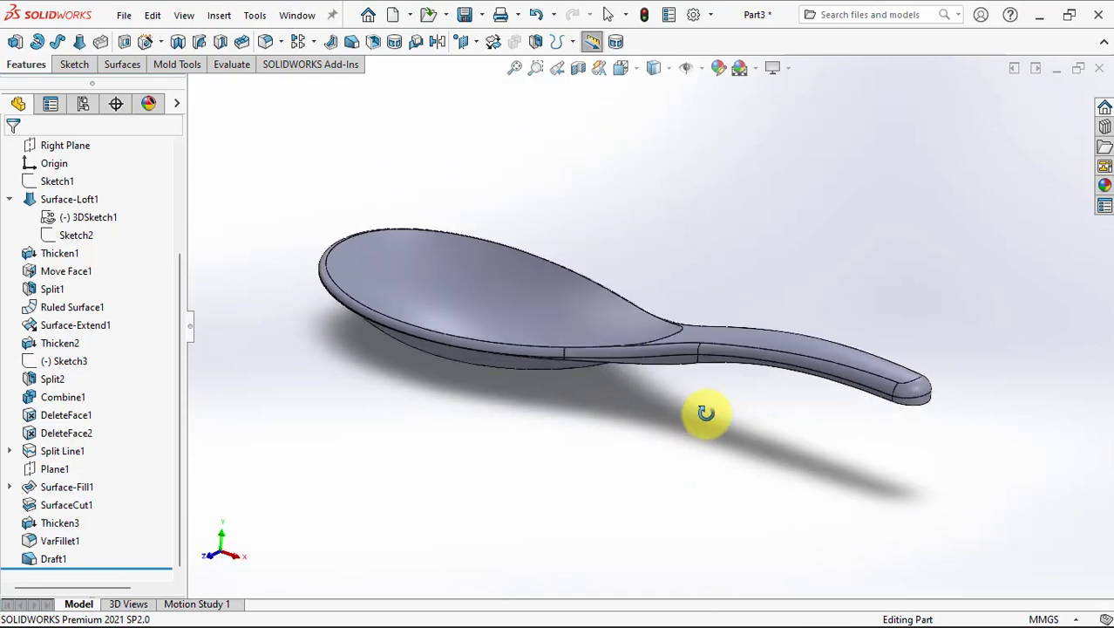
scroll(365, 349, down, 3)
mouse_move(365, 349)
middle_down()
mouse_move(449, 326)
mouse_move(403, 344)
mouse_move(510, 373)
mouse_move(533, 405)
middle_up()
scroll(403, 345, up, 3)
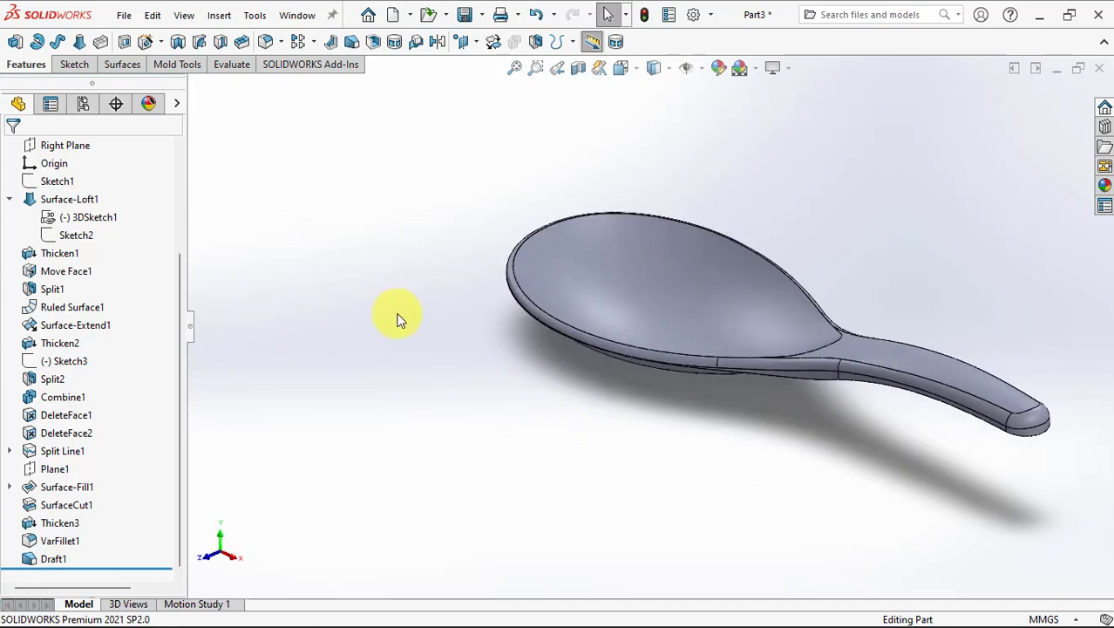
click(351, 43)
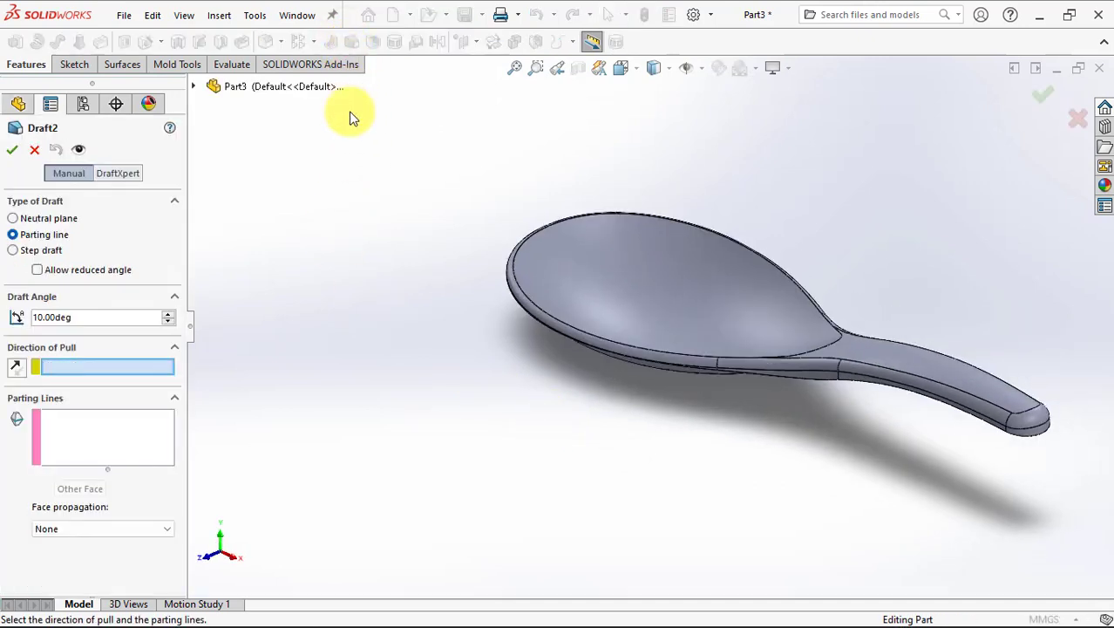
Use Top Plane as pull direction and select the rim's tangent edge chain as parting lines.
click(196, 89)
click(277, 212)
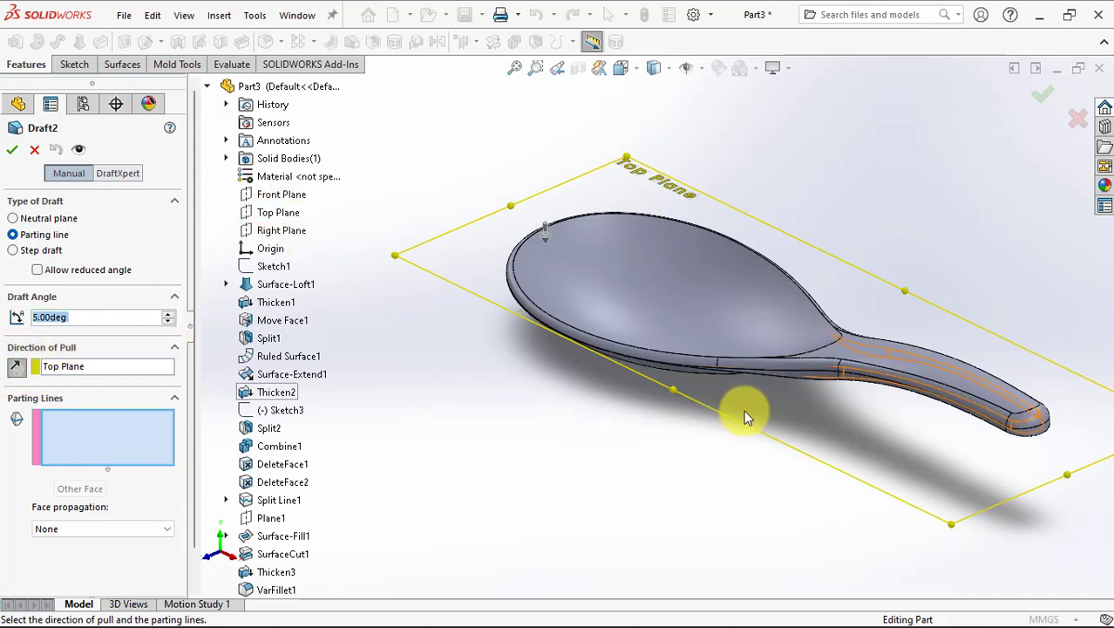
scroll(745, 417, down, 5)
right_click(746, 323)
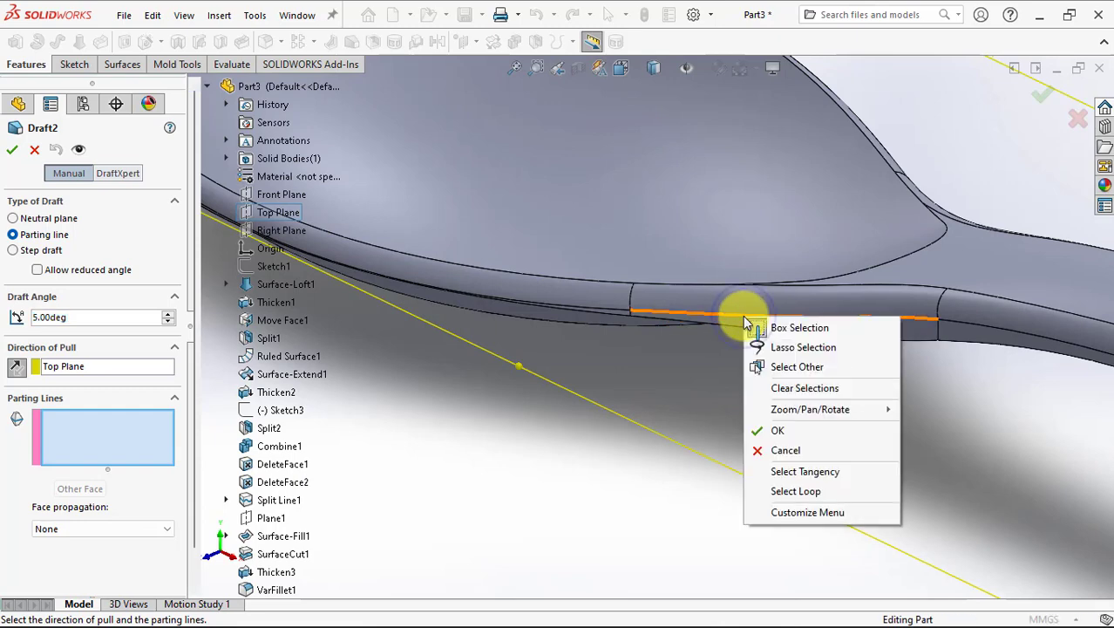
click(795, 470)
Check the preview and apply the 5° parting-line rim draft.
scroll(746, 393, up, 5)
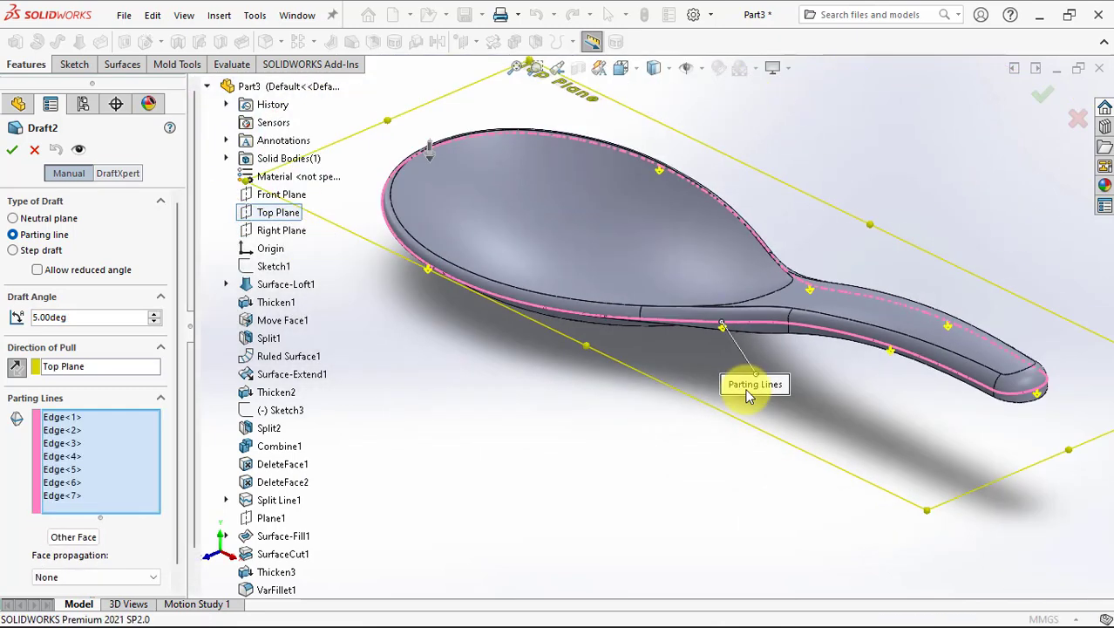
scroll(447, 248, down, 2)
scroll(552, 194, down, 2)
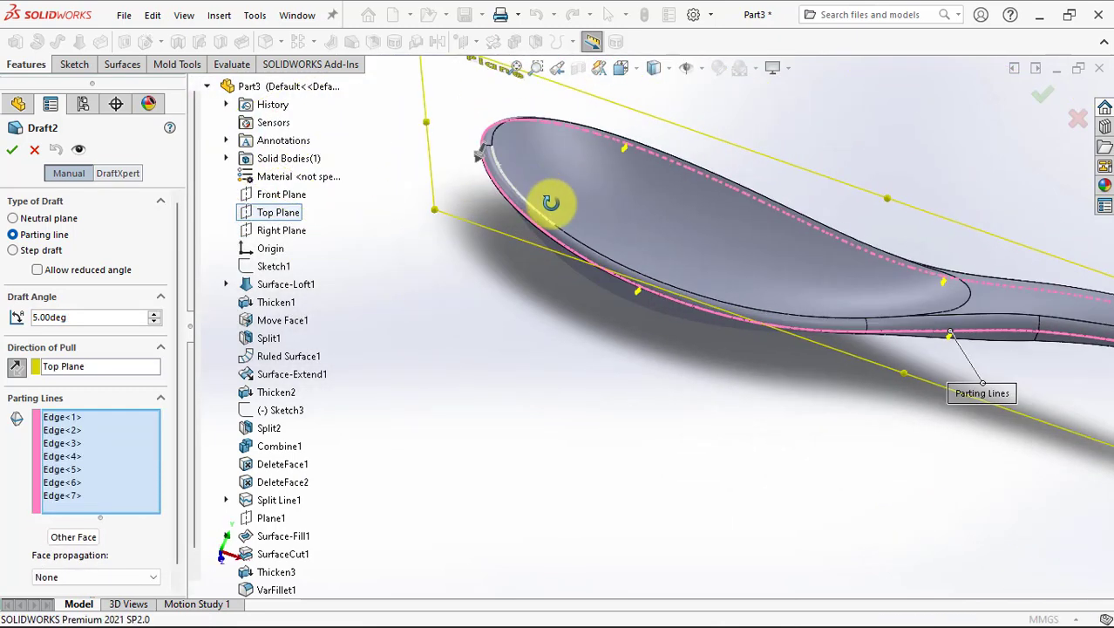
scroll(508, 167, down, 3)
scroll(508, 167, up, 5)
mouse_move(595, 294)
middle_down()
mouse_move(495, 257)
mouse_move(1035, 347)
middle_up()
mouse_move(1031, 399)
middle_down()
mouse_move(920, 390)
mouse_move(713, 411)
middle_up()
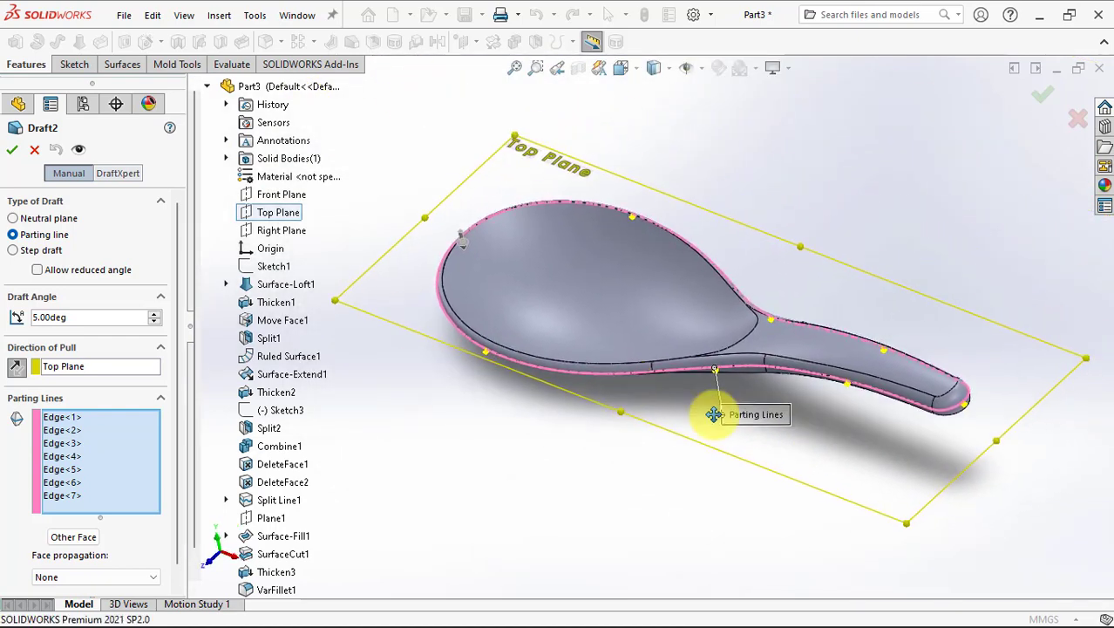
click(10, 149)
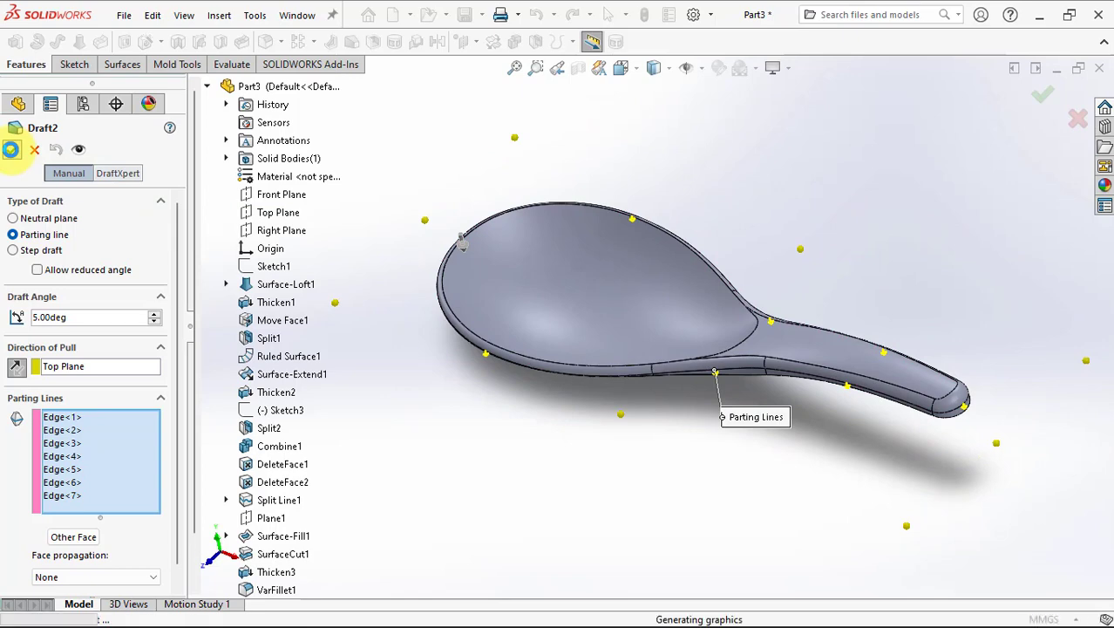
mouse_move(654, 448)
middle_down()
mouse_move(776, 463)
mouse_move(776, 318)
middle_up()
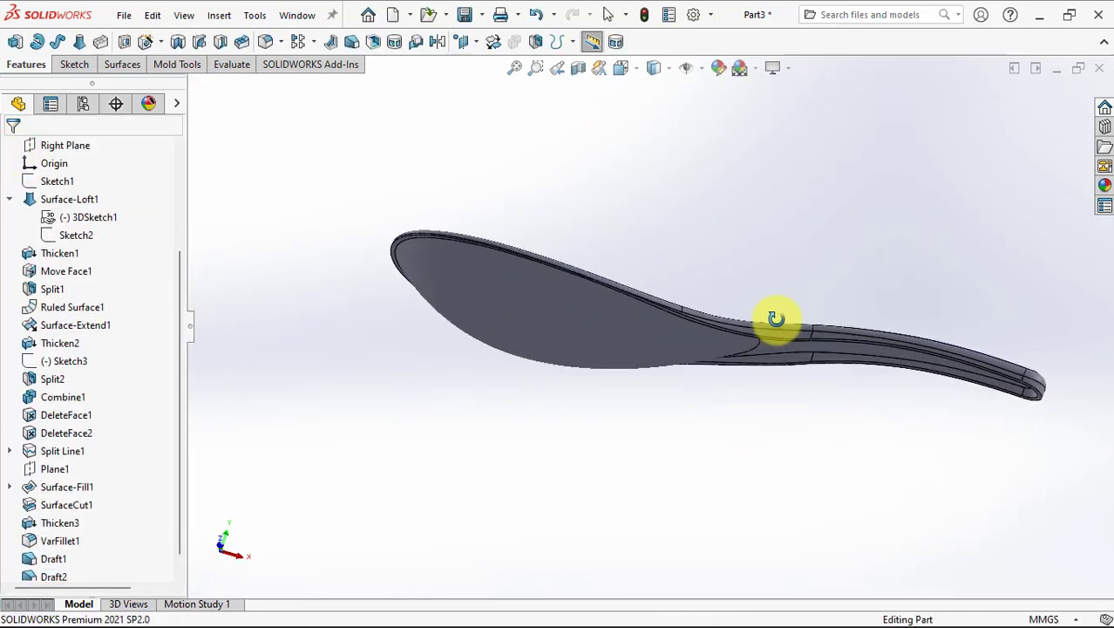
Look at the spoon from the Bottom and Isometric views, fitted to the window.
key(ctrl+6)
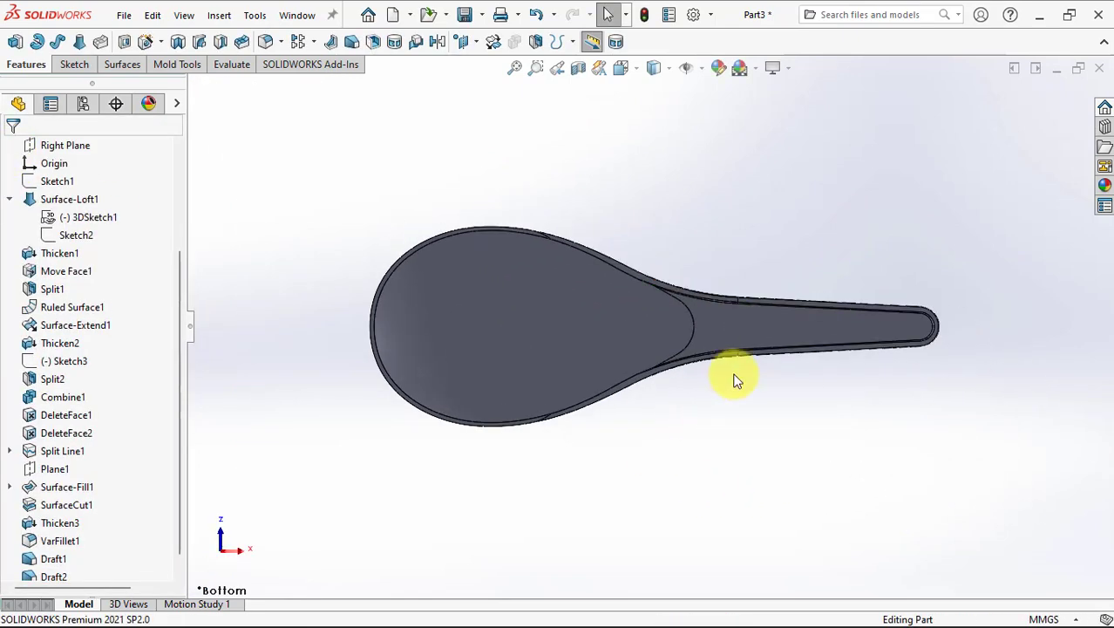
key(Up)
key(Up)
key(ctrl+7)
key(f)
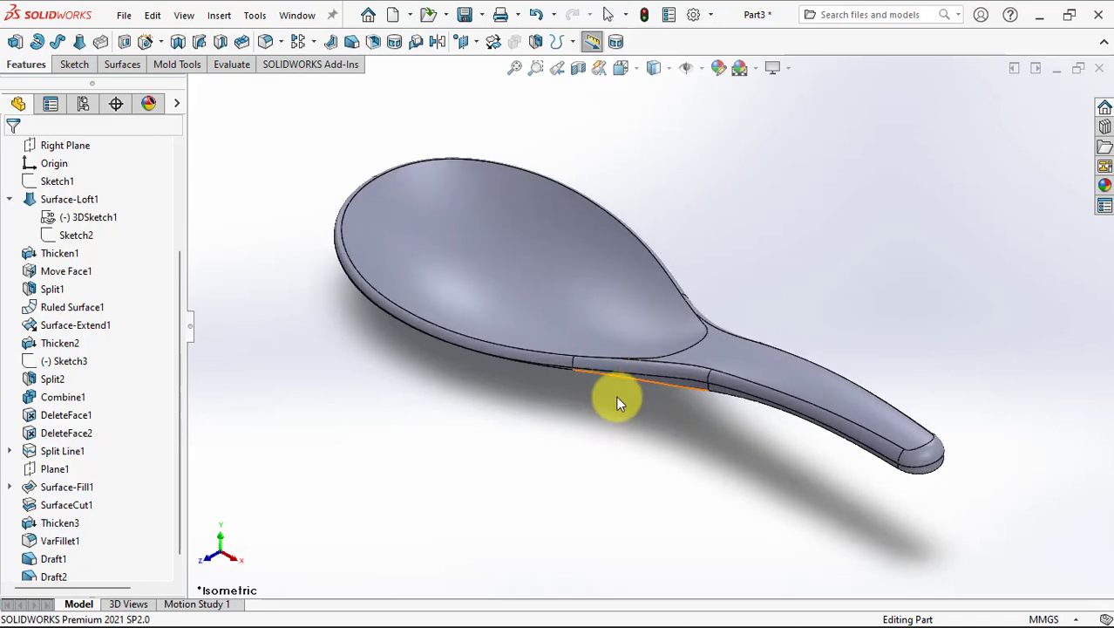
Run a 1° draft analysis against the Top Plane, inspect the colours, and close it.
click(186, 67)
click(145, 44)
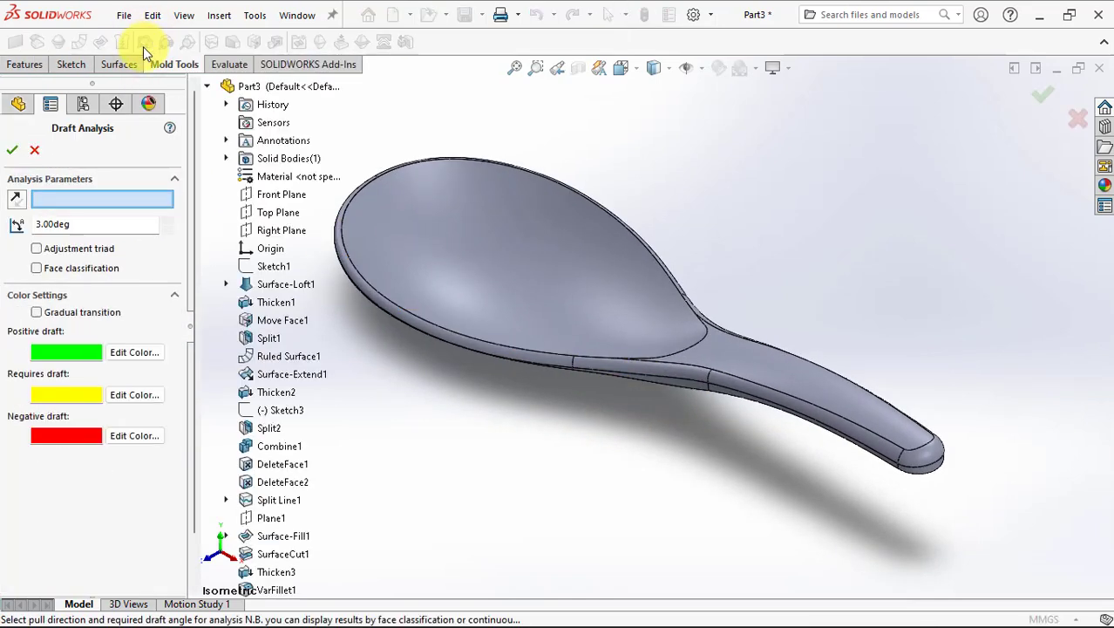
click(168, 232)
click(167, 232)
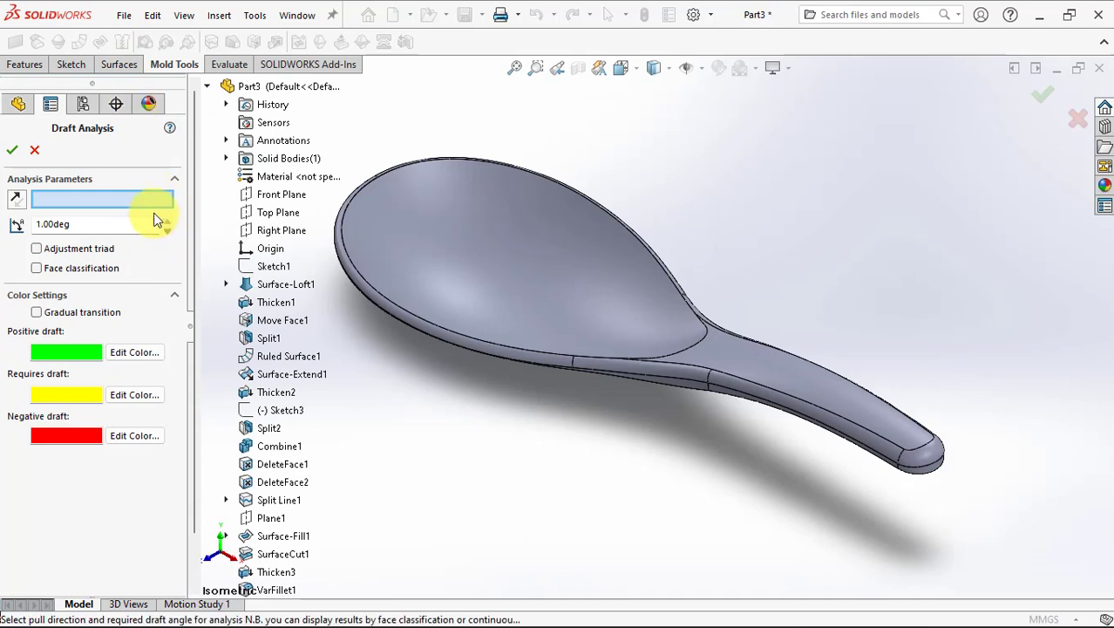
click(277, 212)
mouse_move(562, 325)
middle_down()
mouse_move(617, 219)
mouse_move(587, 309)
mouse_move(677, 154)
mouse_move(737, 117)
mouse_move(542, 319)
middle_up()
click(32, 152)
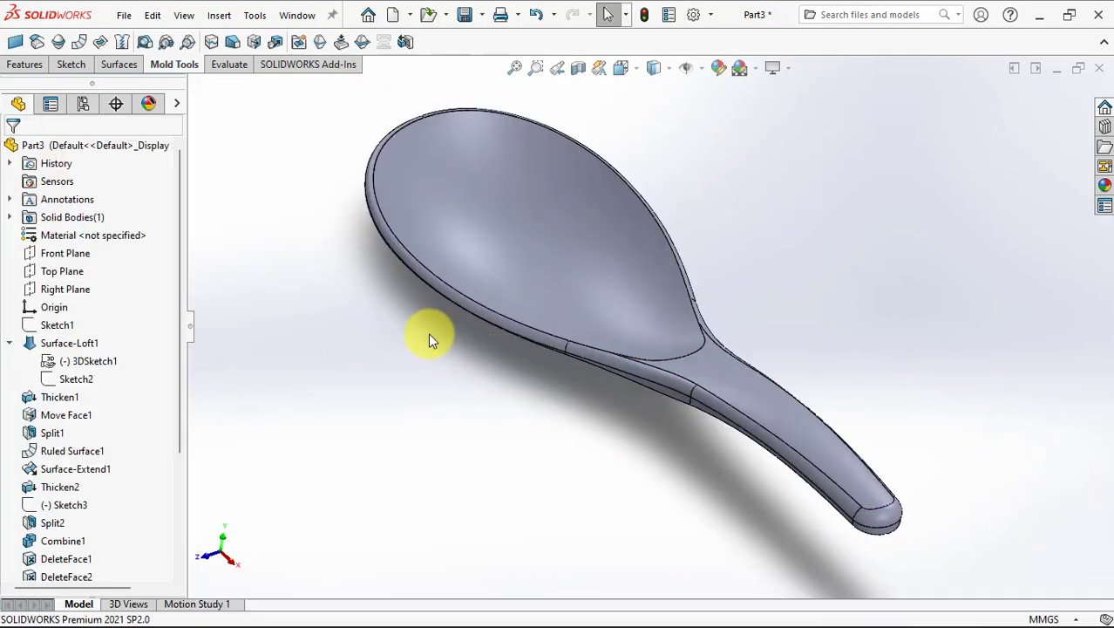
mouse_move(620, 477)
middle_down()
mouse_move(698, 258)
mouse_move(791, 361)
mouse_move(804, 328)
middle_up()
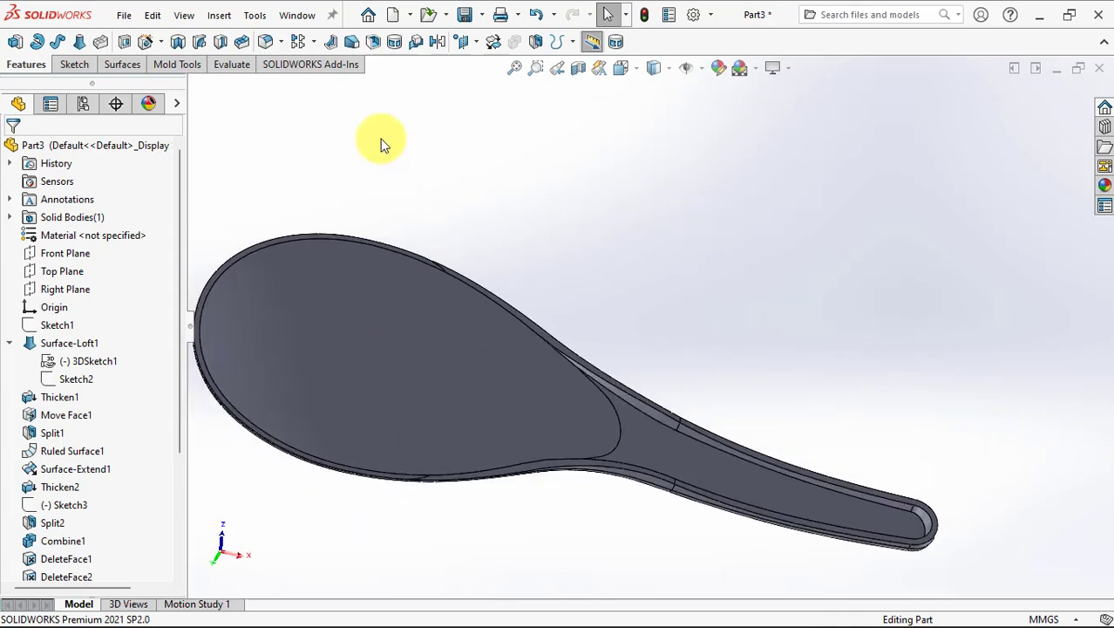
Round the handle's recessed edge loop with a 3 mm constant-size fillet.
click(267, 44)
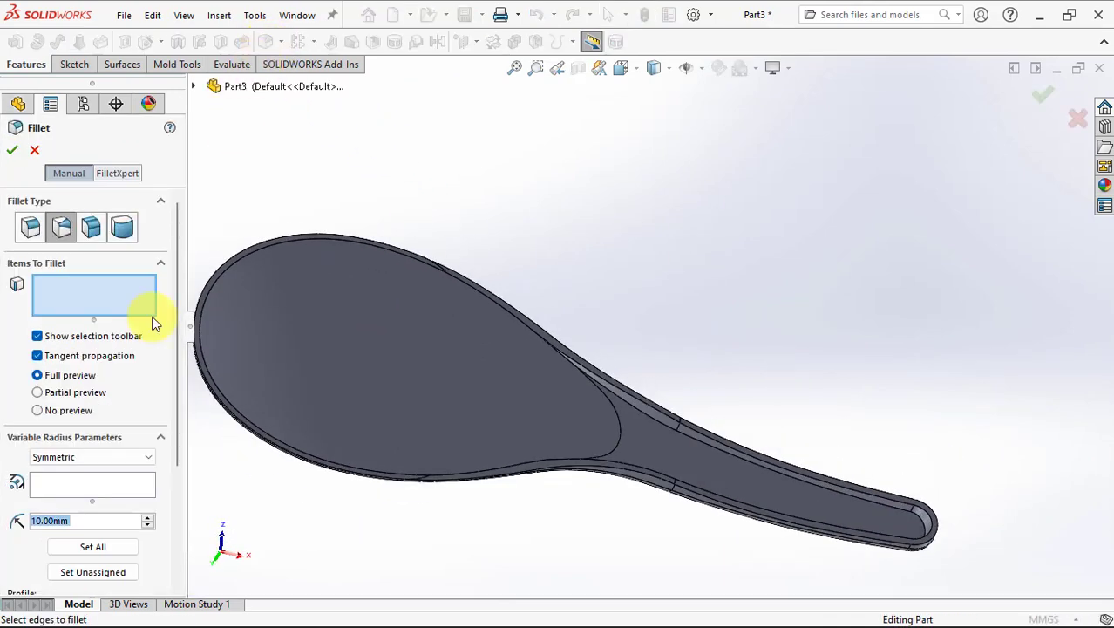
click(31, 228)
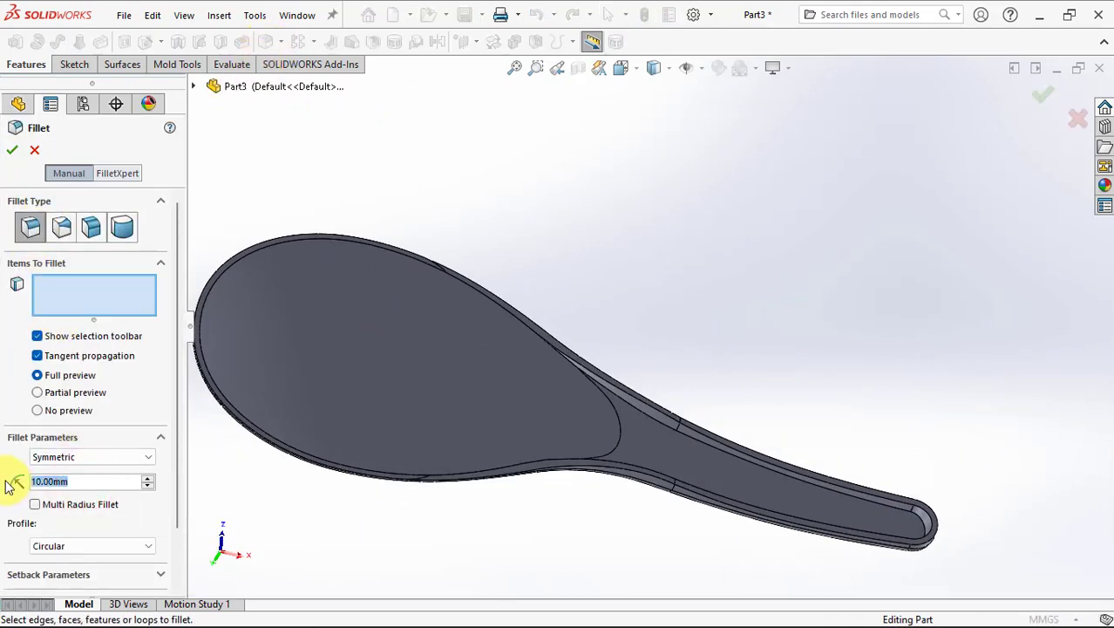
text(3)
key(Return)
scroll(672, 407, down, 4)
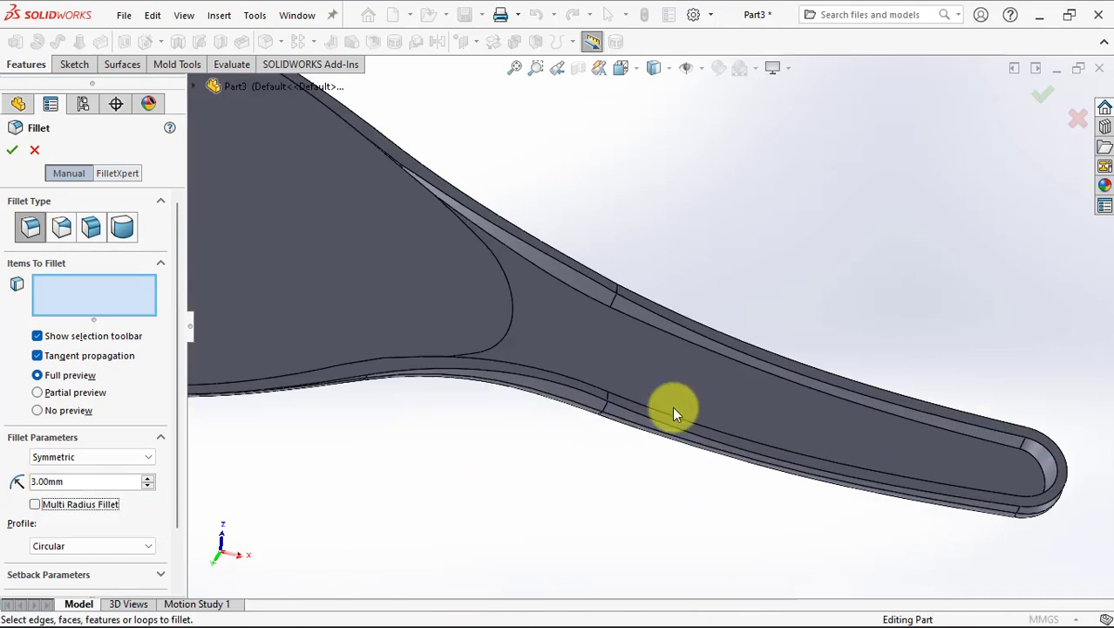
click(632, 317)
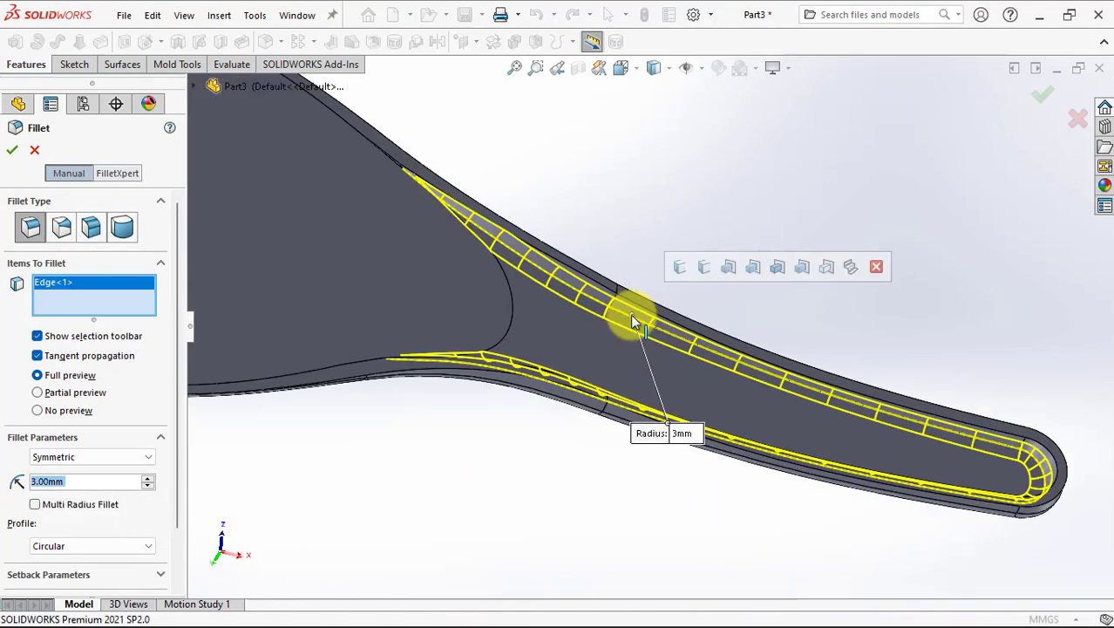
click(13, 151)
Apply a 0.6 mm fillet to the spoon's connected side edge chain, starting at the neck.
scroll(546, 175, down, 3)
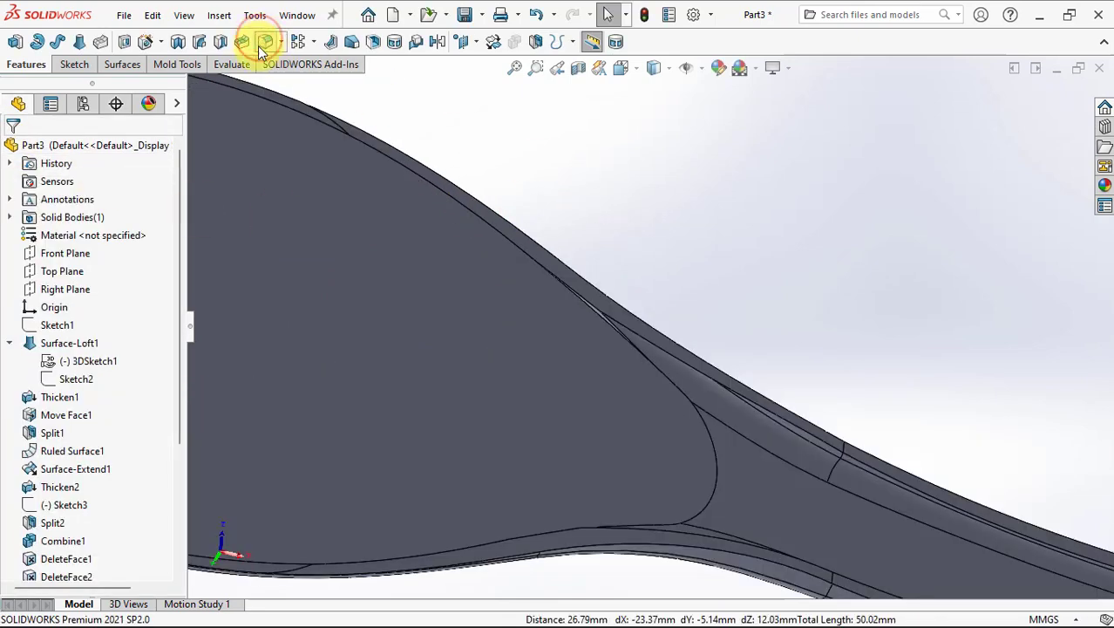
click(264, 42)
click(90, 482)
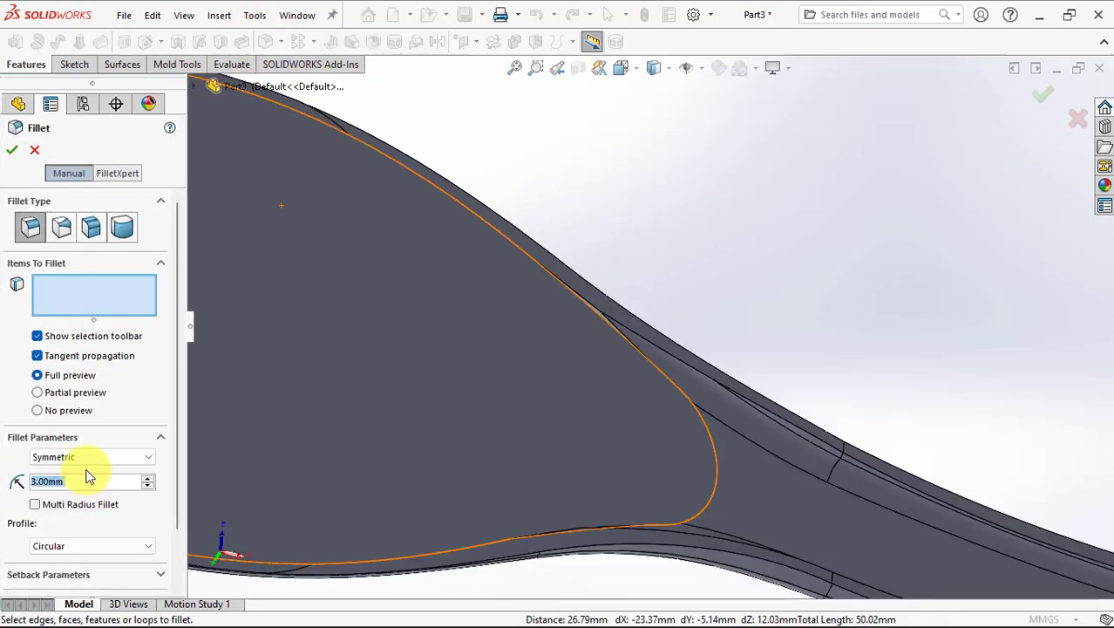
text(0.6)
scroll(756, 319, up, 2)
scroll(933, 434, up, 2)
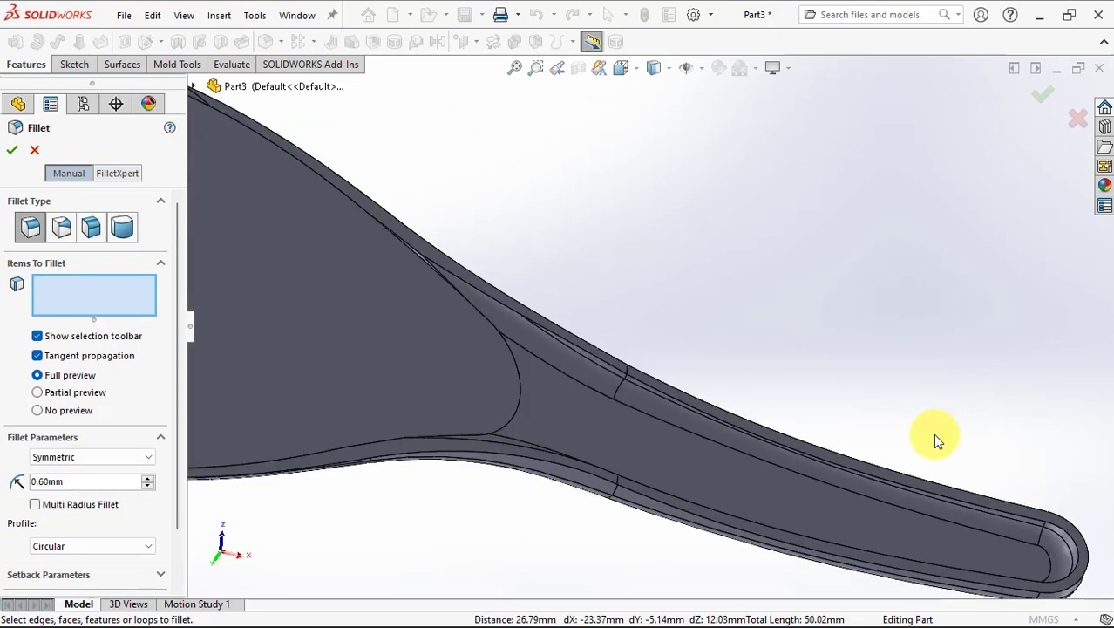
scroll(566, 505, down, 3)
click(436, 356)
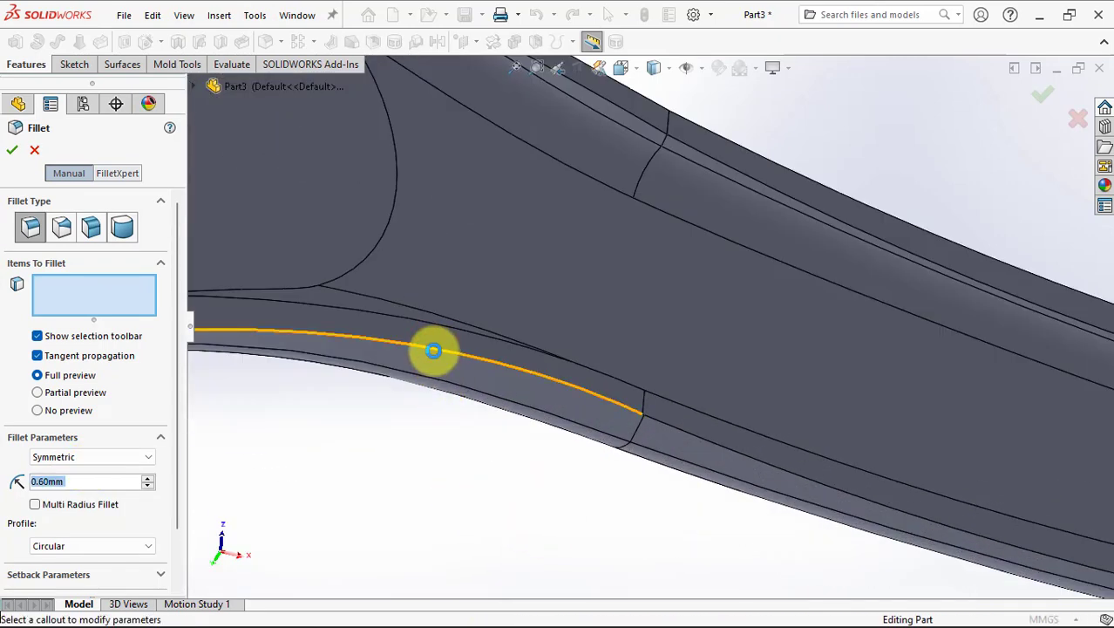
click(433, 351)
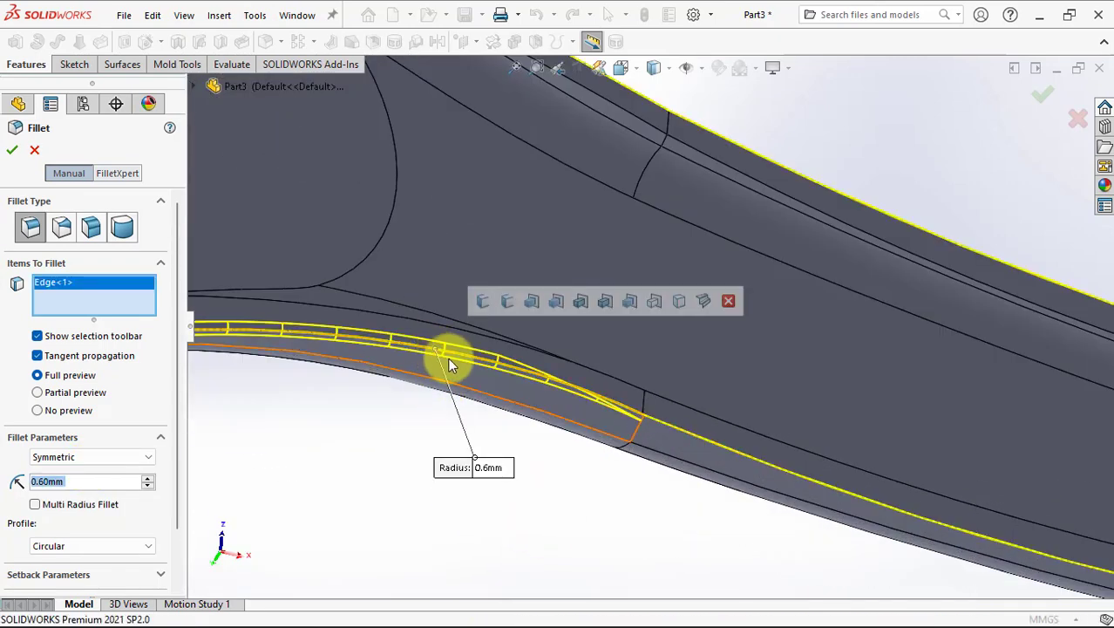
click(629, 302)
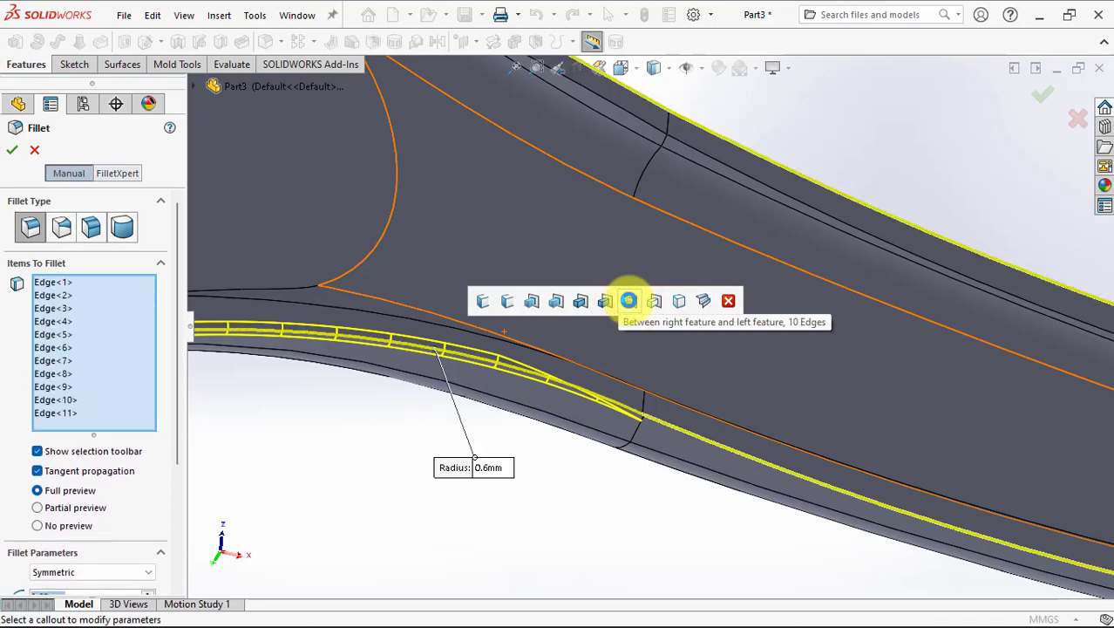
scroll(659, 358, up, 2)
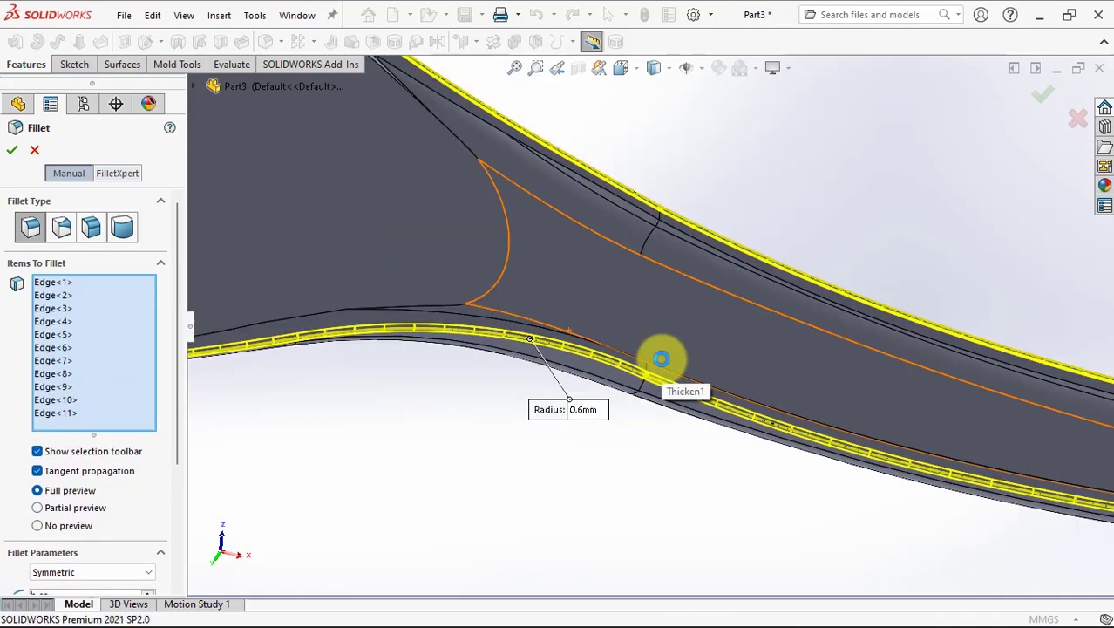
scroll(661, 360, up, 2)
scroll(664, 365, up, 2)
scroll(779, 361, down, 3)
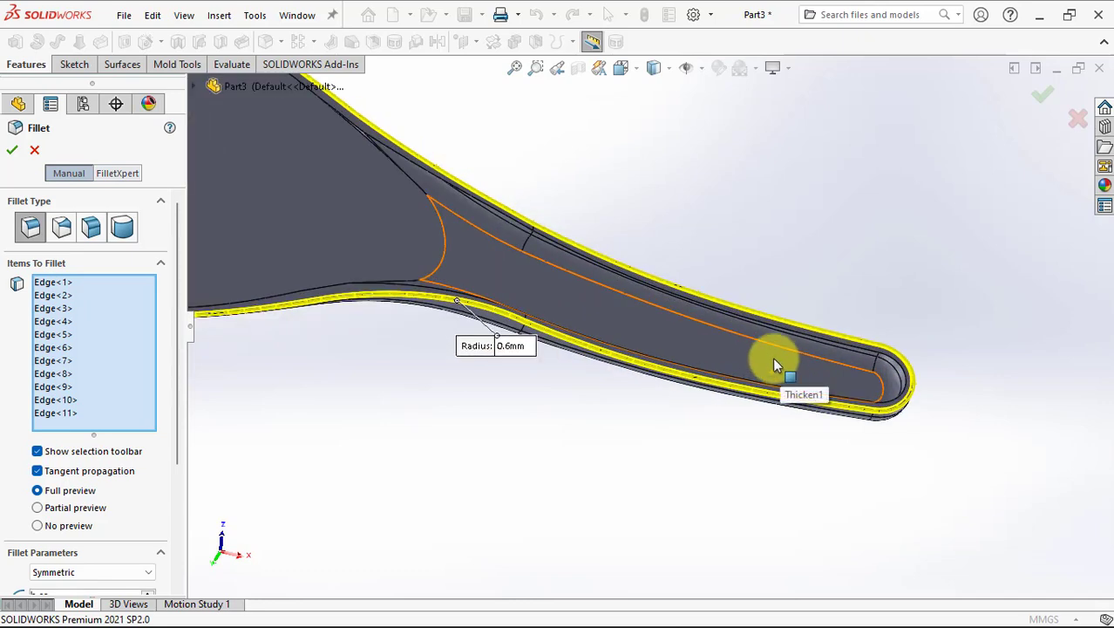
scroll(775, 357, down, 2)
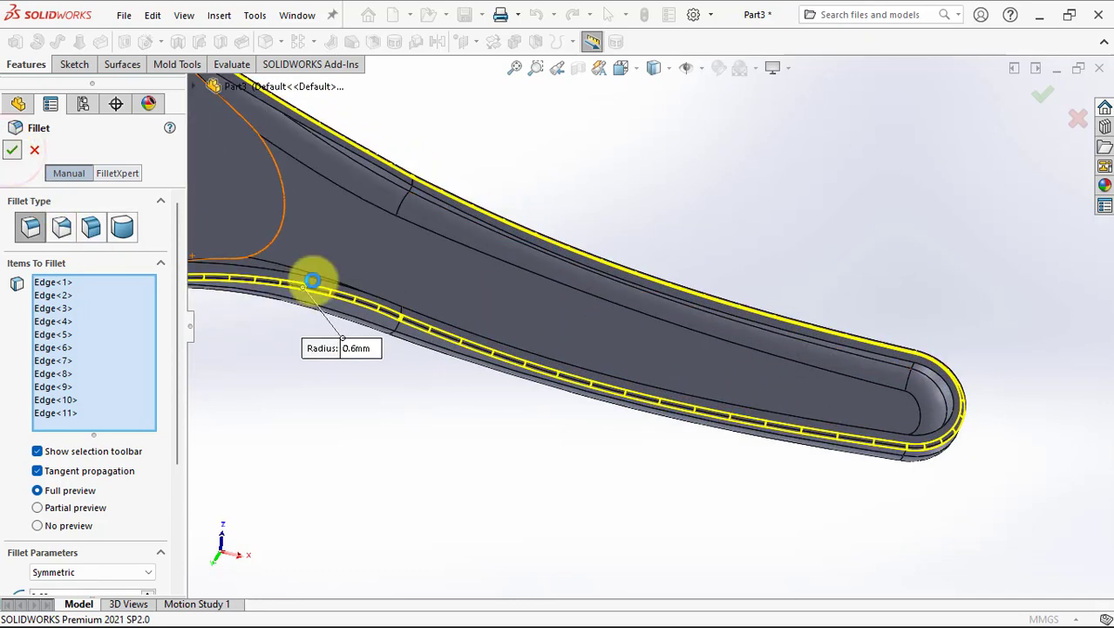
key(Return)
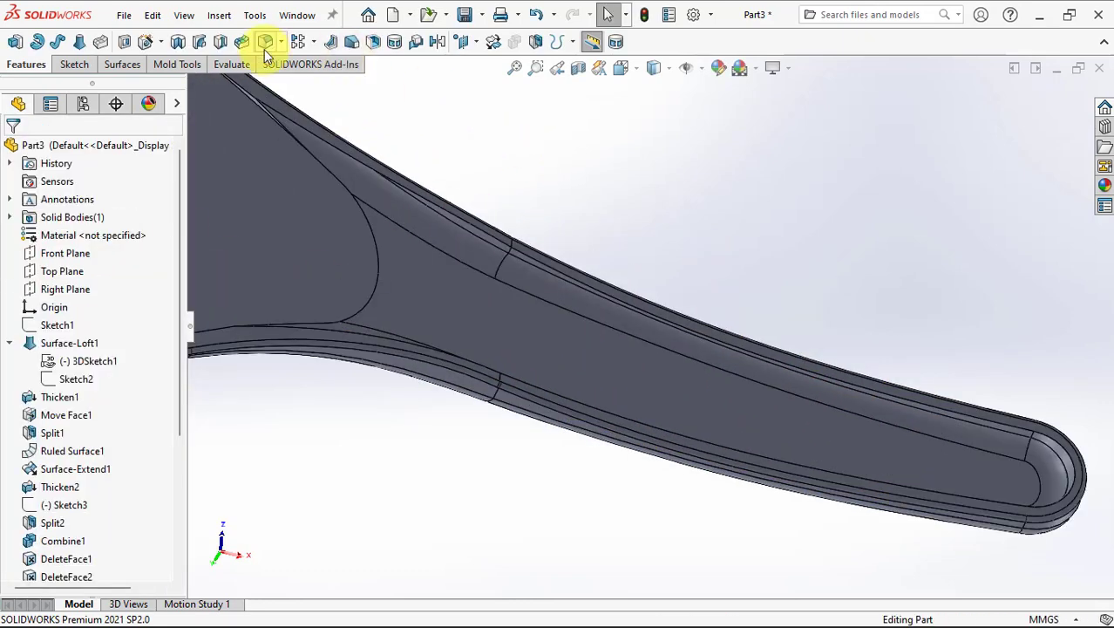
Start a 0.6 mm fillet on the two handle-tip edges with tangent propagation turned off.
key(Return)
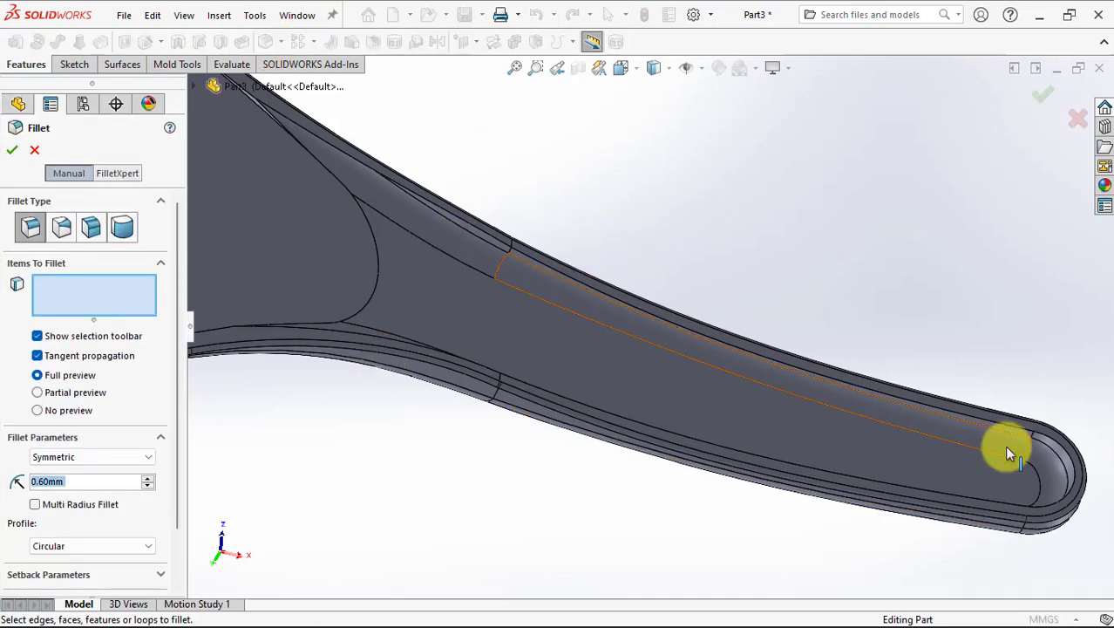
click(1057, 449)
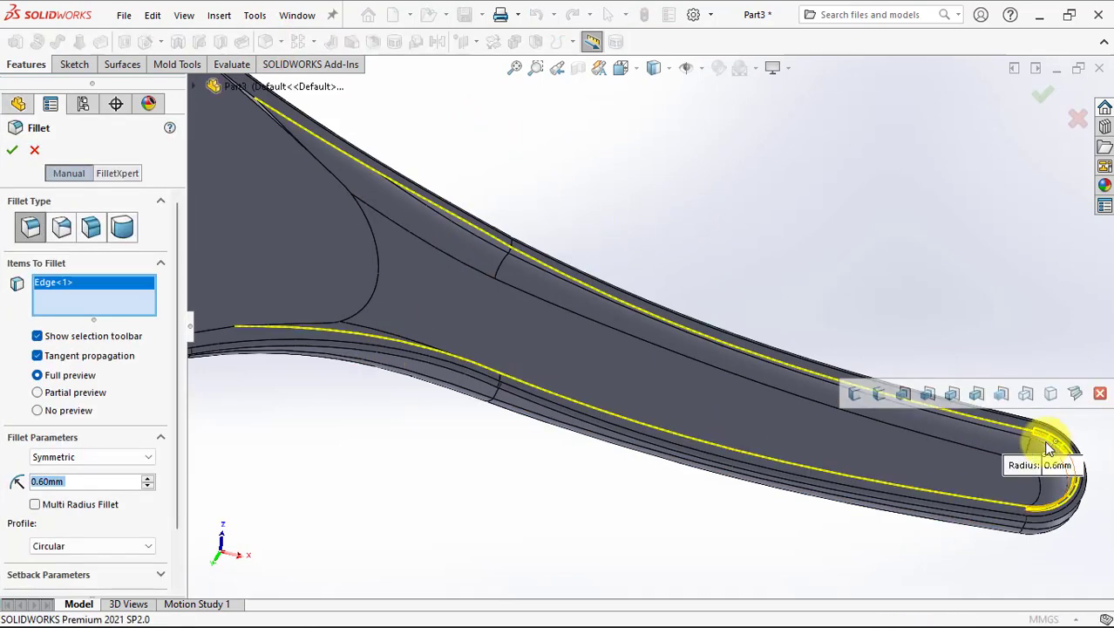
click(1024, 434)
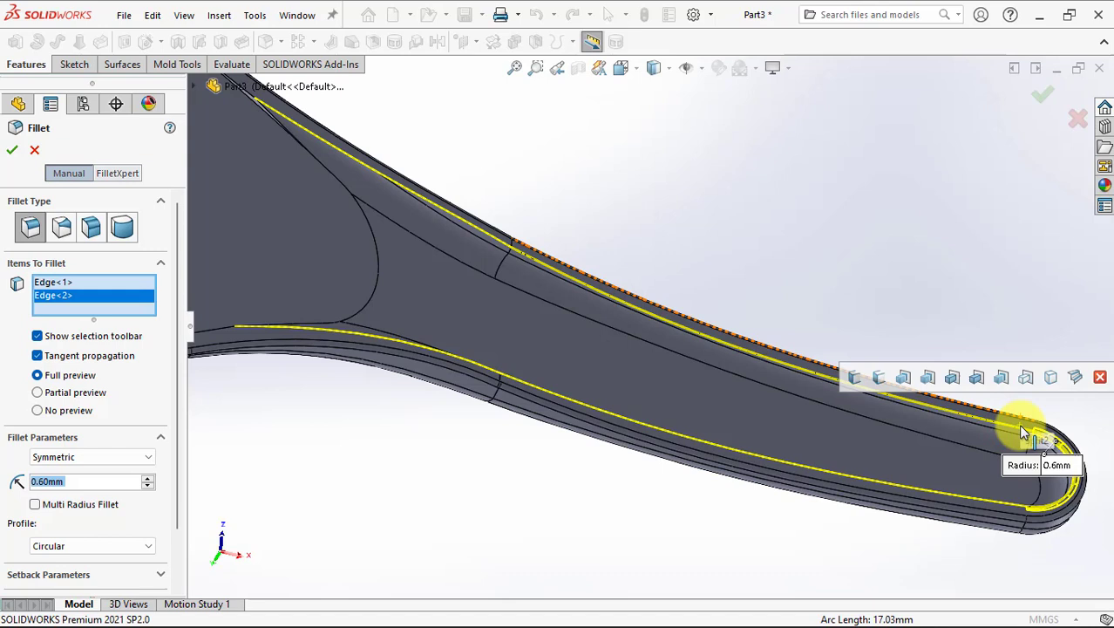
click(40, 360)
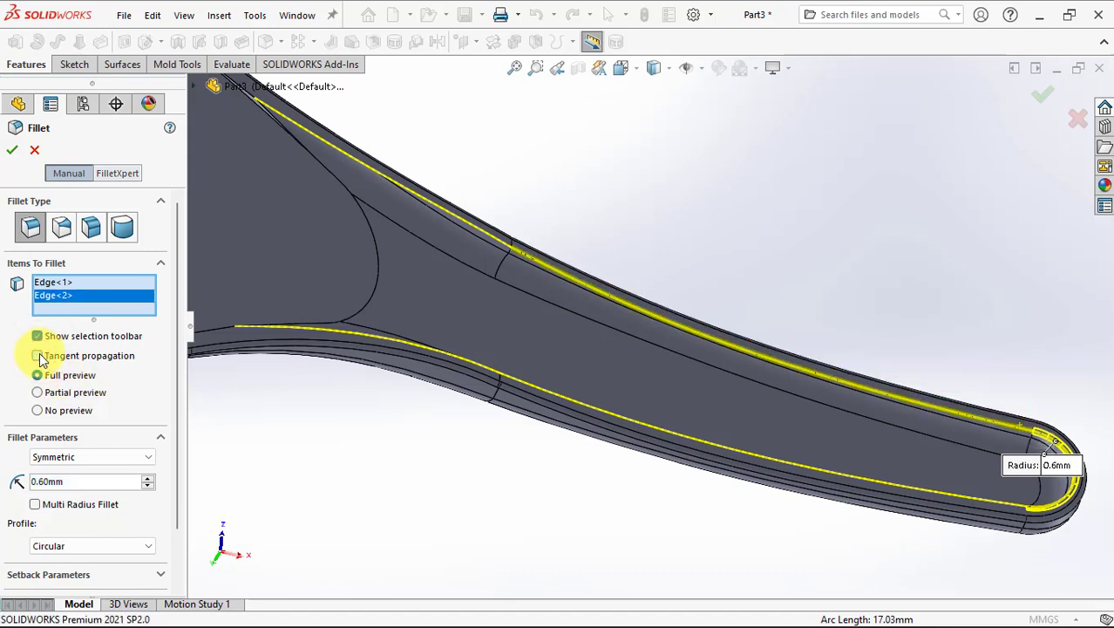
Add the handle's lower and upper side edges and apply the 0.6 mm fillet to all seven.
click(872, 480)
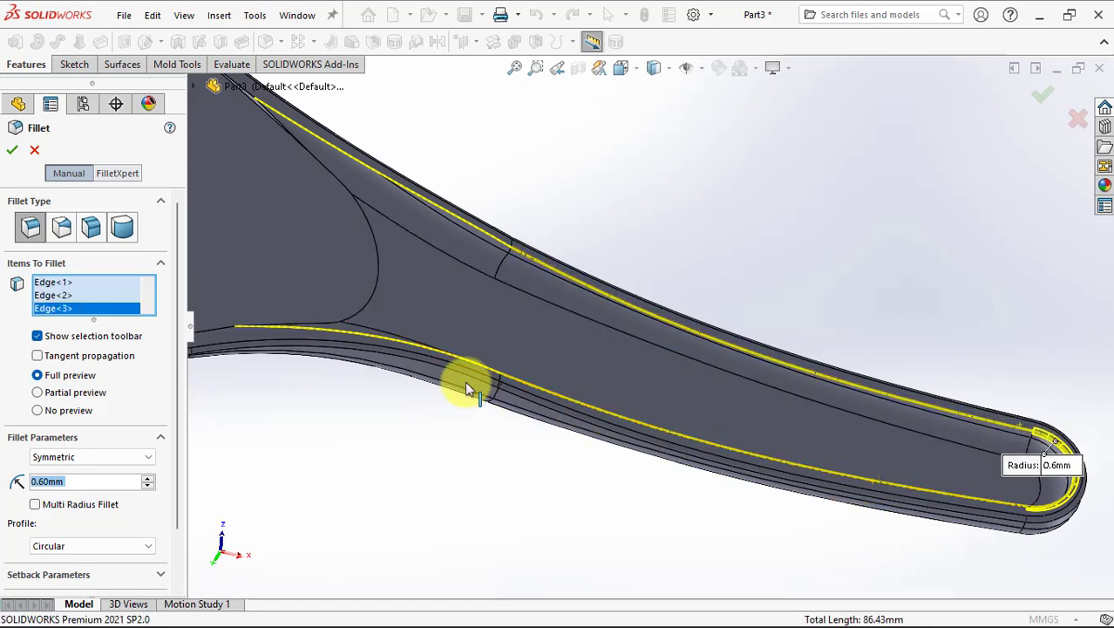
click(418, 346)
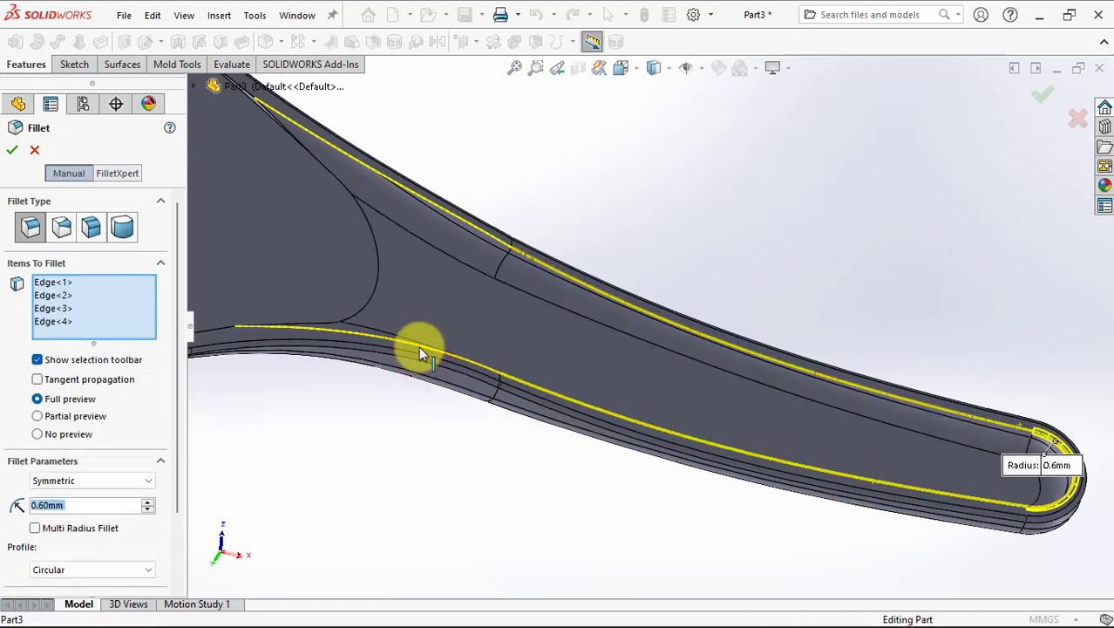
click(347, 328)
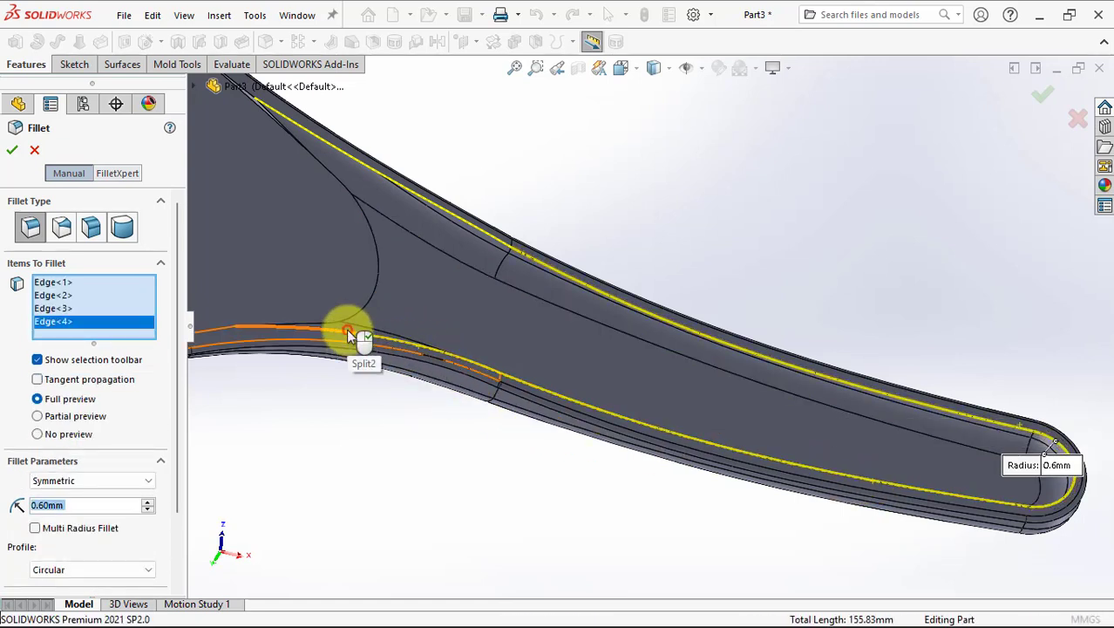
click(497, 245)
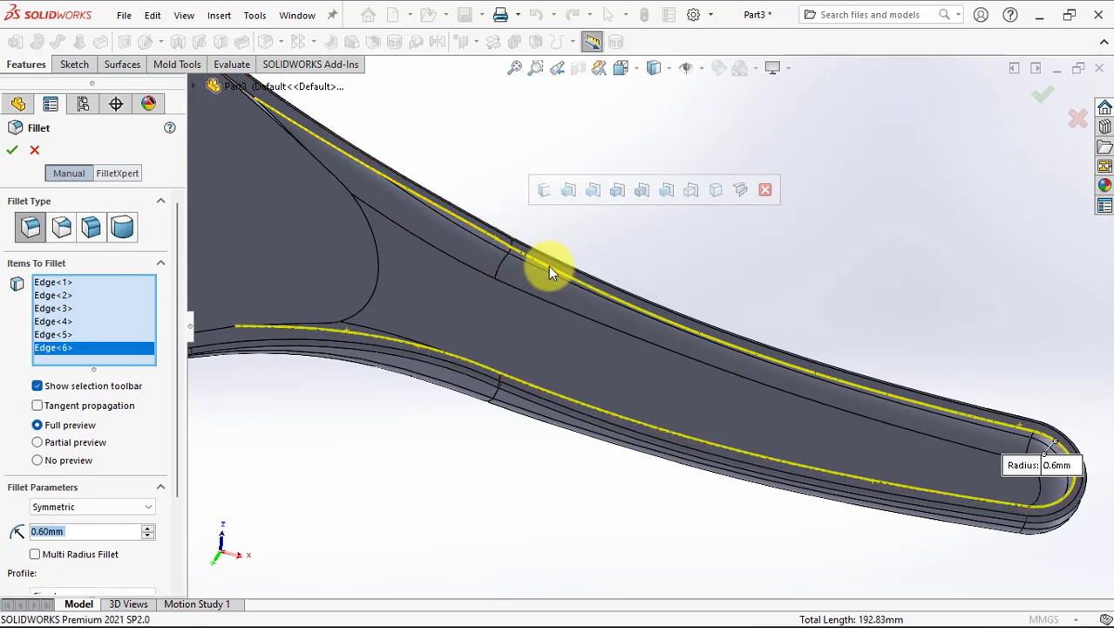
click(662, 317)
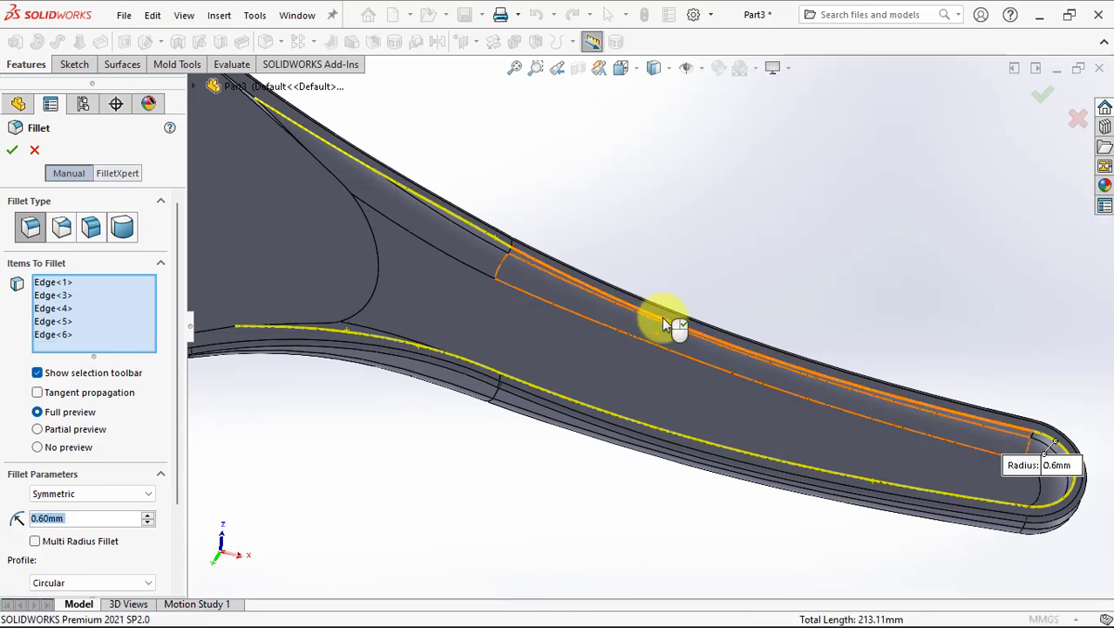
click(665, 324)
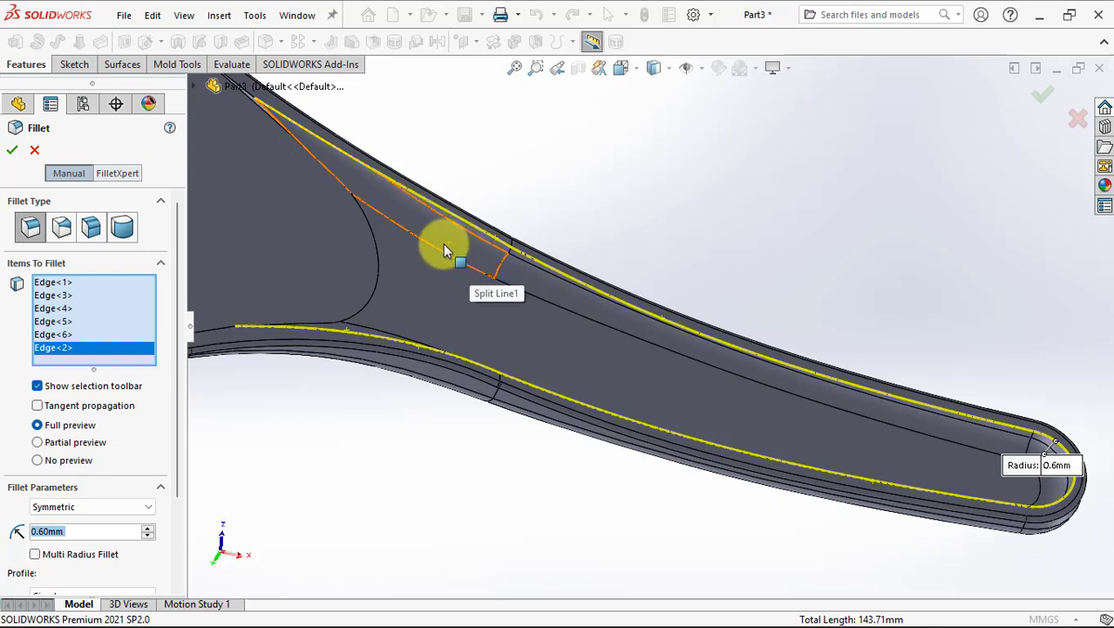
click(362, 164)
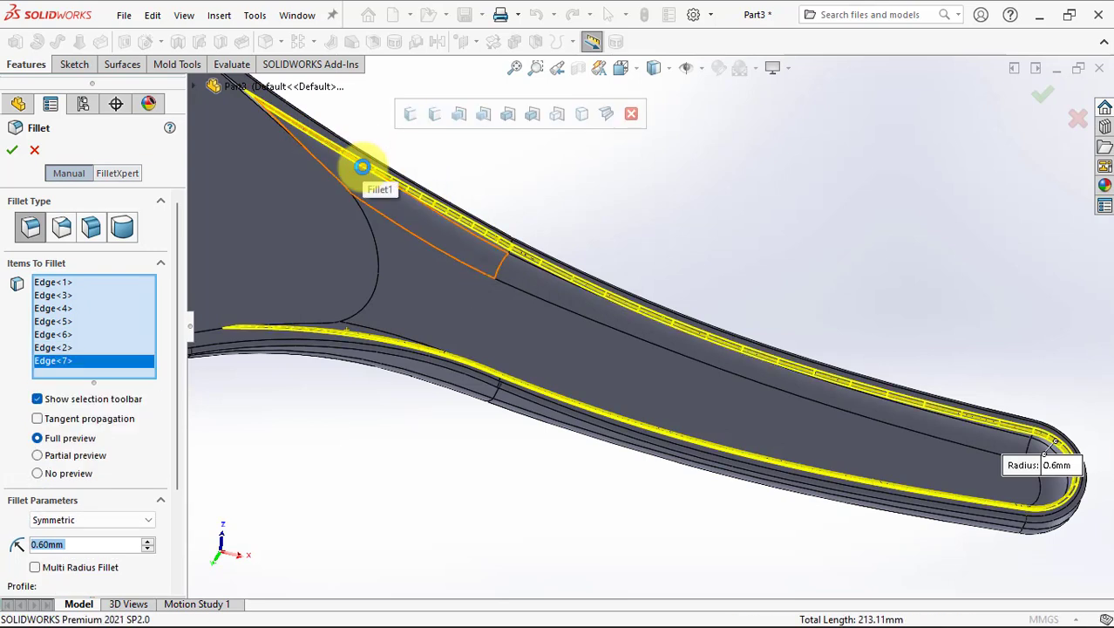
mouse_move(396, 225)
middle_down()
mouse_move(430, 279)
mouse_move(418, 428)
middle_up()
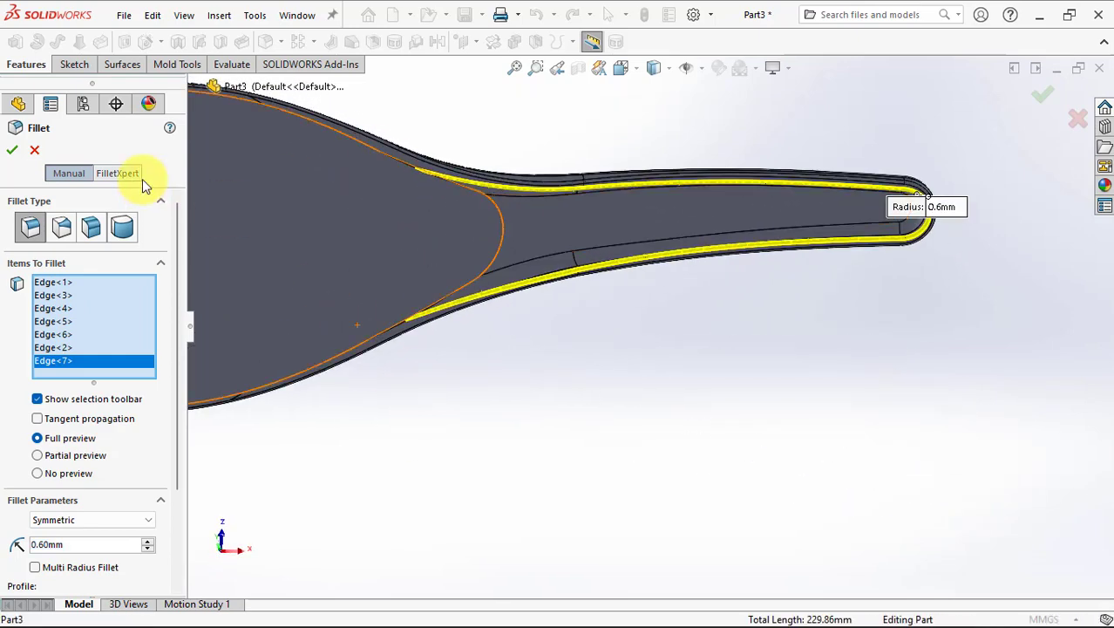
click(13, 152)
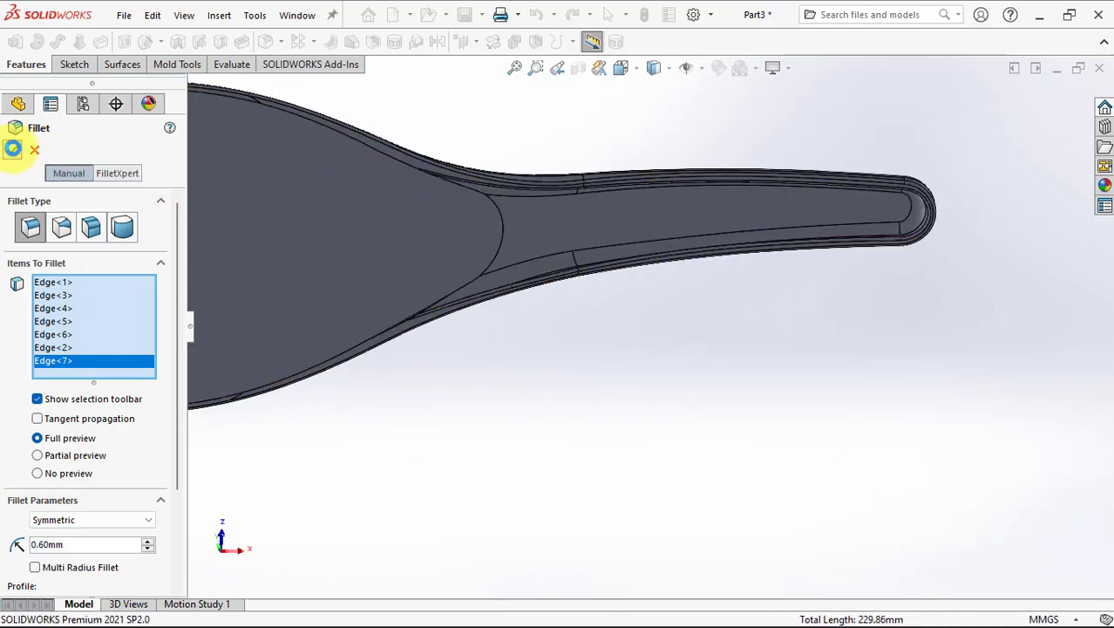
Use Delete Face to remove the two sliver faces at the spoon's neck and patch the surface.
scroll(437, 333, down, 5)
mouse_move(458, 323)
middle_down()
mouse_move(491, 309)
mouse_move(513, 224)
mouse_move(545, 350)
mouse_move(568, 279)
middle_up()
scroll(571, 278, down, 3)
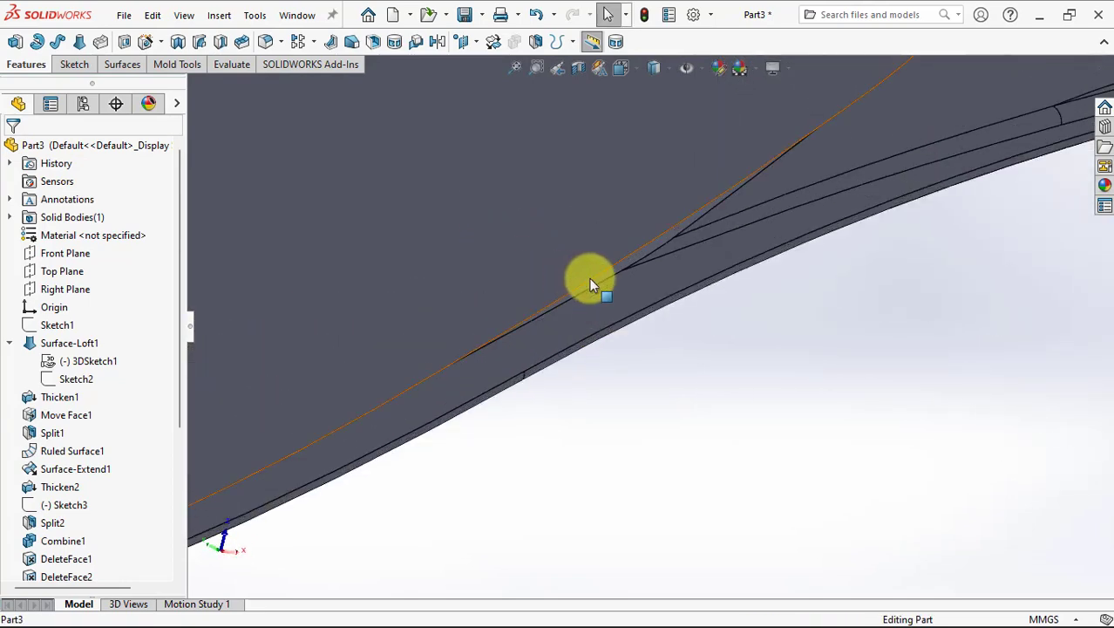
click(610, 280)
click(138, 68)
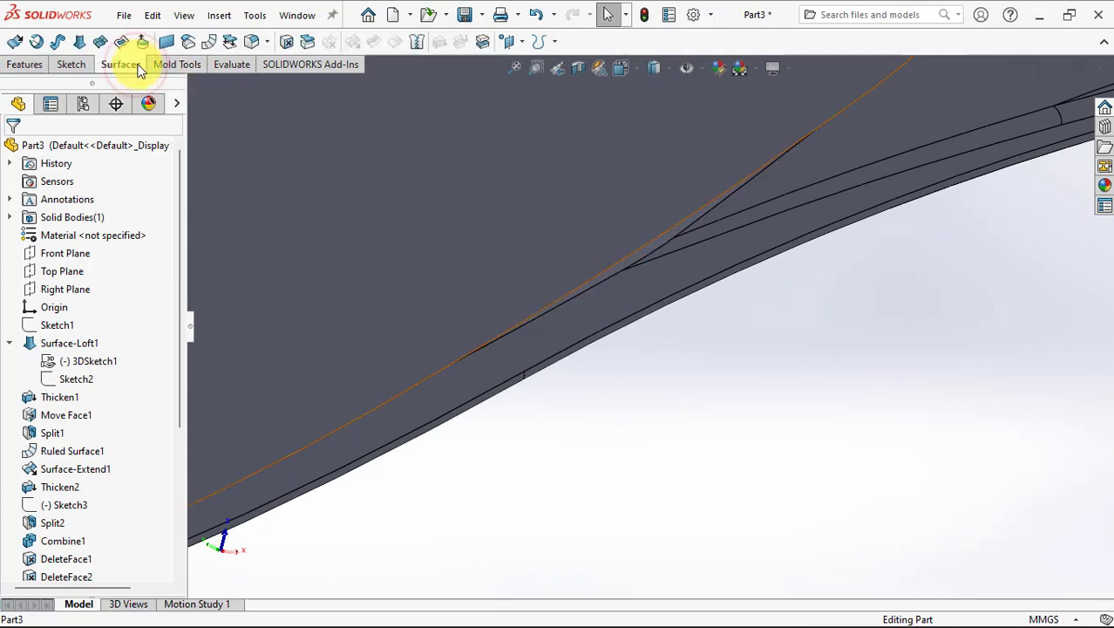
click(285, 43)
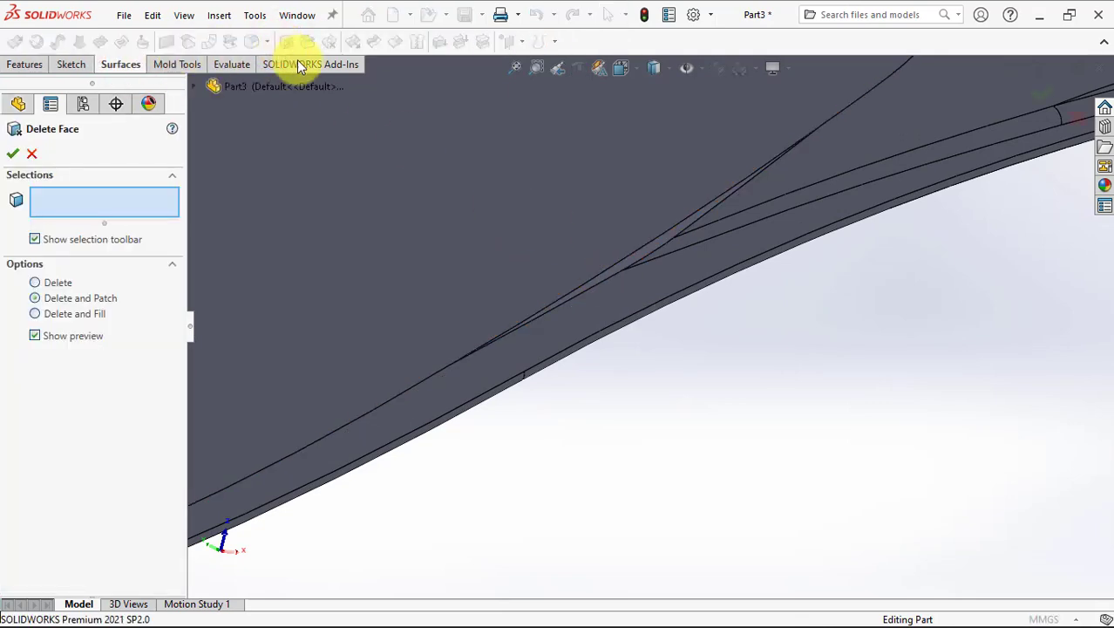
click(618, 266)
key(f)
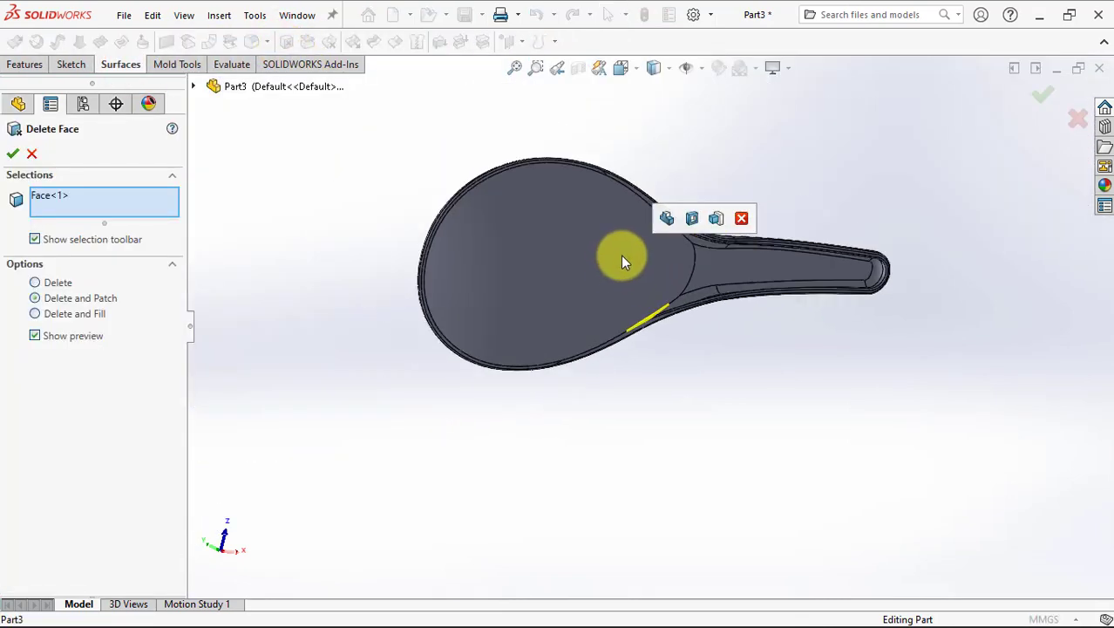
scroll(620, 262, down, 3)
scroll(667, 235, down, 3)
mouse_move(566, 232)
middle_down()
mouse_move(584, 209)
mouse_move(541, 251)
mouse_move(495, 240)
middle_up()
click(541, 251)
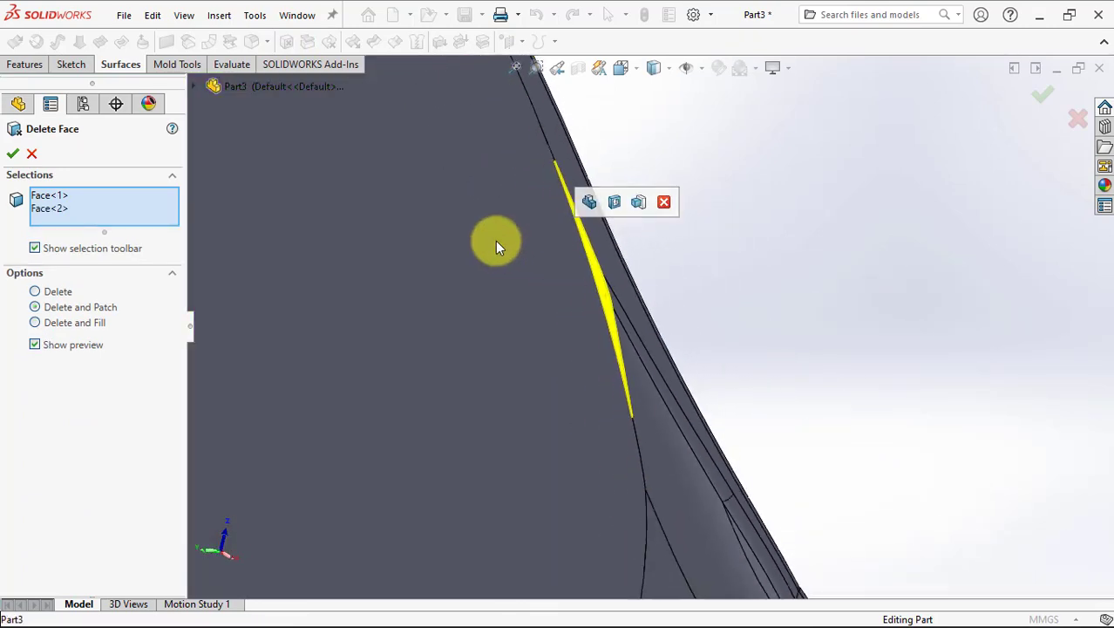
click(41, 157)
Round the bowl's edge loop with a 1.5 mm symmetric fillet.
scroll(562, 279, up, 5)
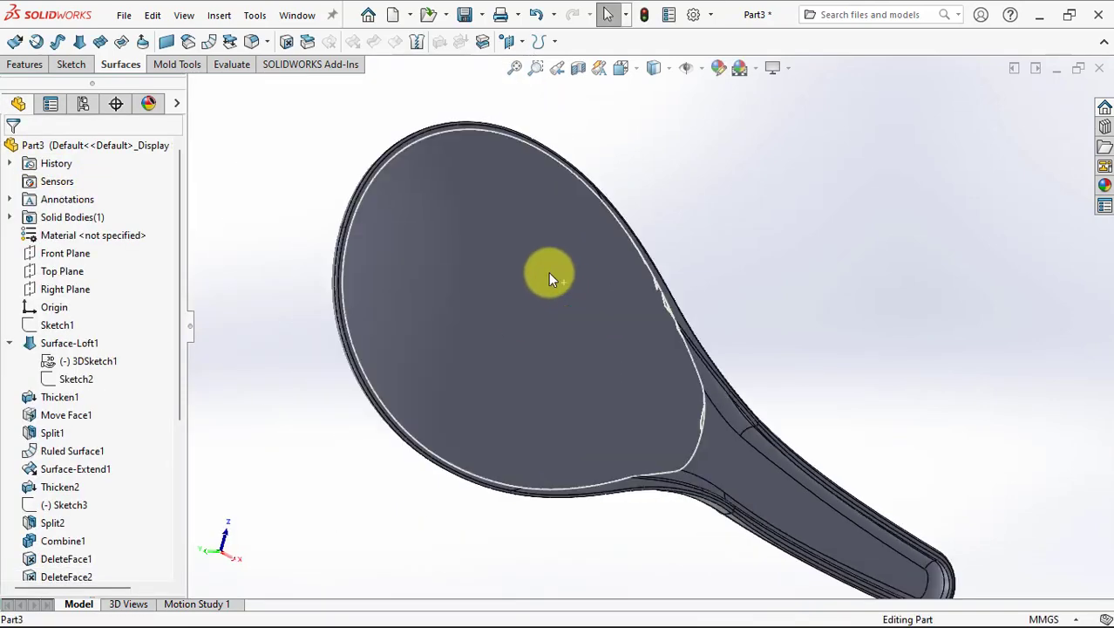
mouse_move(548, 279)
middle_down()
mouse_move(507, 187)
mouse_move(326, 139)
middle_up()
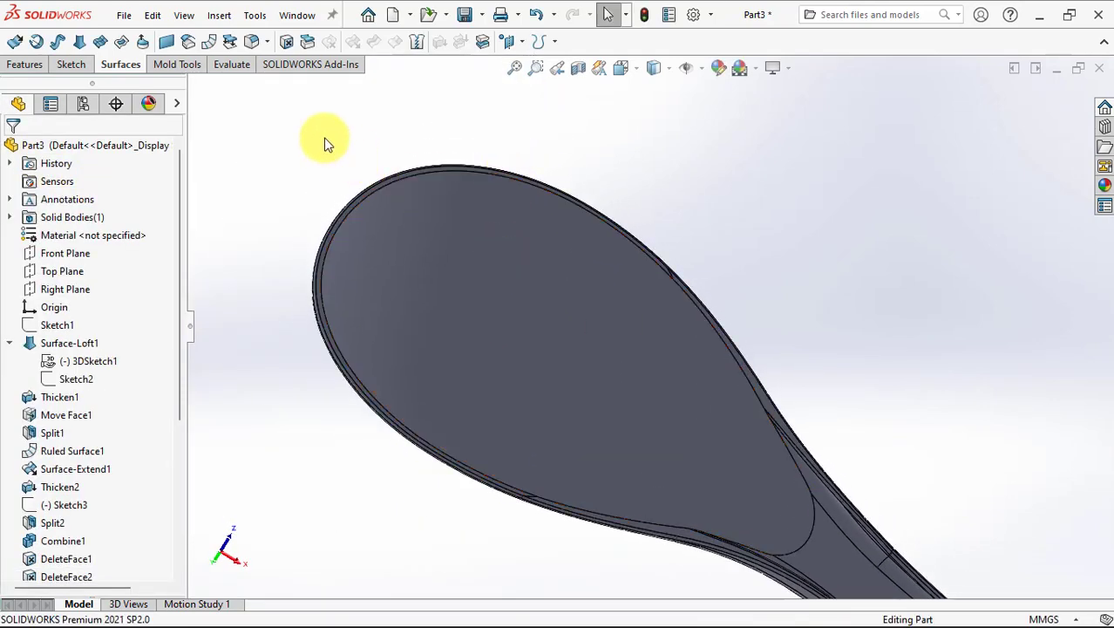
click(252, 46)
click(104, 457)
click(104, 454)
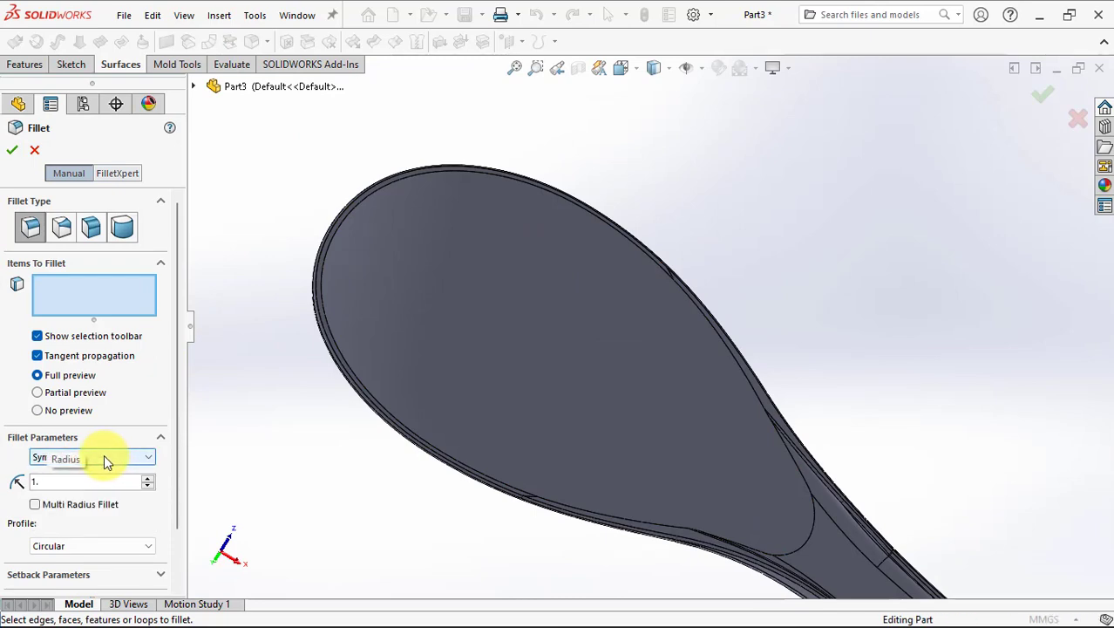
scroll(742, 490, down, 2)
scroll(732, 388, down, 3)
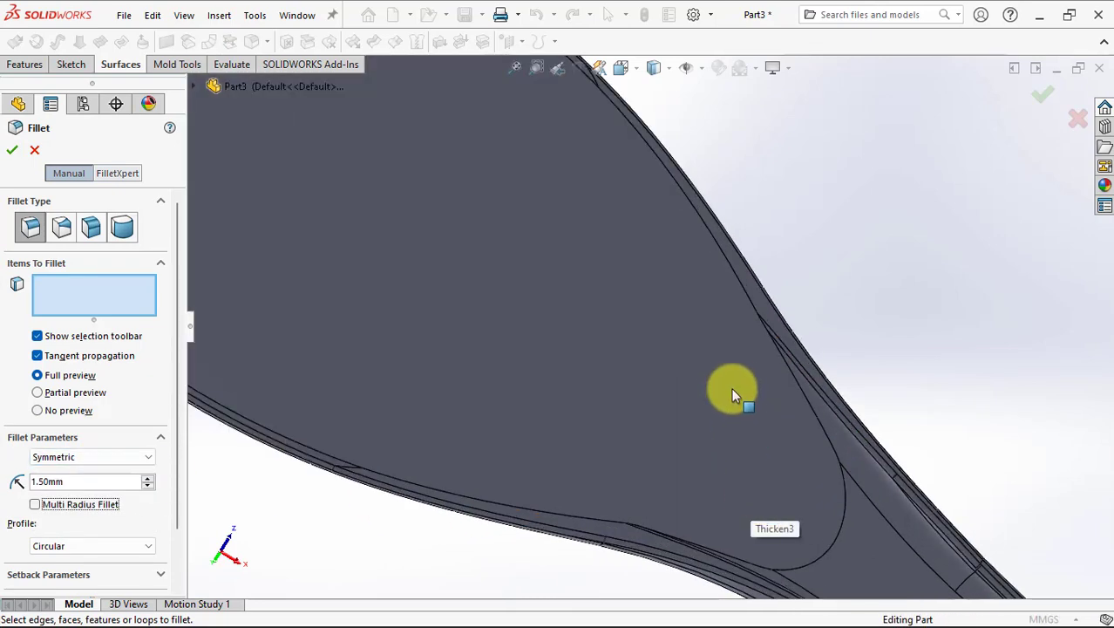
click(729, 264)
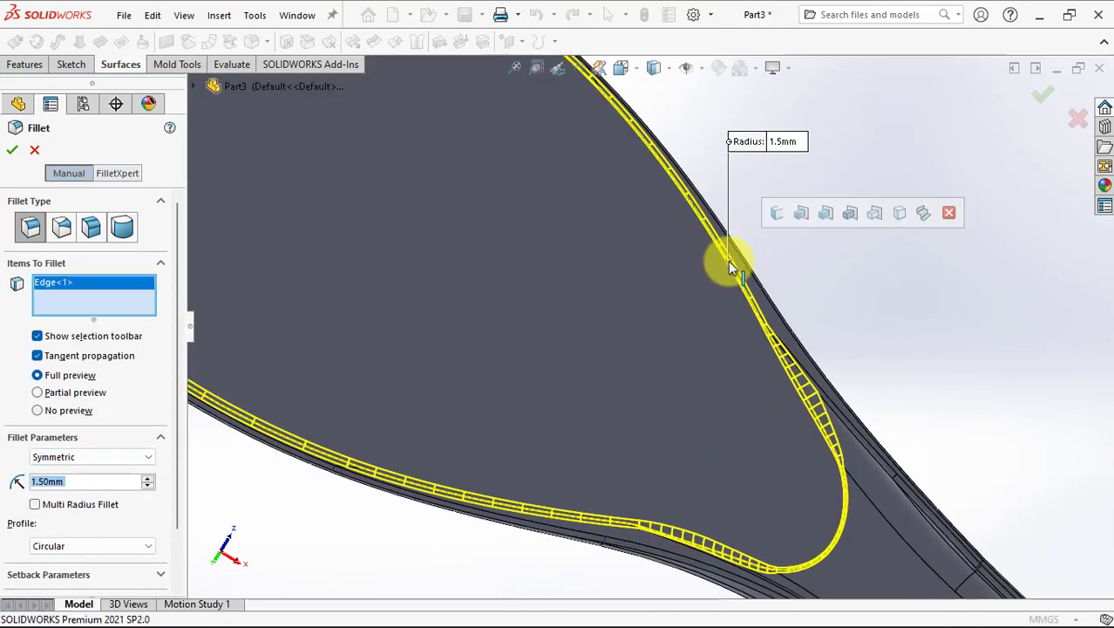
scroll(728, 261, up, 5)
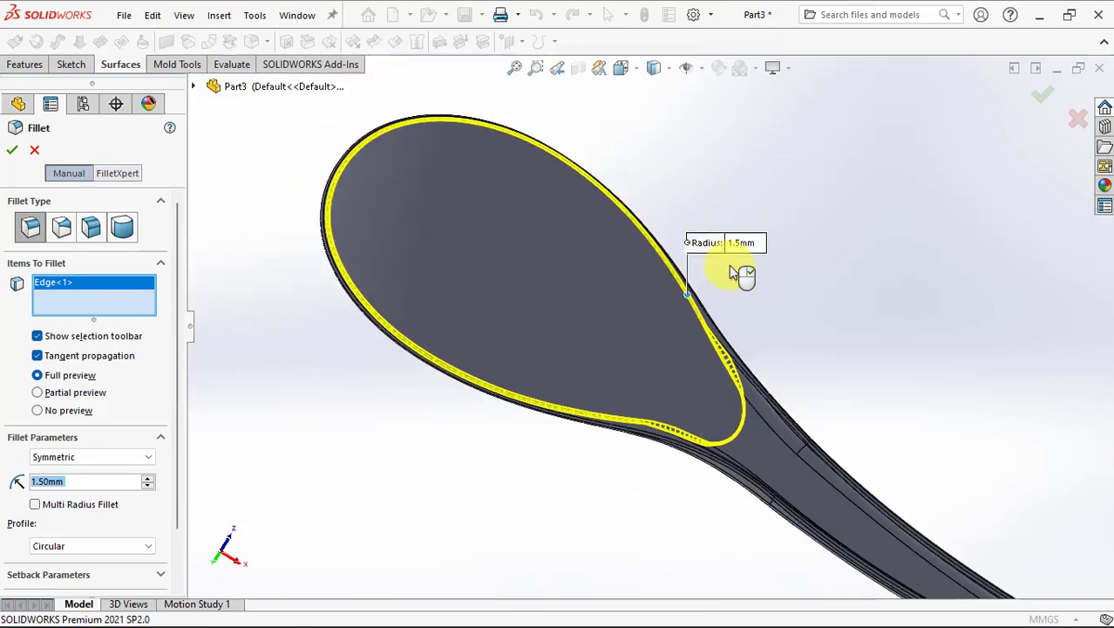
click(12, 153)
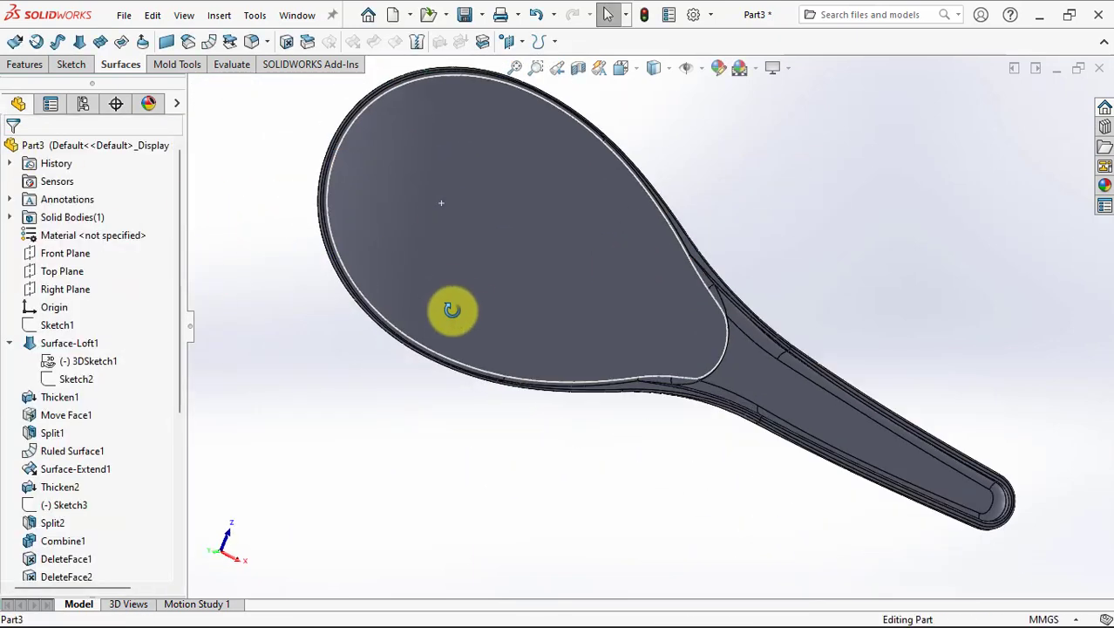
Fillet the bowl's inner rim edge at 0.8 mm.
mouse_move(447, 307)
middle_down()
mouse_move(507, 390)
mouse_move(524, 444)
mouse_move(634, 216)
middle_up()
scroll(634, 216, down, 5)
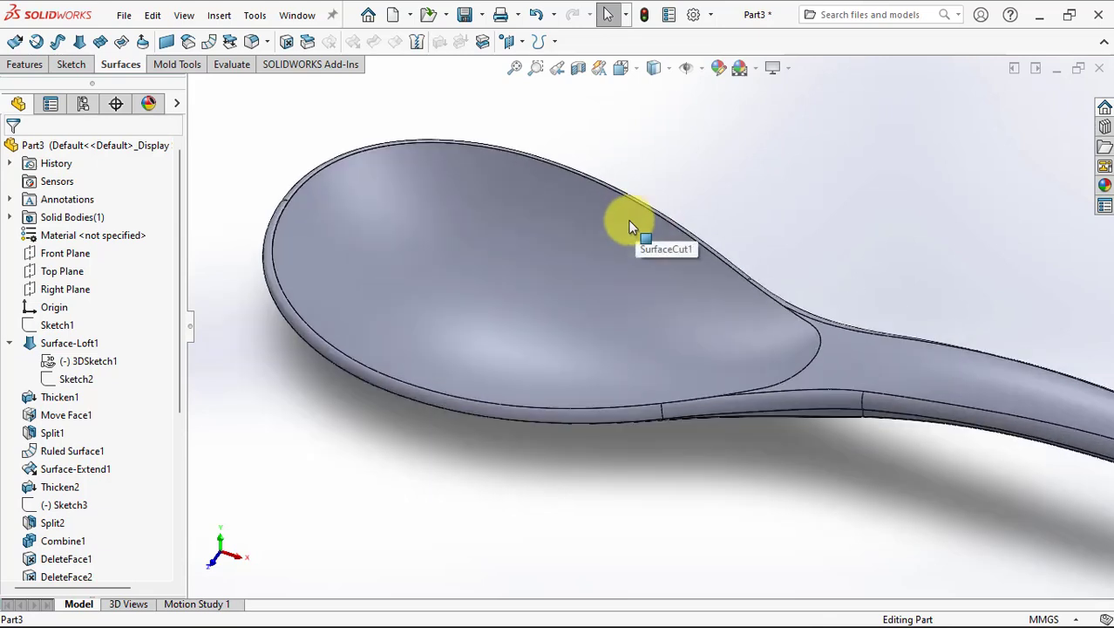
click(251, 44)
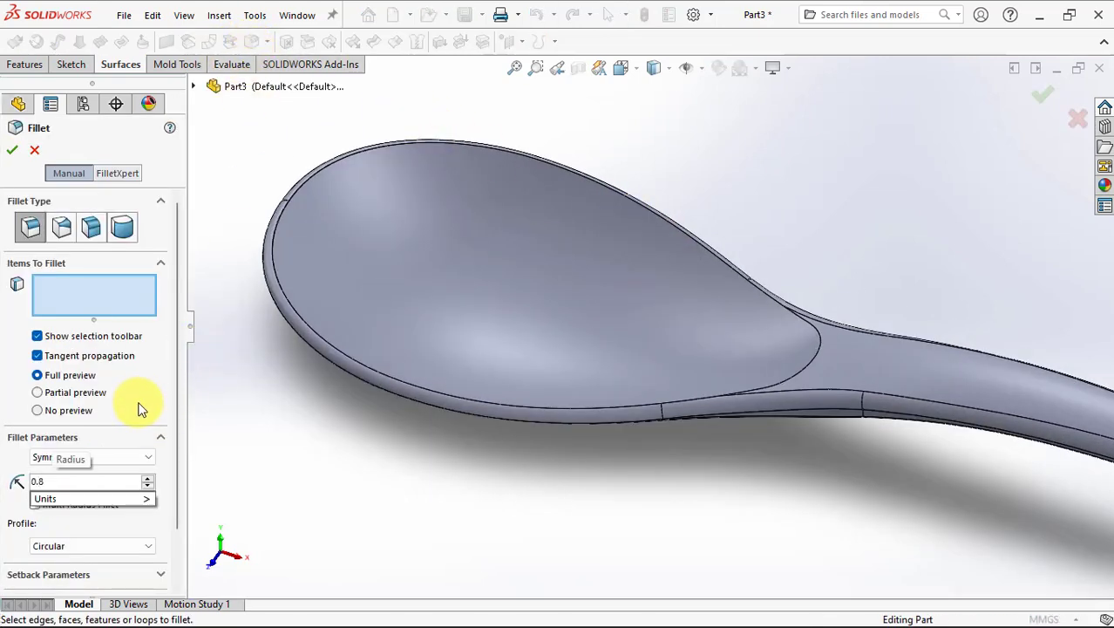
click(808, 363)
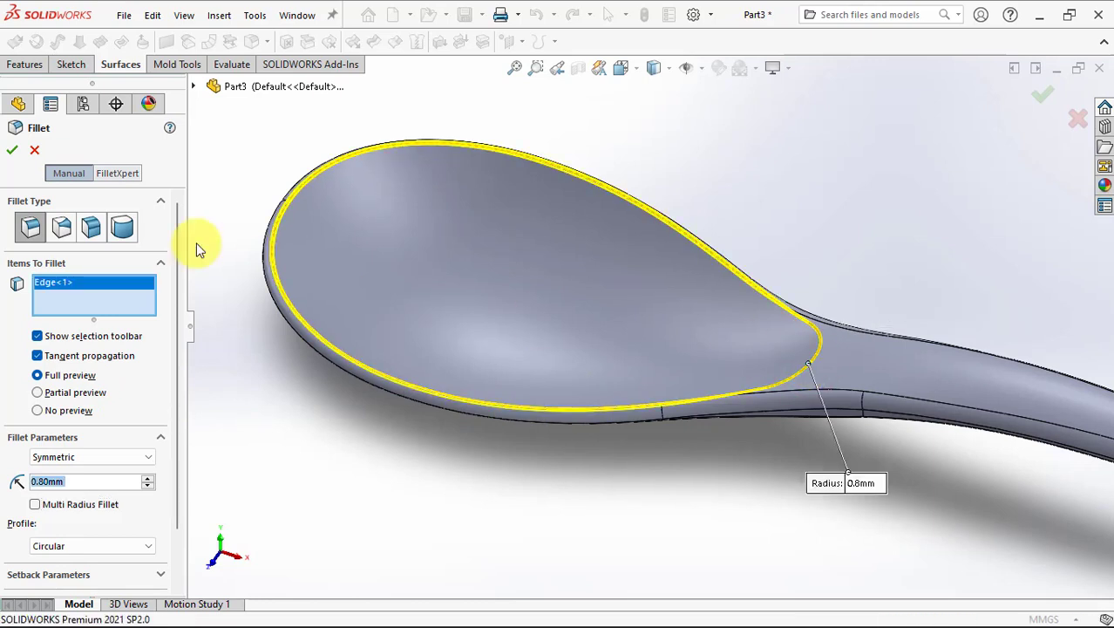
click(10, 150)
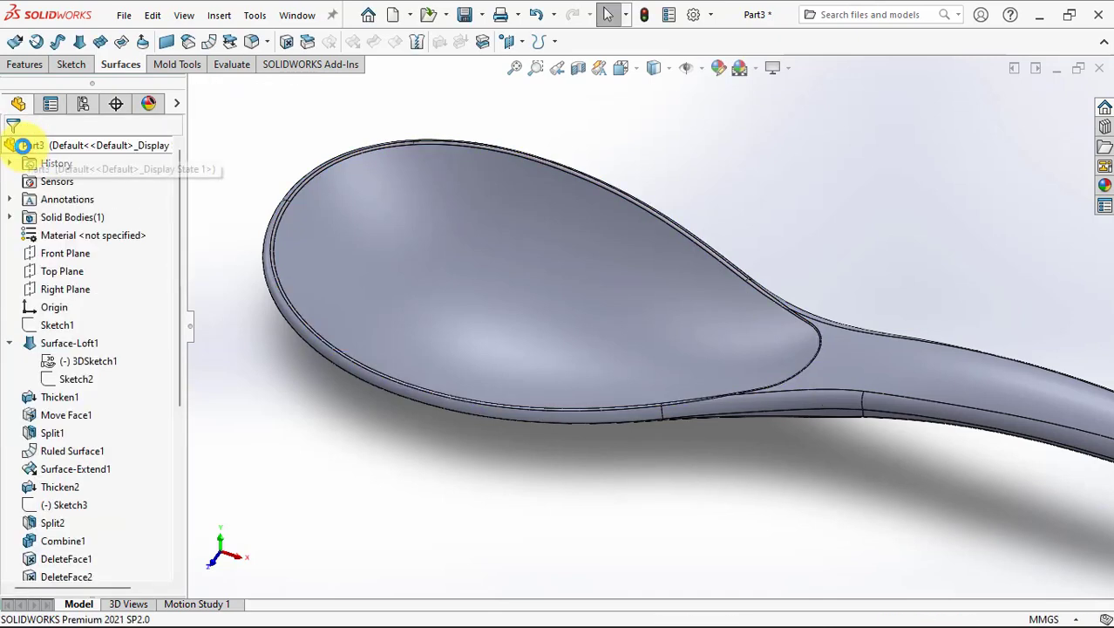
mouse_move(373, 211)
middle_down()
mouse_move(510, 324)
mouse_move(561, 245)
mouse_move(580, 157)
mouse_move(600, 134)
mouse_move(545, 194)
mouse_move(515, 348)
middle_up()
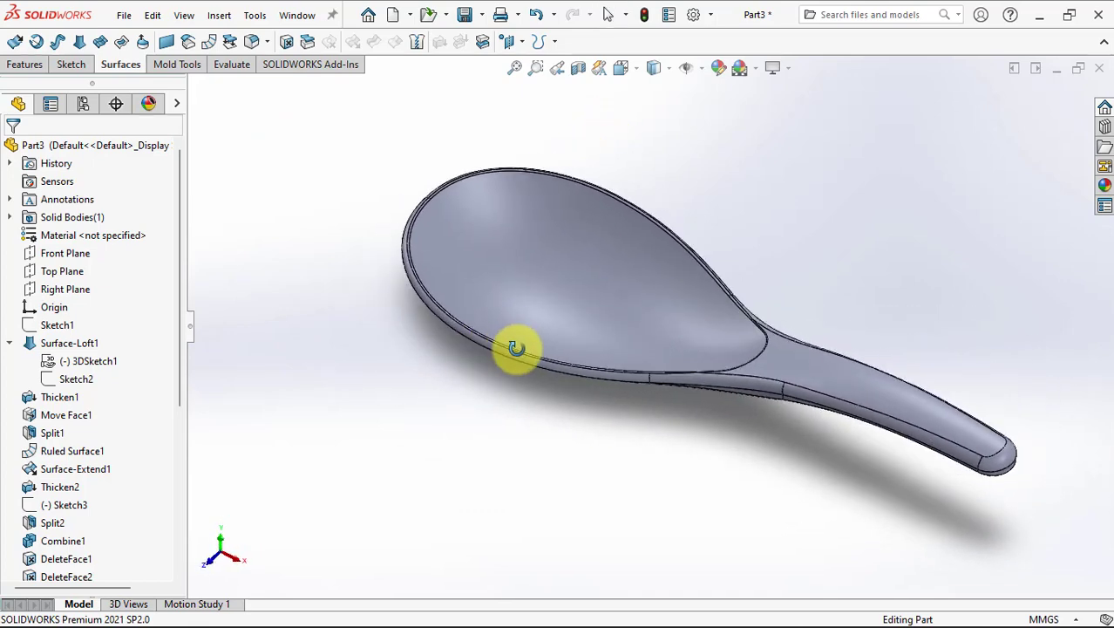
click(579, 69)
click(12, 149)
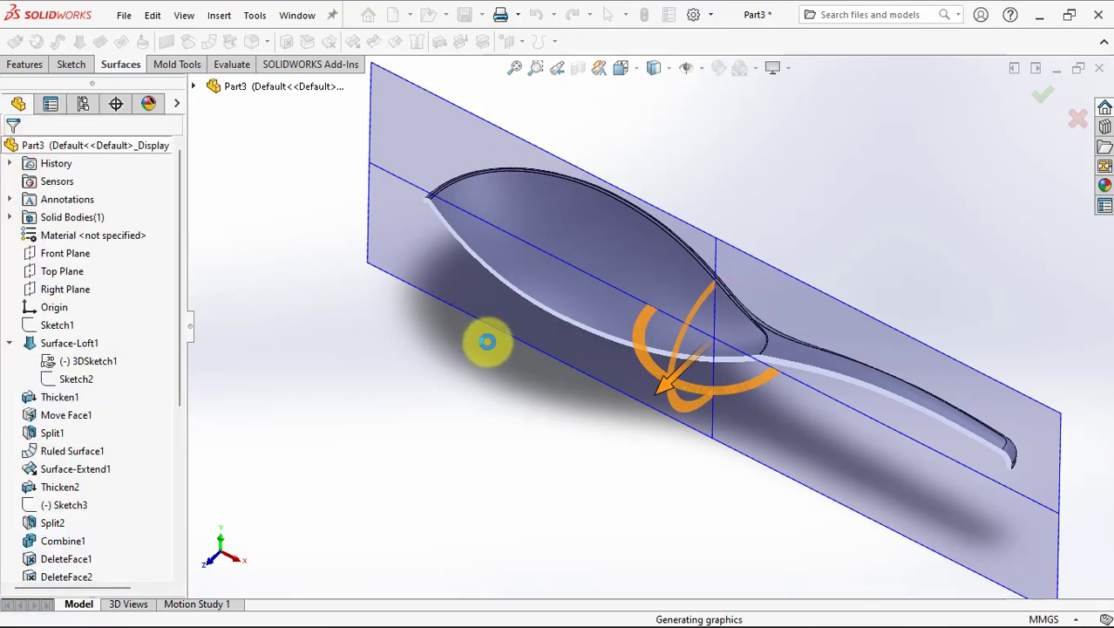
scroll(510, 348, down, 5)
scroll(519, 288, up, 3)
scroll(622, 324, up, 2)
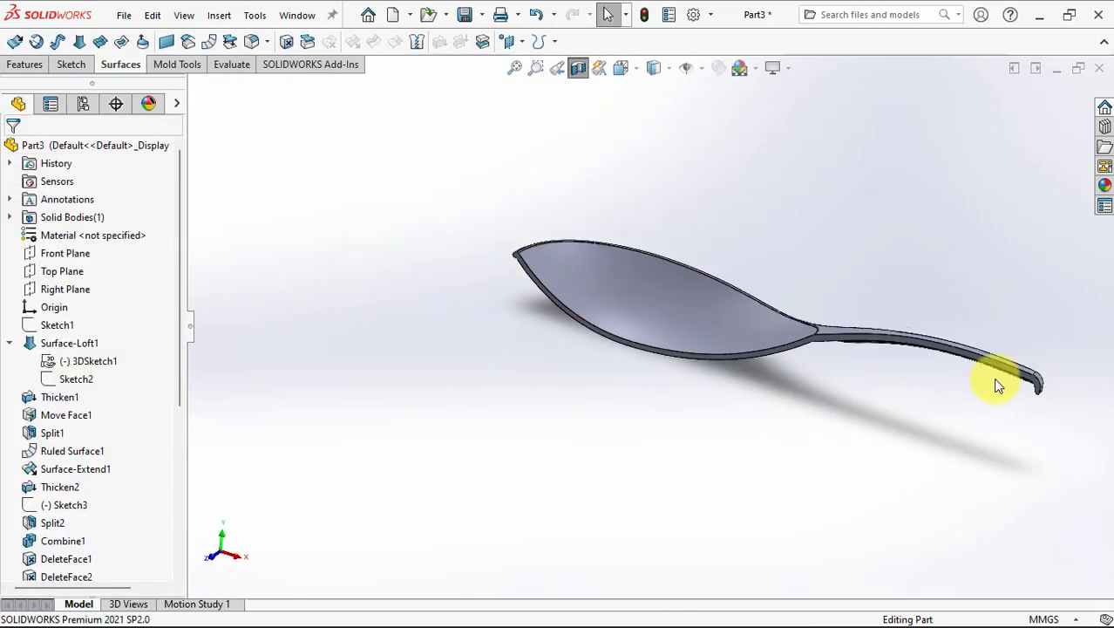
scroll(958, 385, down, 5)
scroll(958, 384, down, 3)
mouse_move(970, 343)
middle_down()
mouse_move(1003, 269)
mouse_move(908, 404)
middle_up()
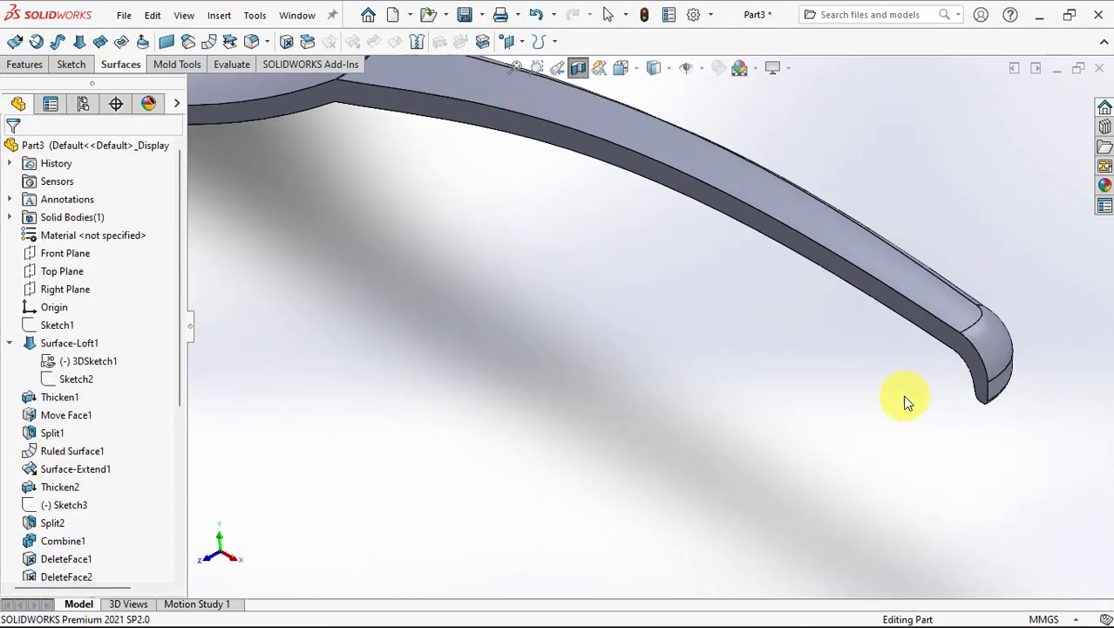
scroll(502, 285, up, 5)
middle_drag(502, 285, 552, 112)
click(578, 67)
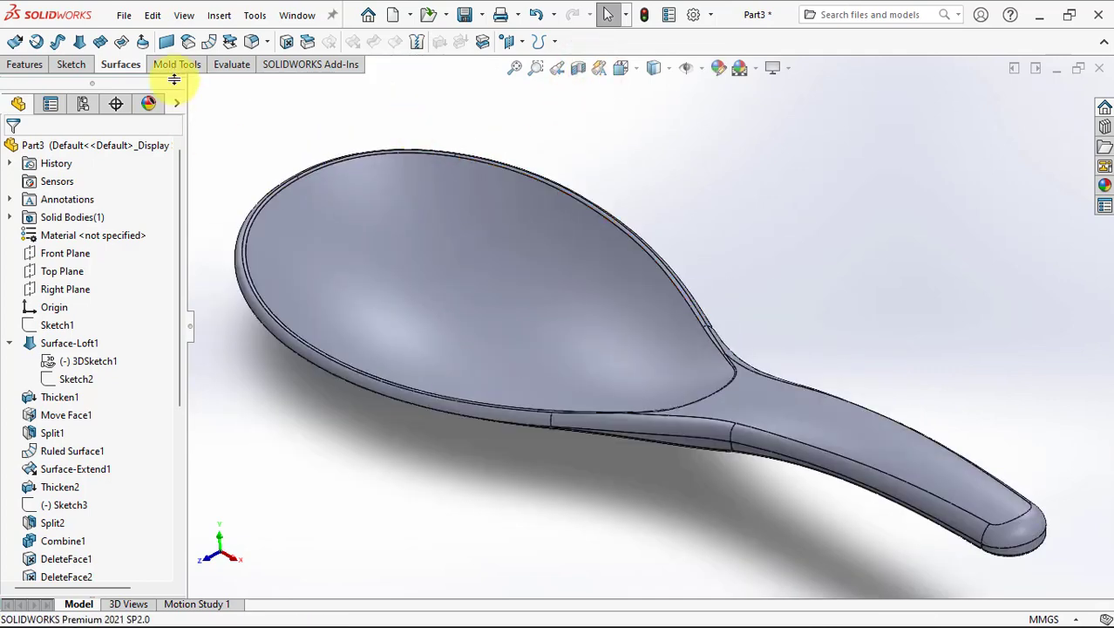
click(61, 271)
click(146, 43)
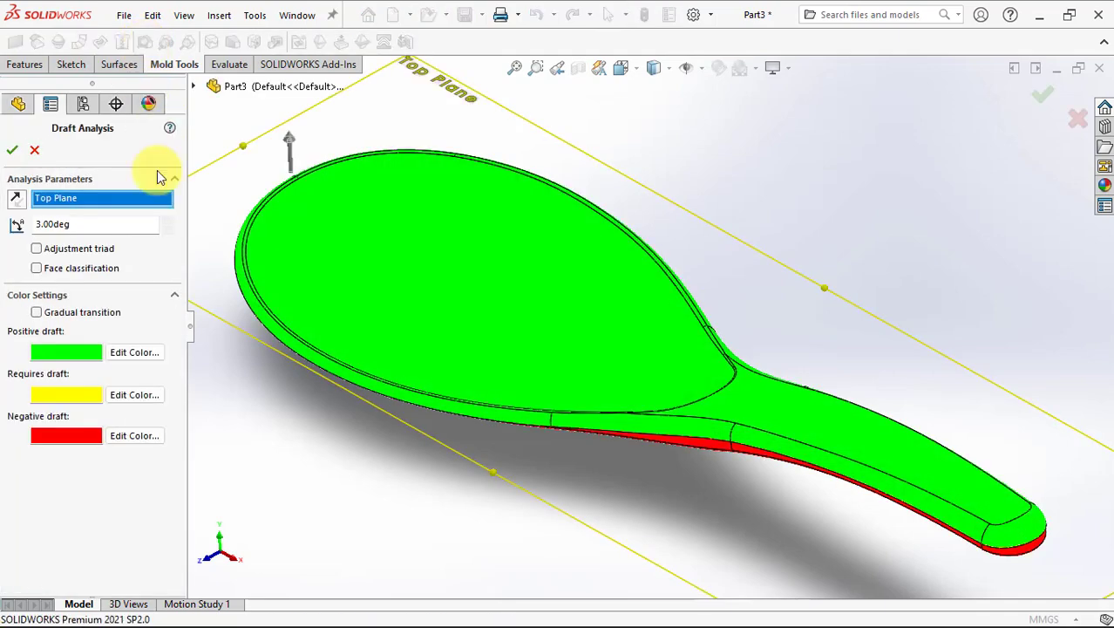
click(170, 232)
mouse_move(557, 423)
middle_down()
mouse_move(578, 415)
mouse_move(566, 391)
middle_up()
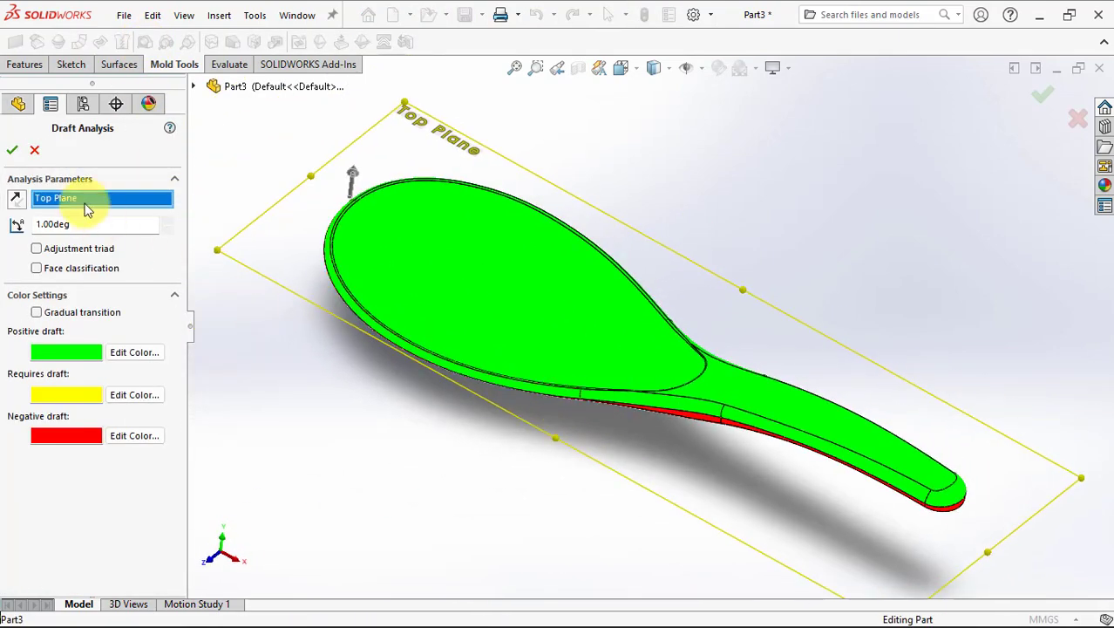
click(34, 153)
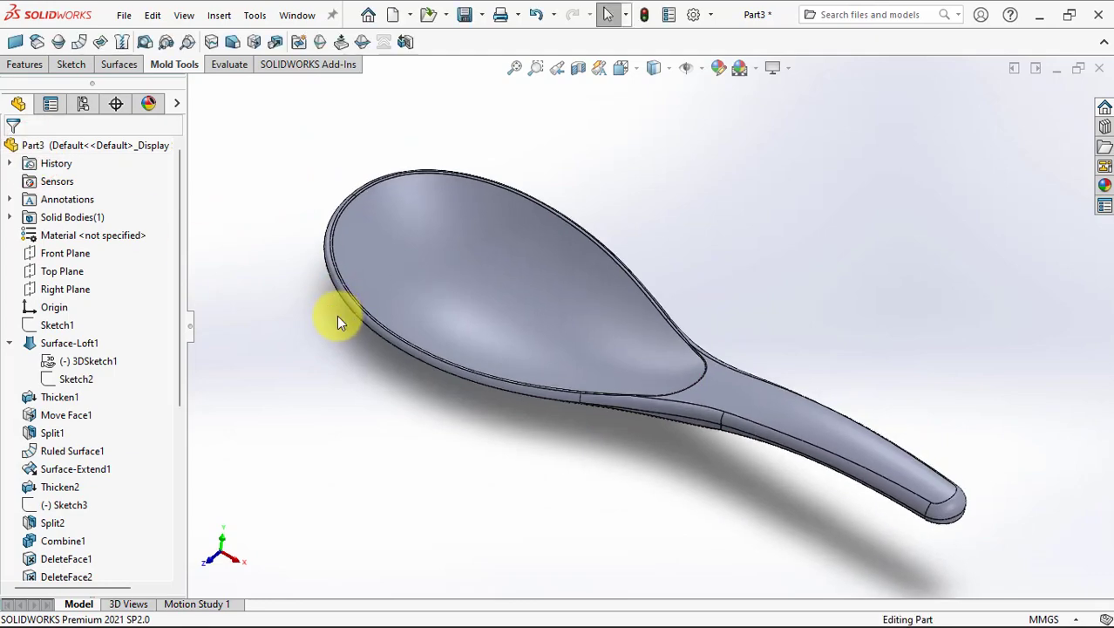